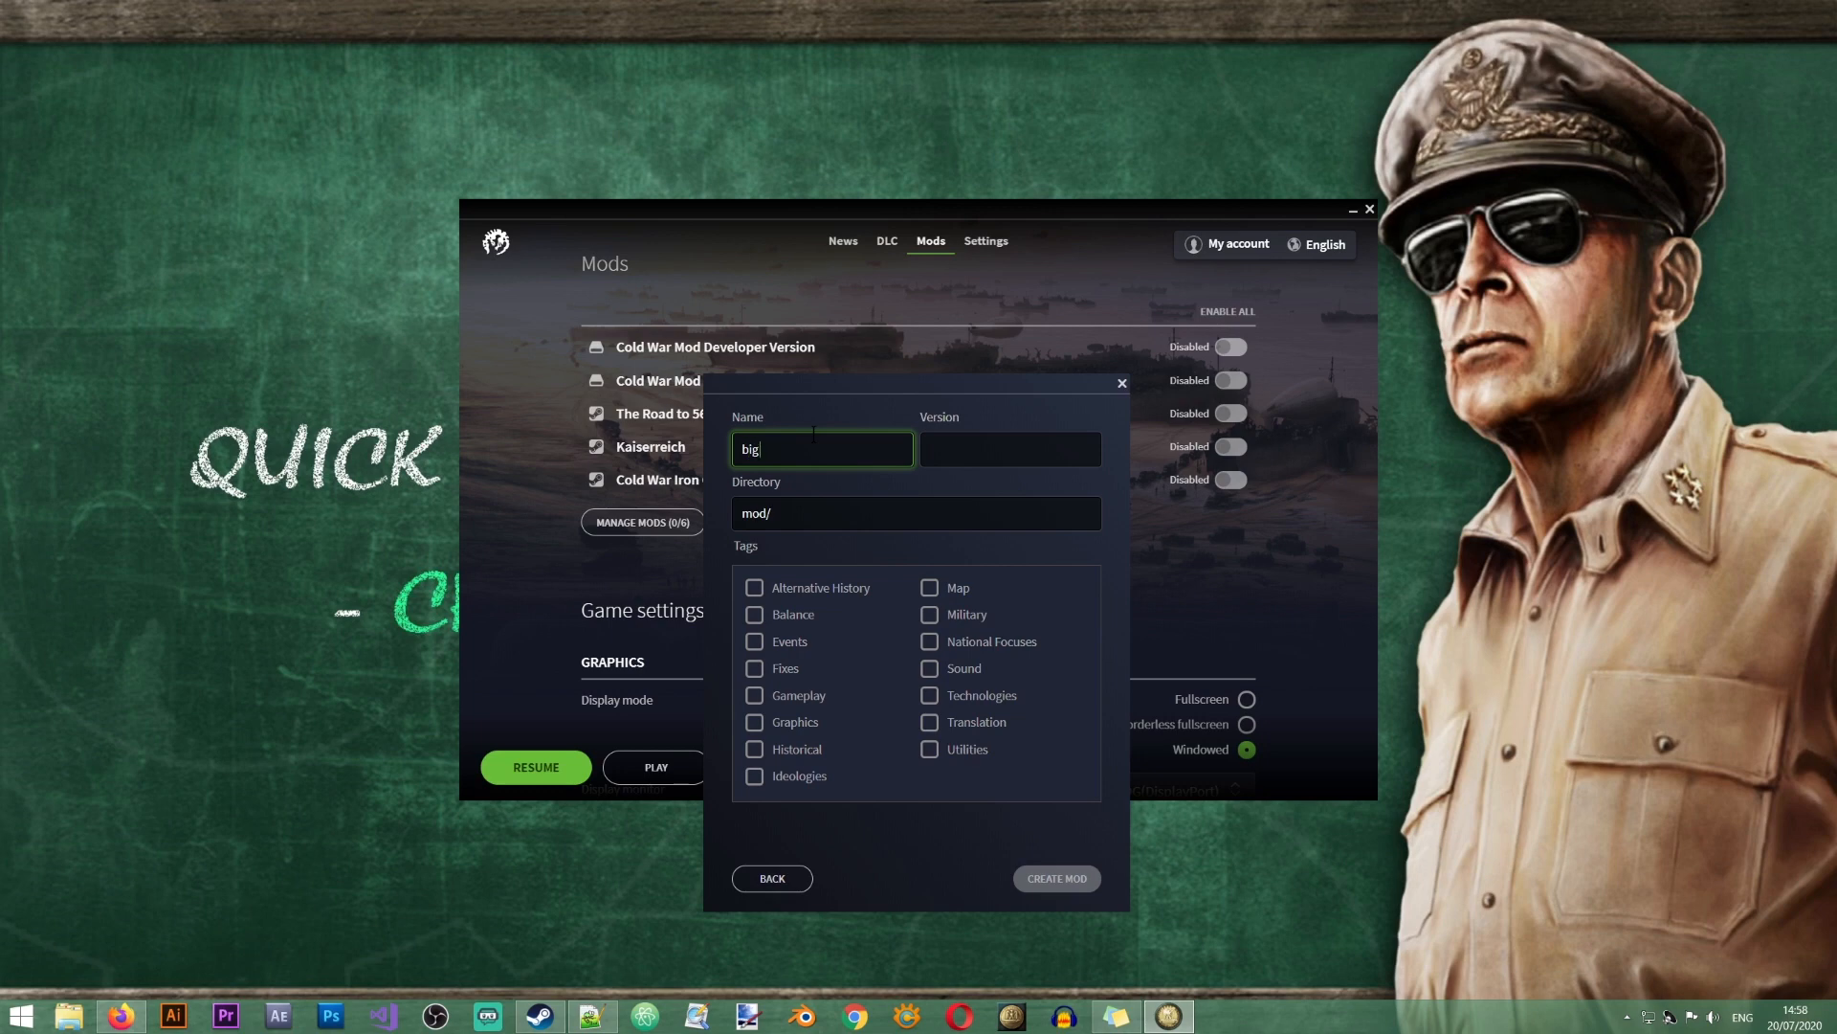
Step: Fill in the new mod's details: name "big city life", version 1.0, directory mod/big_city_life and the Gameplay tag
{"action": "type", "text": "ty life"}
{"action": "key", "text": "Tab"}
{"action": "type", "text": "1.0"}
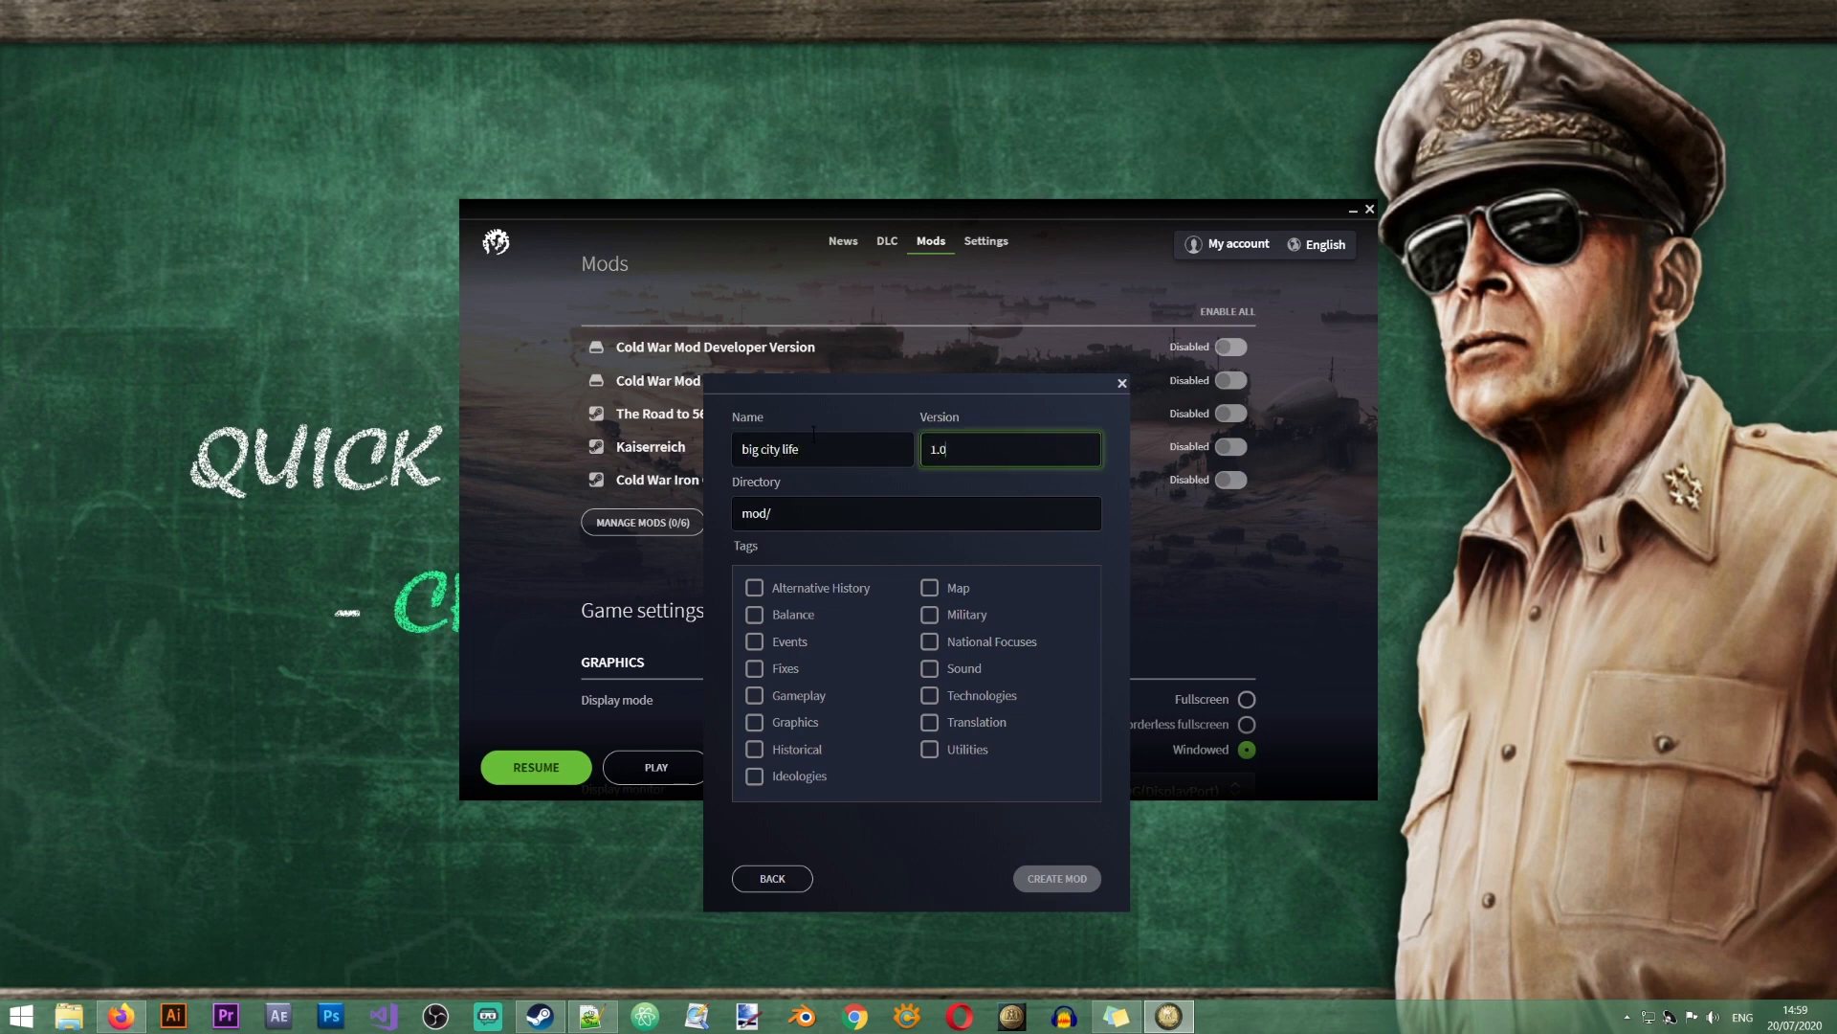
{"action": "left_click", "coordinate": [822, 517]}
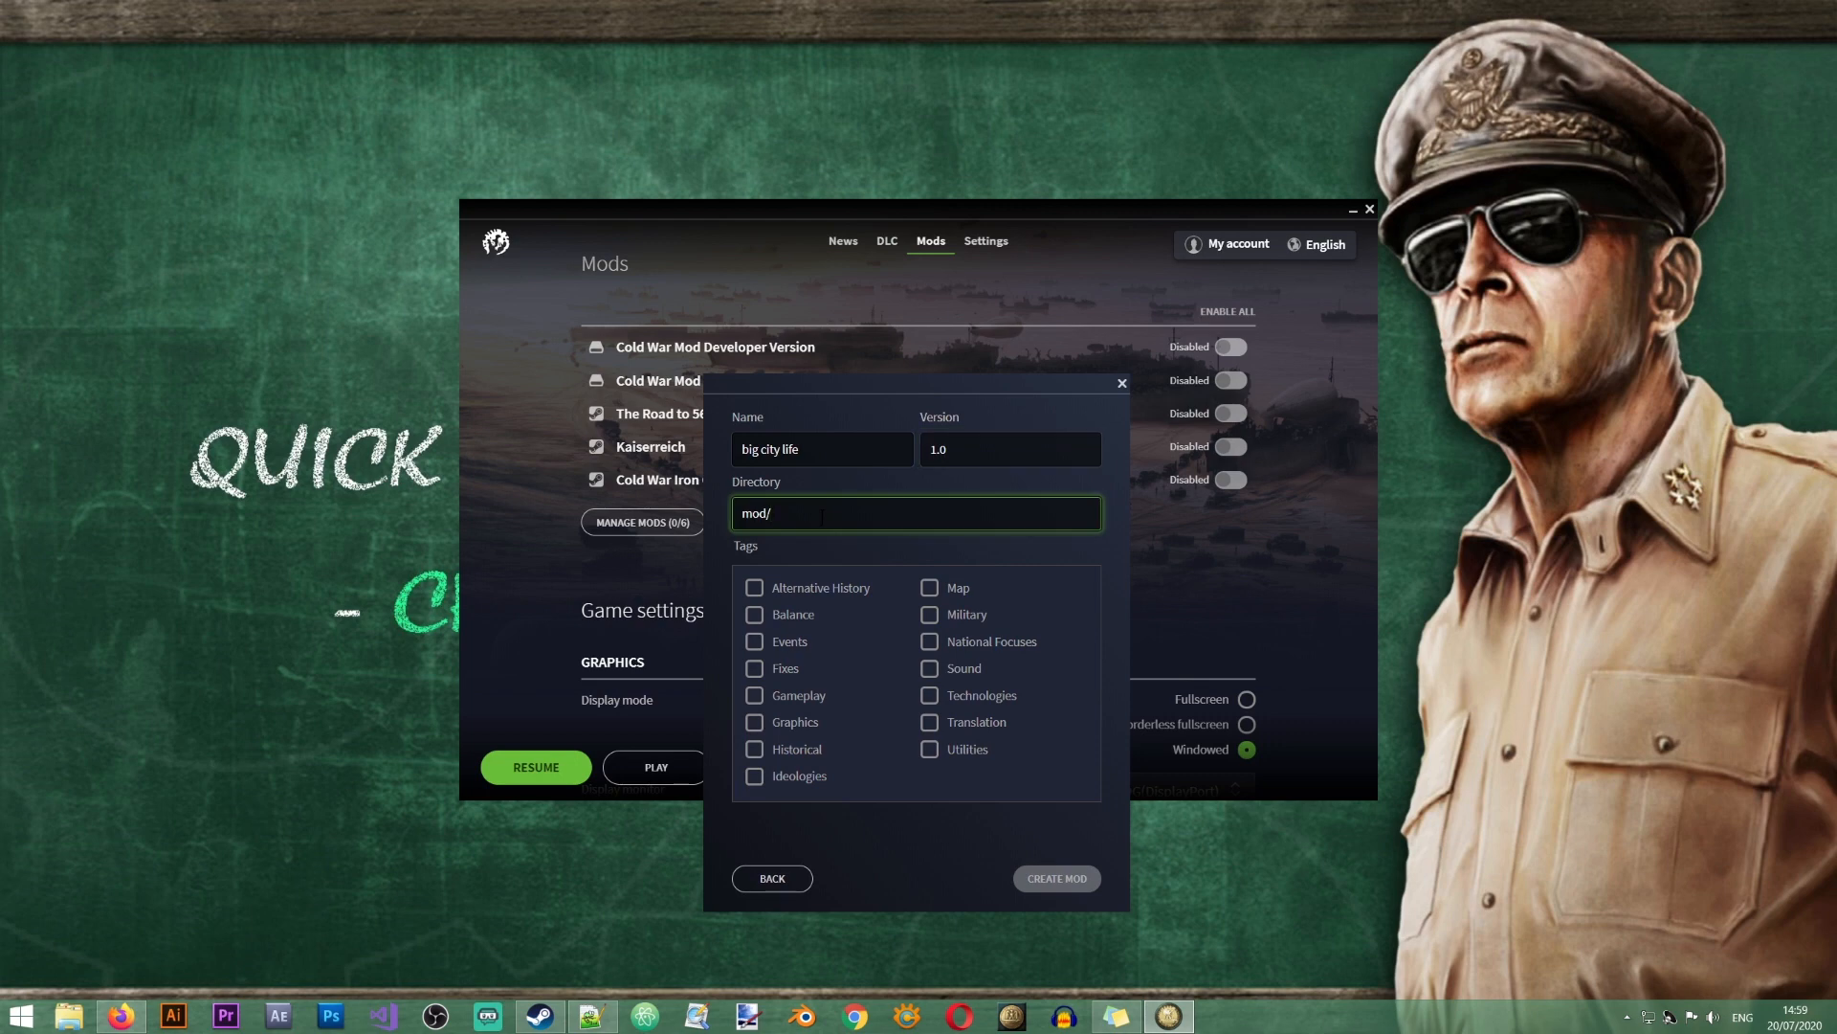
{"action": "type", "text": "big city life"}
{"action": "left_click", "coordinate": [783, 696]}
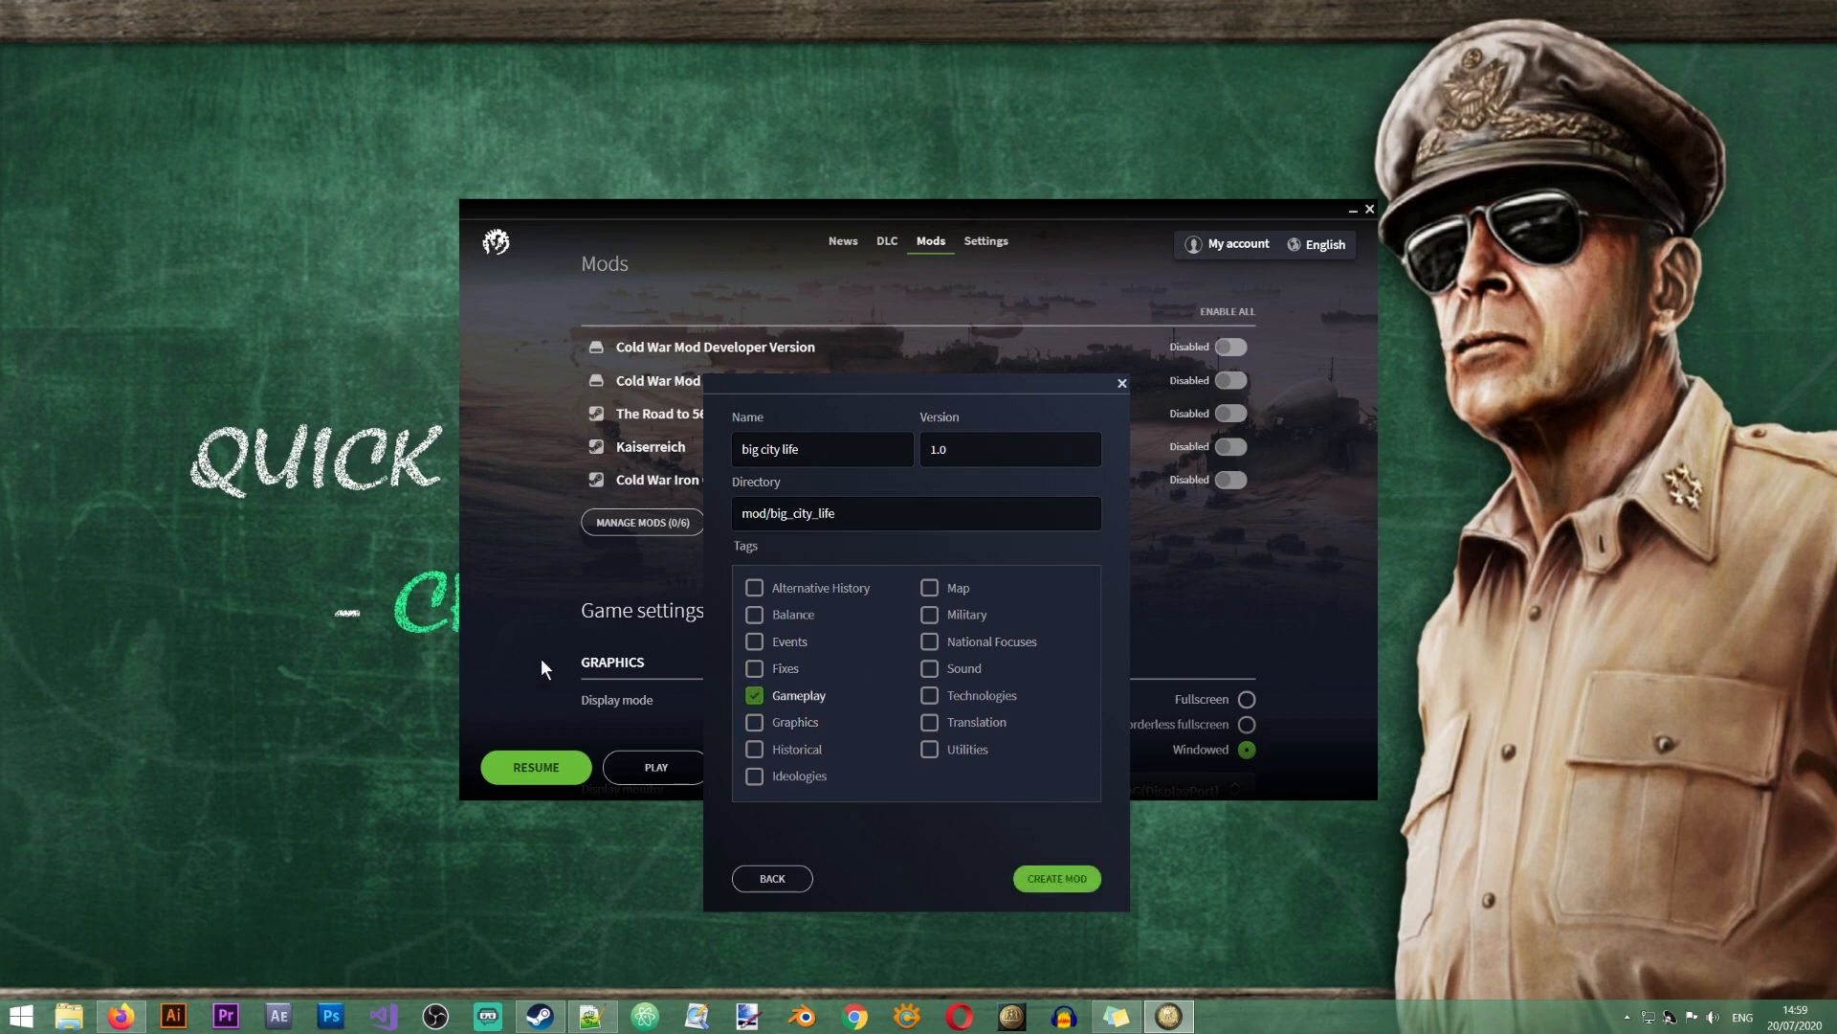
Step: Create the mod from the entered details, dismiss the mod tools and close the launcher
{"action": "left_click", "coordinate": [1065, 886]}
{"action": "left_click", "coordinate": [772, 877]}
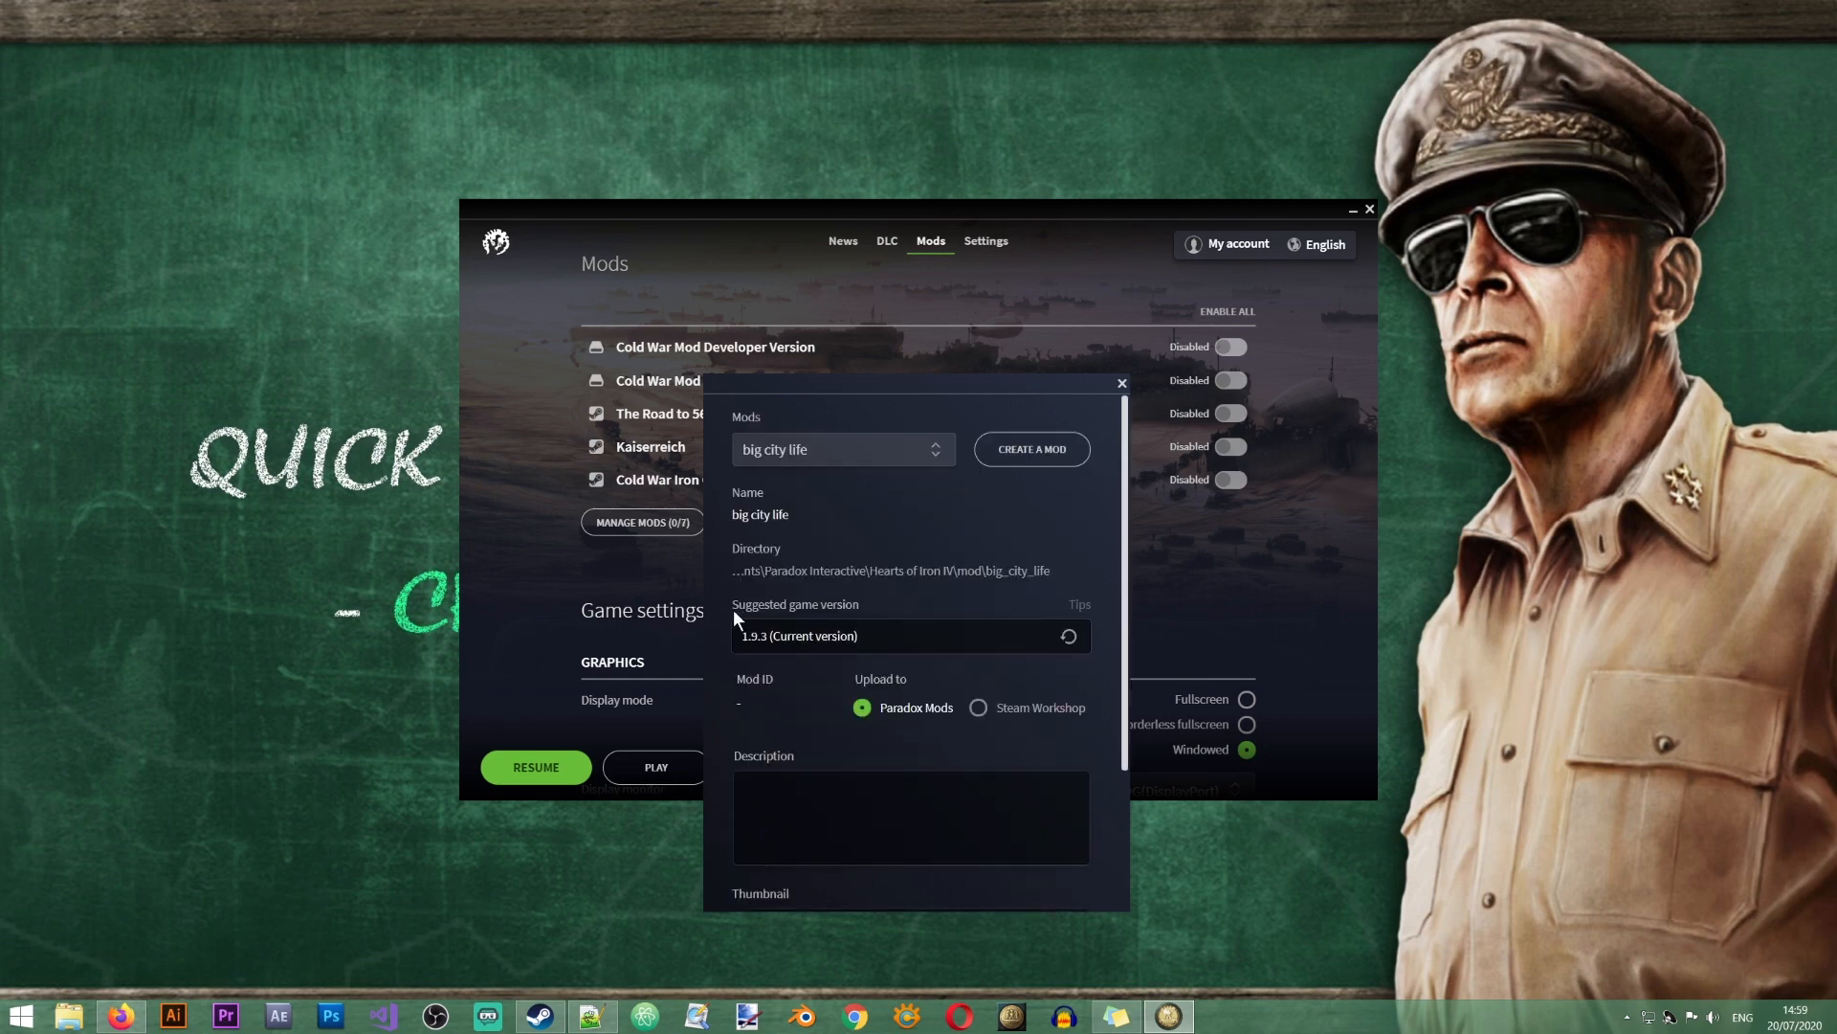
{"action": "left_click", "coordinate": [1123, 384]}
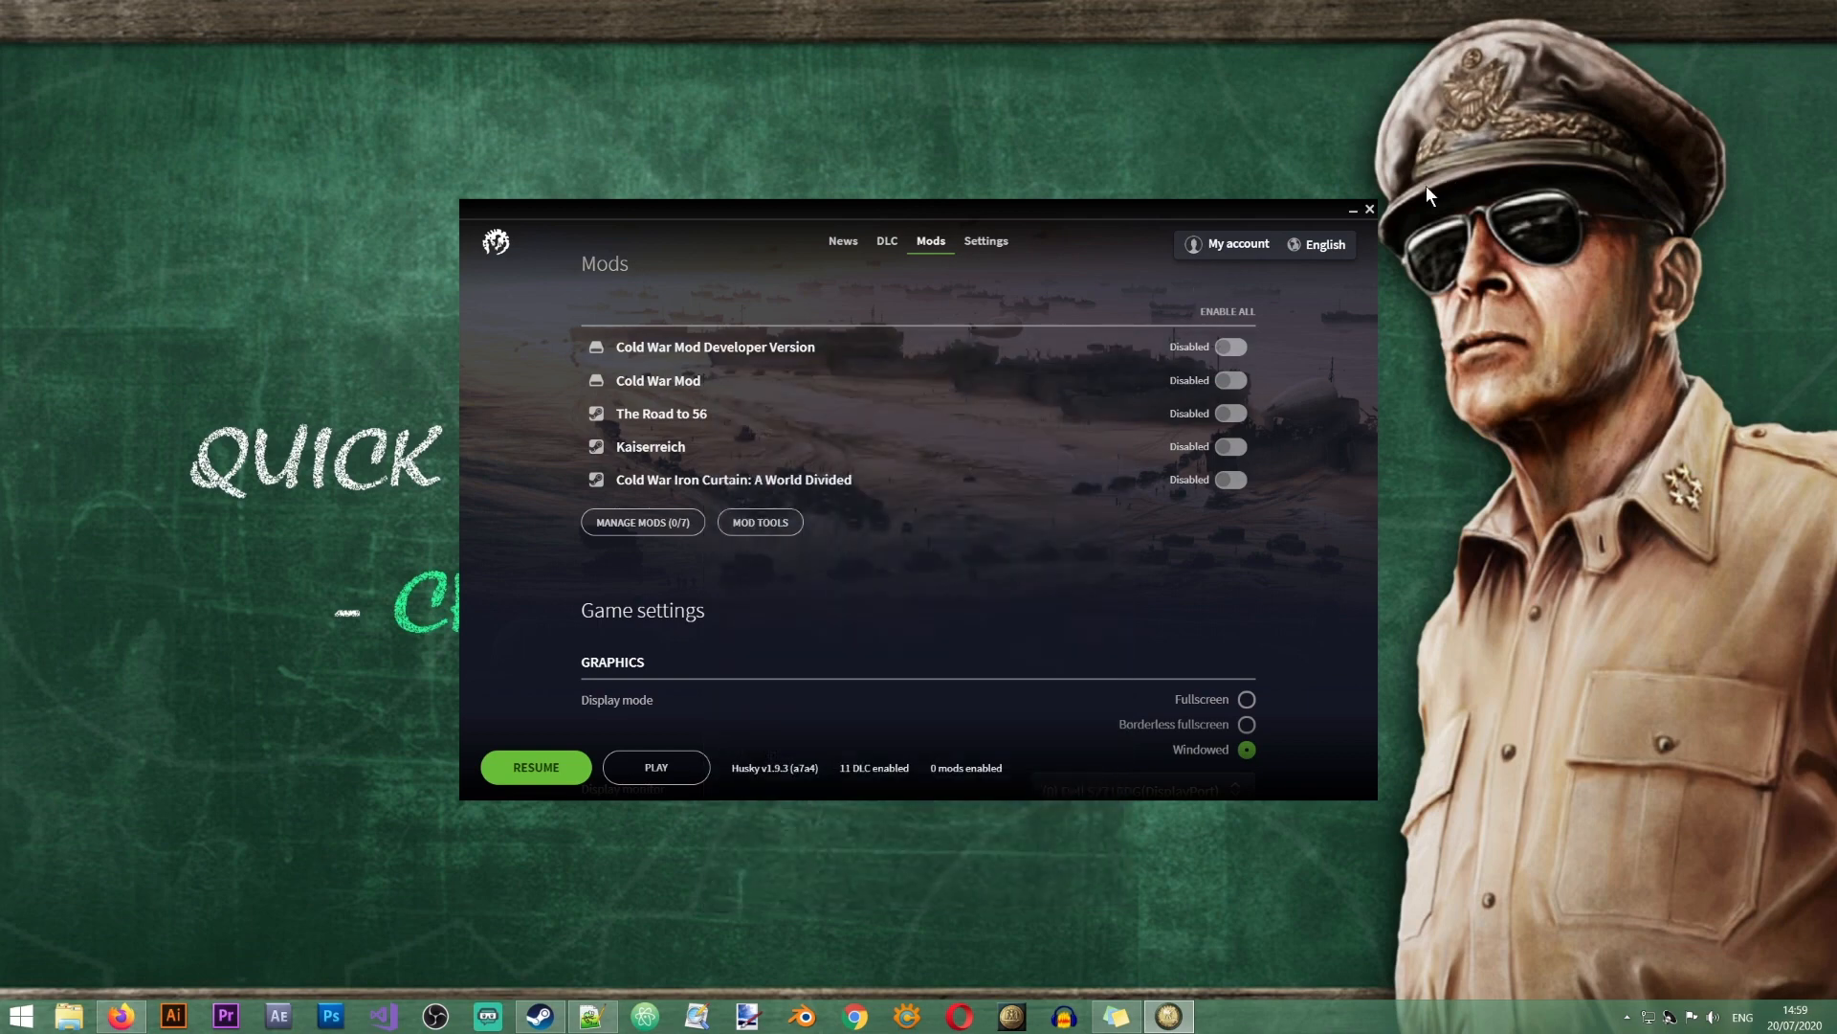
{"action": "left_click", "coordinate": [1369, 209]}
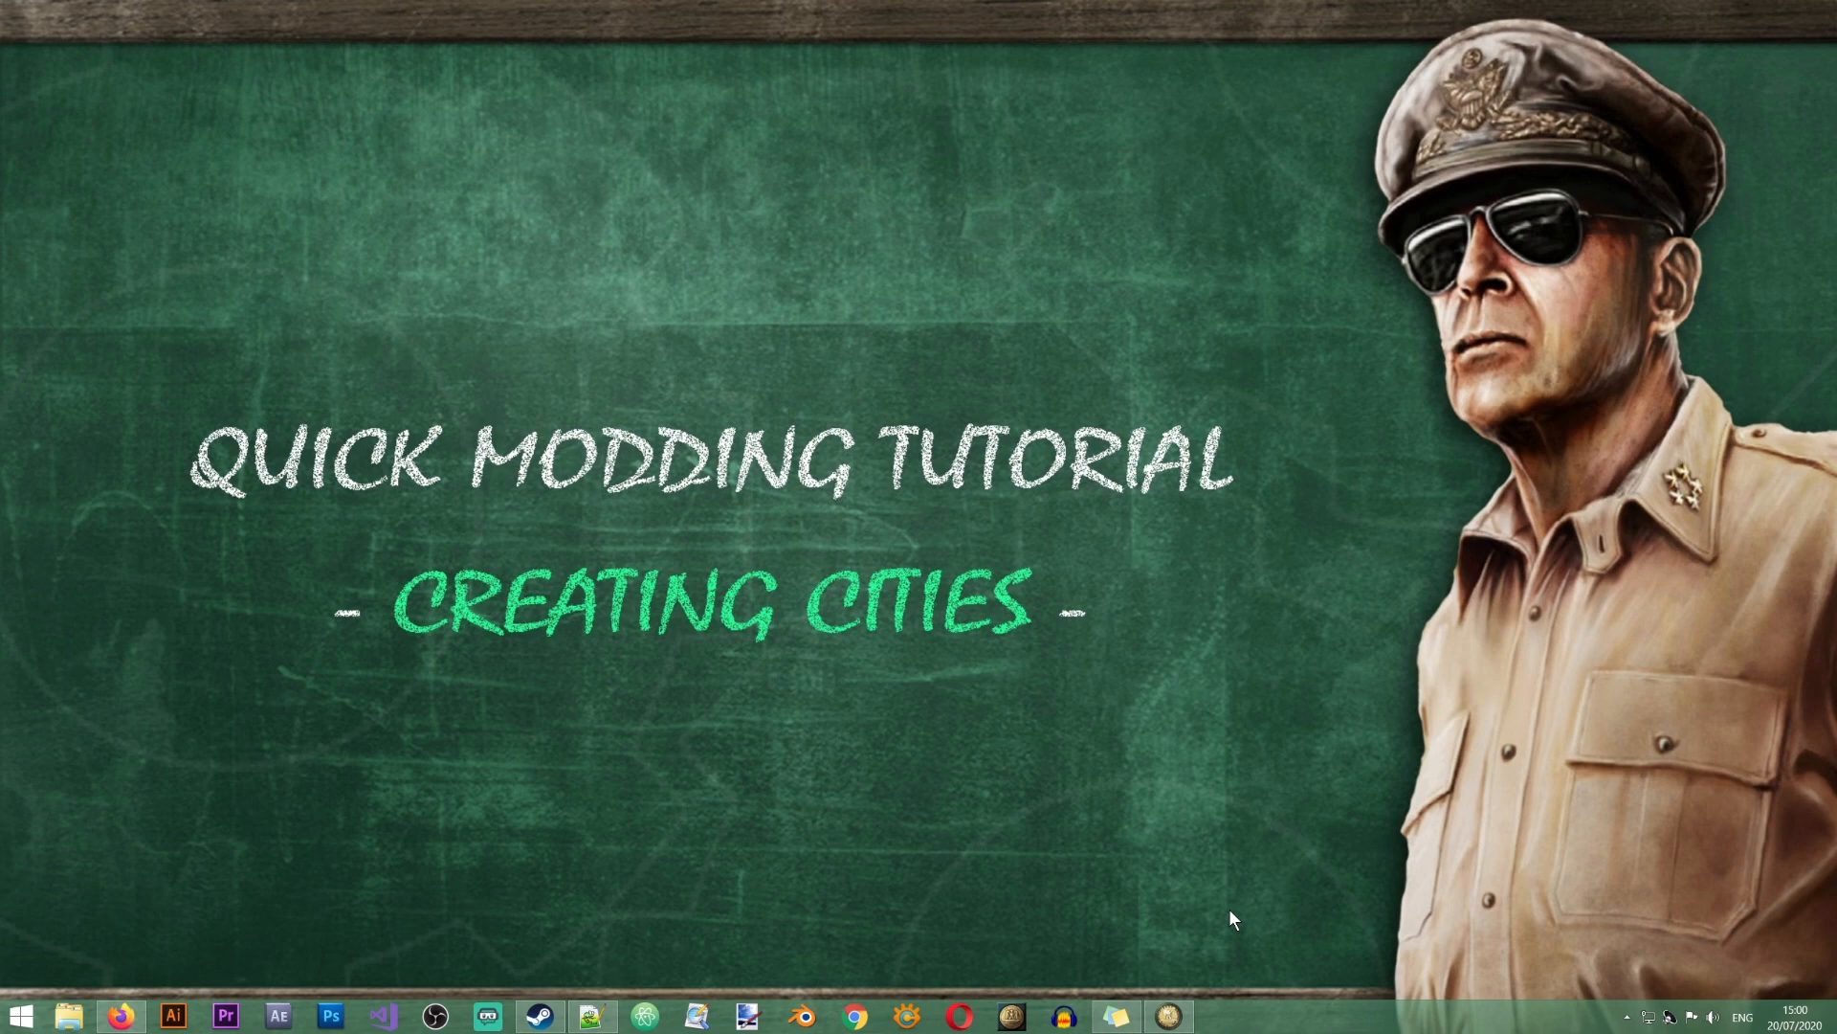
Step: Reopen the game launcher and enable the big city life mod in the list of managed mods
{"action": "left_click", "coordinate": [1169, 1016]}
{"action": "left_click", "coordinate": [932, 531]}
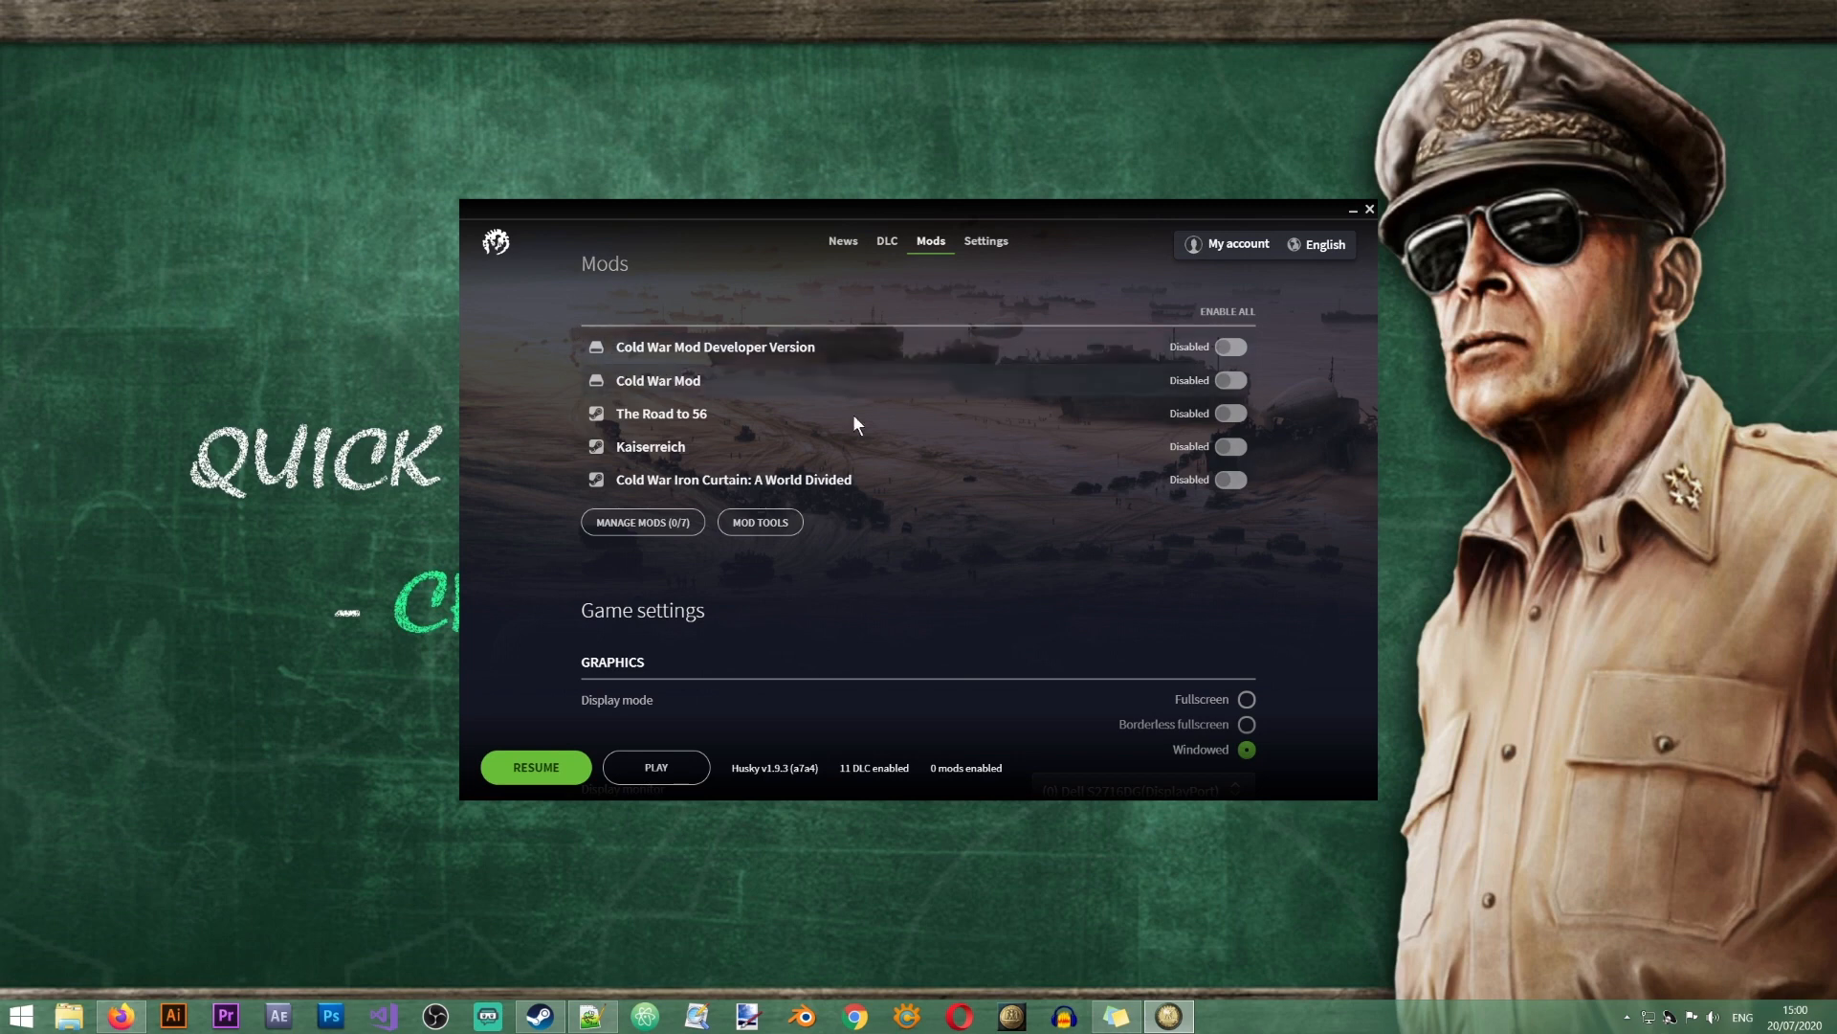
{"action": "left_click", "coordinate": [675, 522]}
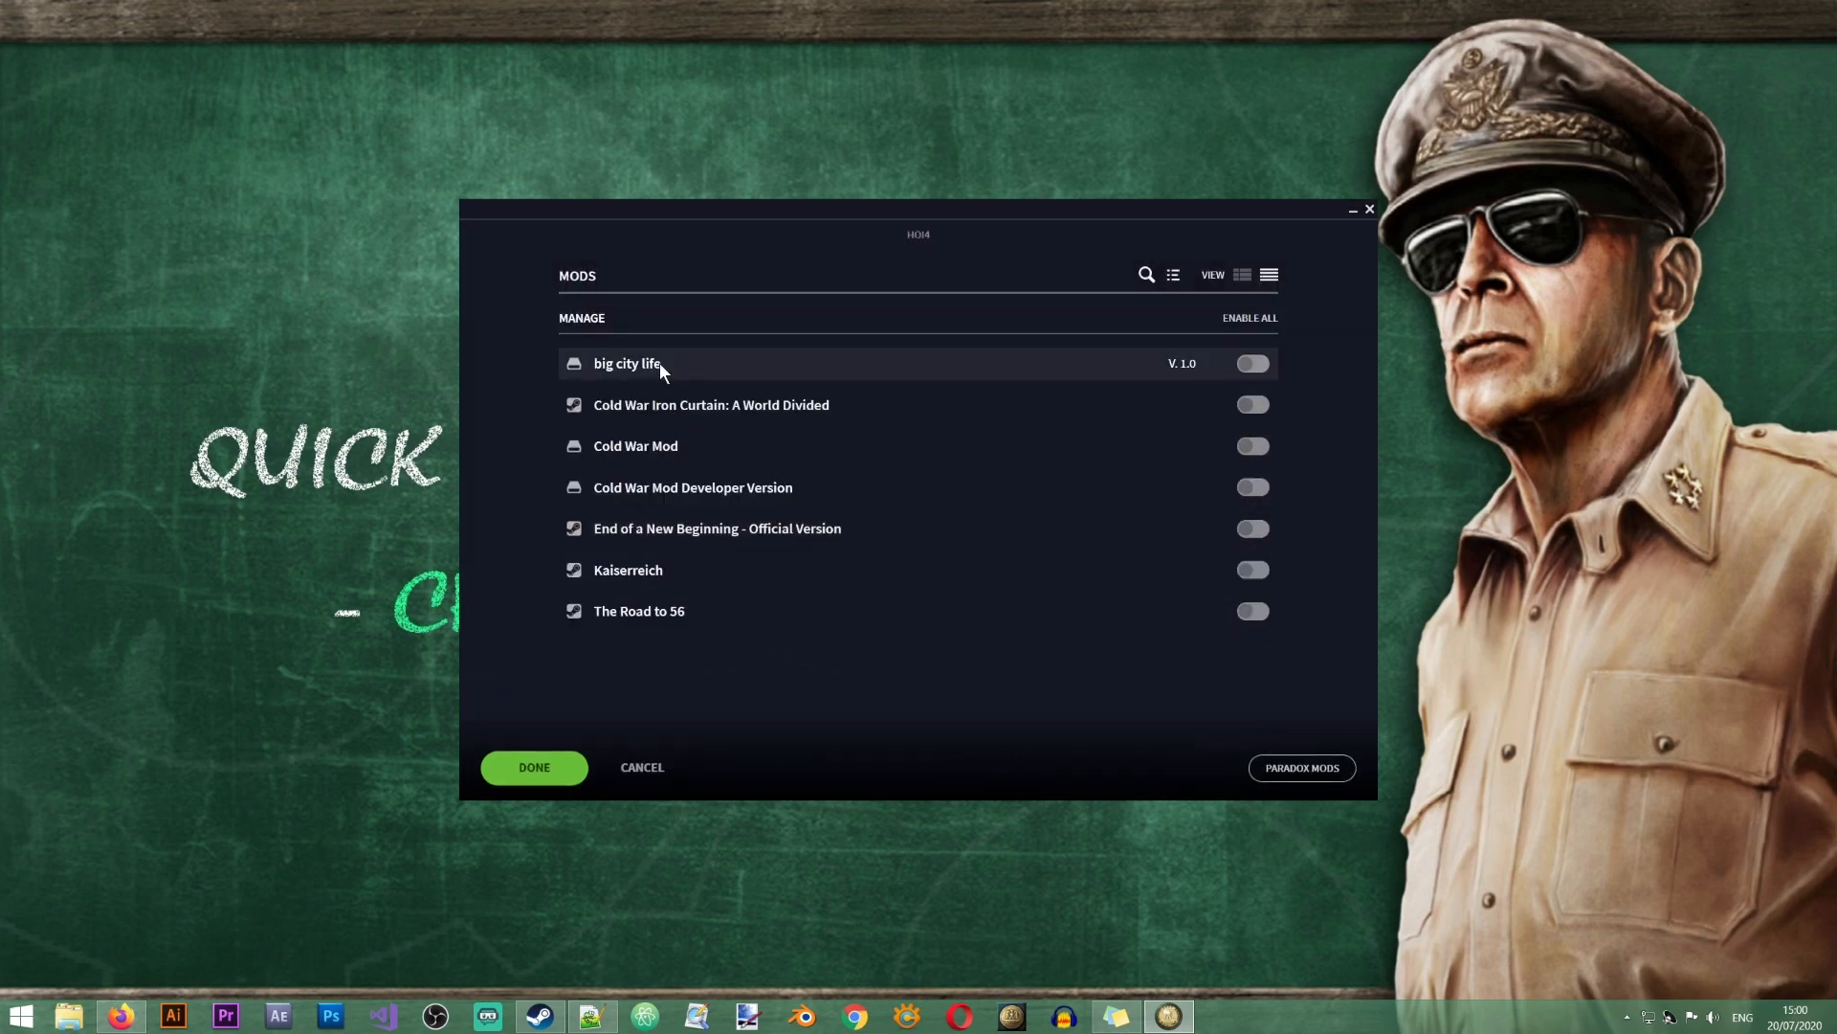
{"action": "left_click", "coordinate": [1248, 364]}
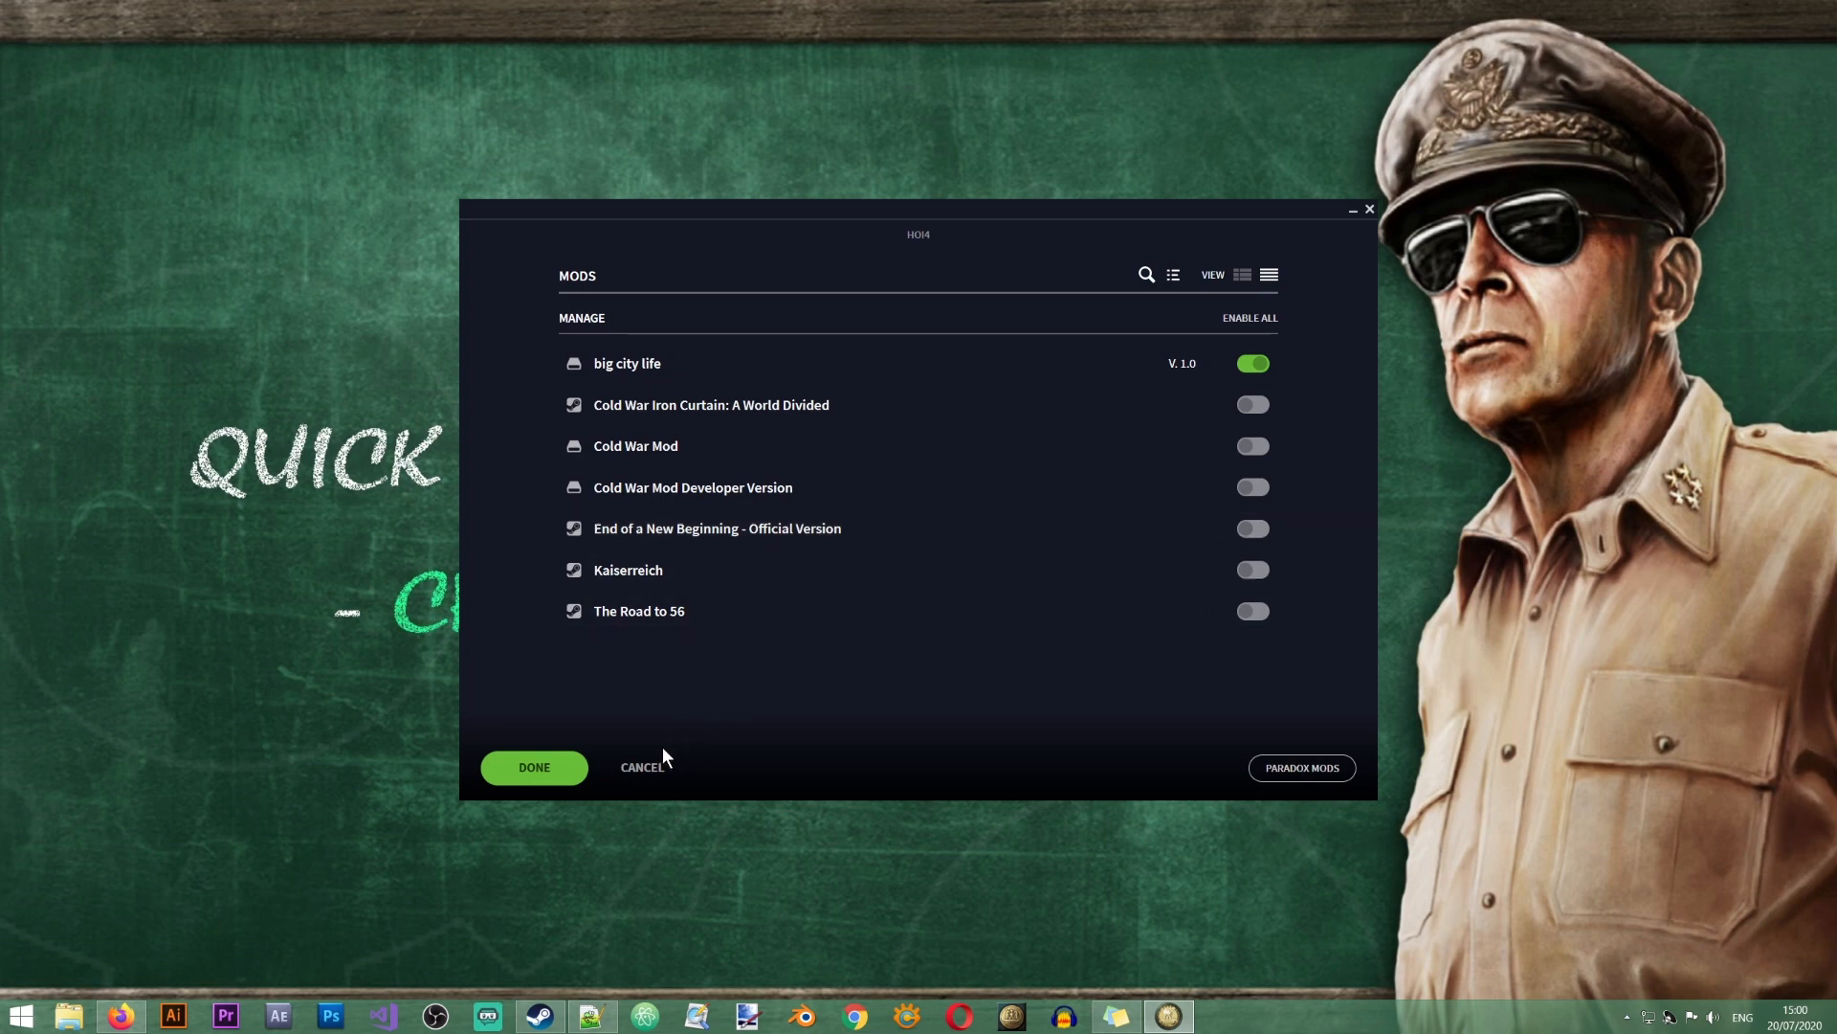
{"action": "left_click", "coordinate": [521, 771]}
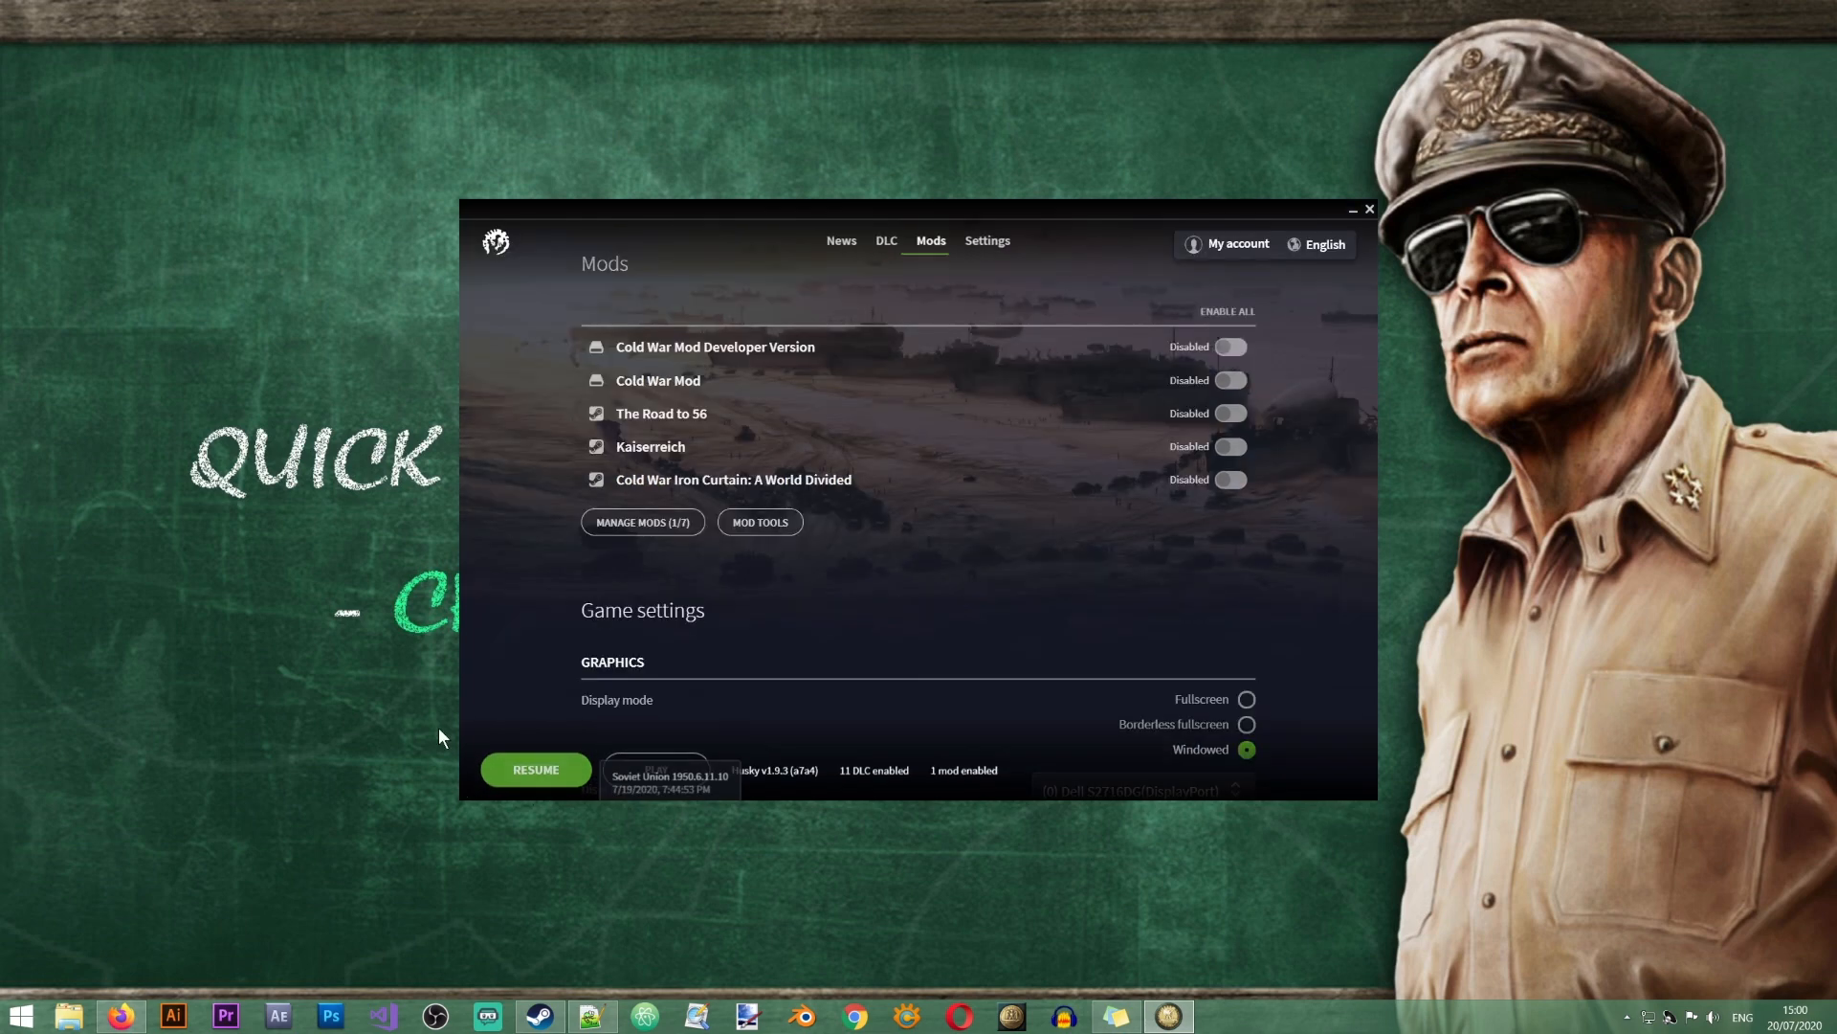
Step: Launch Hearts of Iron IV with the mod enabled and enter the Nudge map editor
{"action": "left_click", "coordinate": [647, 777]}
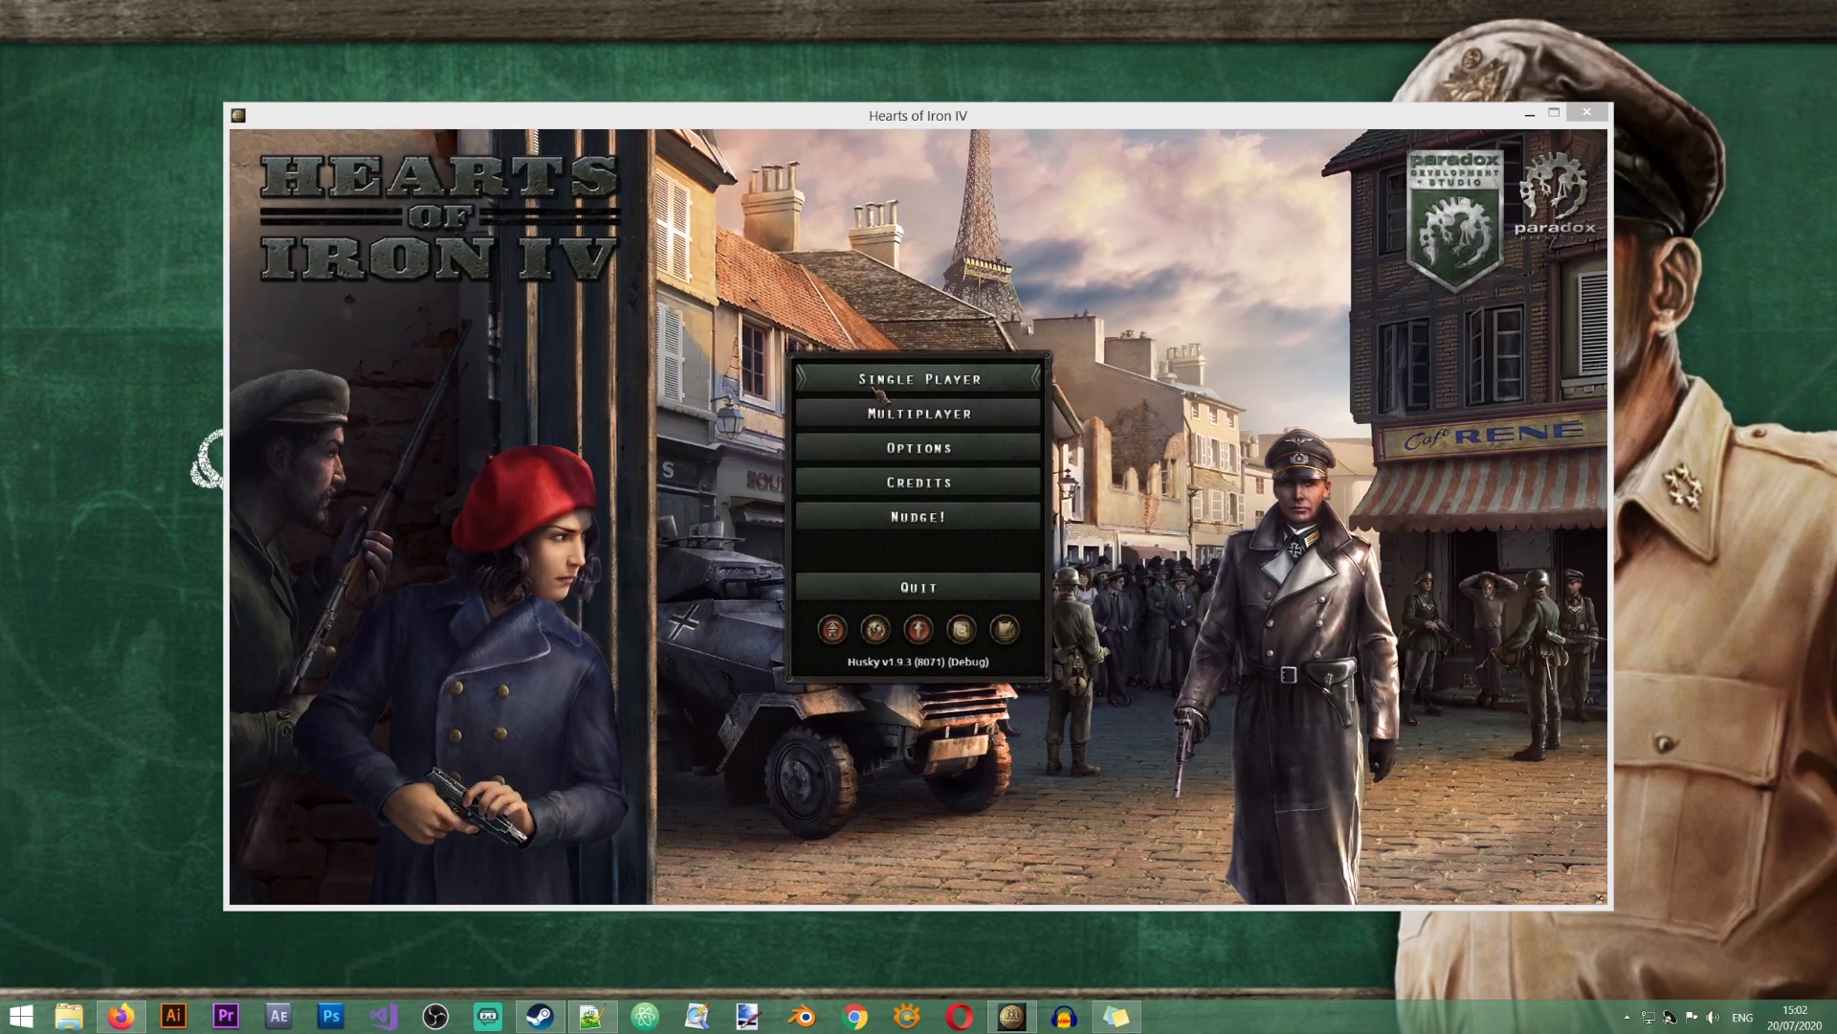
{"action": "left_click", "coordinate": [948, 517]}
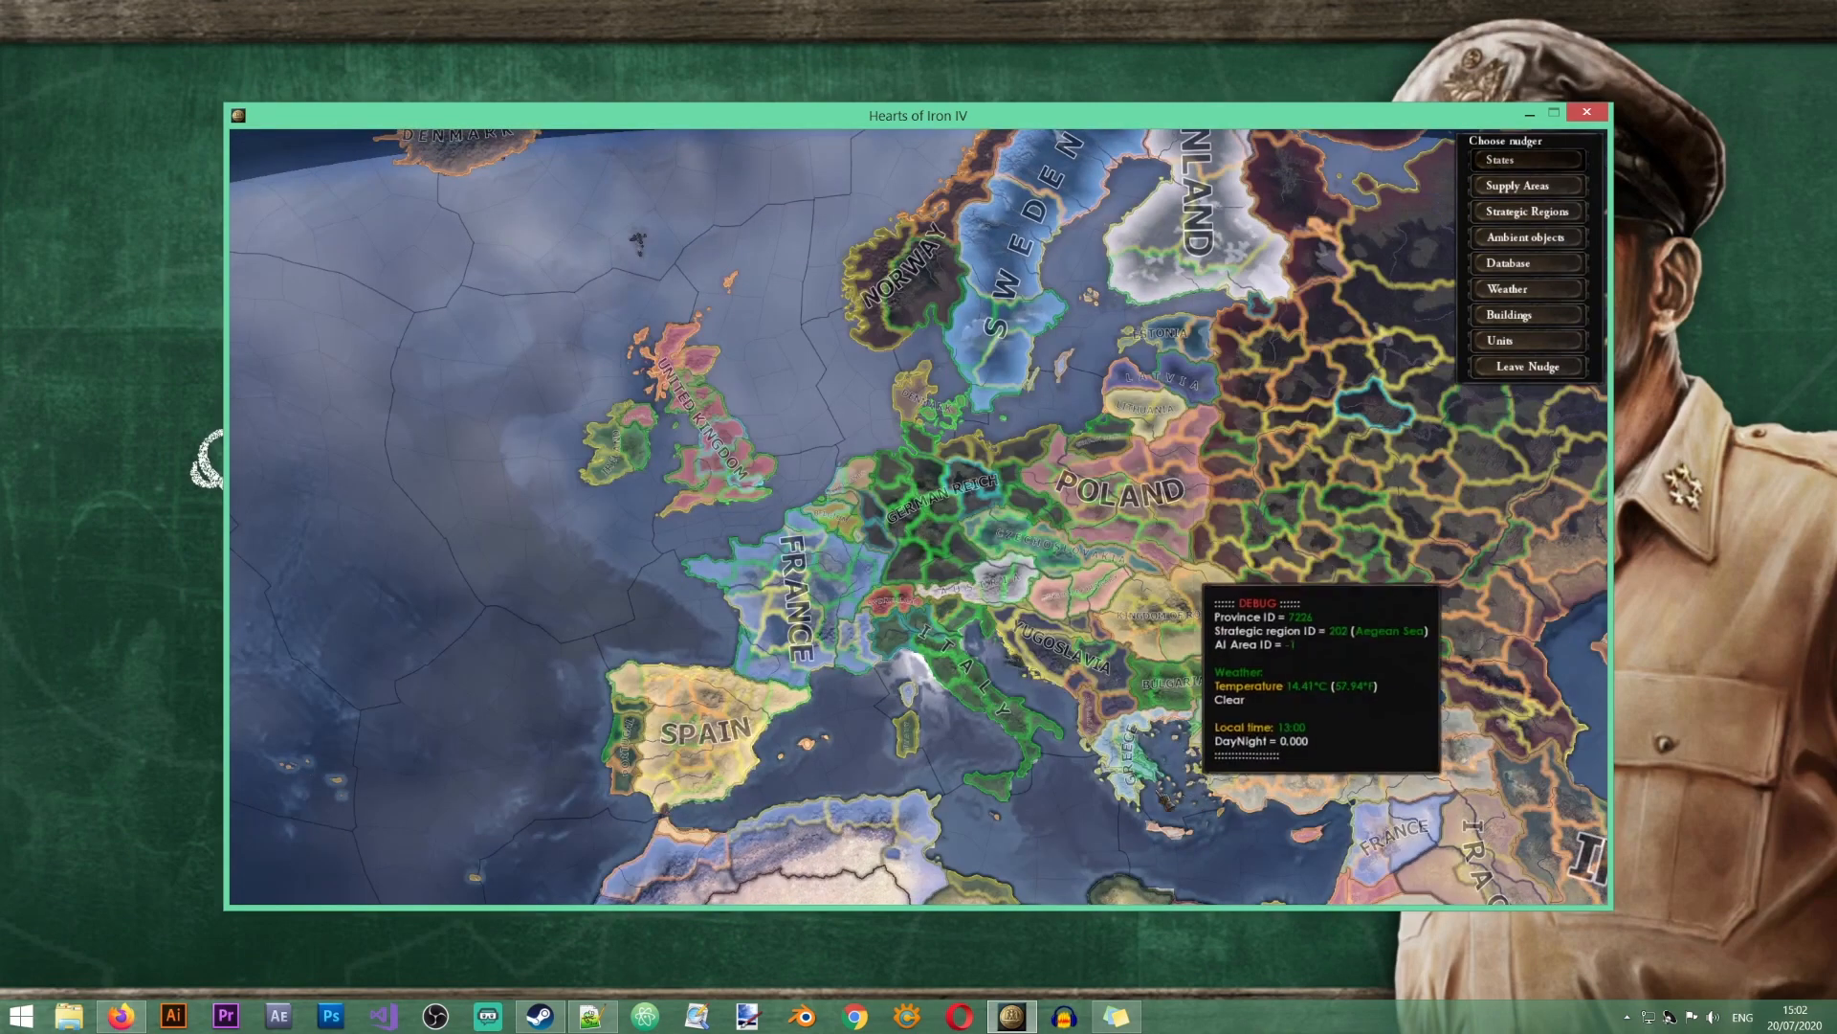
Step: Examine the debug details of the province on the southwestern tip of Cape in South Africa, and leave Nudge
{"action": "left_click_drag", "start_coordinate": [1106, 765], "coordinate": [943, 316]}
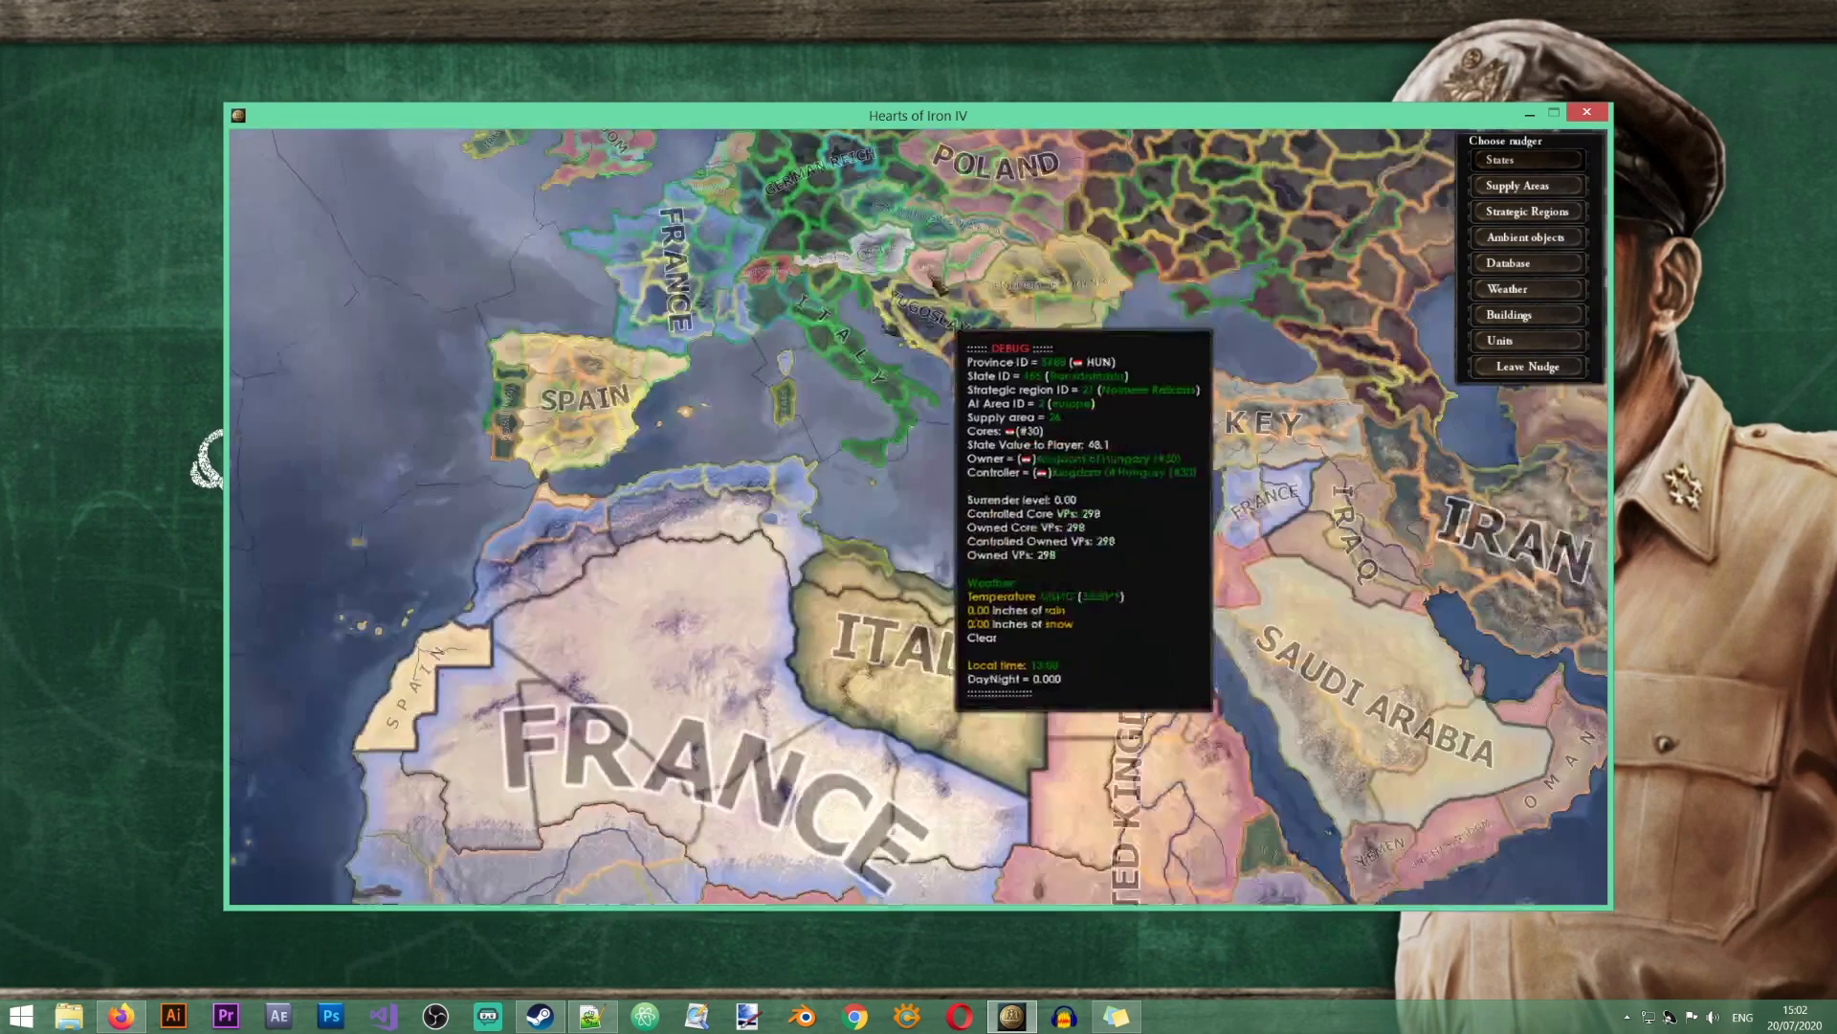
{"action": "scroll", "coordinate": [962, 819], "scroll_direction": "down", "scroll_amount": 10}
{"action": "scroll", "coordinate": [967, 823], "scroll_direction": "up", "scroll_amount": 10}
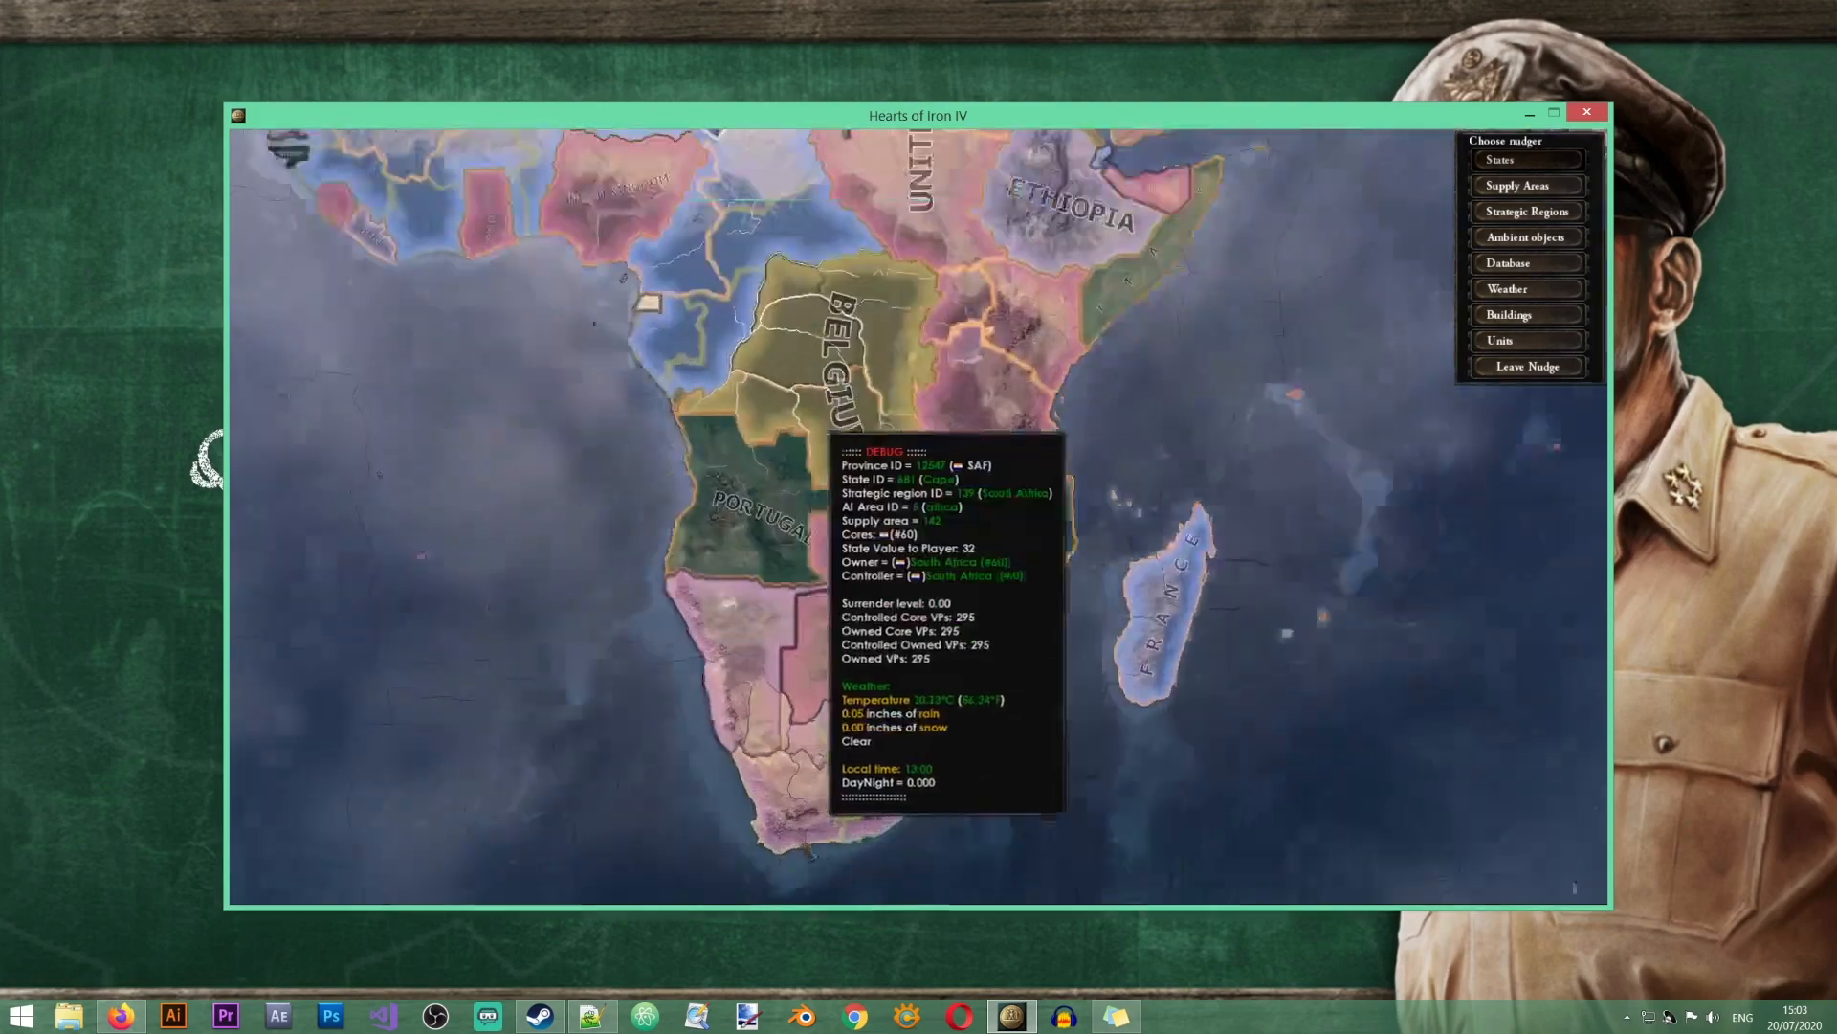
{"action": "scroll", "coordinate": [828, 698], "scroll_direction": "up", "scroll_amount": 8}
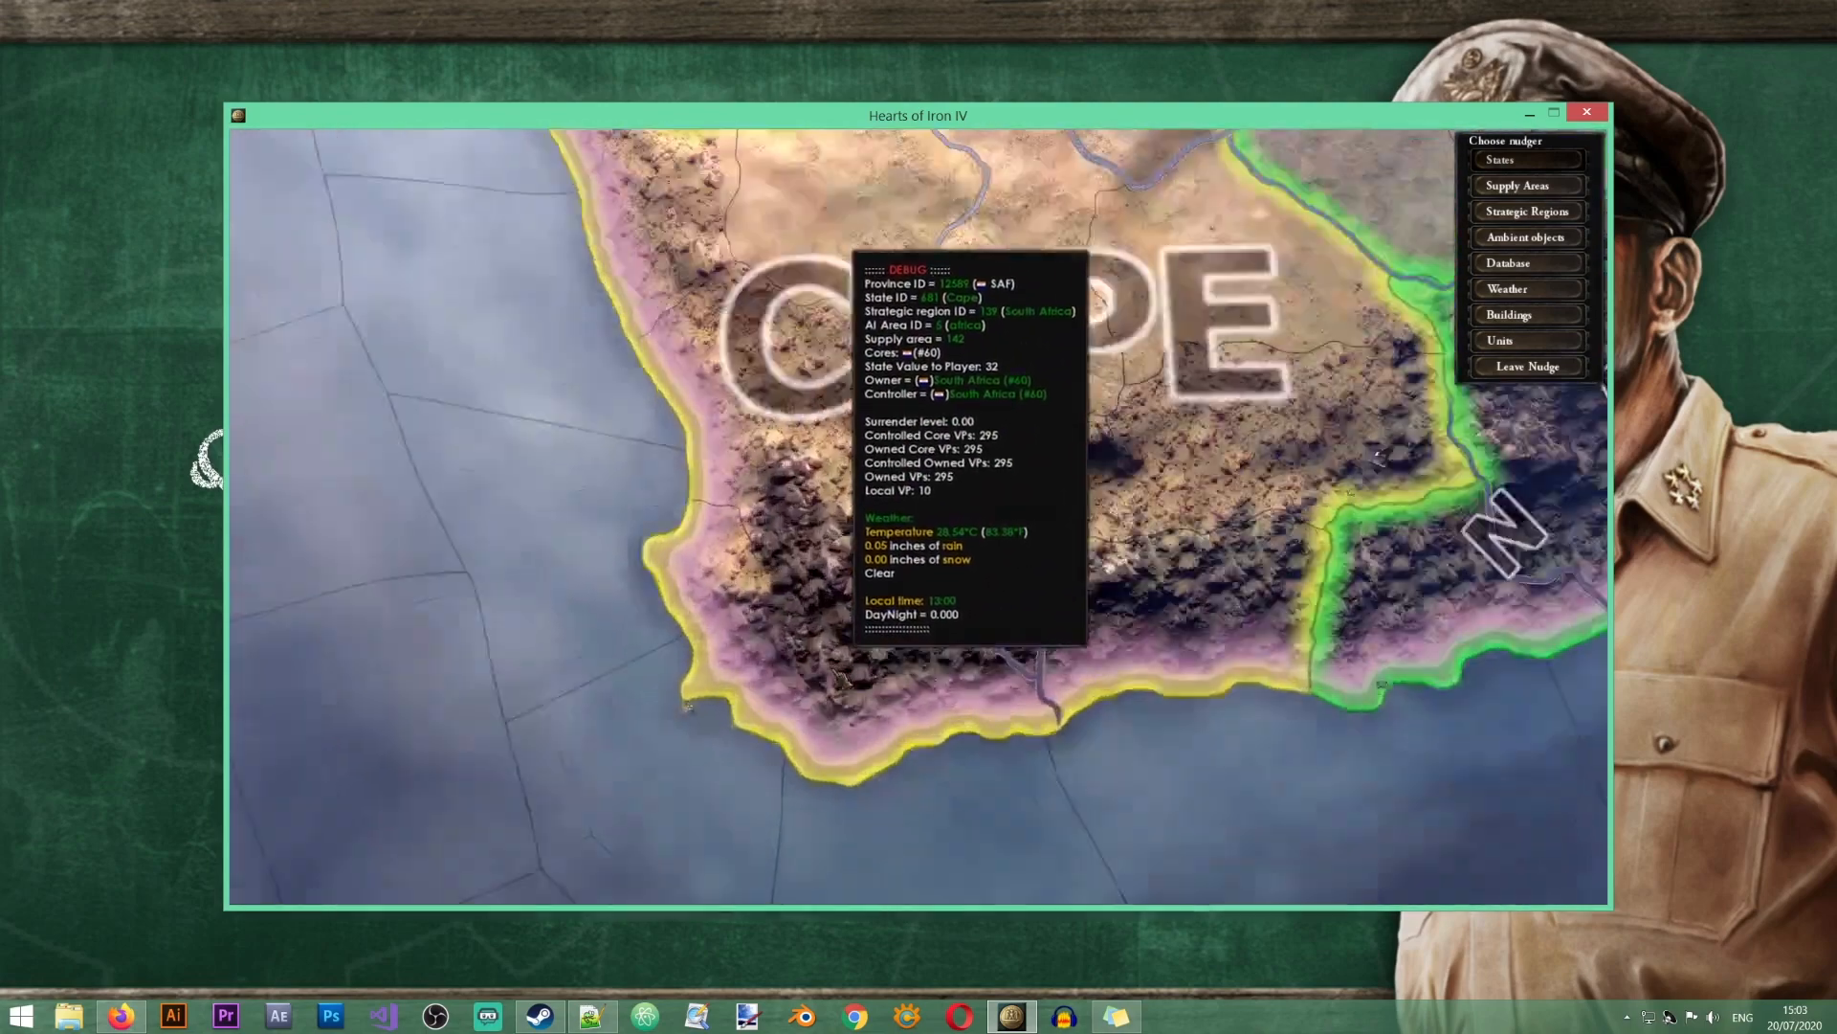
{"action": "scroll", "coordinate": [770, 660], "scroll_direction": "down", "scroll_amount": 5}
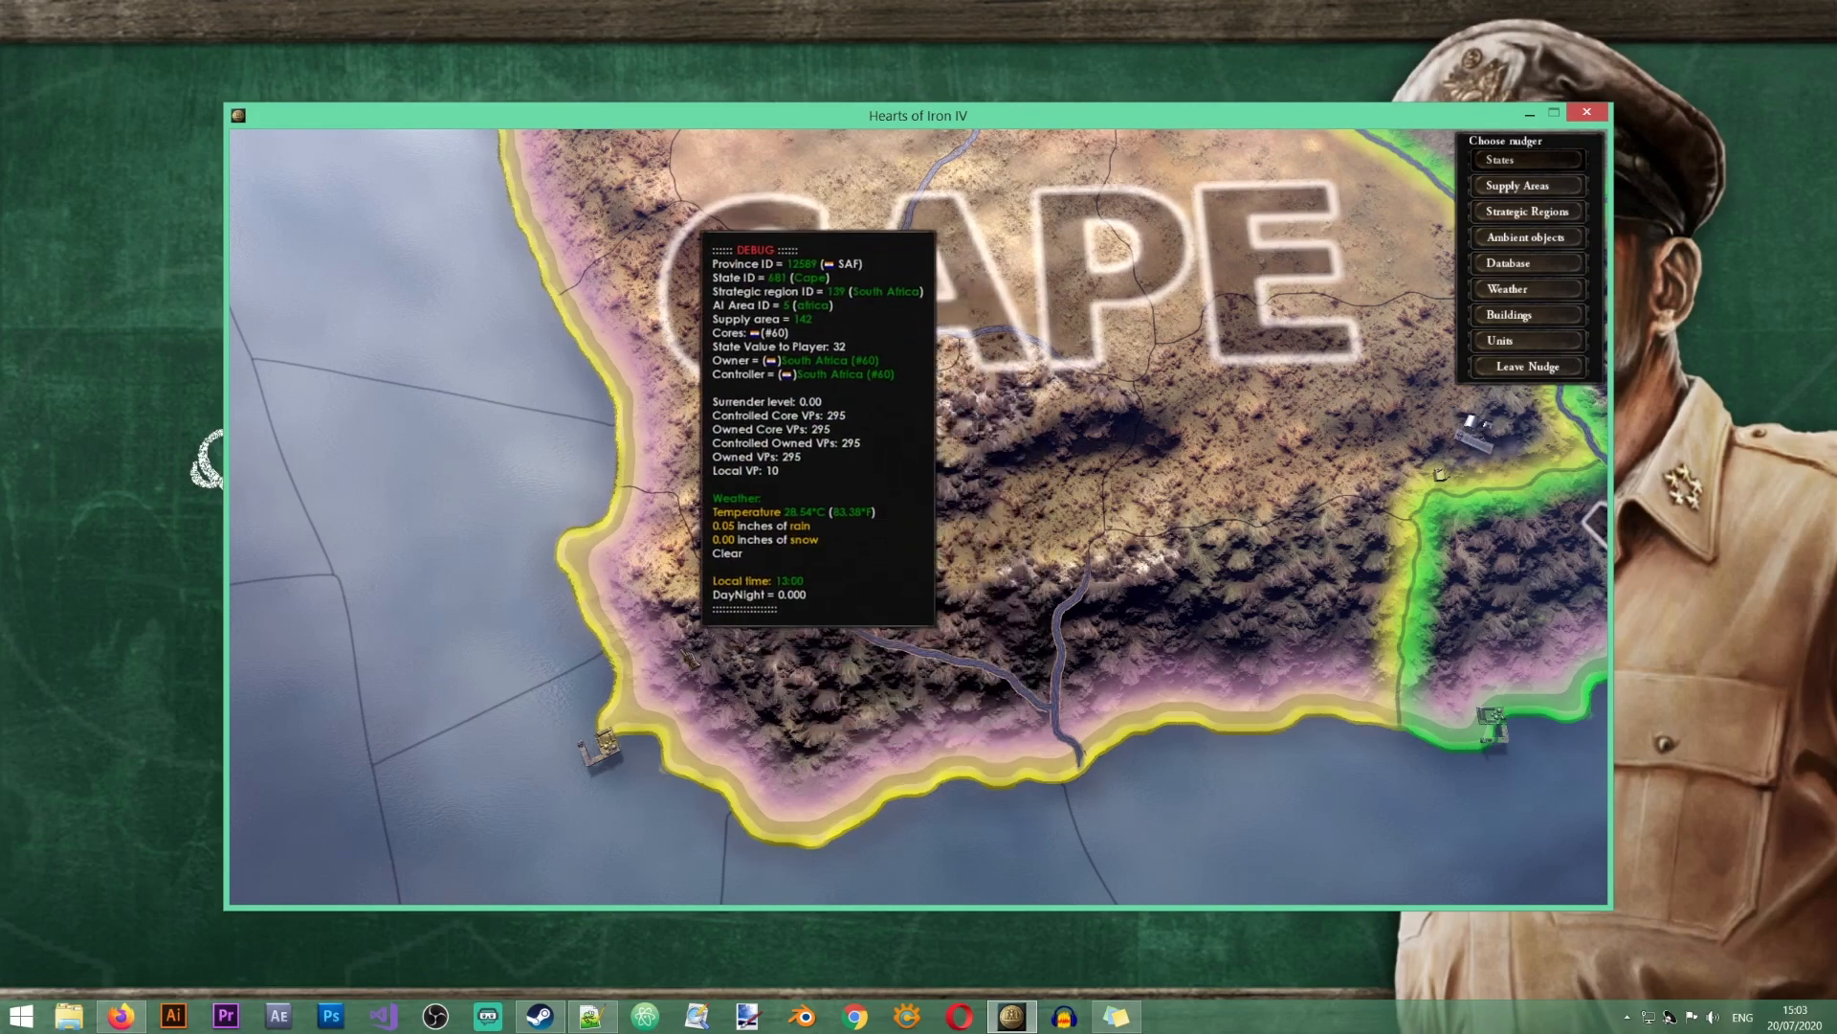
{"action": "left_click", "coordinate": [683, 652]}
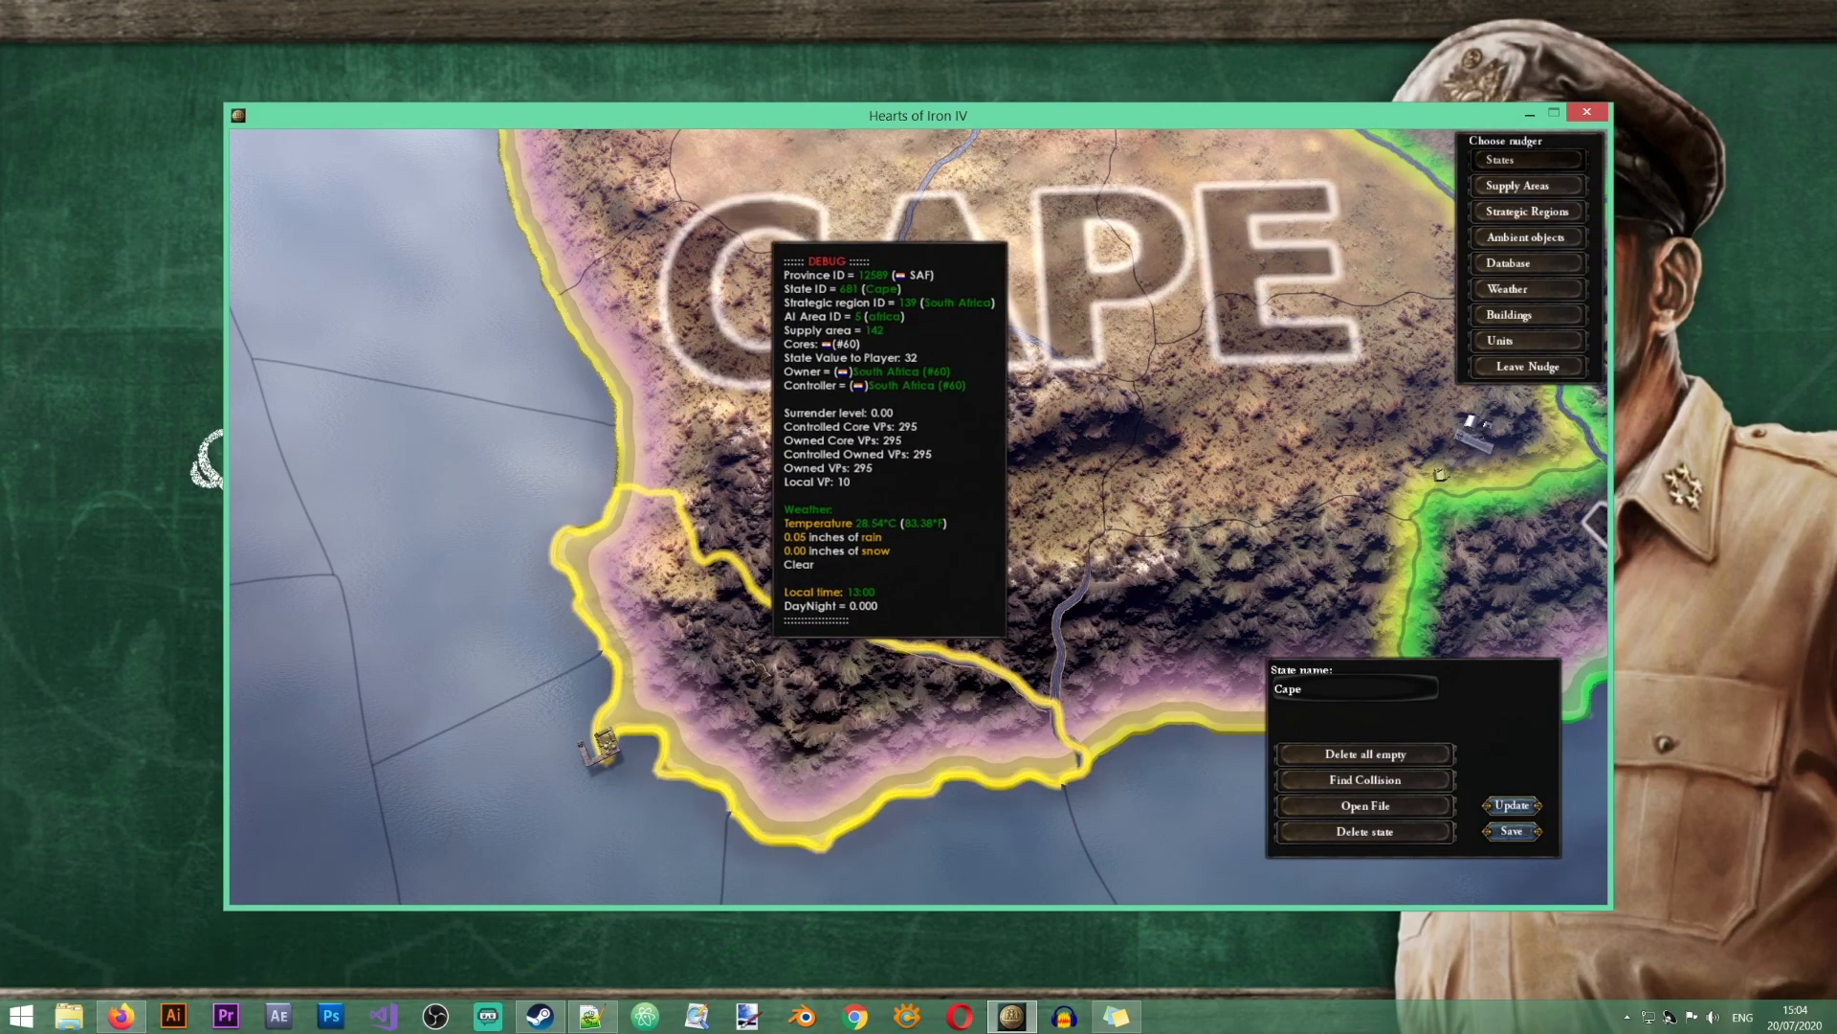
{"action": "left_click", "coordinate": [1528, 366]}
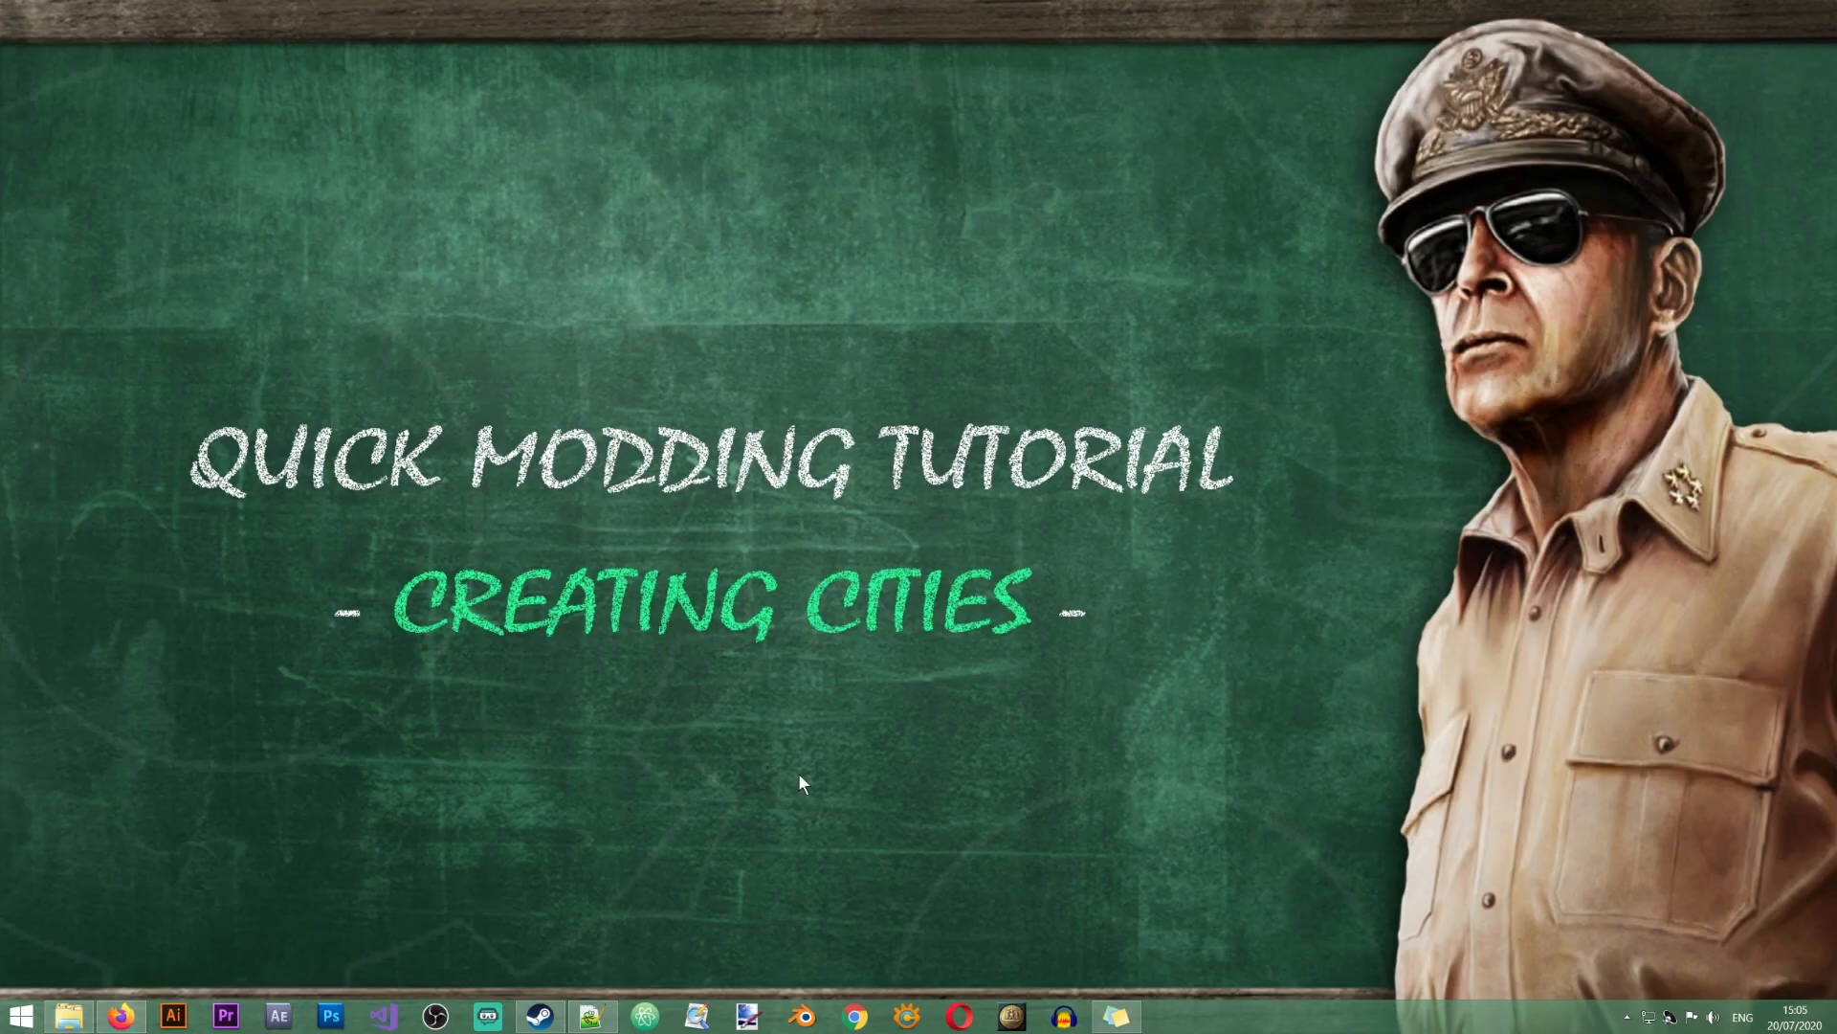
Step: Switch to File Explorer, open the big_city_life mod folder and make its window narrower to free up desktop space
{"action": "left_click", "coordinate": [69, 1015]}
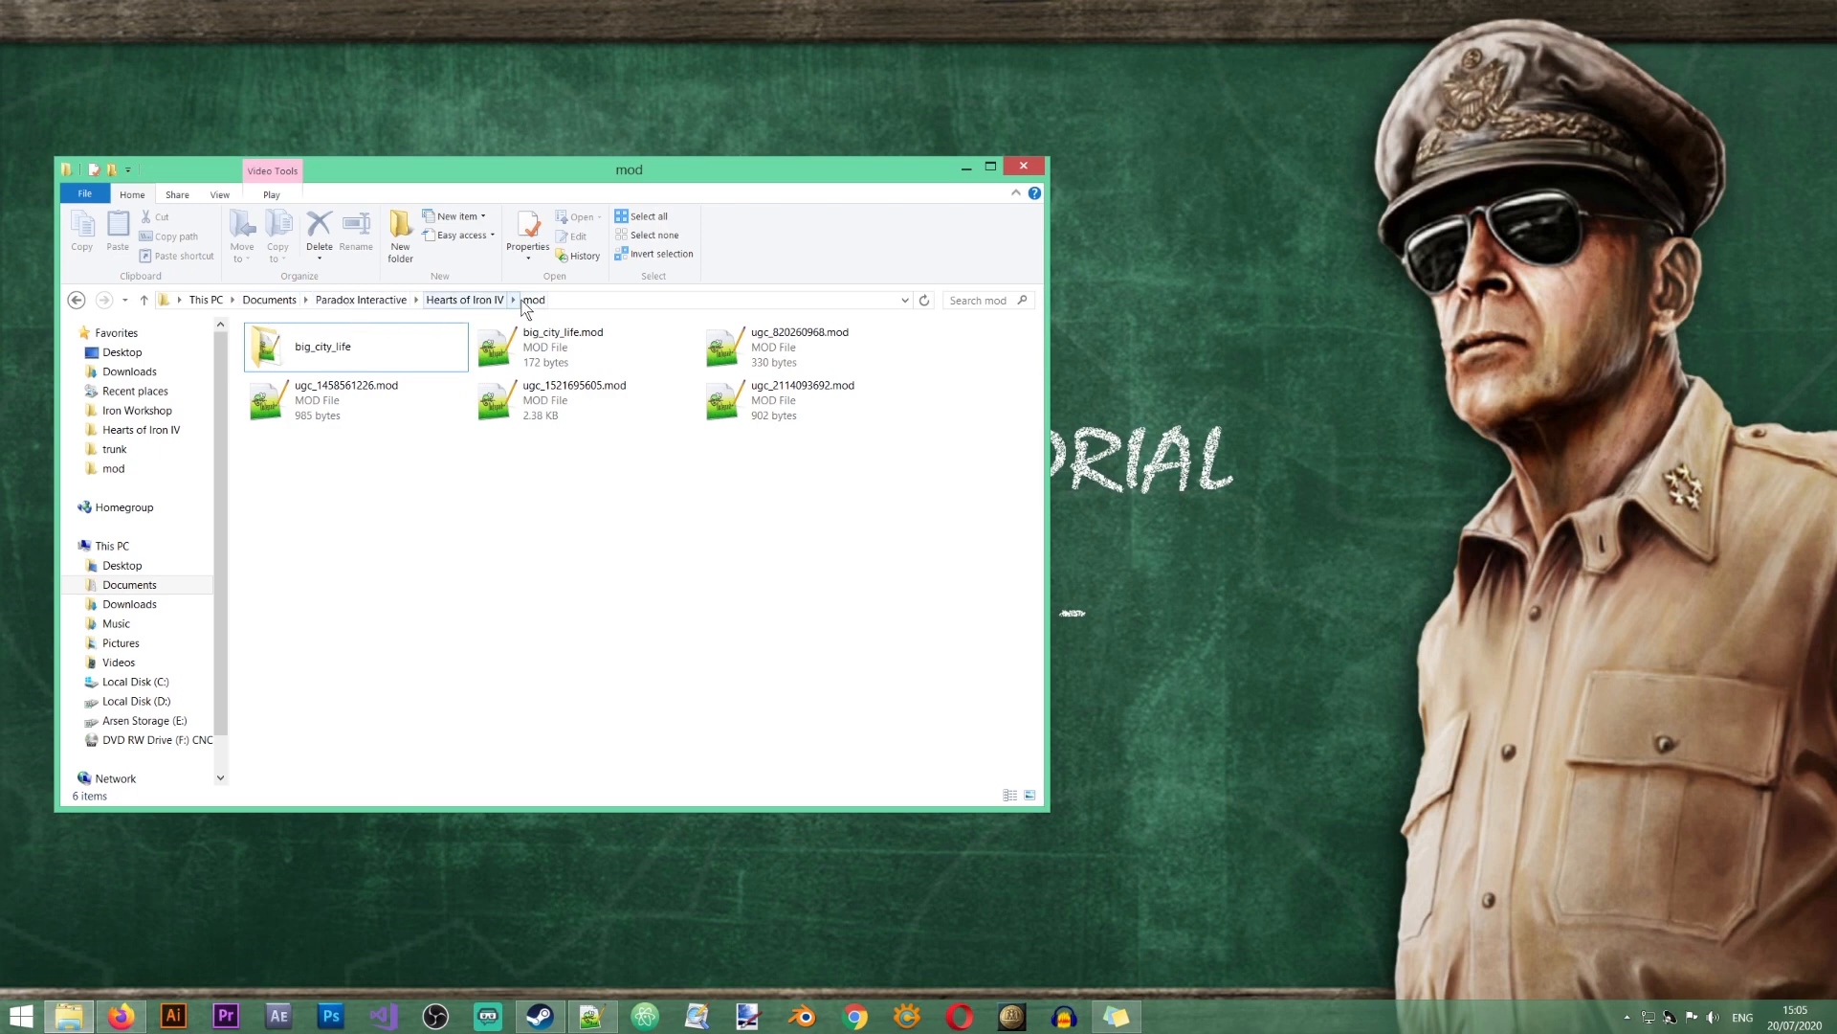
{"action": "left_click", "coordinate": [323, 350]}
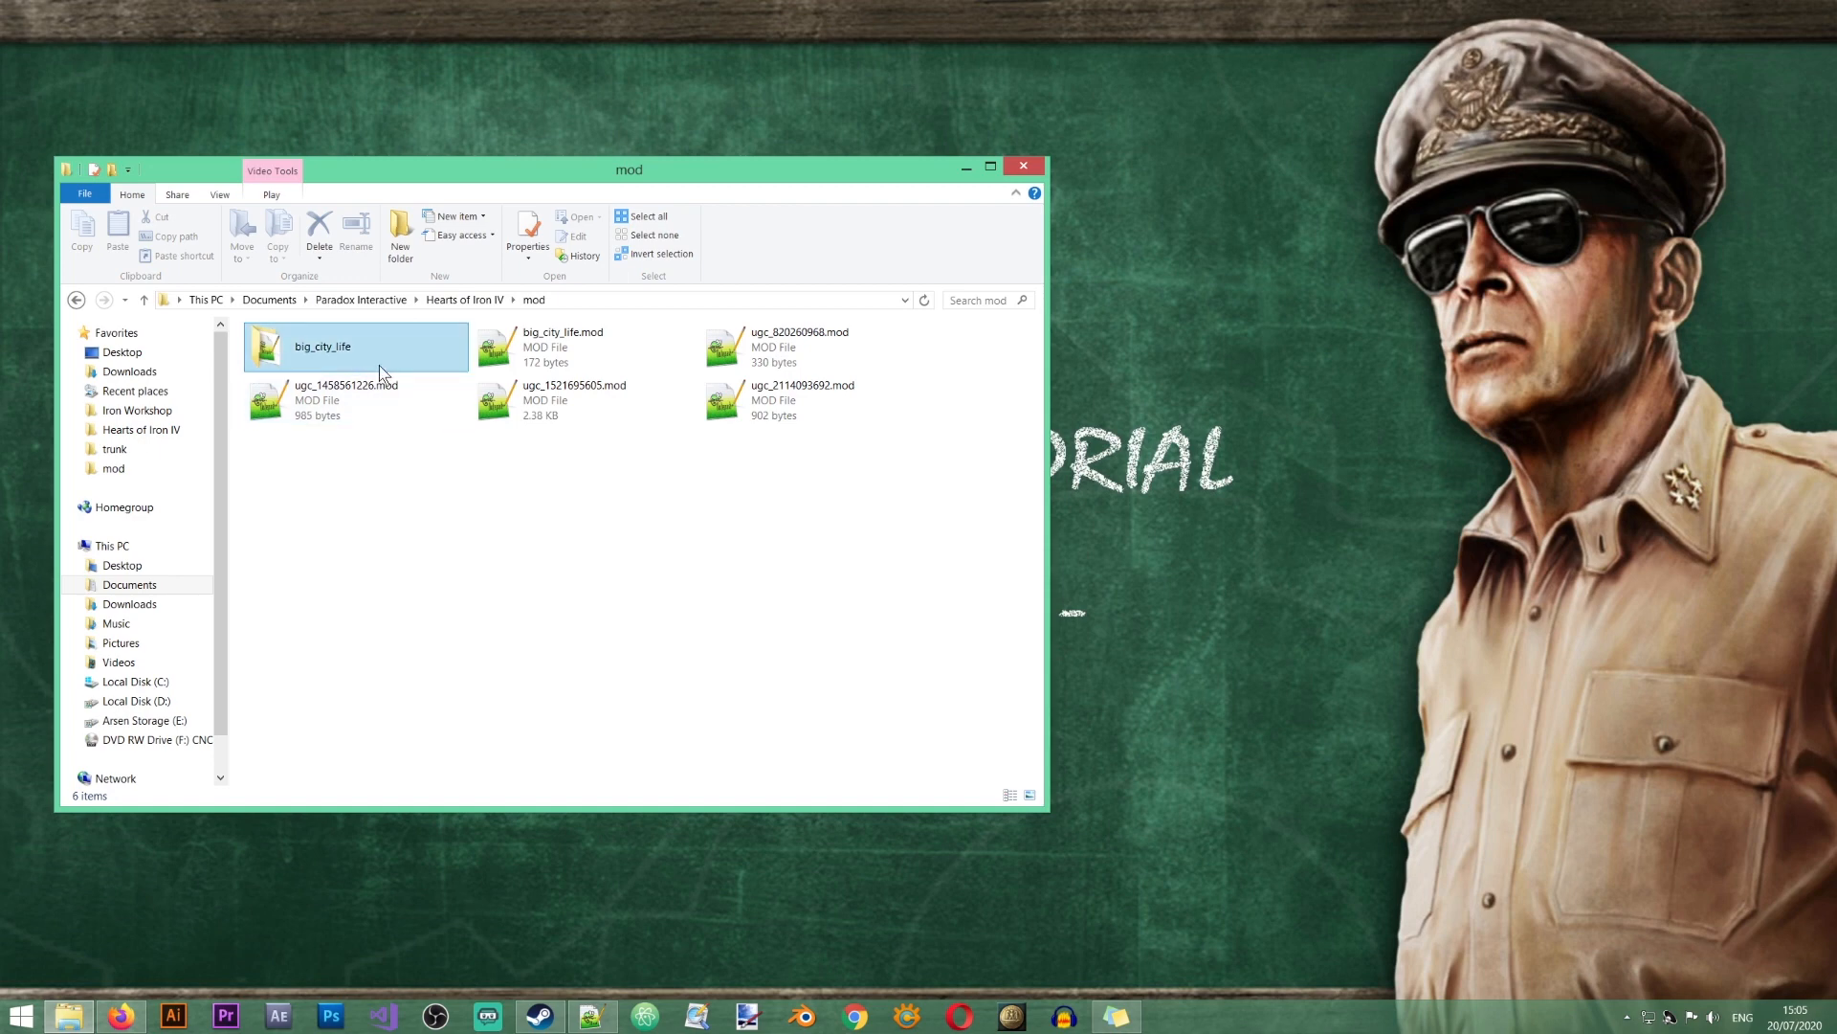
{"action": "double_click", "coordinate": [335, 366]}
{"action": "left_click_drag", "start_coordinate": [416, 171], "coordinate": [392, 184]}
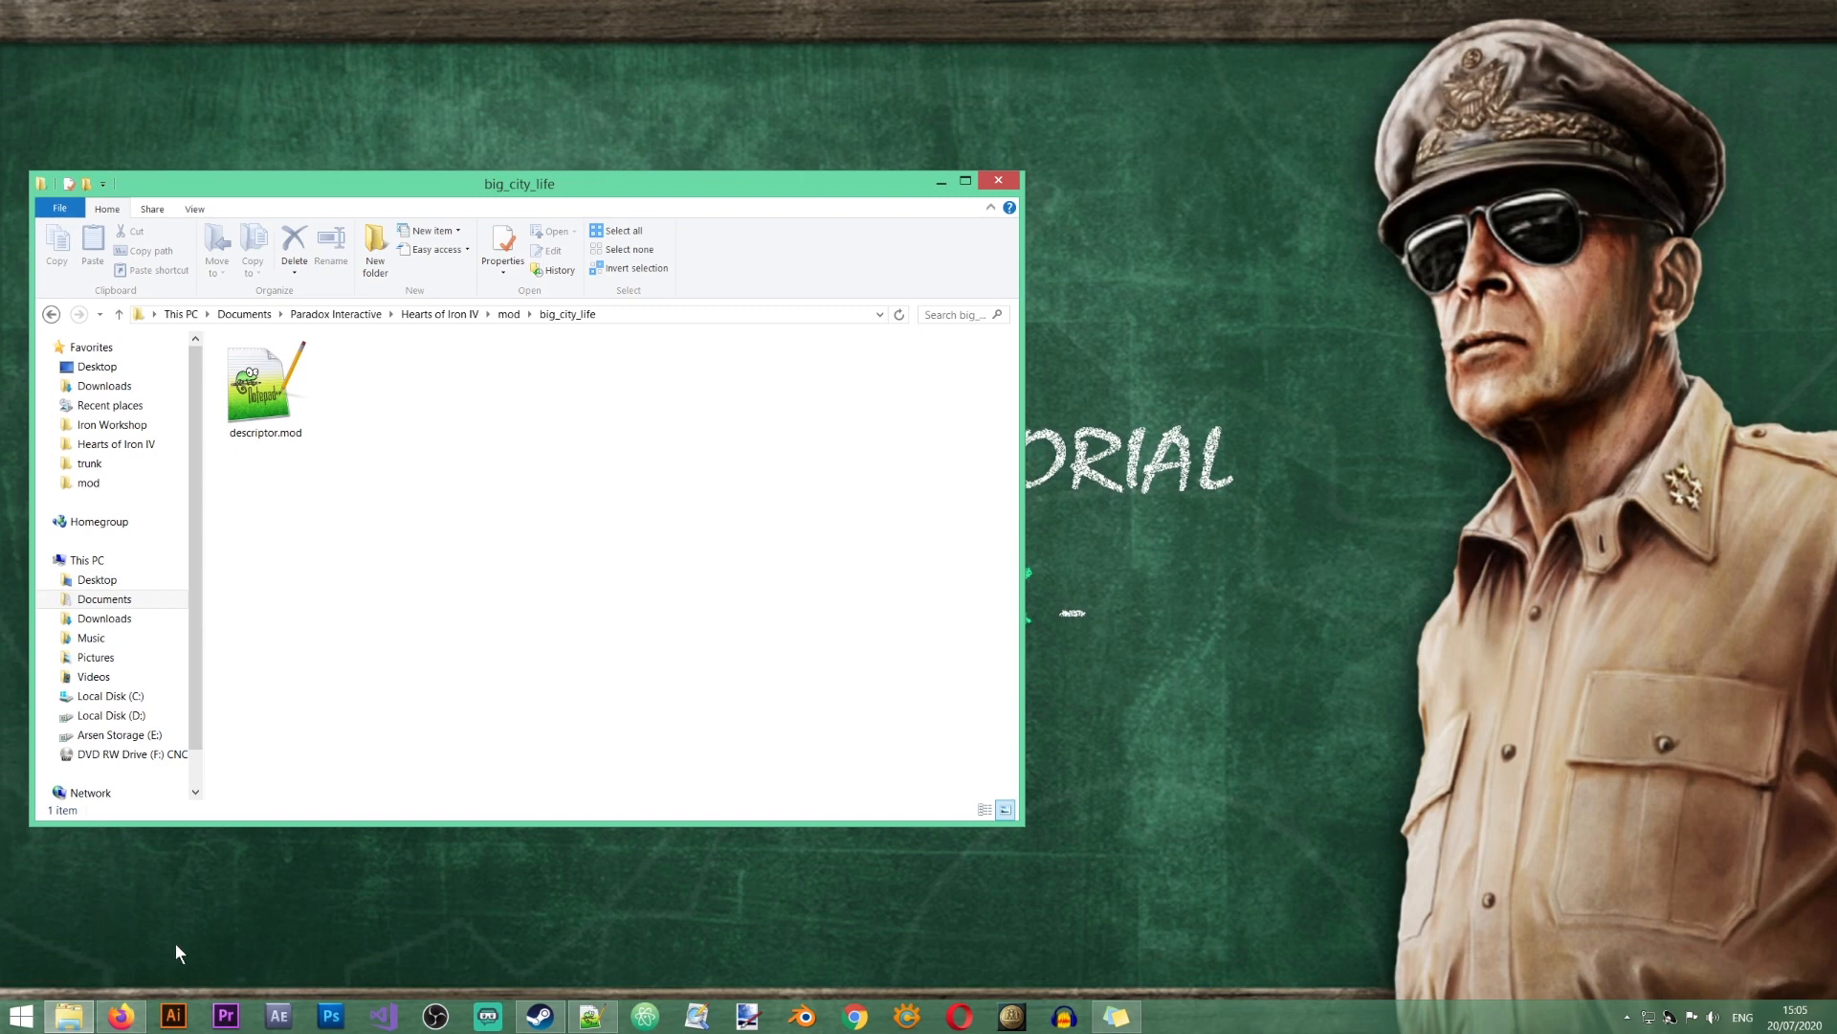
{"action": "left_click_drag", "start_coordinate": [1019, 825], "coordinate": [749, 803]}
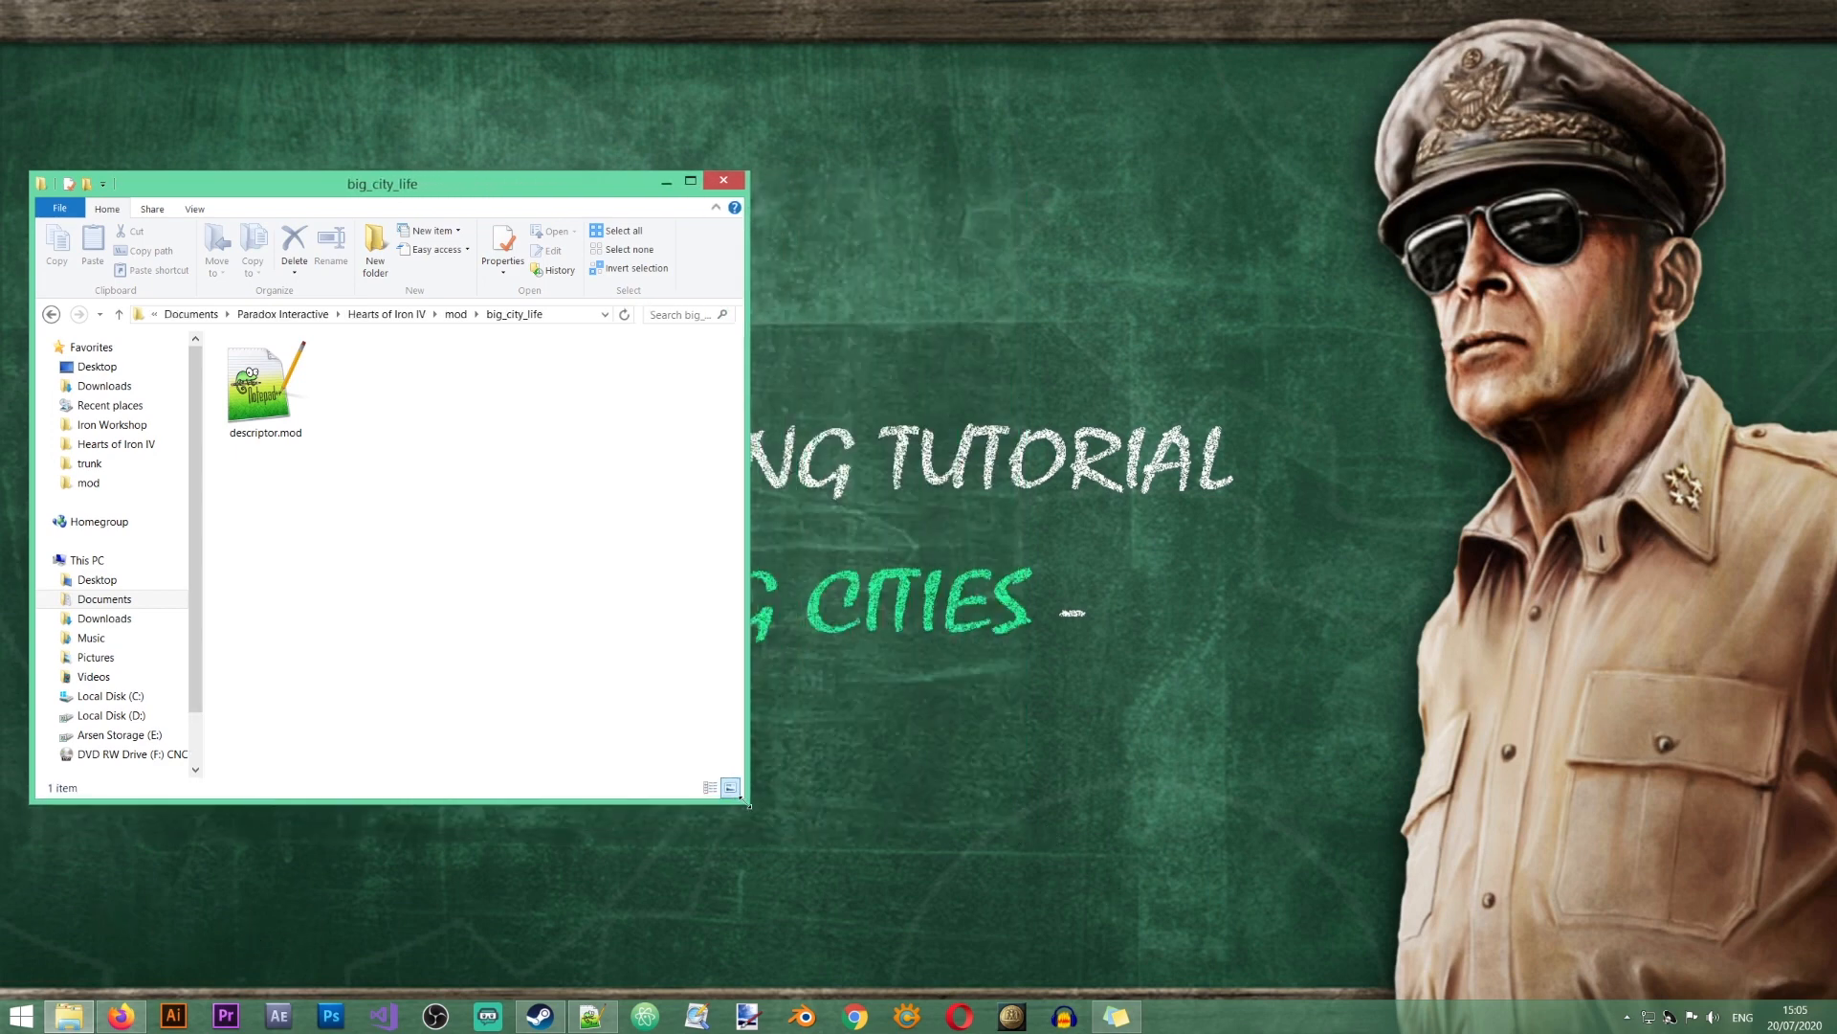
Step: Open the game's Hearts of Iron IV installation folder in a second Explorer window beside the mod folder
{"action": "right_click", "coordinate": [68, 1016]}
{"action": "left_click", "coordinate": [84, 930]}
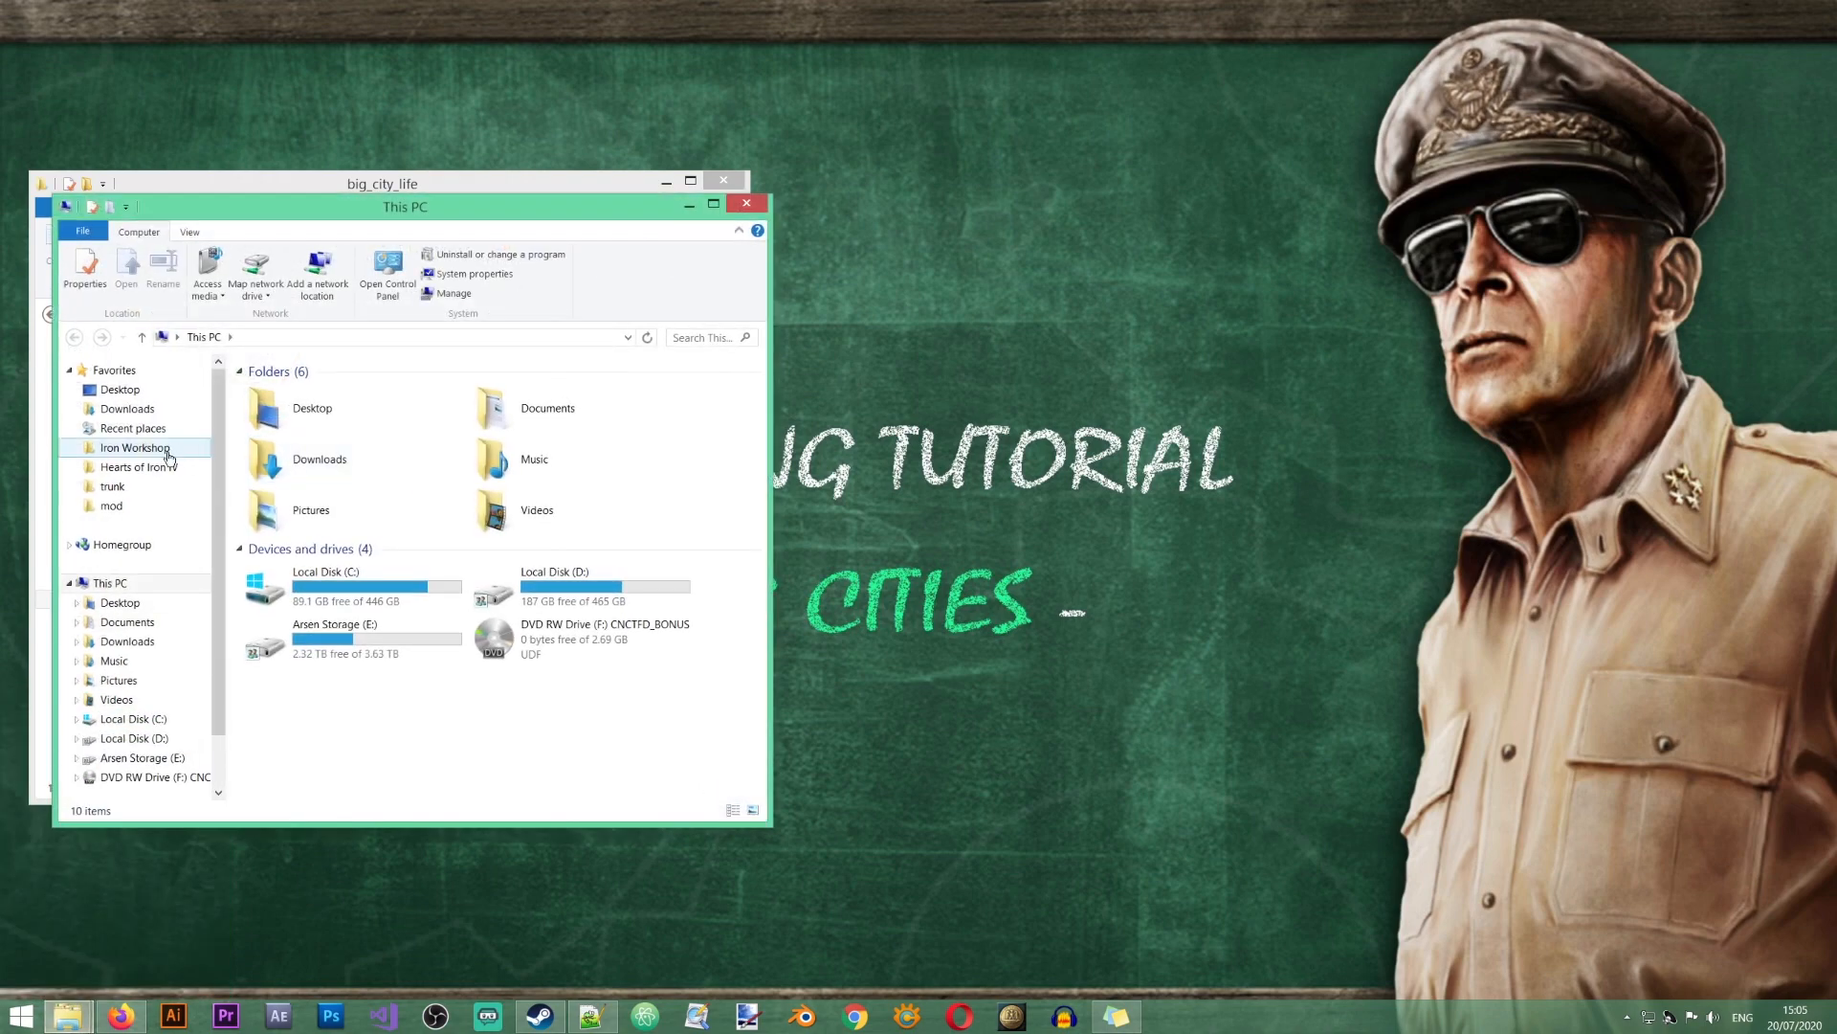
{"action": "left_click", "coordinate": [140, 466]}
{"action": "left_click_drag", "start_coordinate": [351, 223], "coordinate": [1106, 195]}
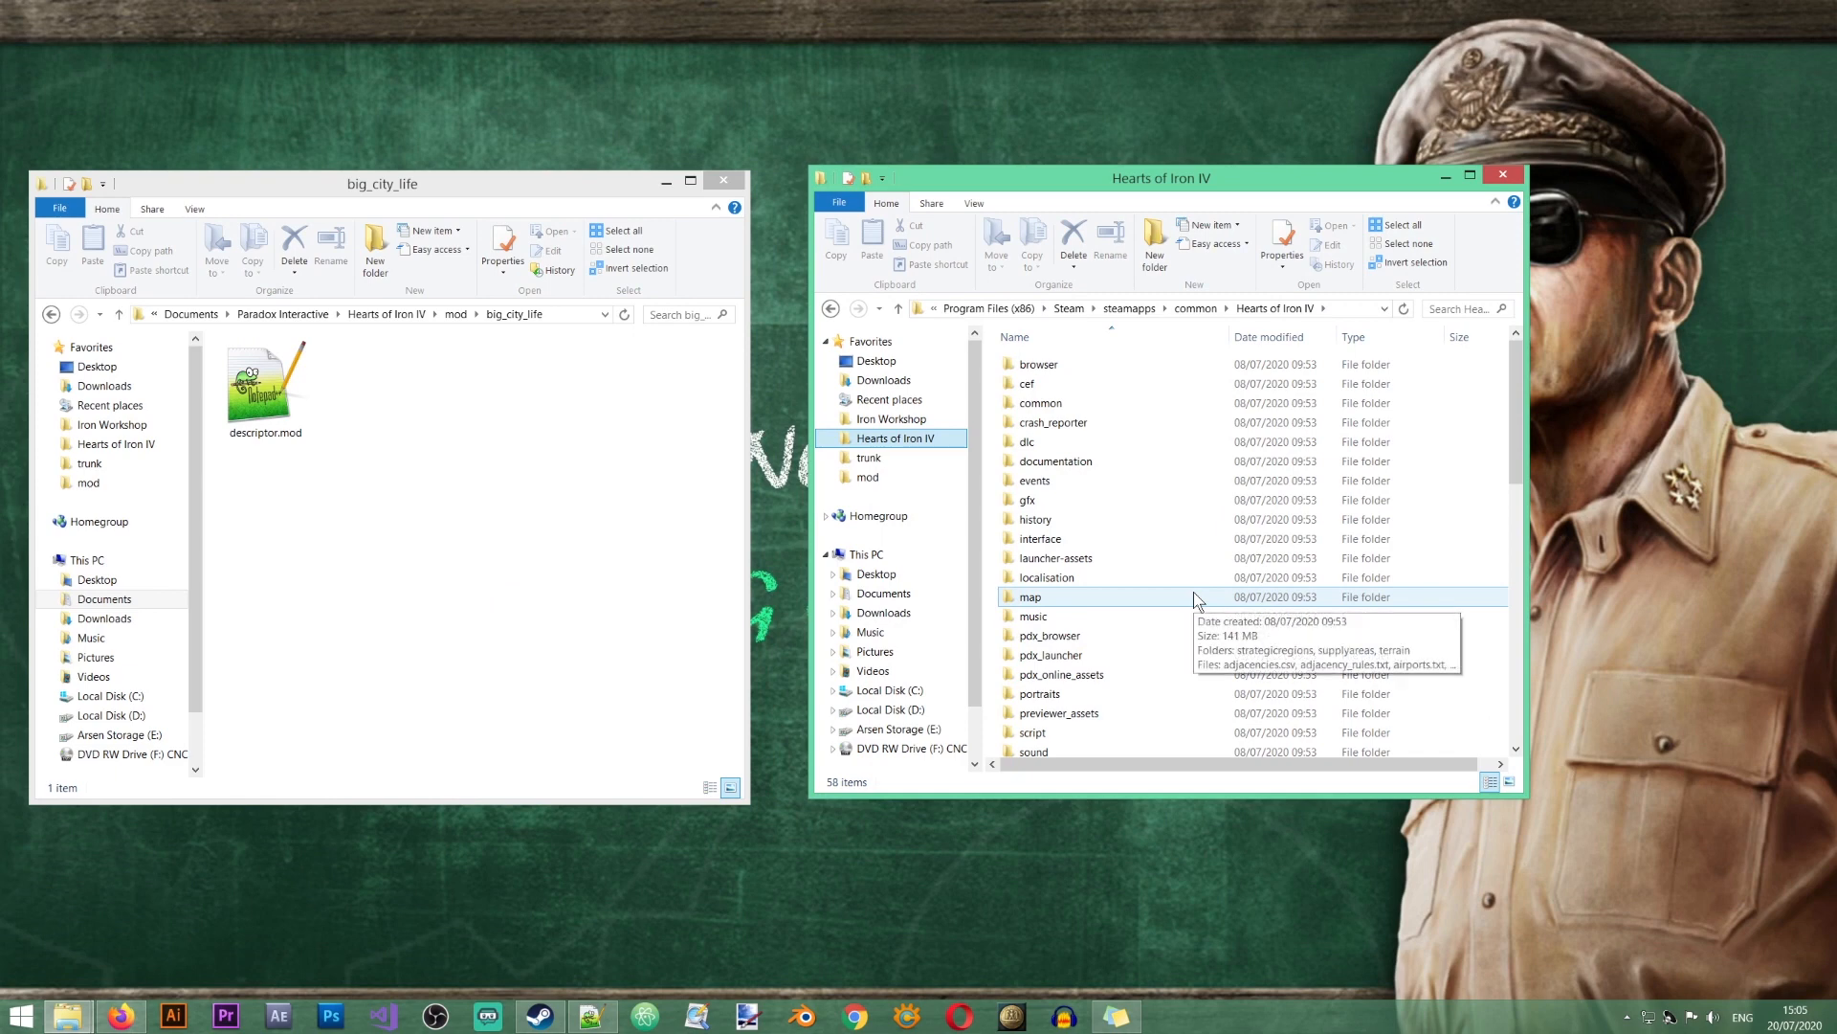
Step: Create a folder named map inside the big_city_life mod folder
{"action": "right_click", "coordinate": [325, 550]}
{"action": "mouse_move", "coordinate": [427, 865]}
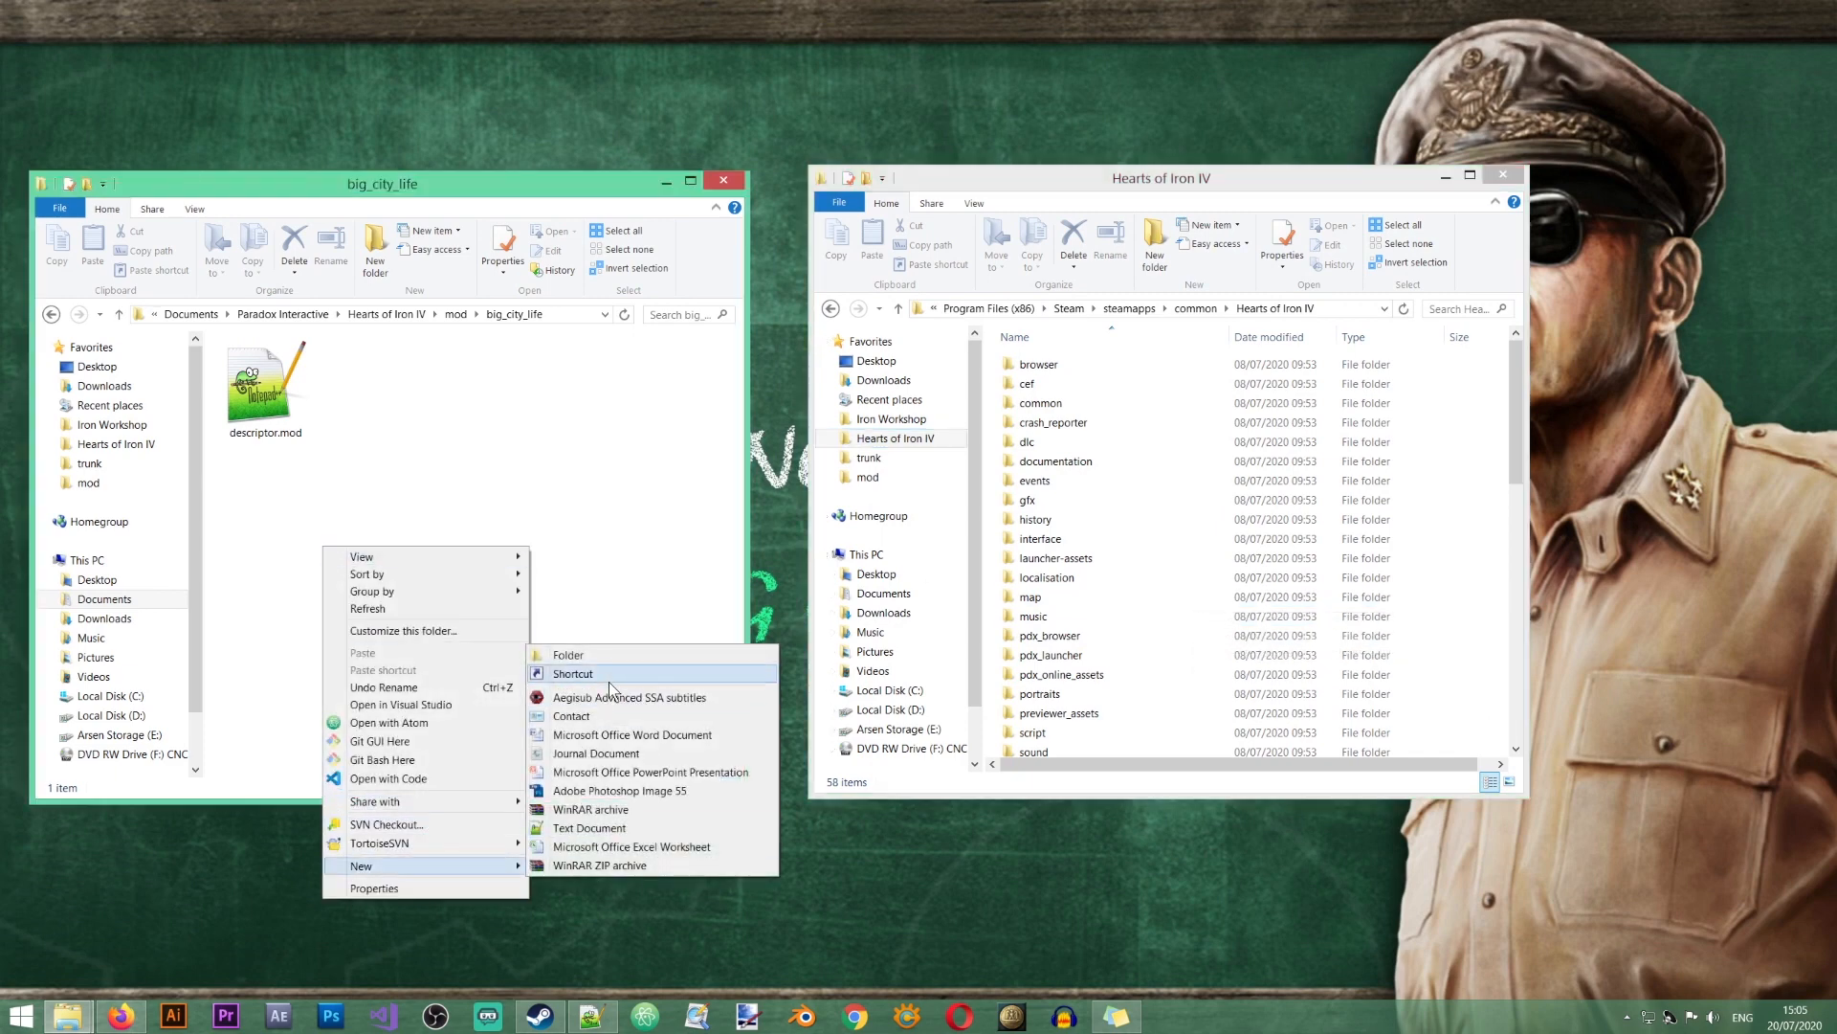
{"action": "left_click", "coordinate": [565, 653]}
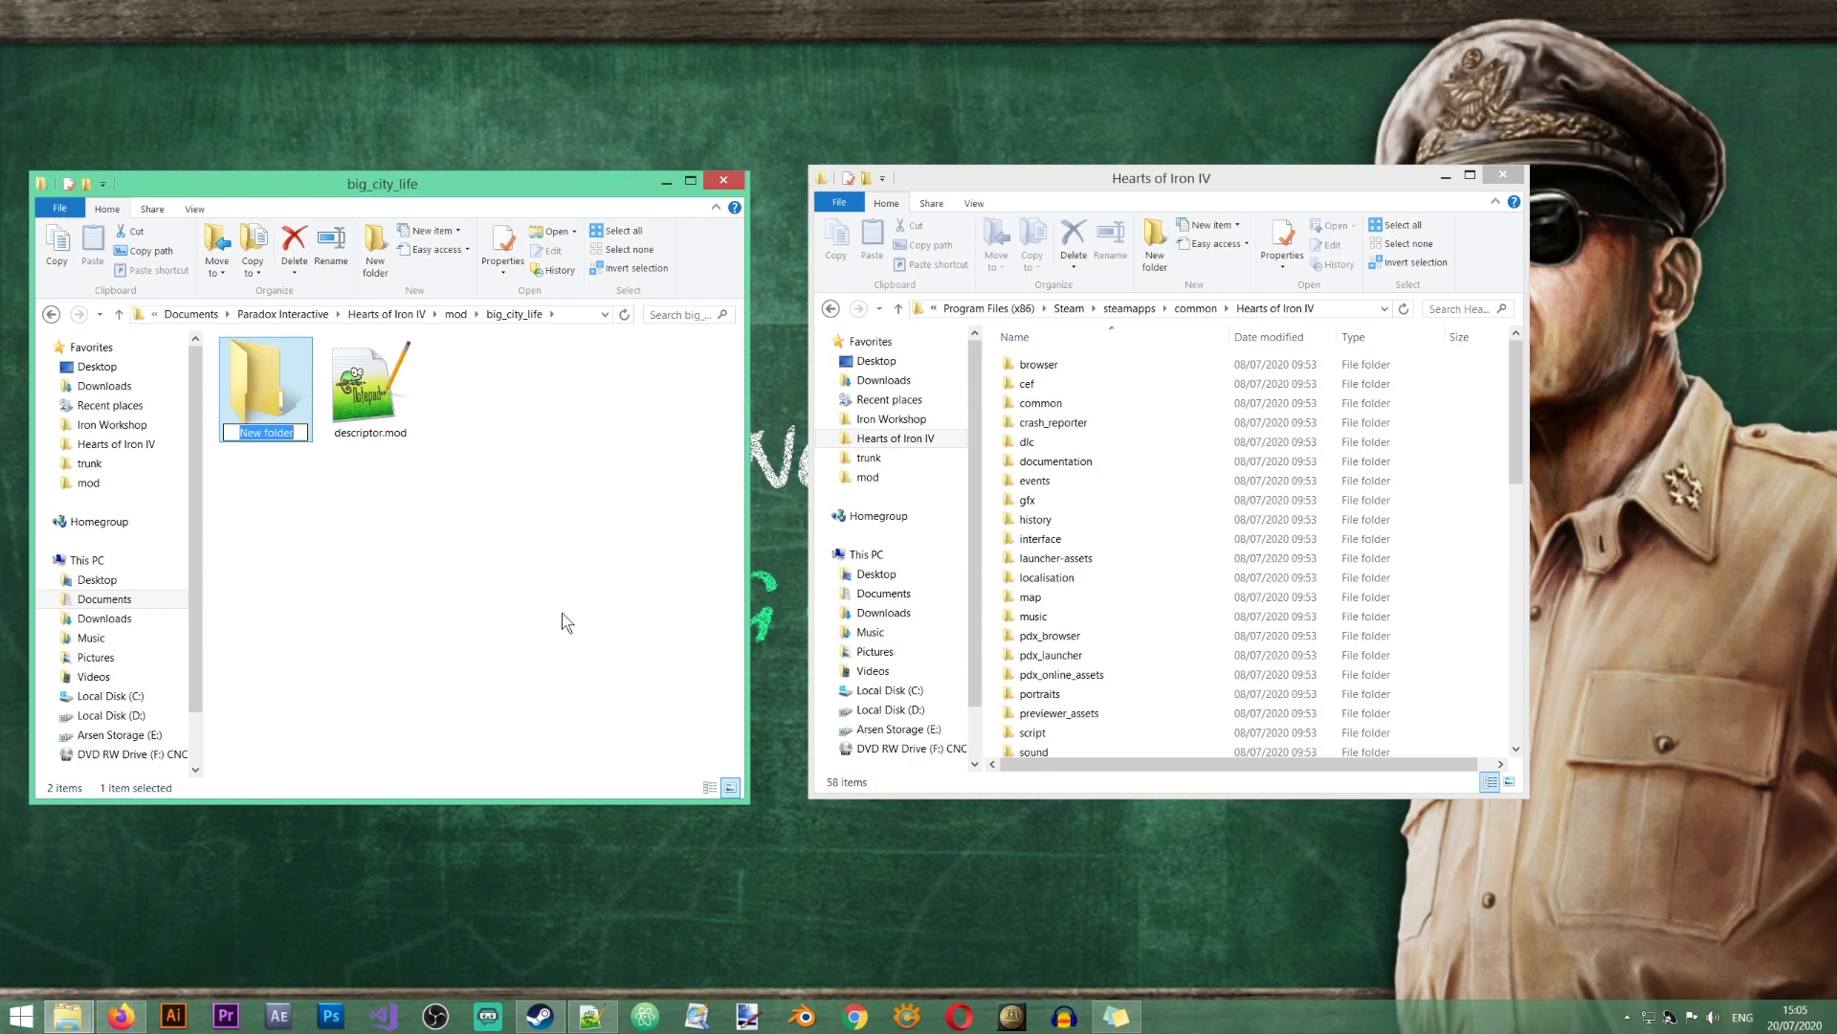
{"action": "type", "text": "map"}
{"action": "key", "text": "Return"}
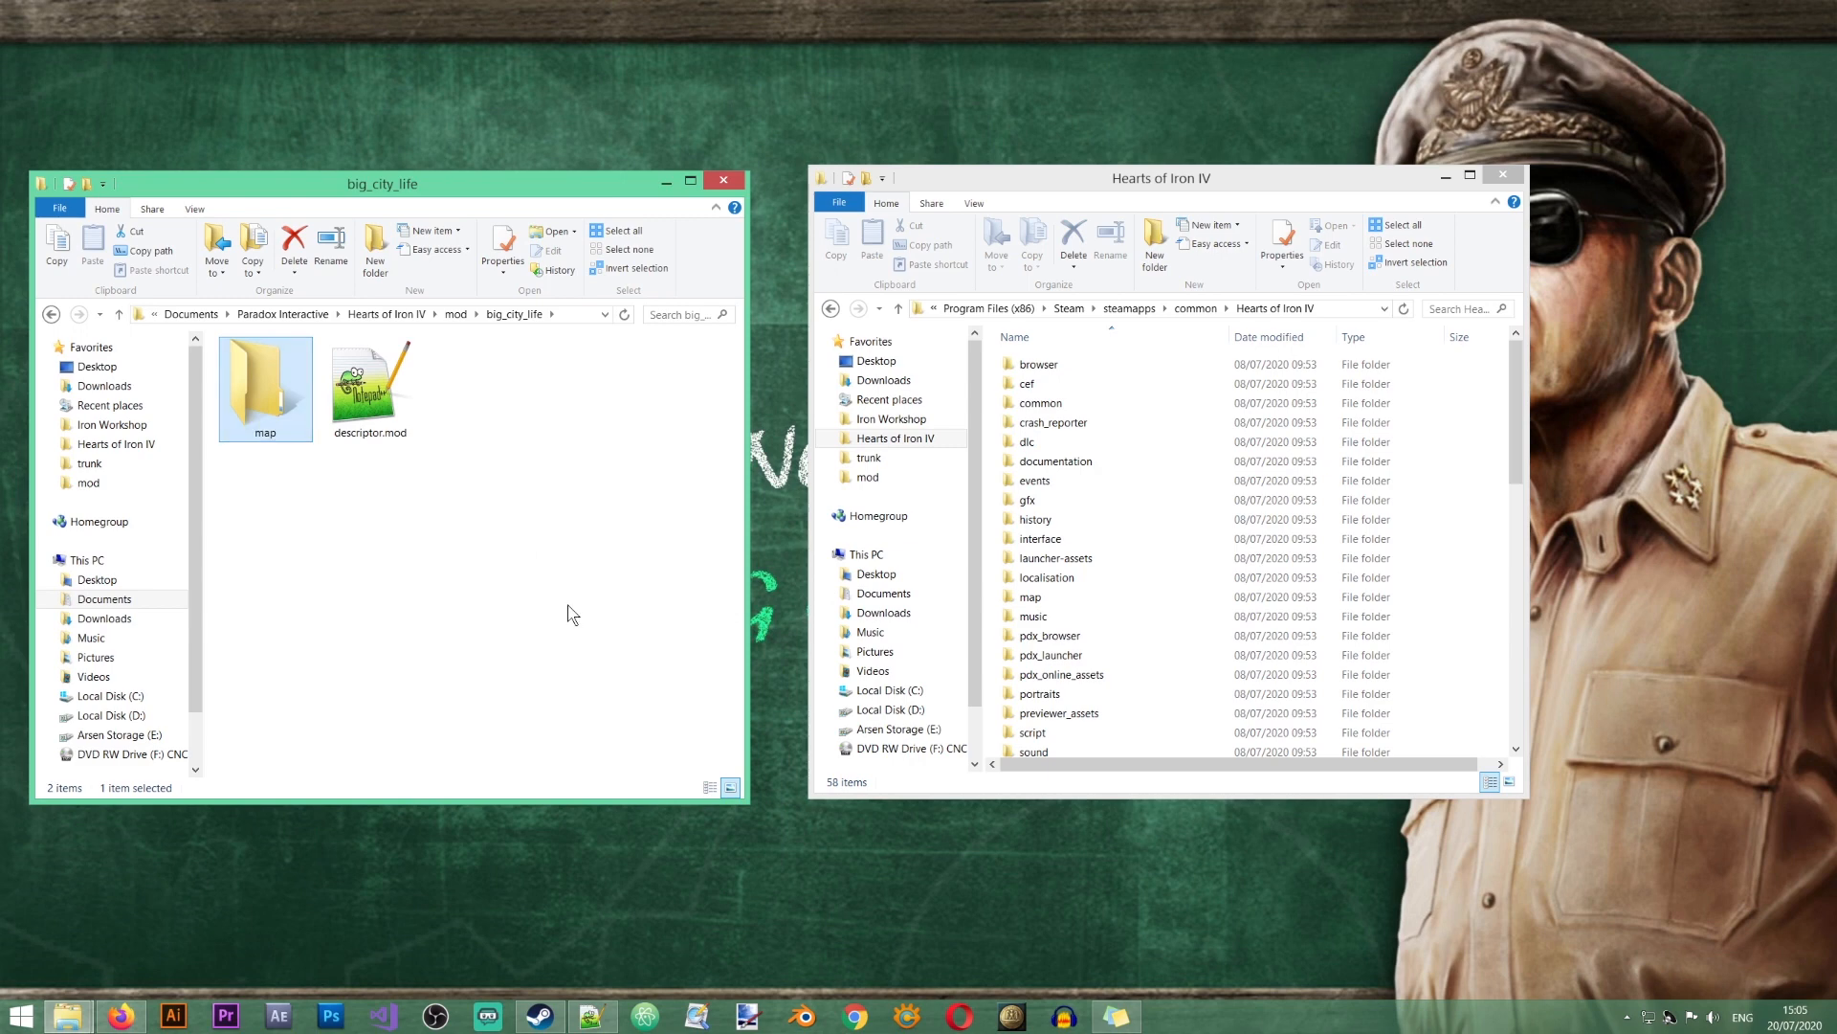
Step: Open the map folder in both windows and copy definition.csv from the game's folder into the mod's
{"action": "double_click", "coordinate": [1024, 597]}
{"action": "double_click", "coordinate": [248, 419]}
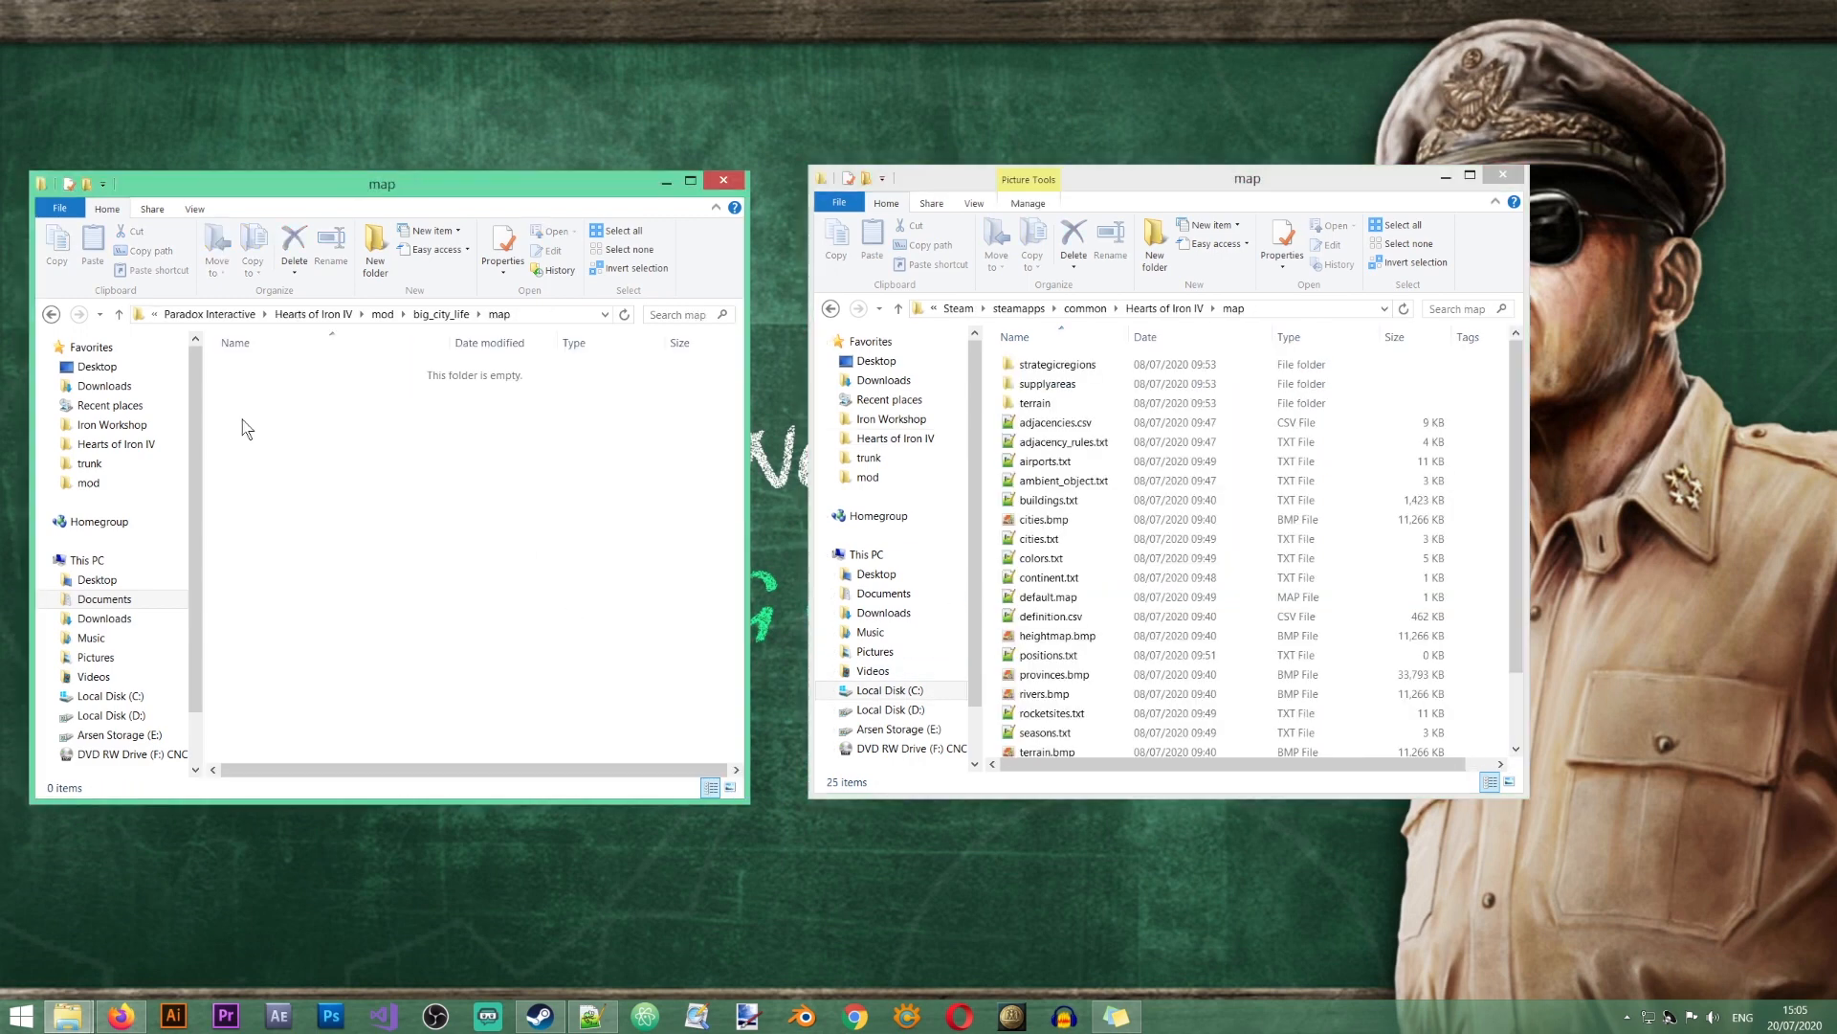
{"action": "right_click", "coordinate": [1058, 624]}
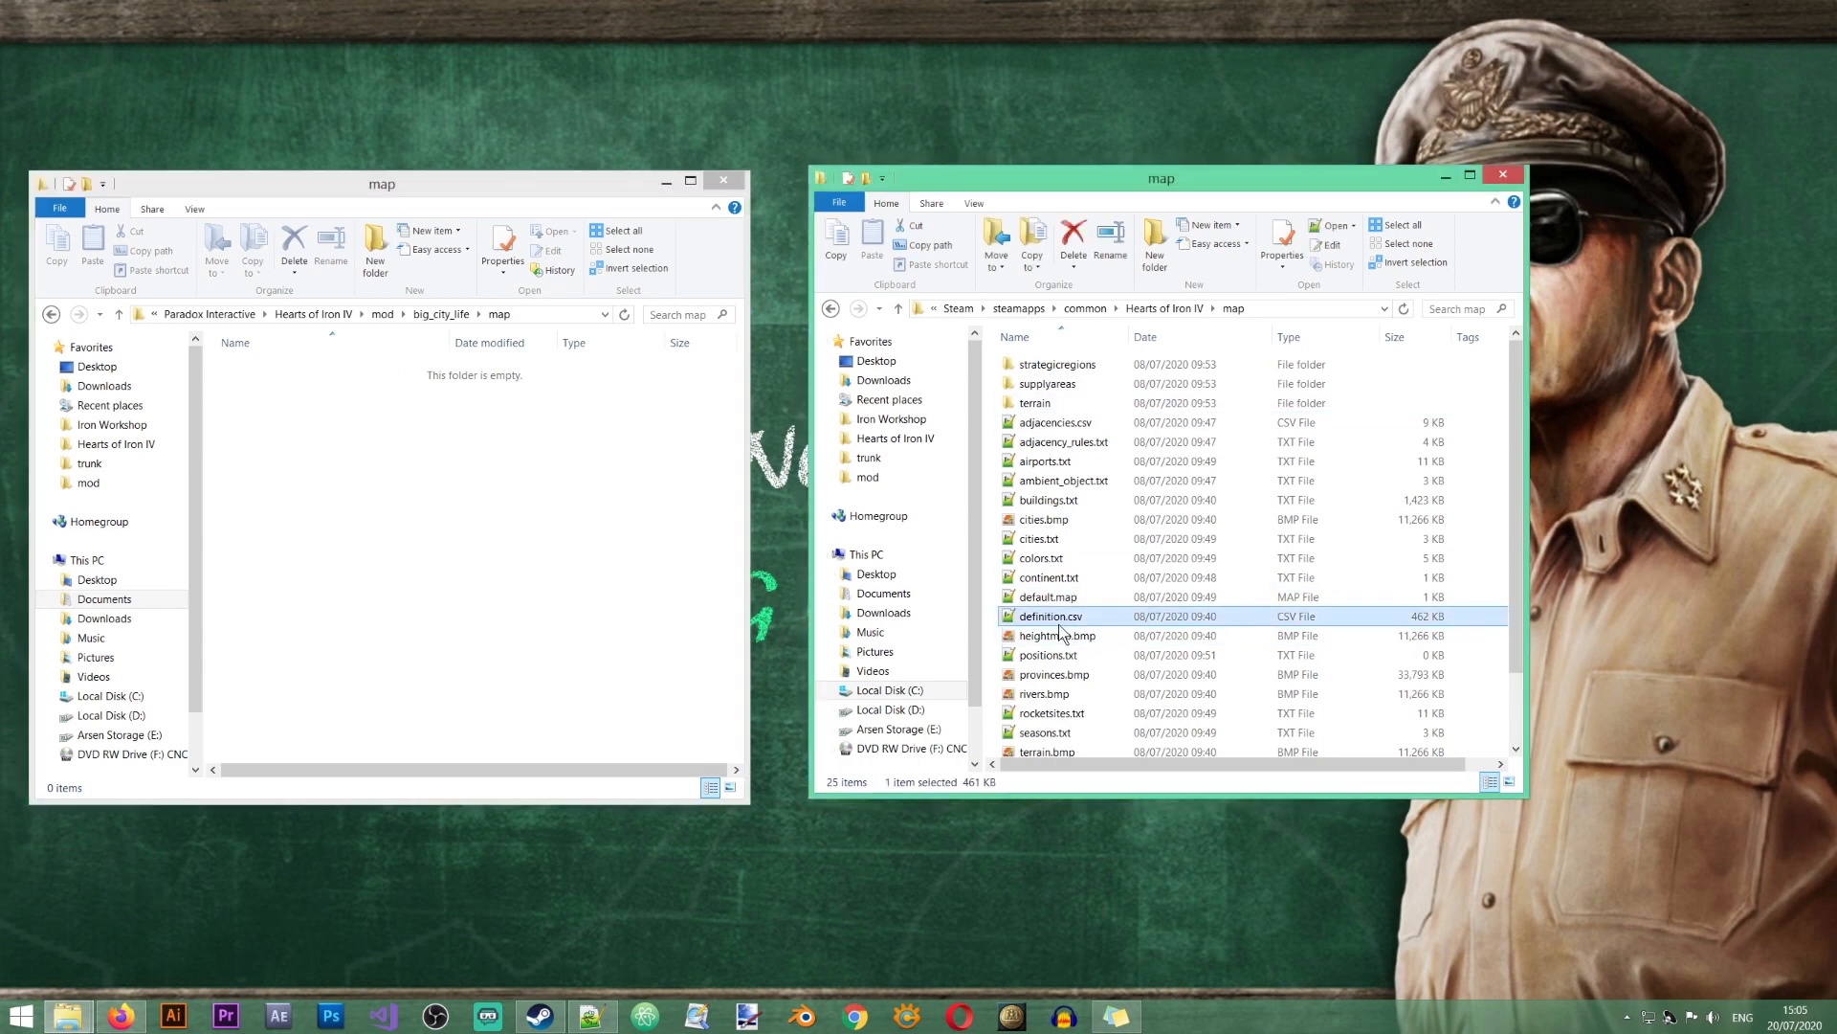
{"action": "left_click", "coordinate": [1135, 891]}
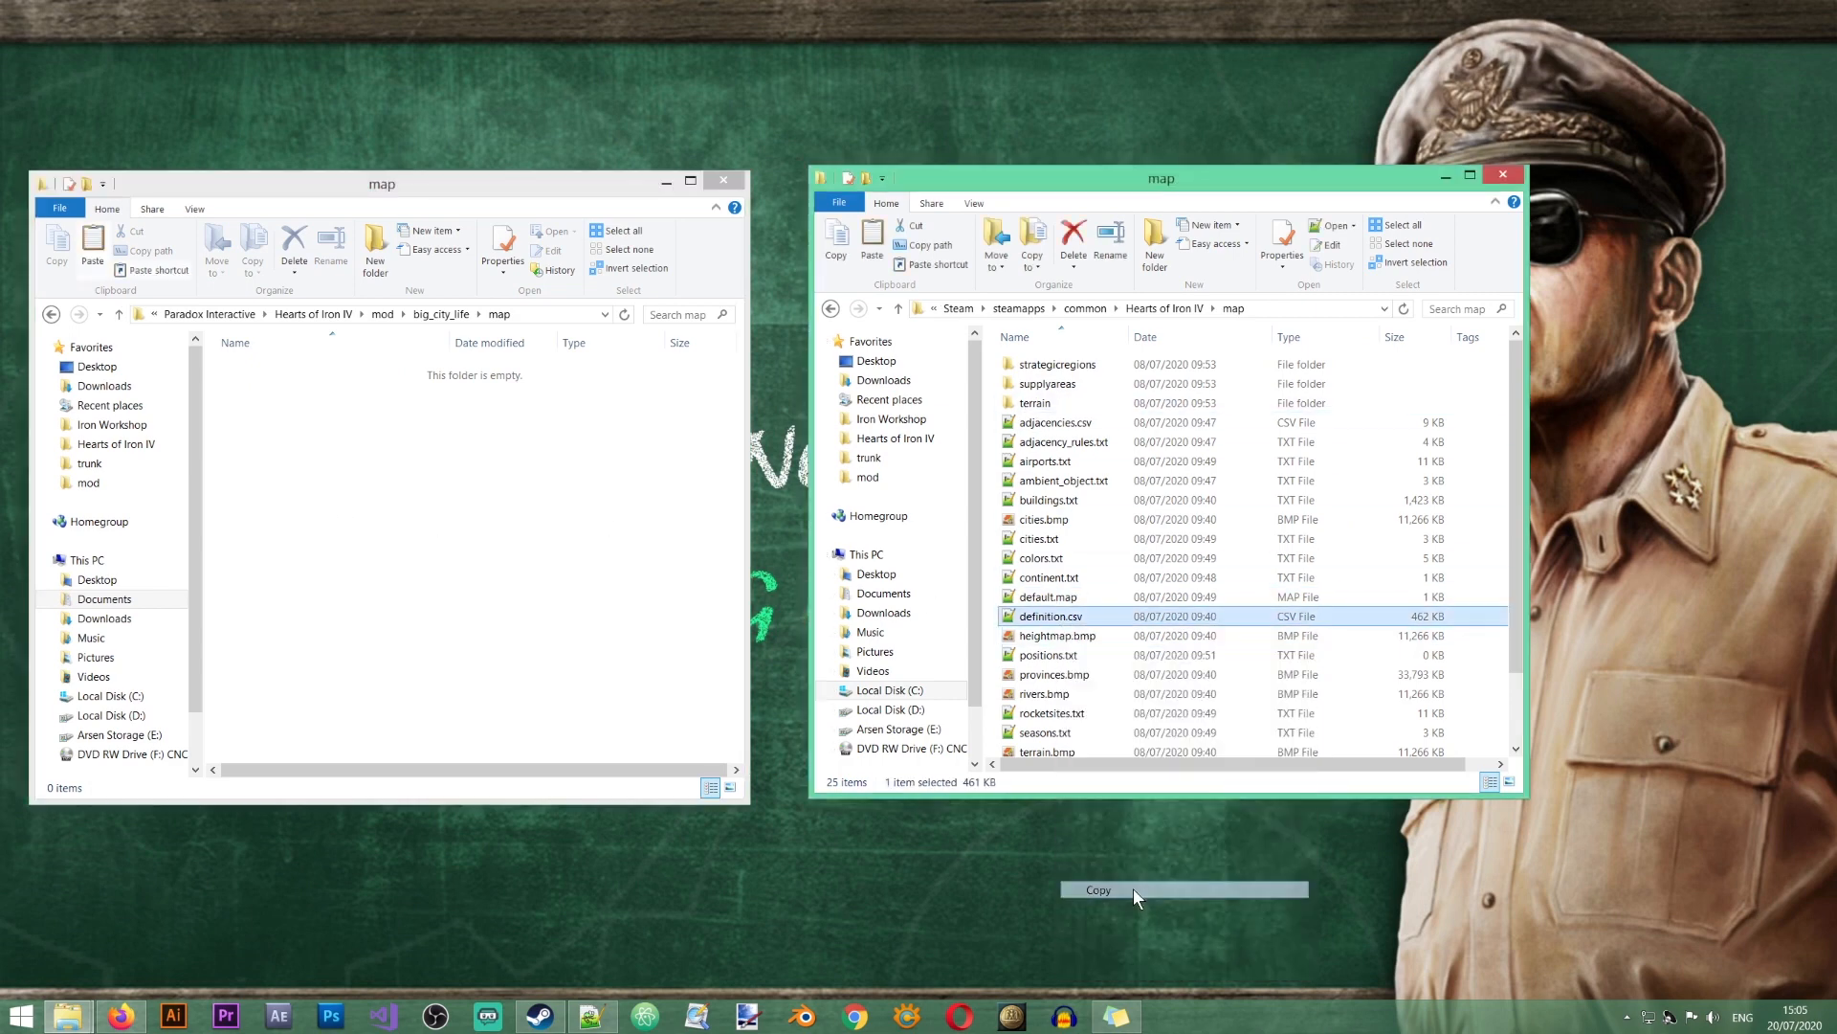
{"action": "right_click", "coordinate": [357, 484]}
{"action": "left_click", "coordinate": [438, 584]}
{"action": "left_click", "coordinate": [526, 624]}
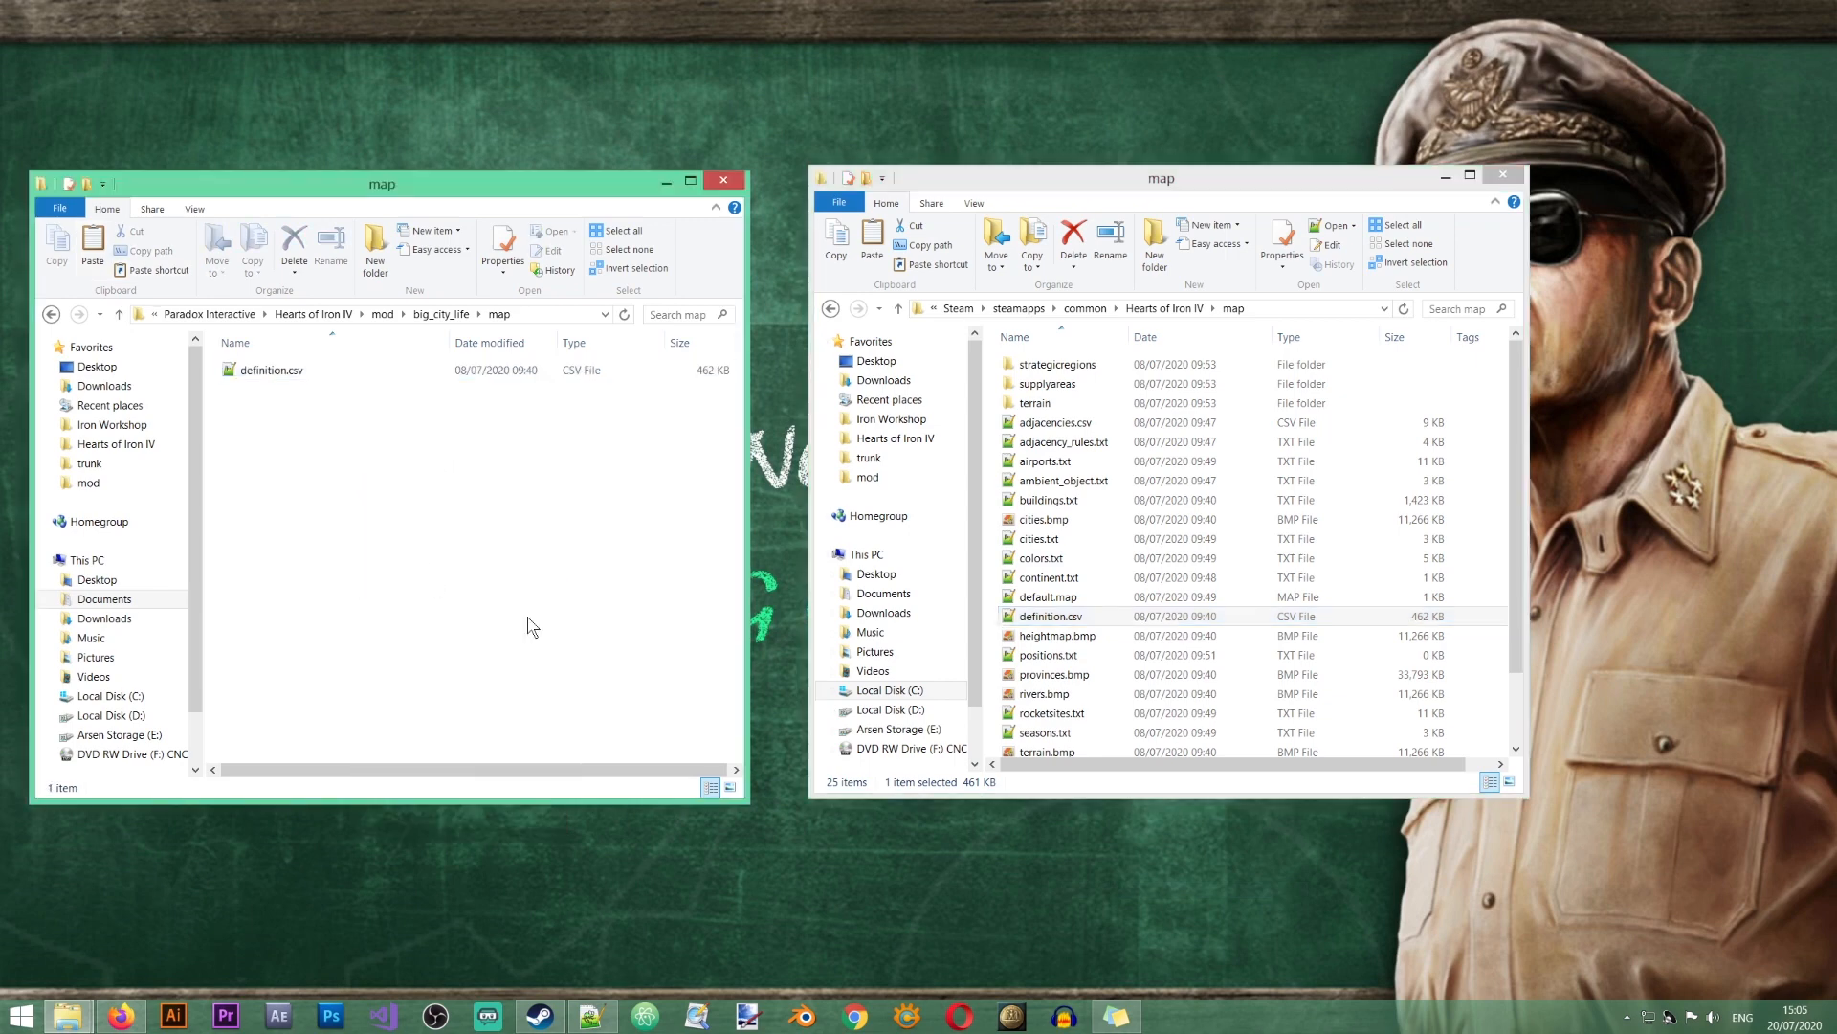
Step: Copy provinces.bmp from the game's map folder into the mod's map folder
{"action": "left_click", "coordinate": [1107, 580]}
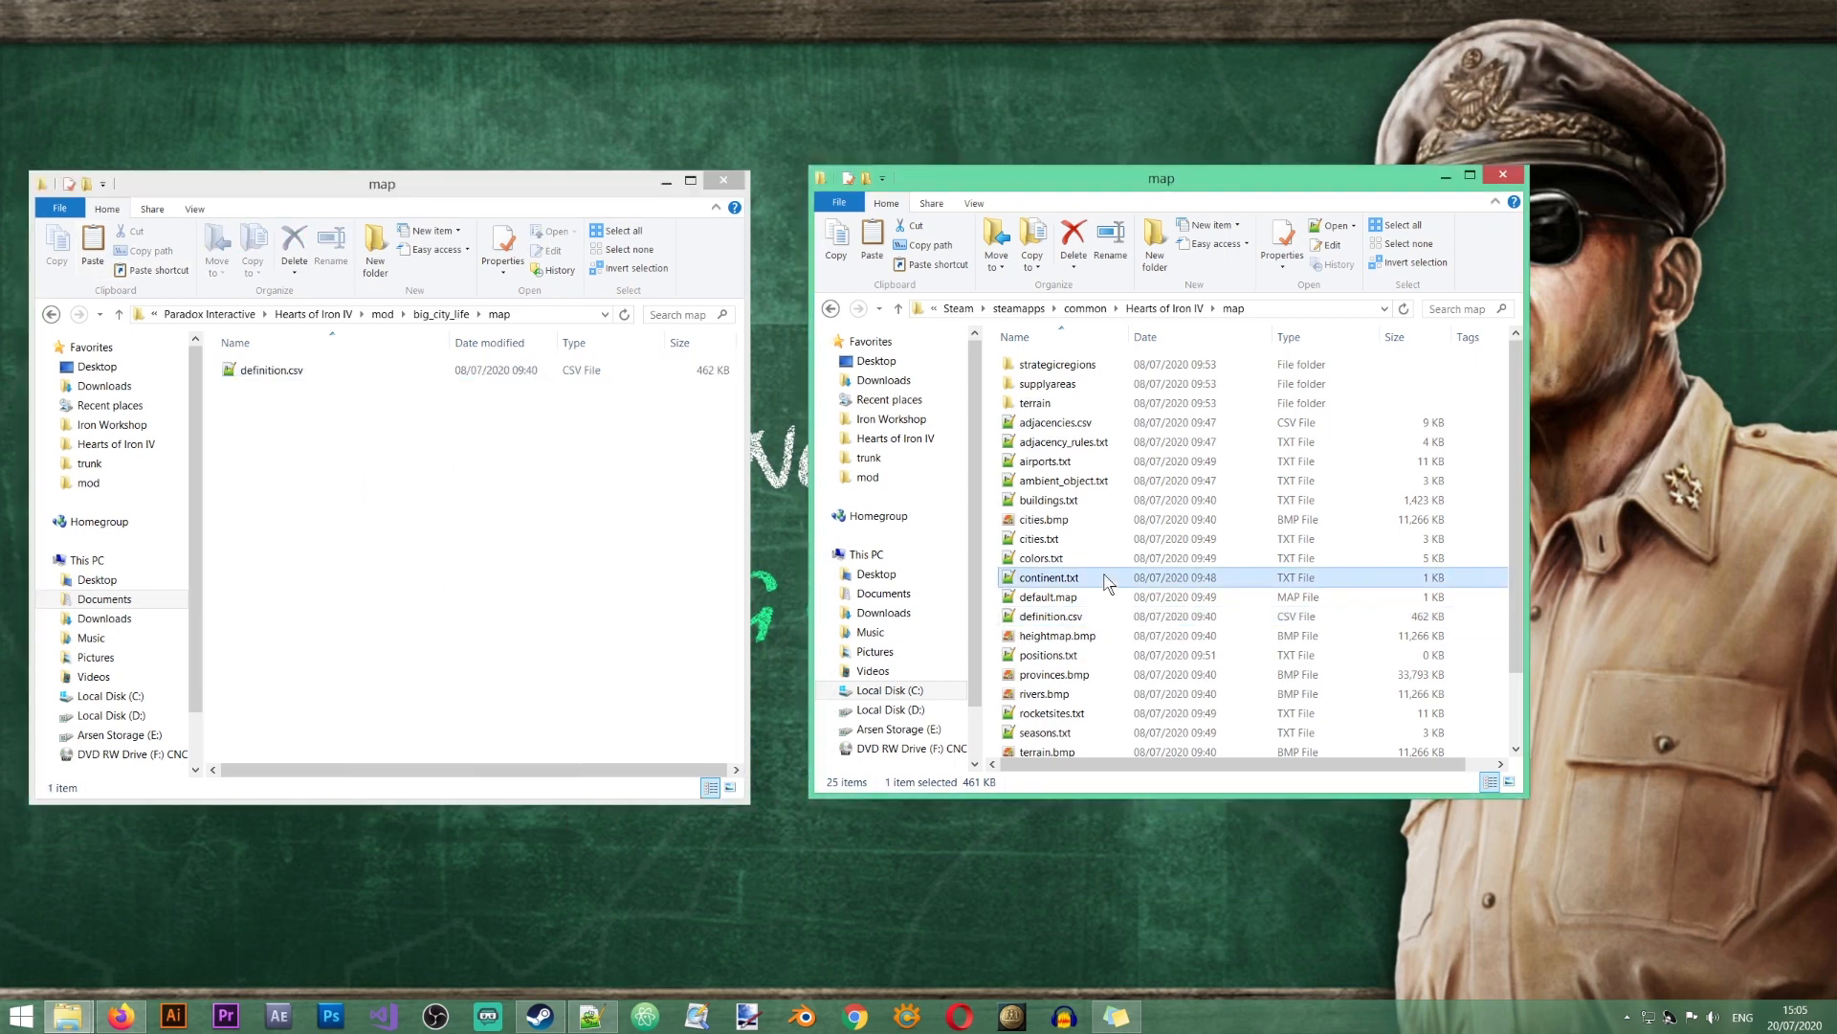
{"action": "left_click", "coordinate": [1150, 659]}
{"action": "scroll", "coordinate": [1151, 670], "scroll_direction": "down", "scroll_amount": 1}
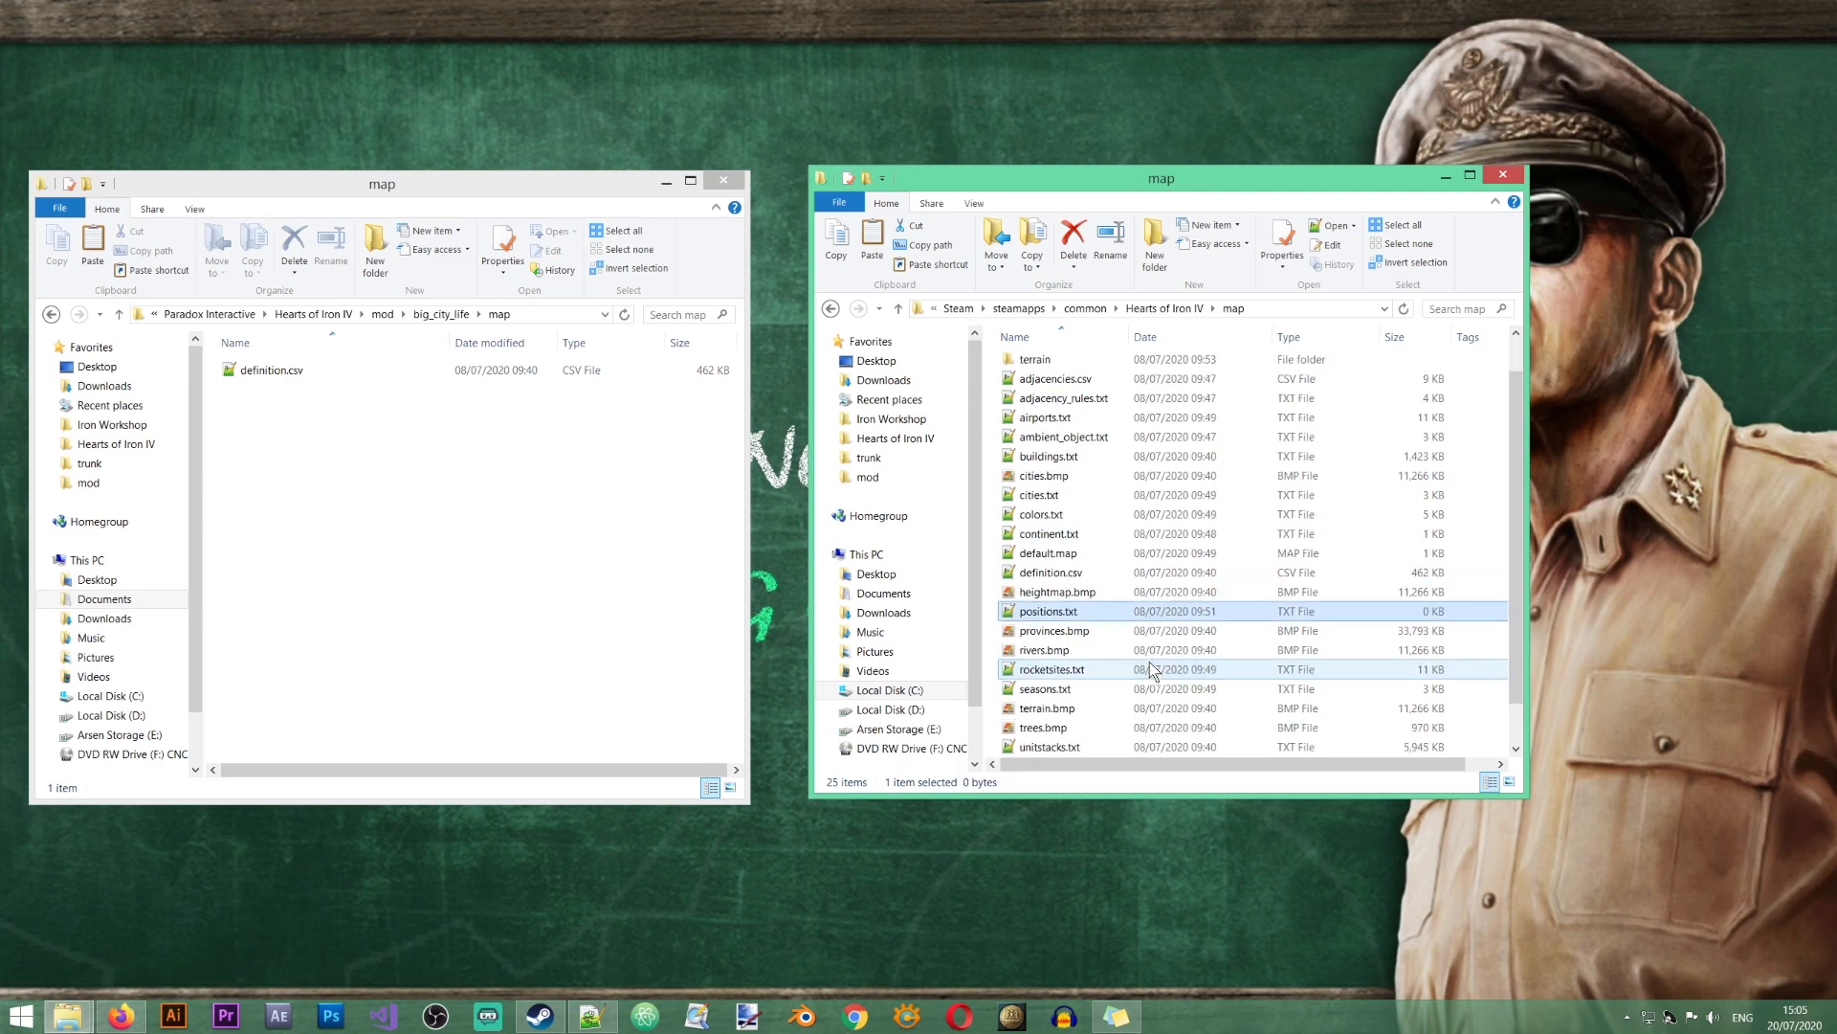
{"action": "right_click", "coordinate": [1058, 631]}
{"action": "left_click", "coordinate": [1131, 531]}
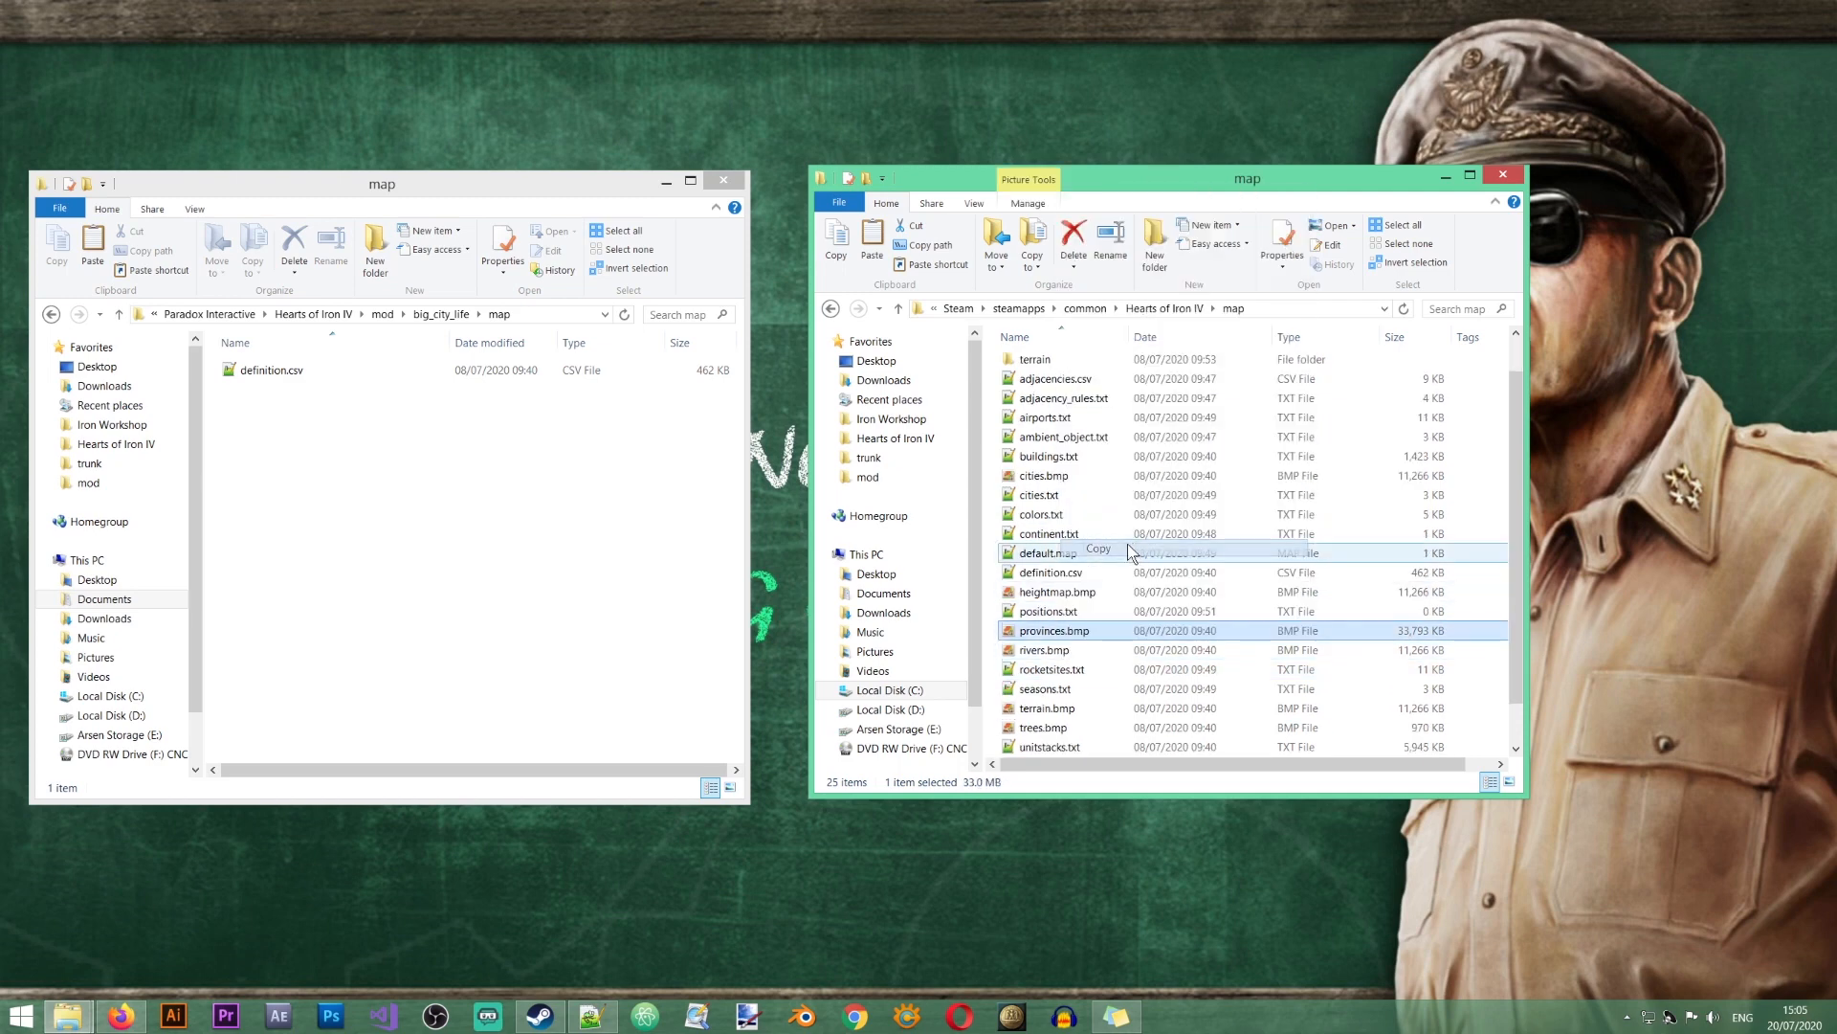
{"action": "right_click", "coordinate": [271, 493]}
{"action": "left_click", "coordinate": [365, 601]}
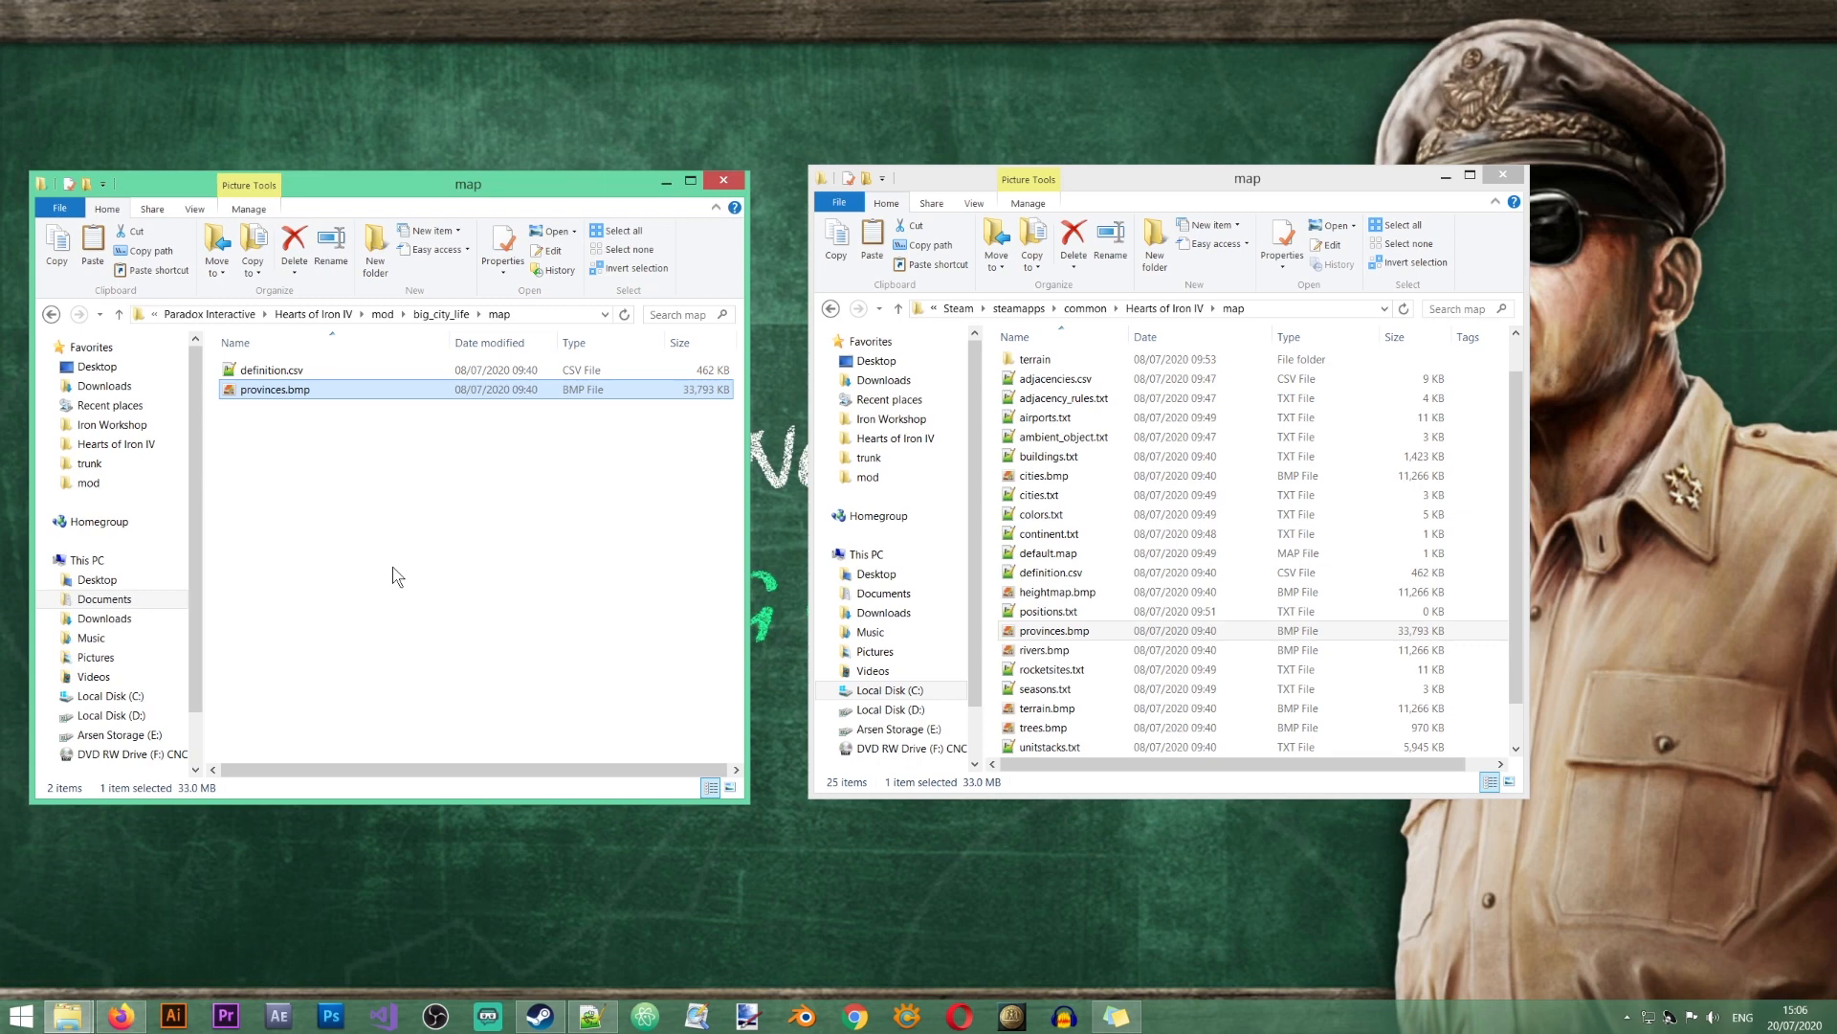
Step: Copy terrain.bmp from the game's map folder into the mod's map folder
{"action": "left_click", "coordinate": [1087, 631]}
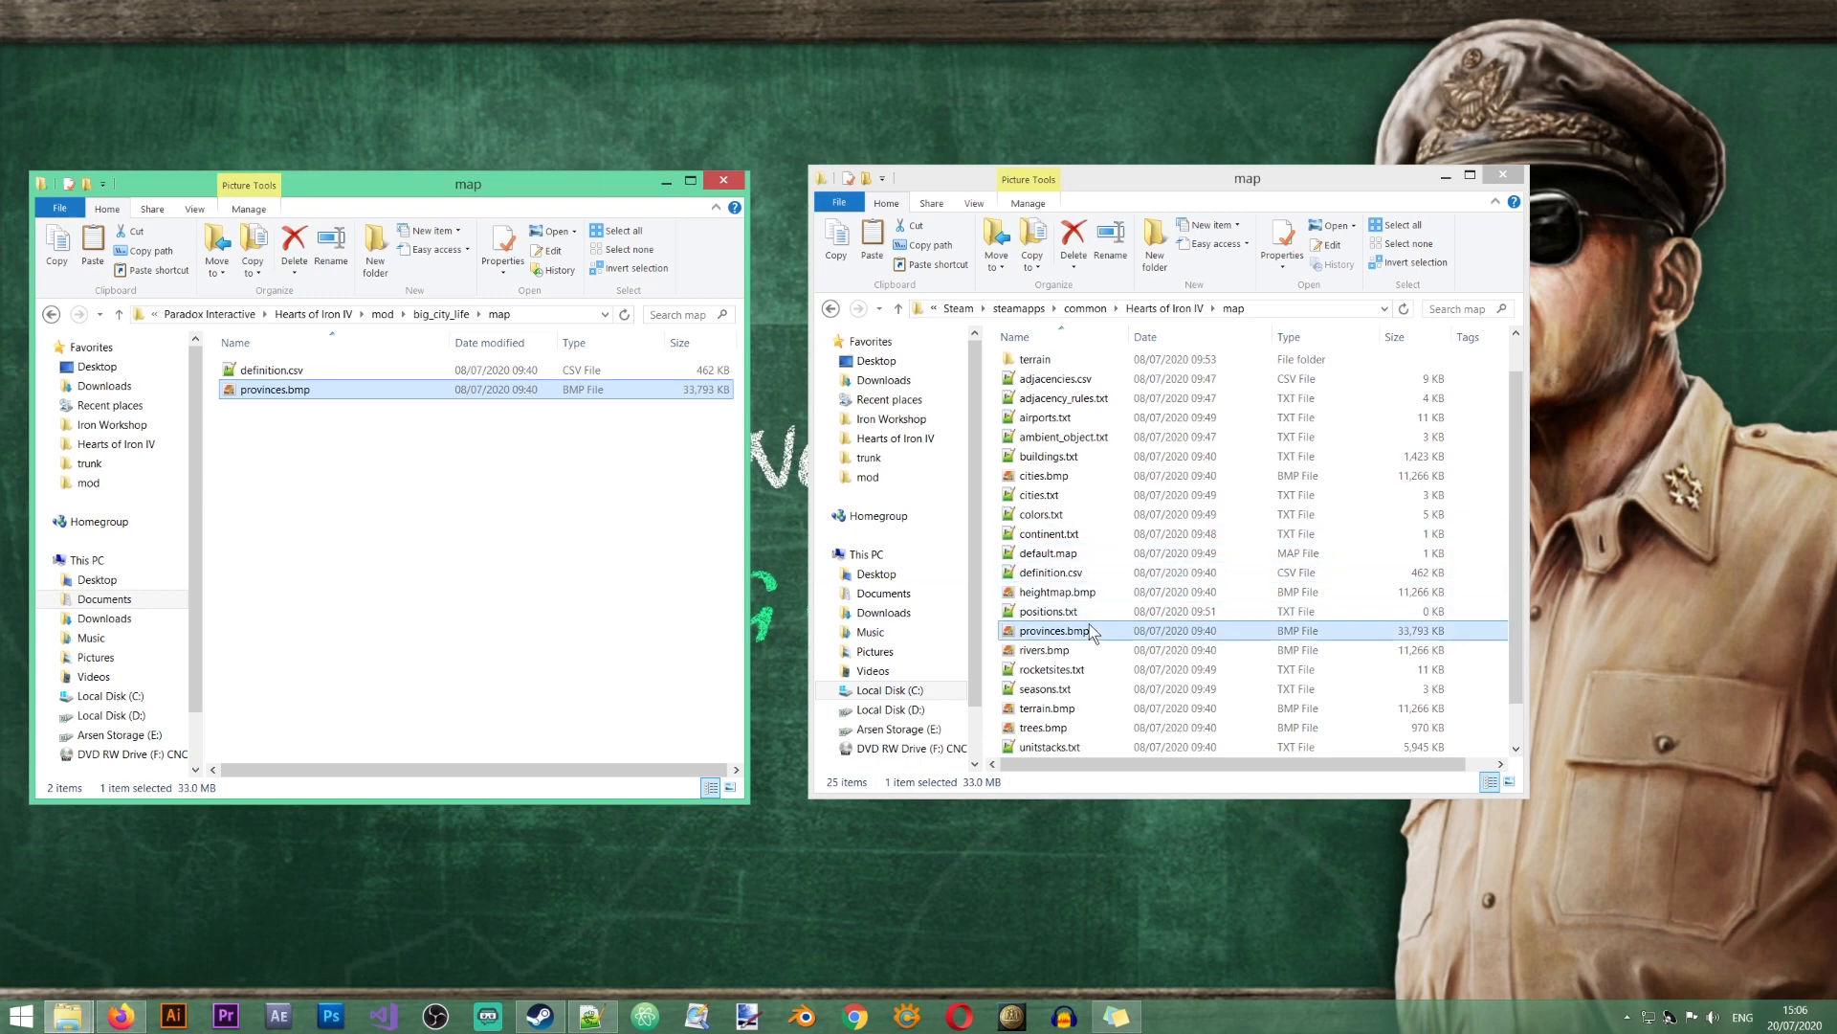
{"action": "right_click", "coordinate": [1072, 710]}
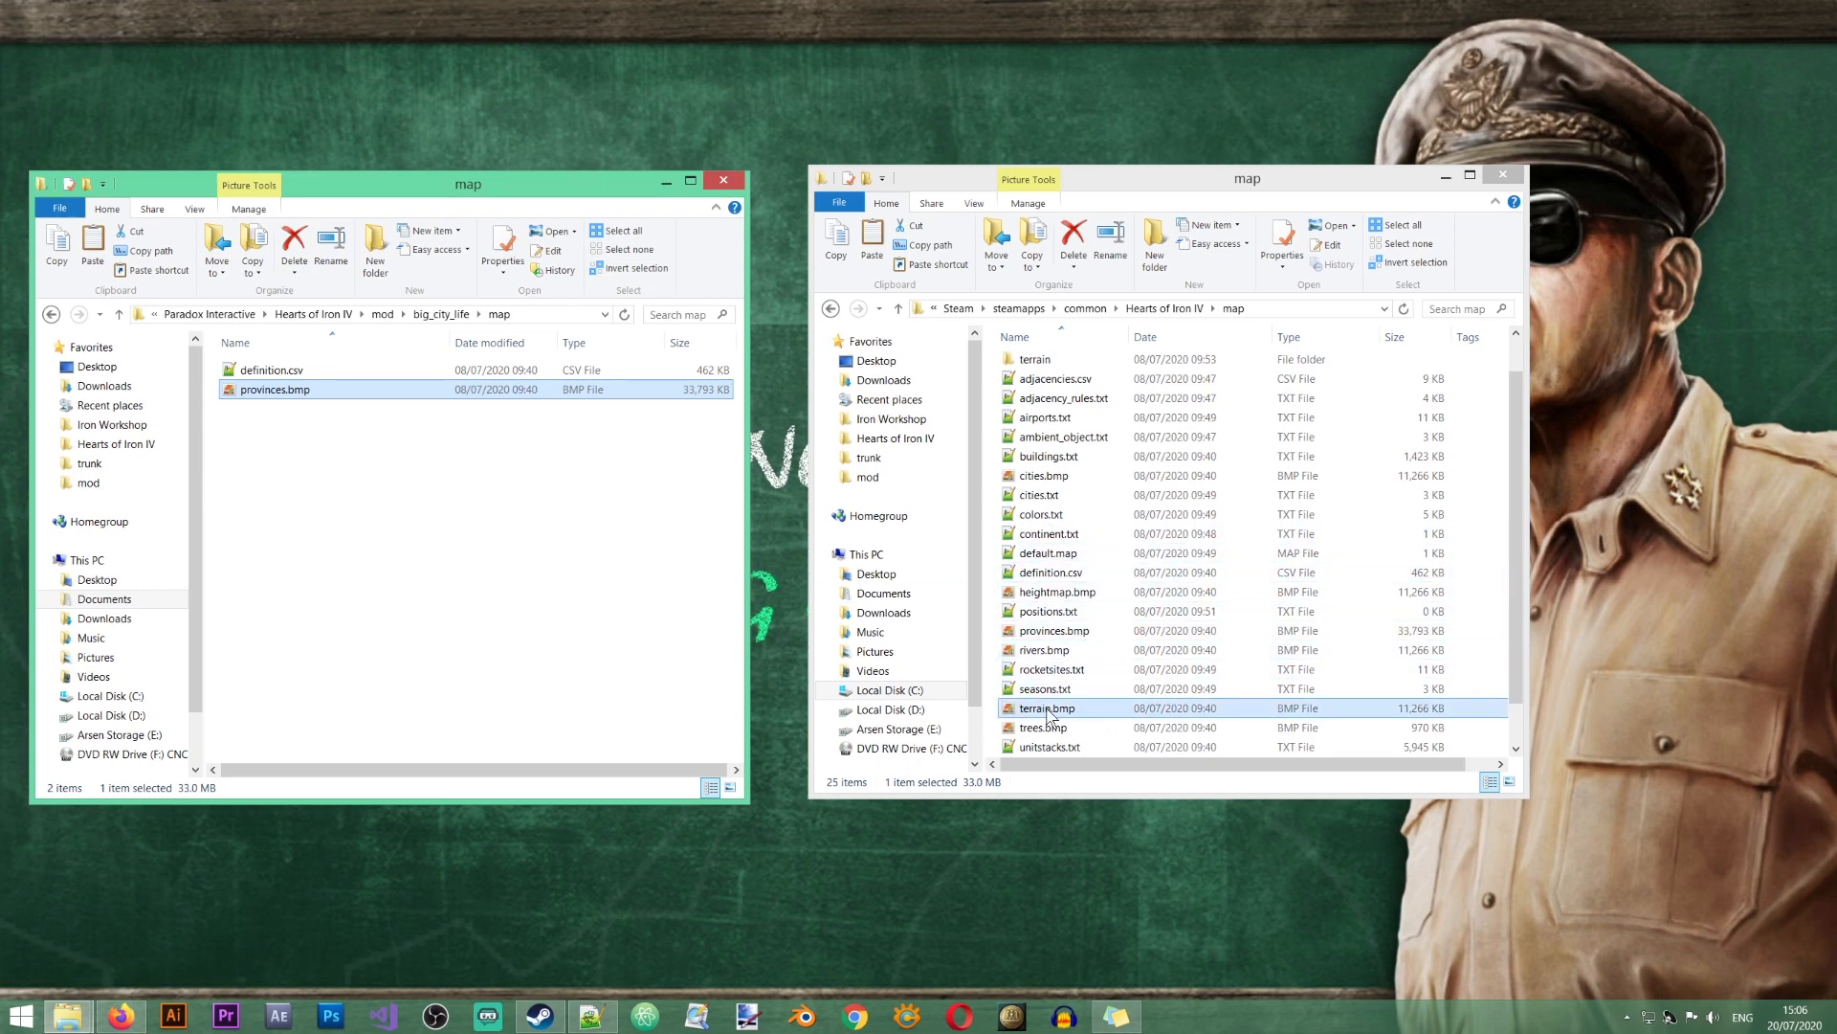
{"action": "left_click", "coordinate": [1087, 618]}
{"action": "right_click", "coordinate": [360, 492]}
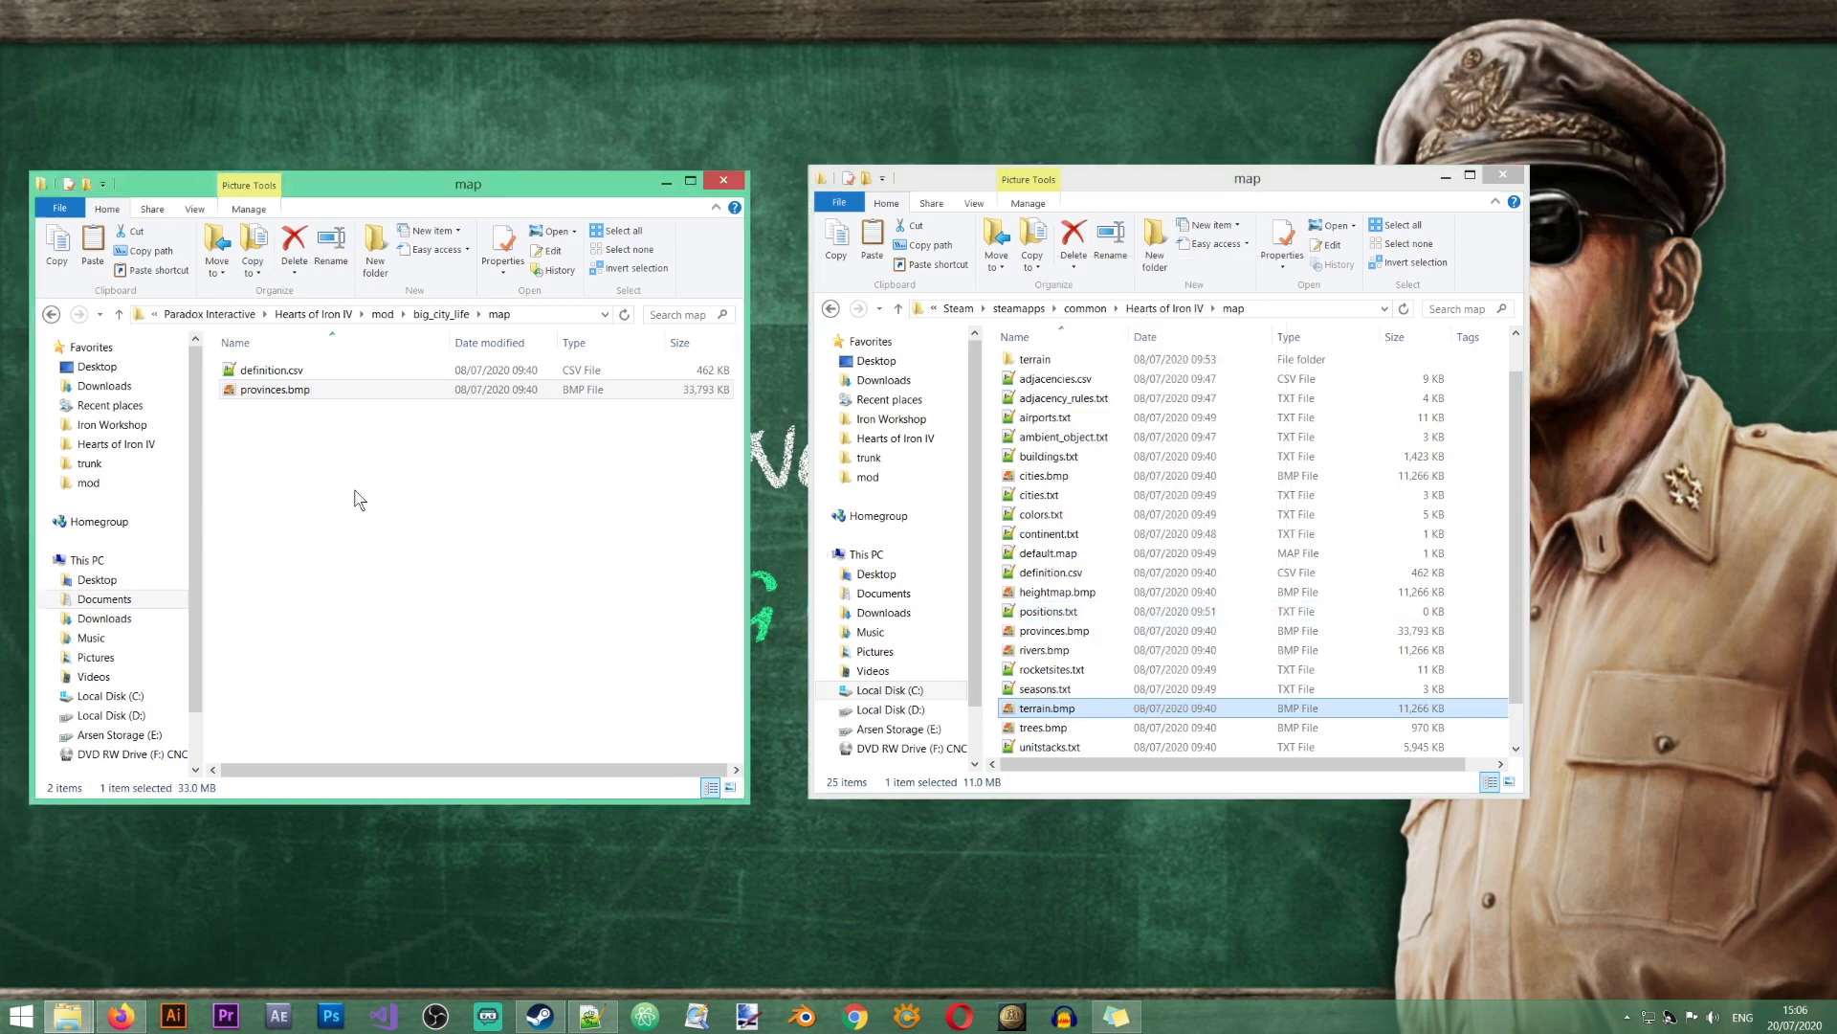
{"action": "left_click", "coordinate": [406, 596]}
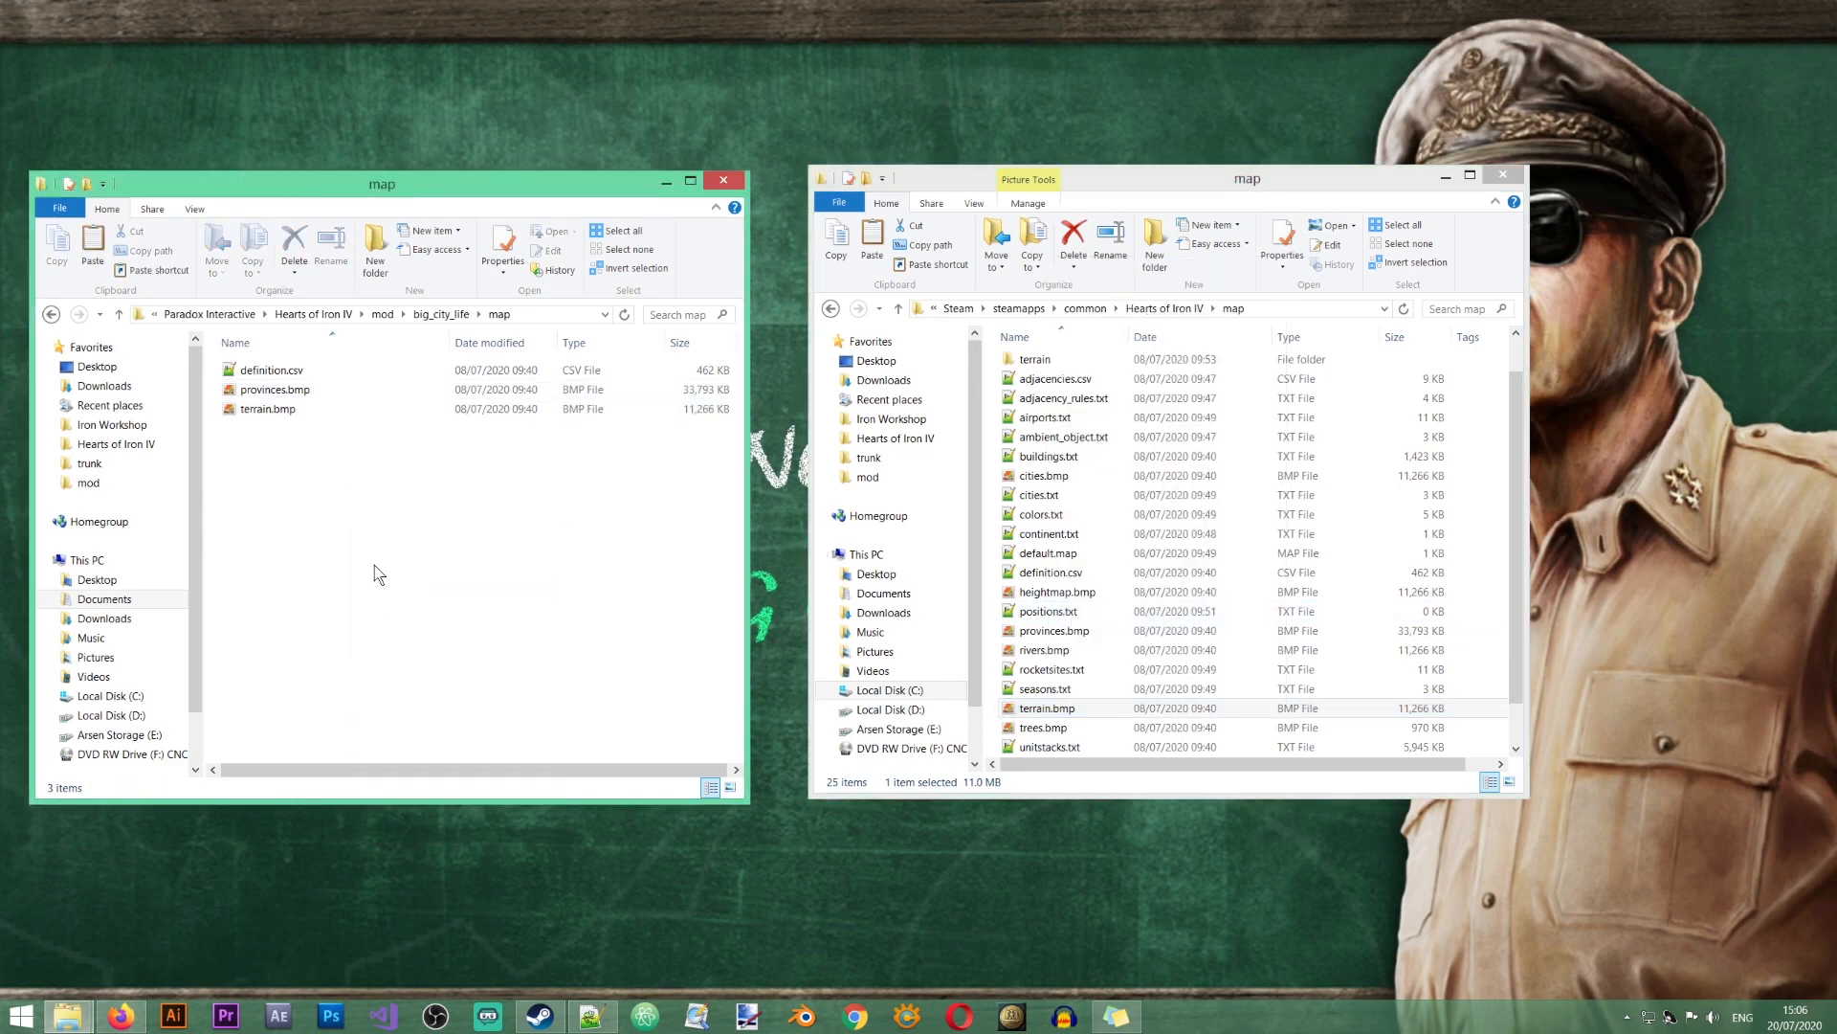
Step: Create a folder named terrain inside the mod's map folder
{"action": "left_click", "coordinate": [1116, 458]}
{"action": "scroll", "coordinate": [1116, 458], "scroll_direction": "up", "scroll_amount": 2}
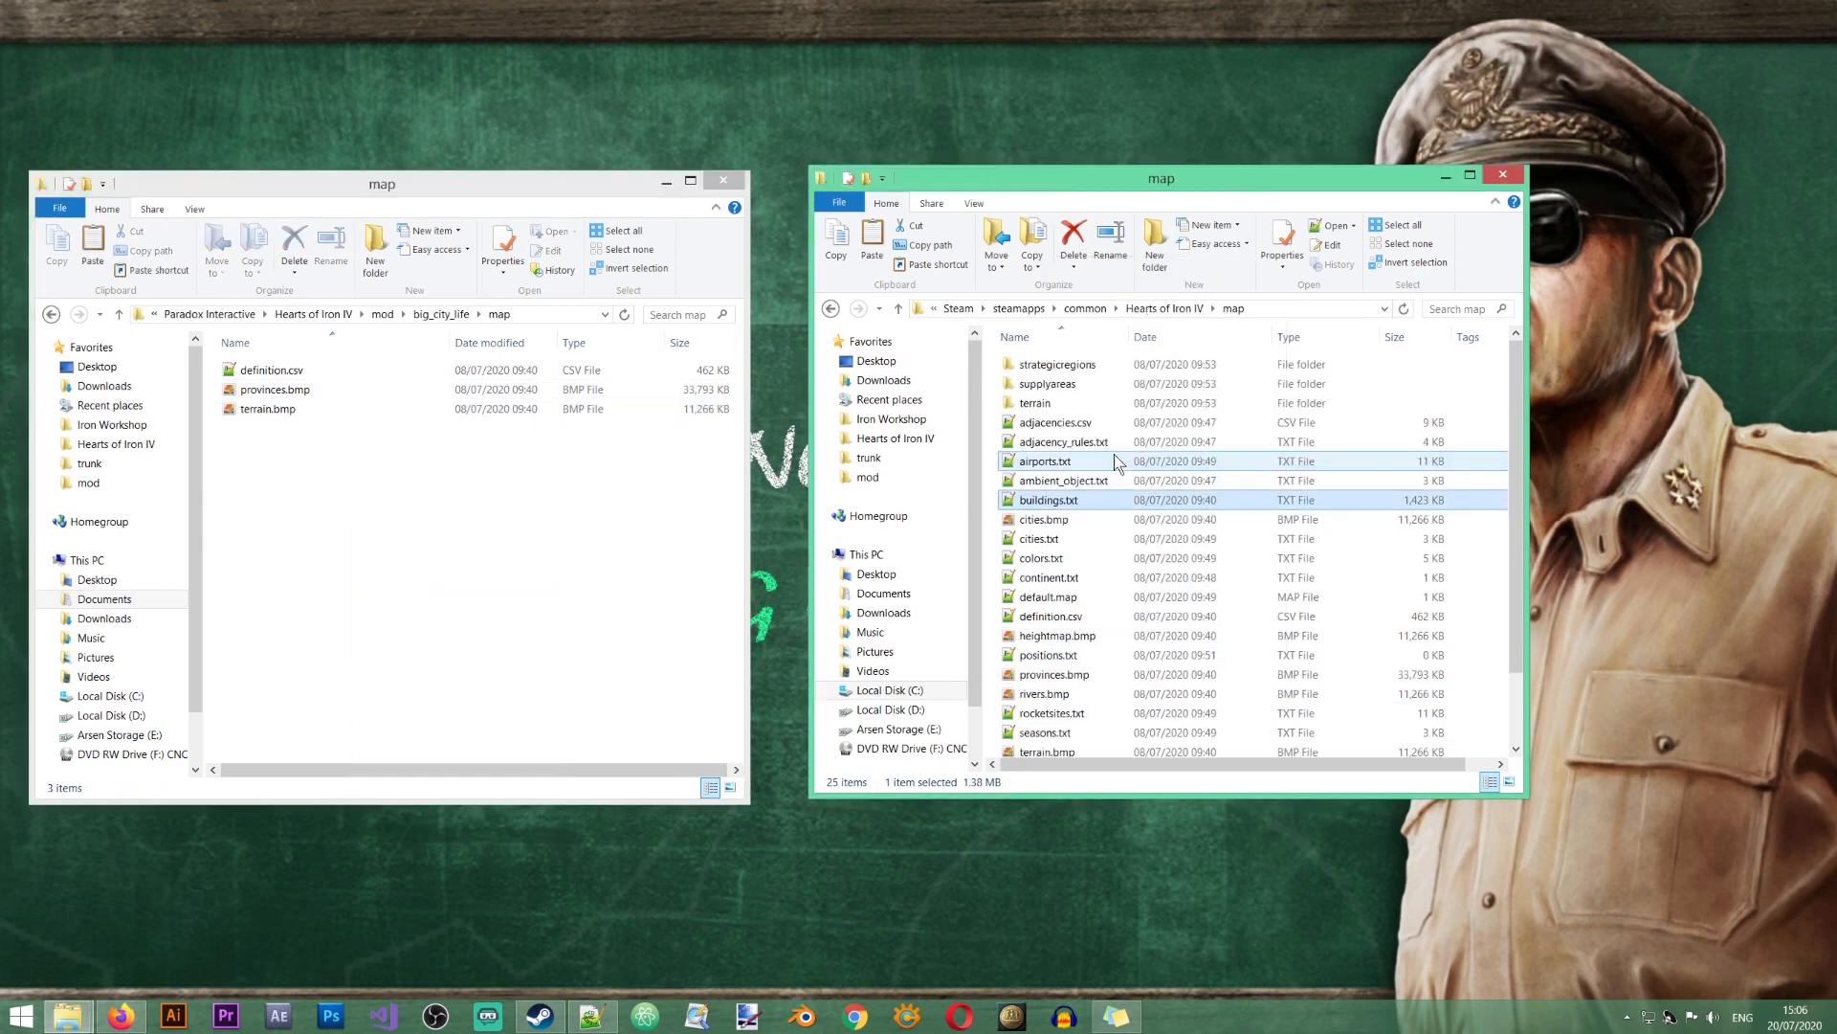
{"action": "left_click", "coordinate": [1060, 405]}
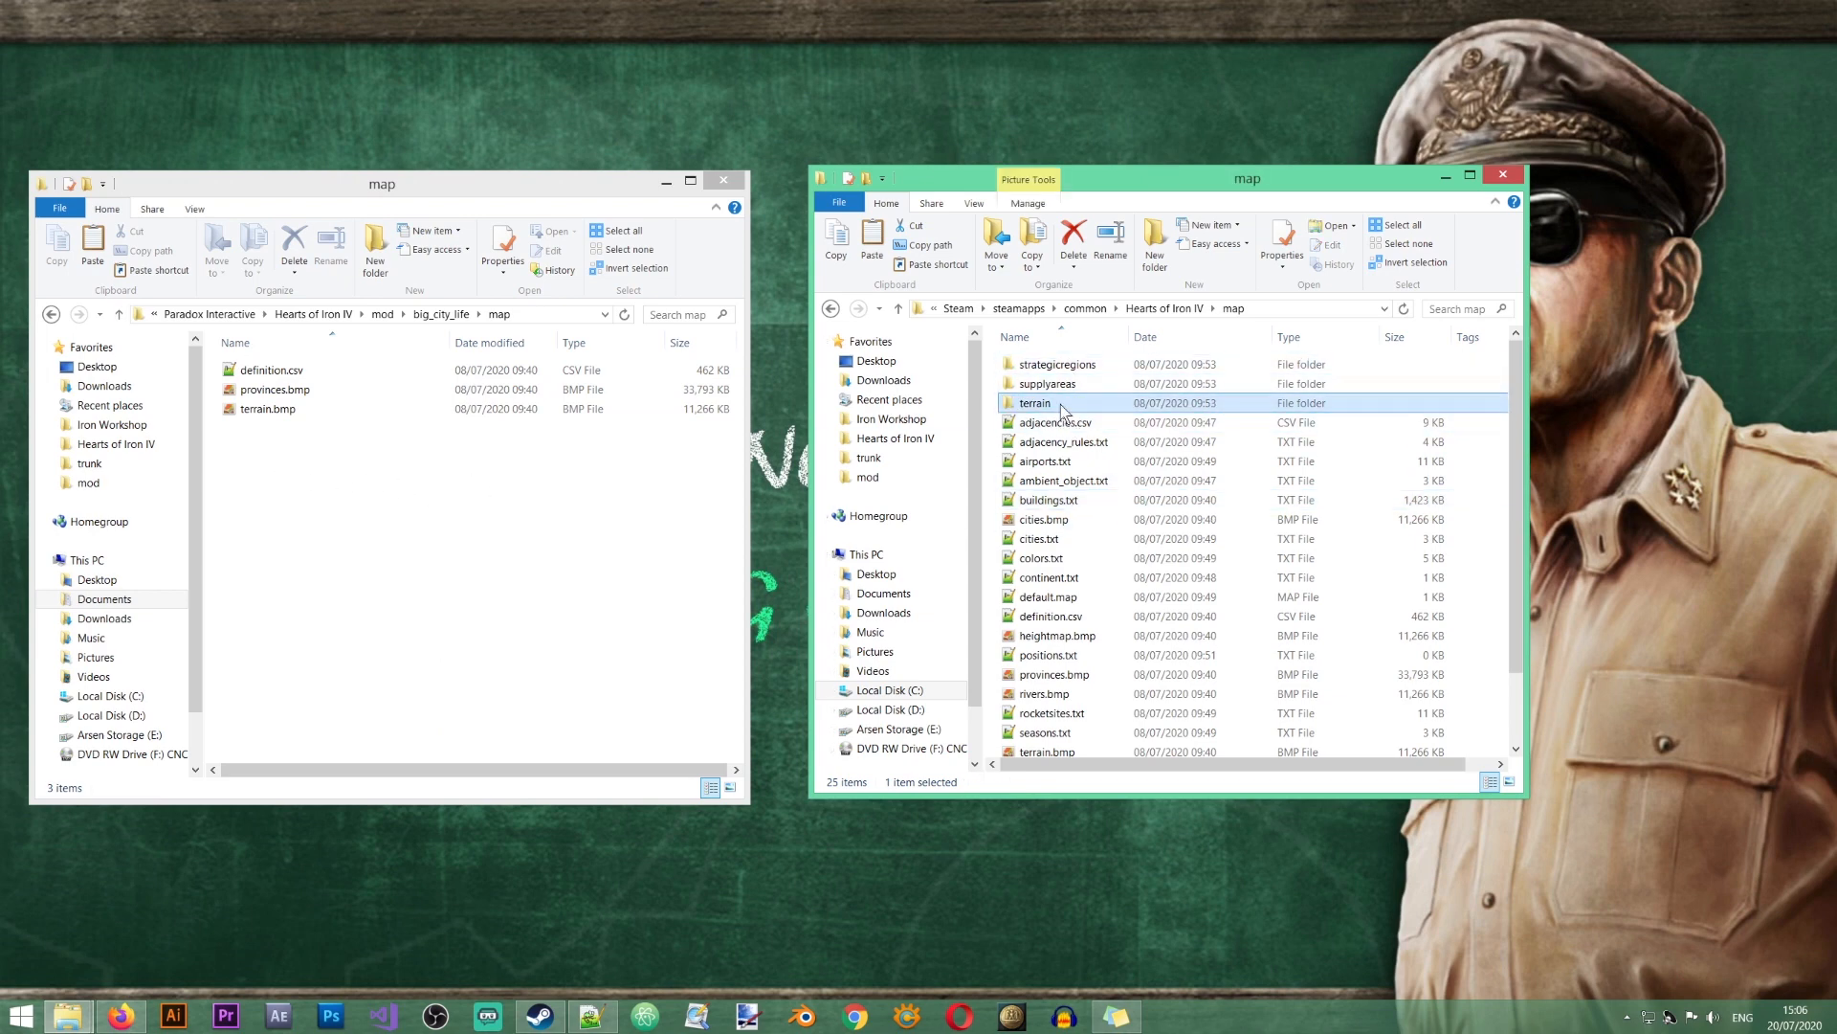
{"action": "right_click", "coordinate": [210, 579]}
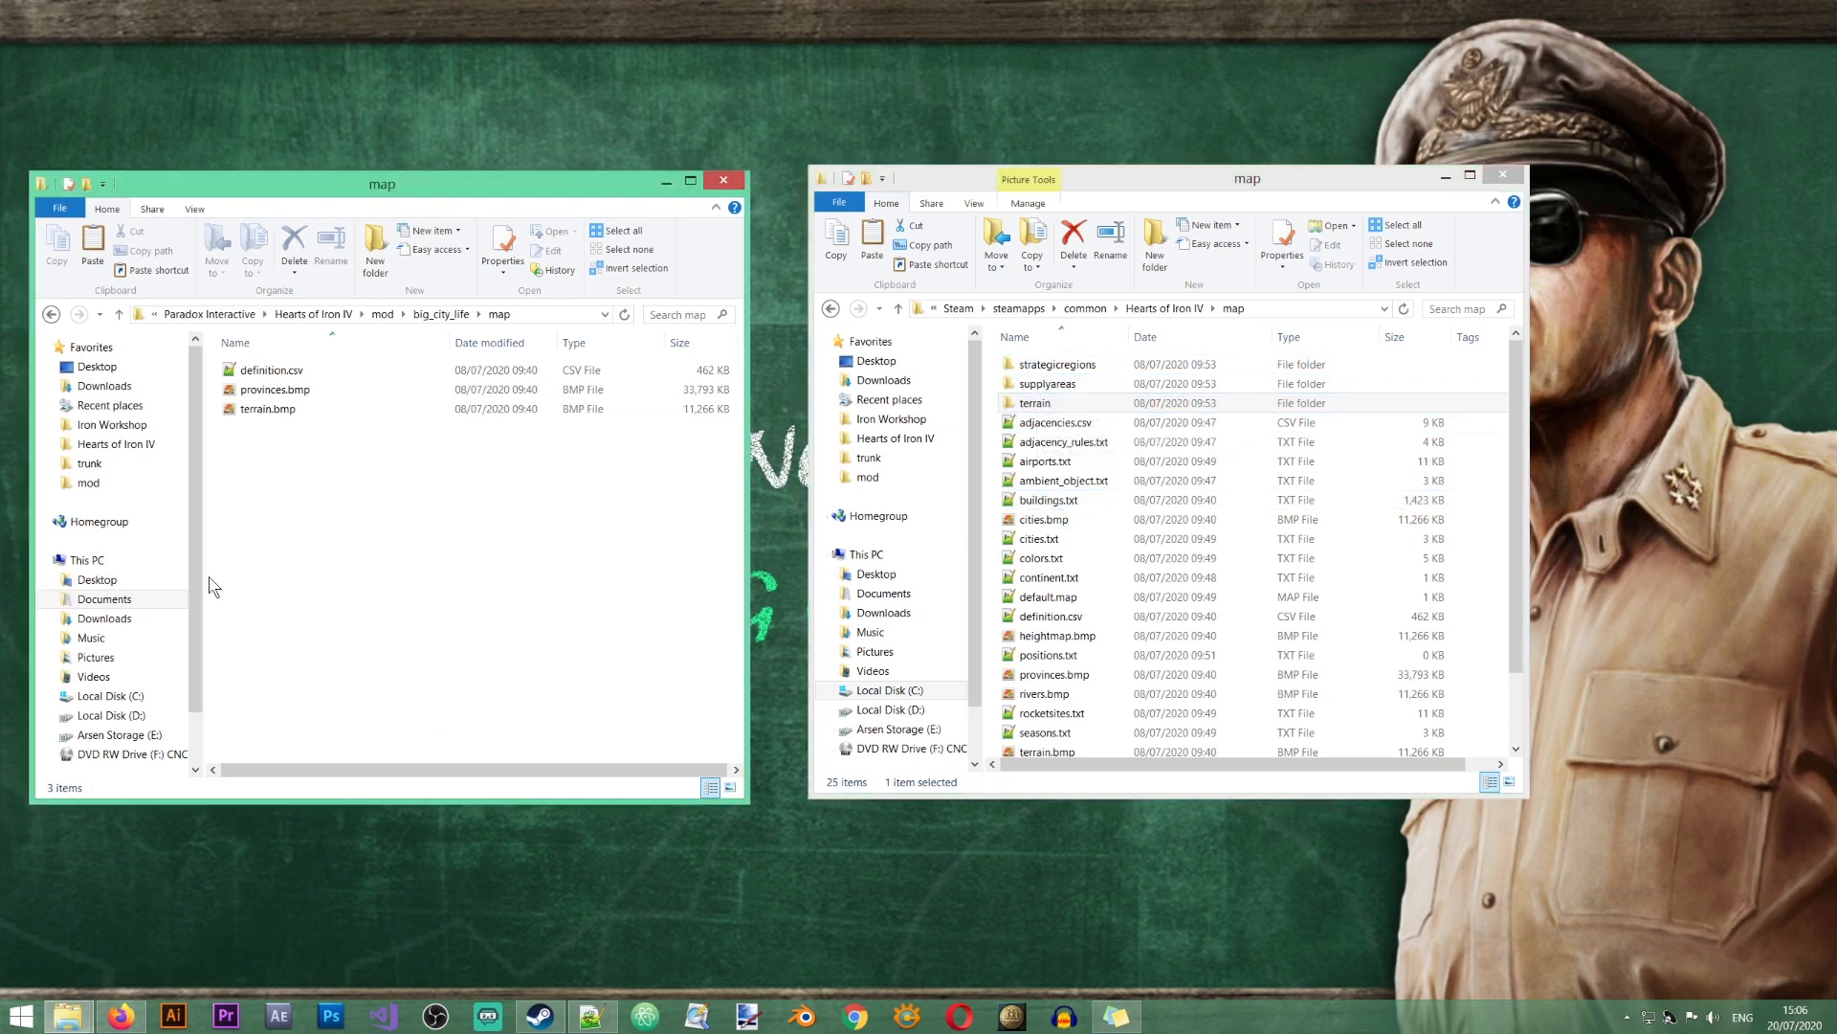
{"action": "mouse_move", "coordinate": [277, 896]}
{"action": "left_click", "coordinate": [523, 687]}
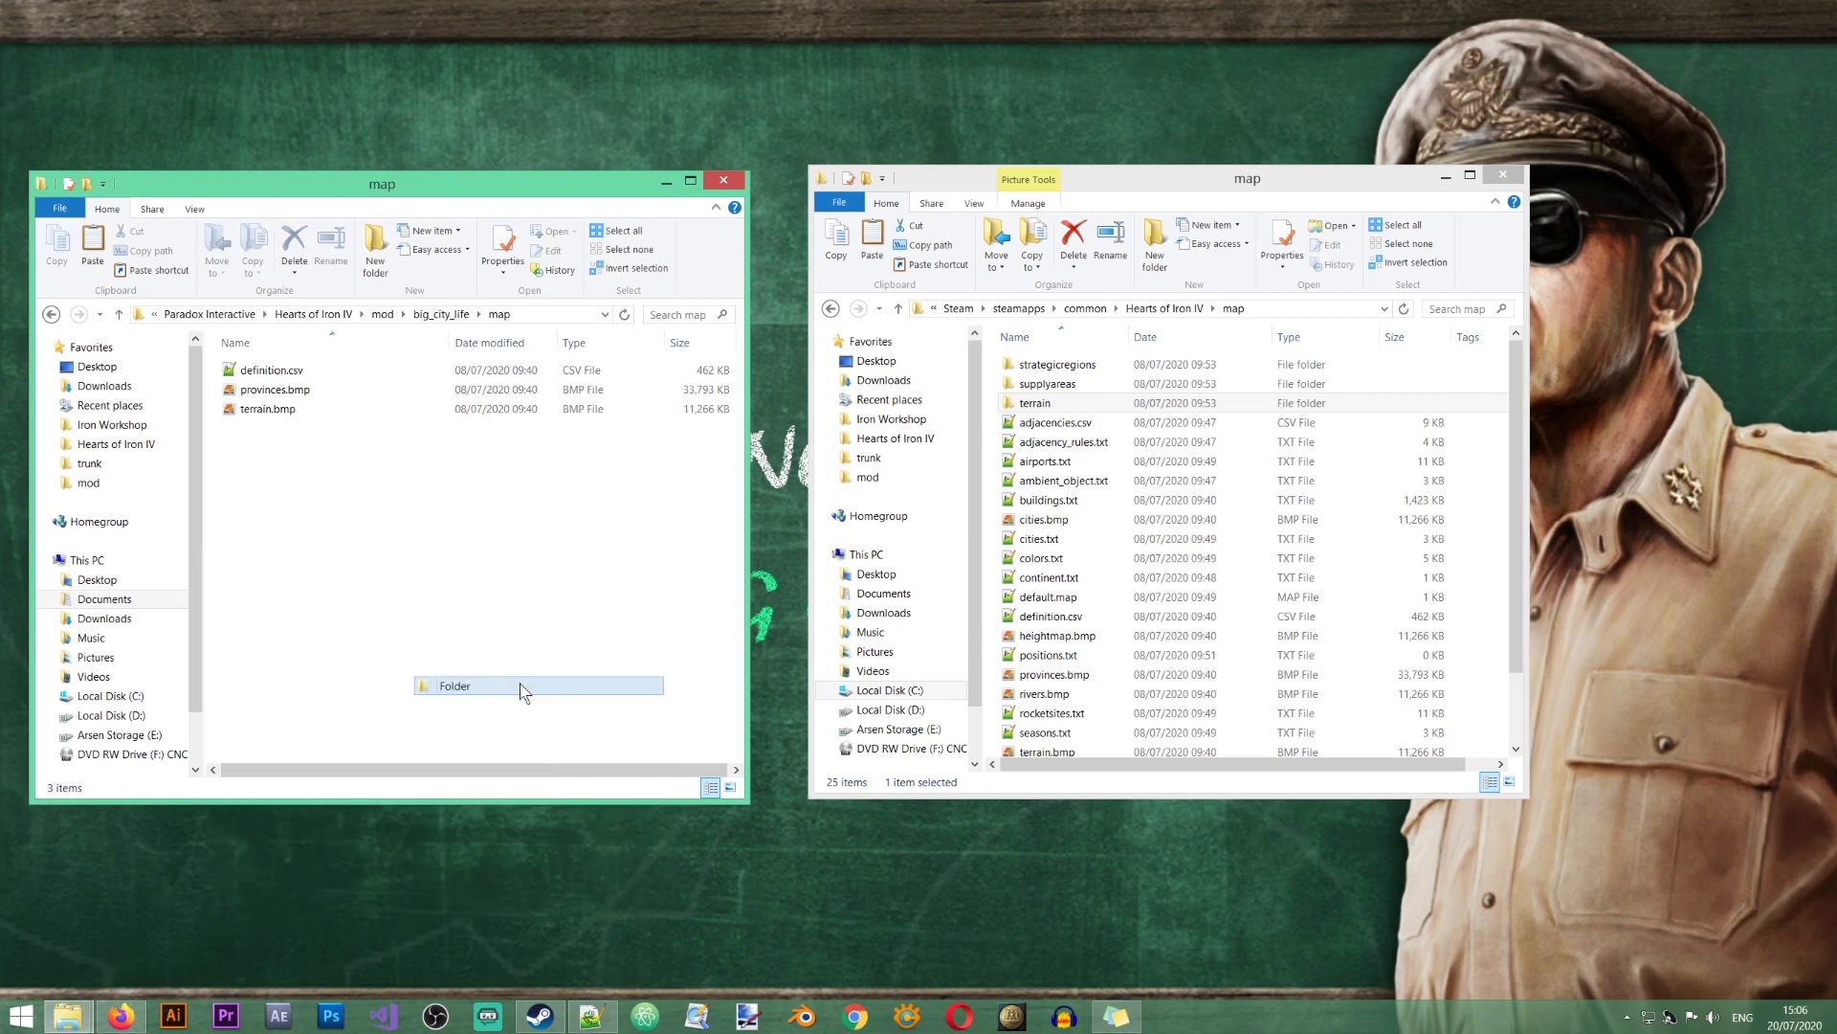
{"action": "type", "text": "terrain"}
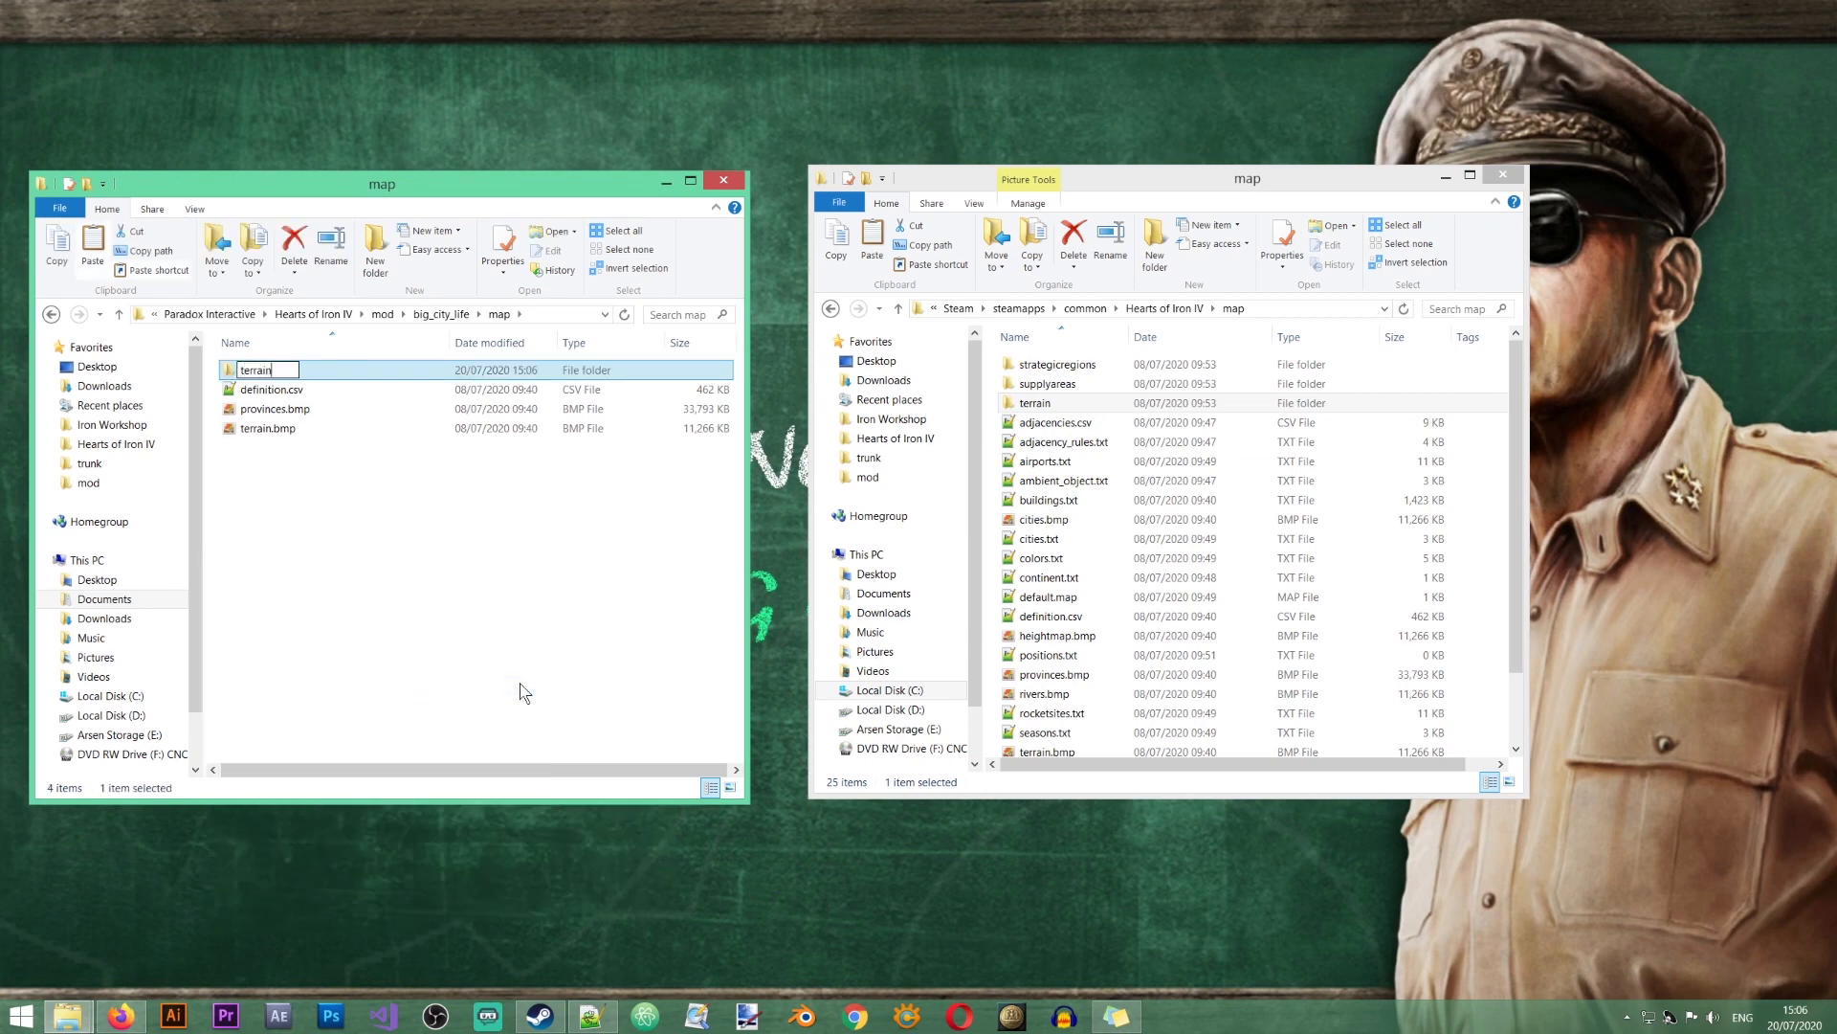
{"action": "key", "text": "Return"}
Step: Open the terrain folder in both windows and copy colormap_rgb_cityemissivemask_a.dds from the game's folder into the mod's
{"action": "double_click", "coordinate": [421, 369]}
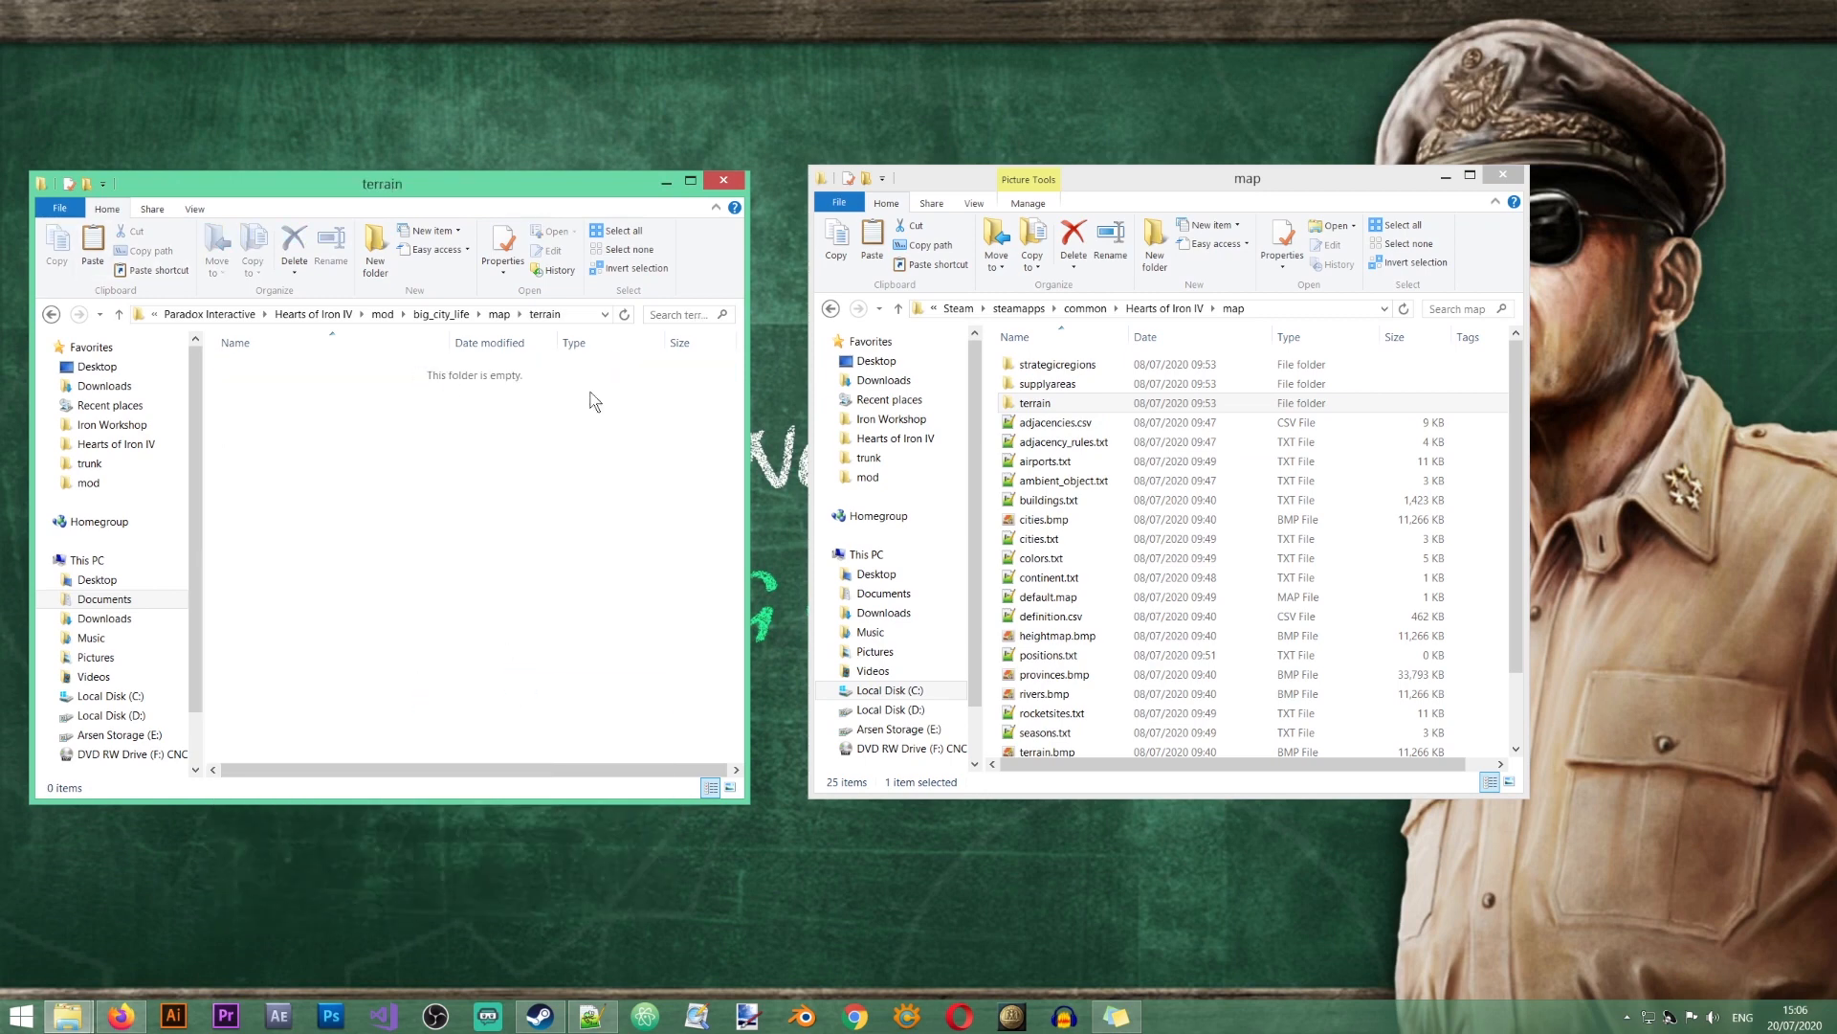
{"action": "double_click", "coordinate": [1041, 404]}
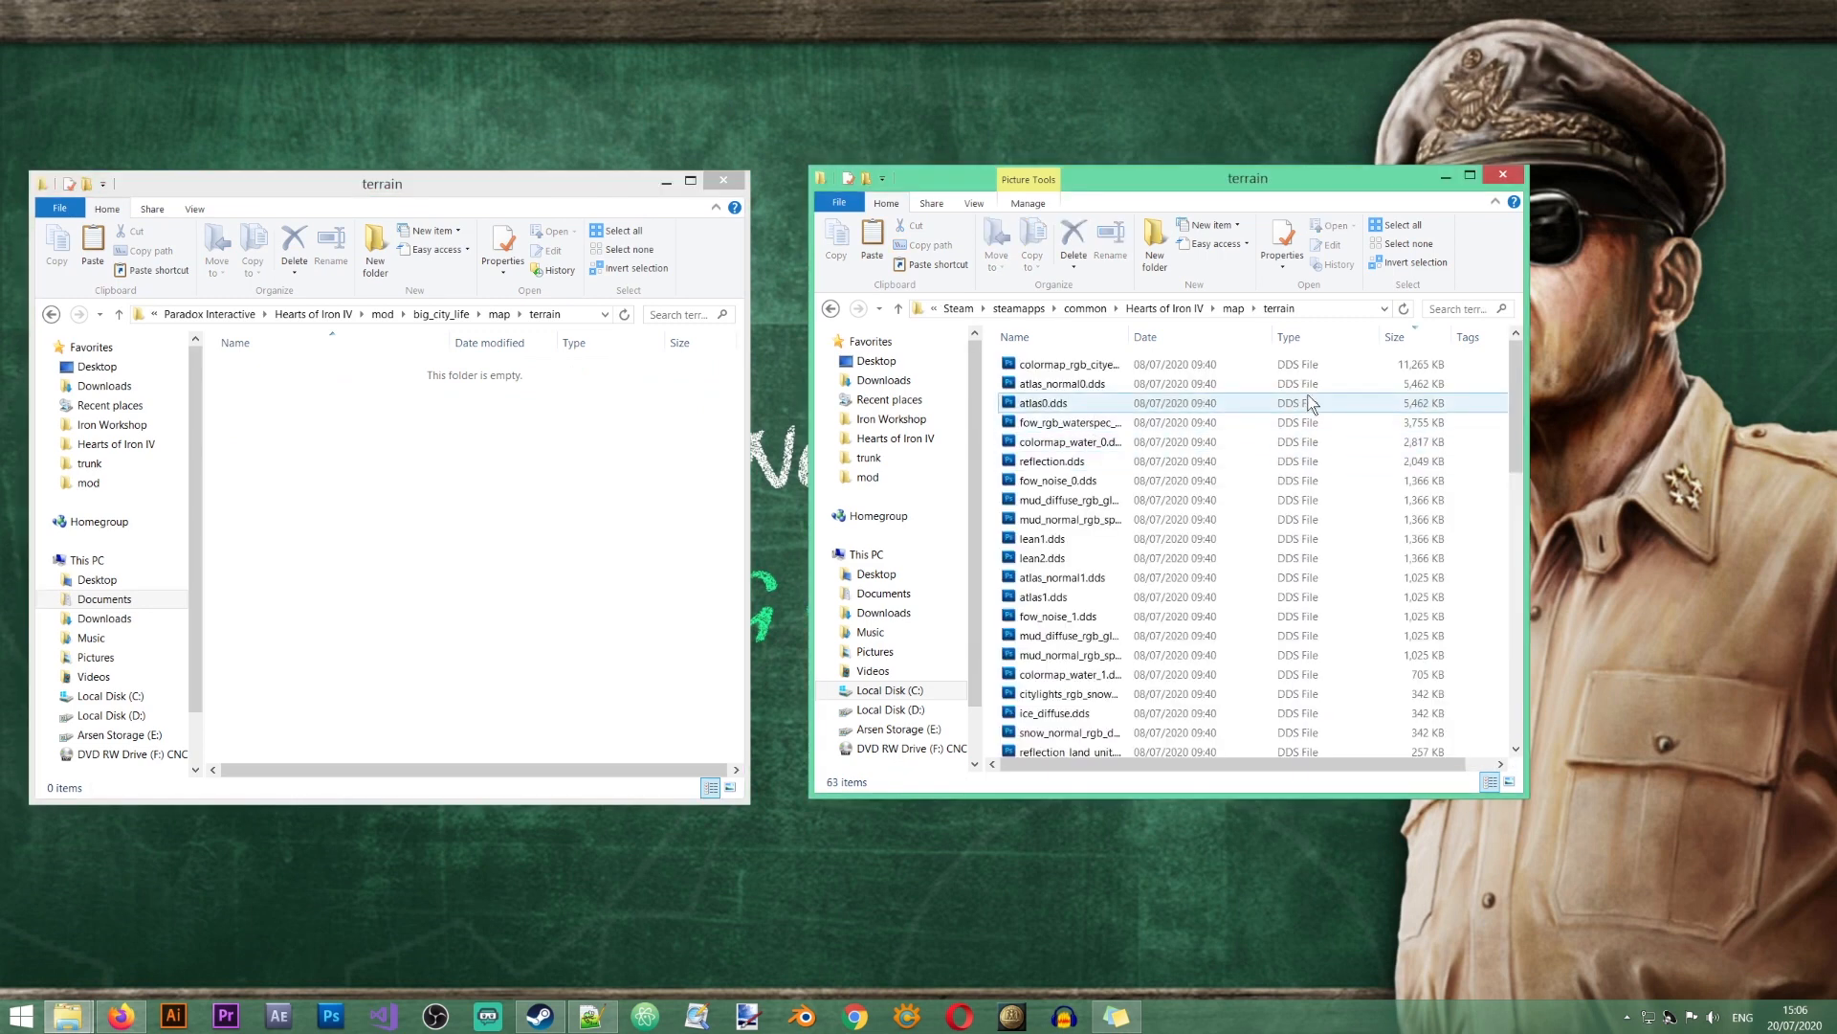
{"action": "double_click", "coordinate": [1128, 337]}
{"action": "left_click", "coordinate": [1203, 364]}
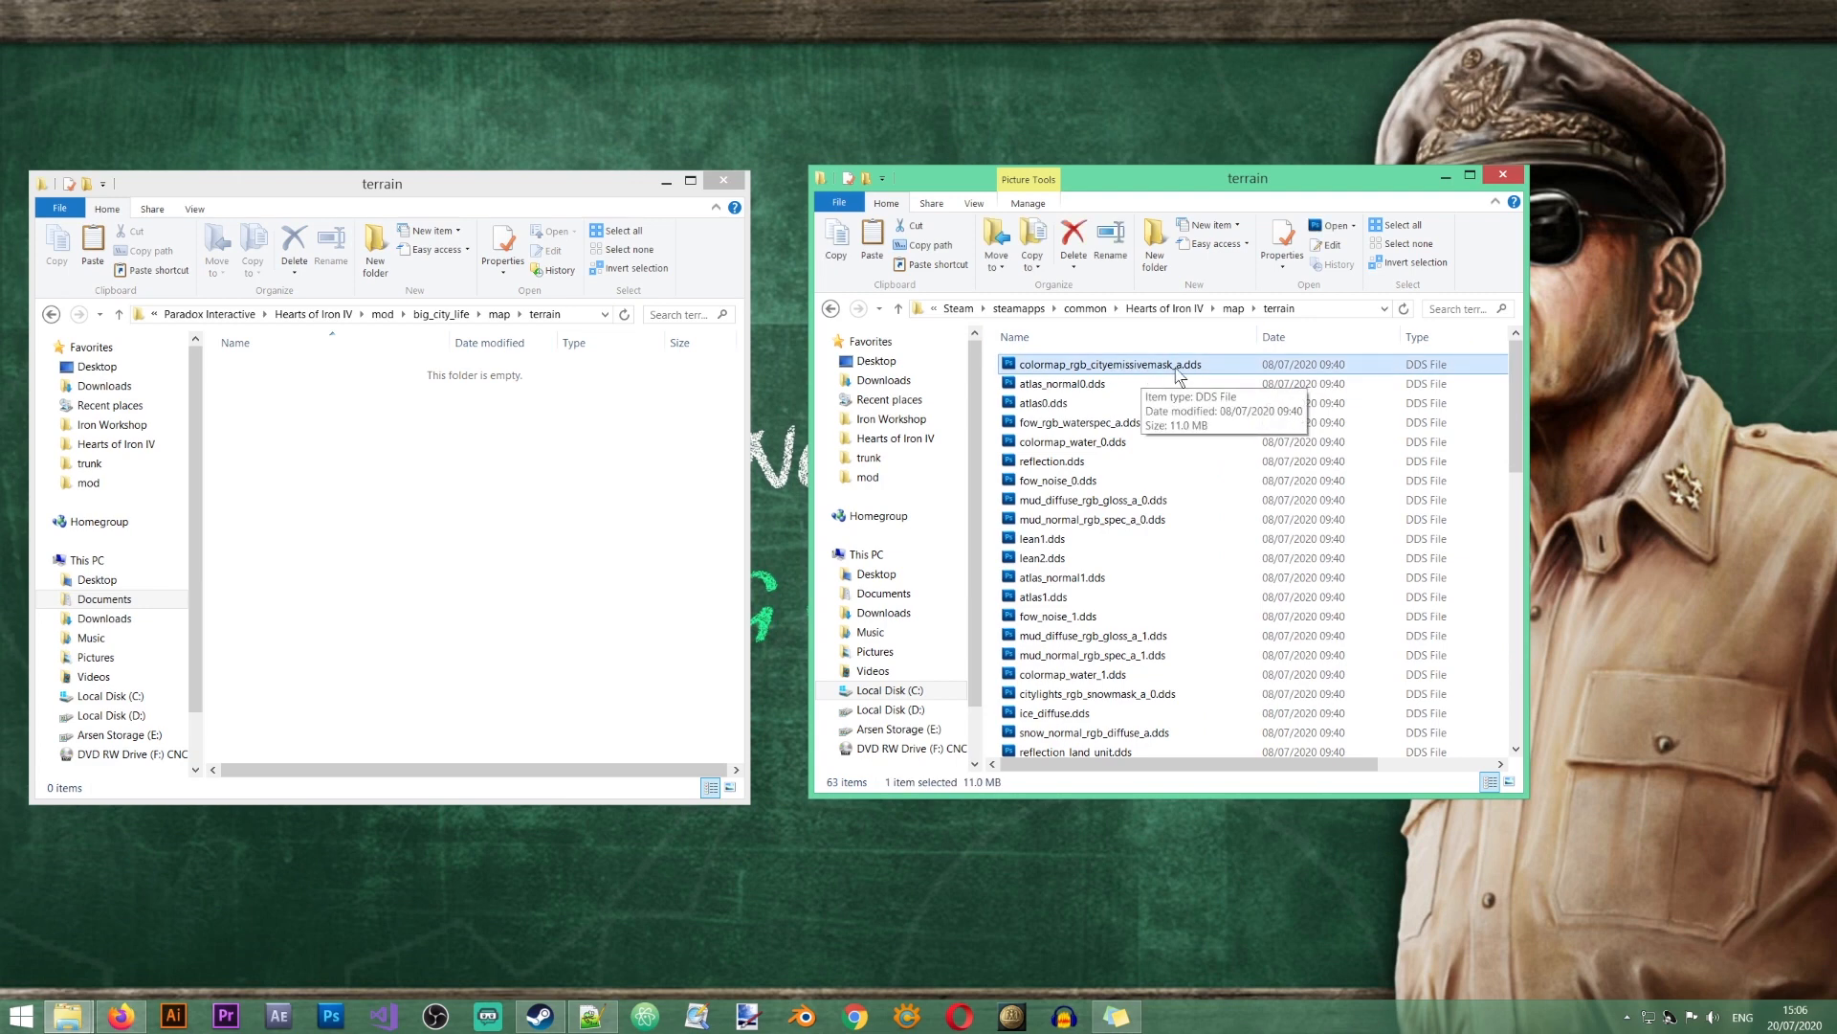
{"action": "right_click", "coordinate": [1167, 369]}
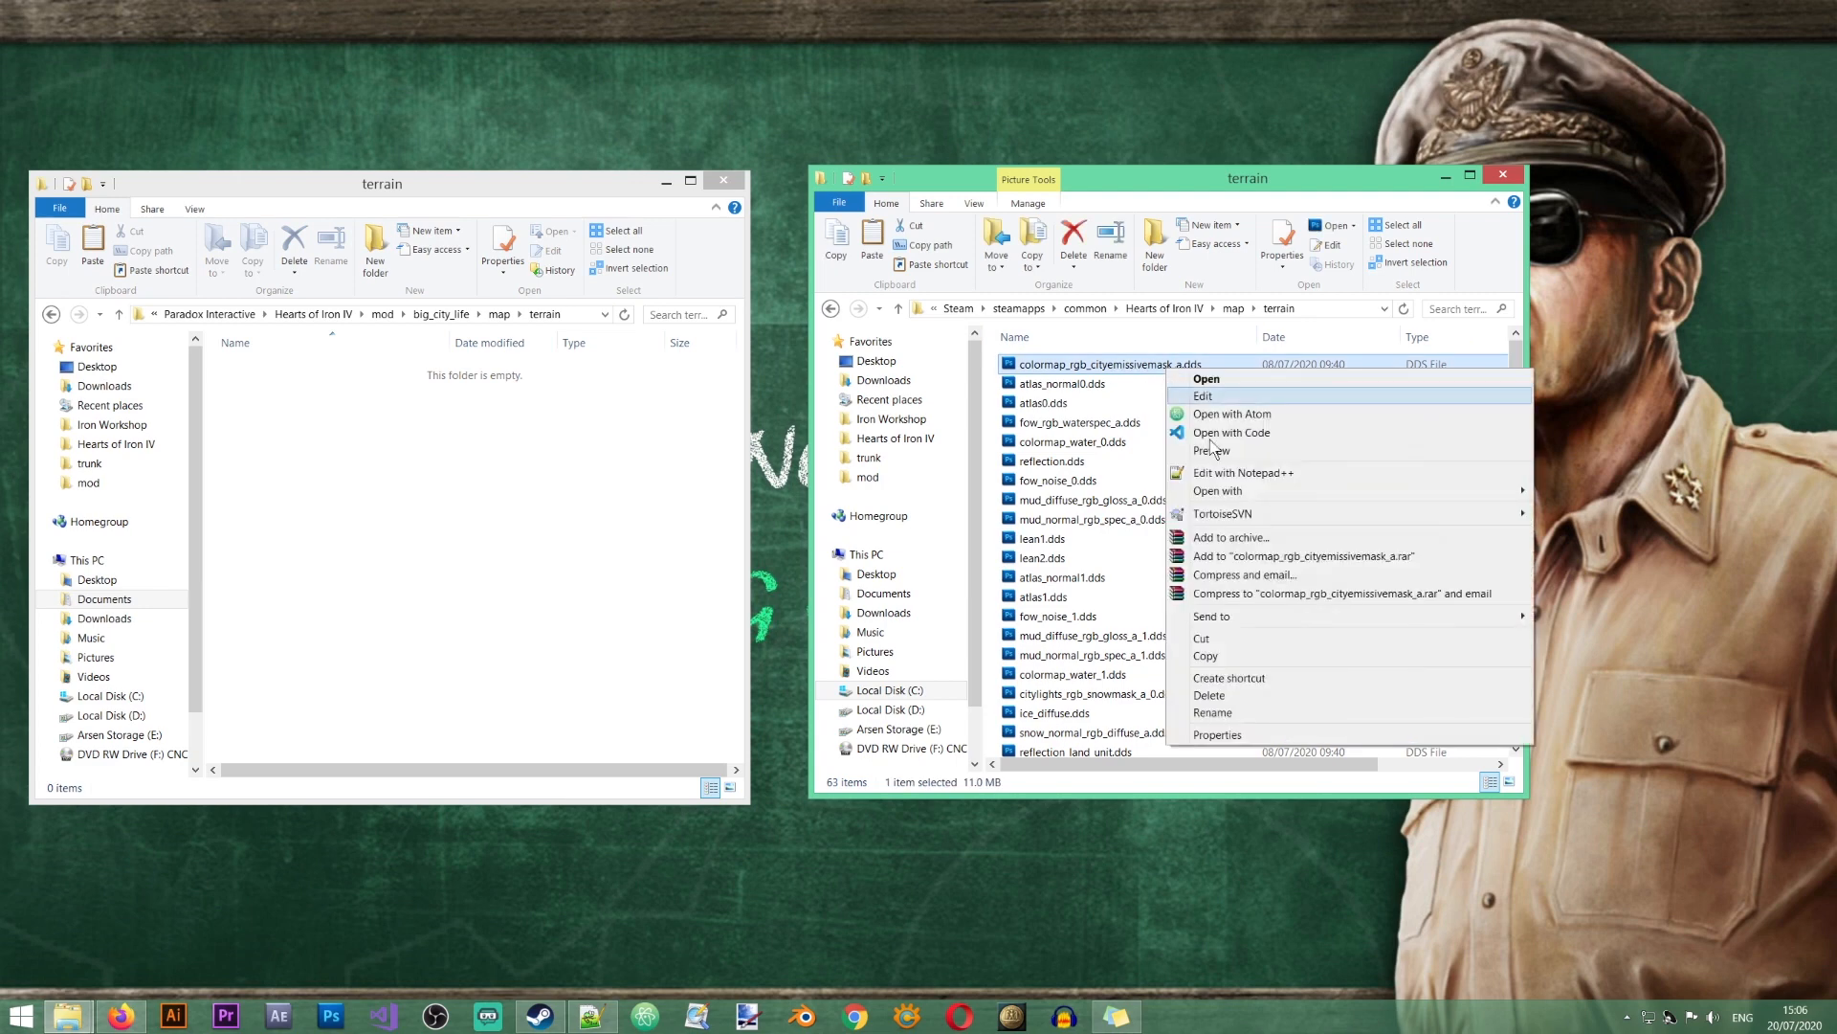
{"action": "left_click", "coordinate": [1206, 648]}
{"action": "right_click", "coordinate": [346, 526]}
{"action": "left_click", "coordinate": [402, 635]}
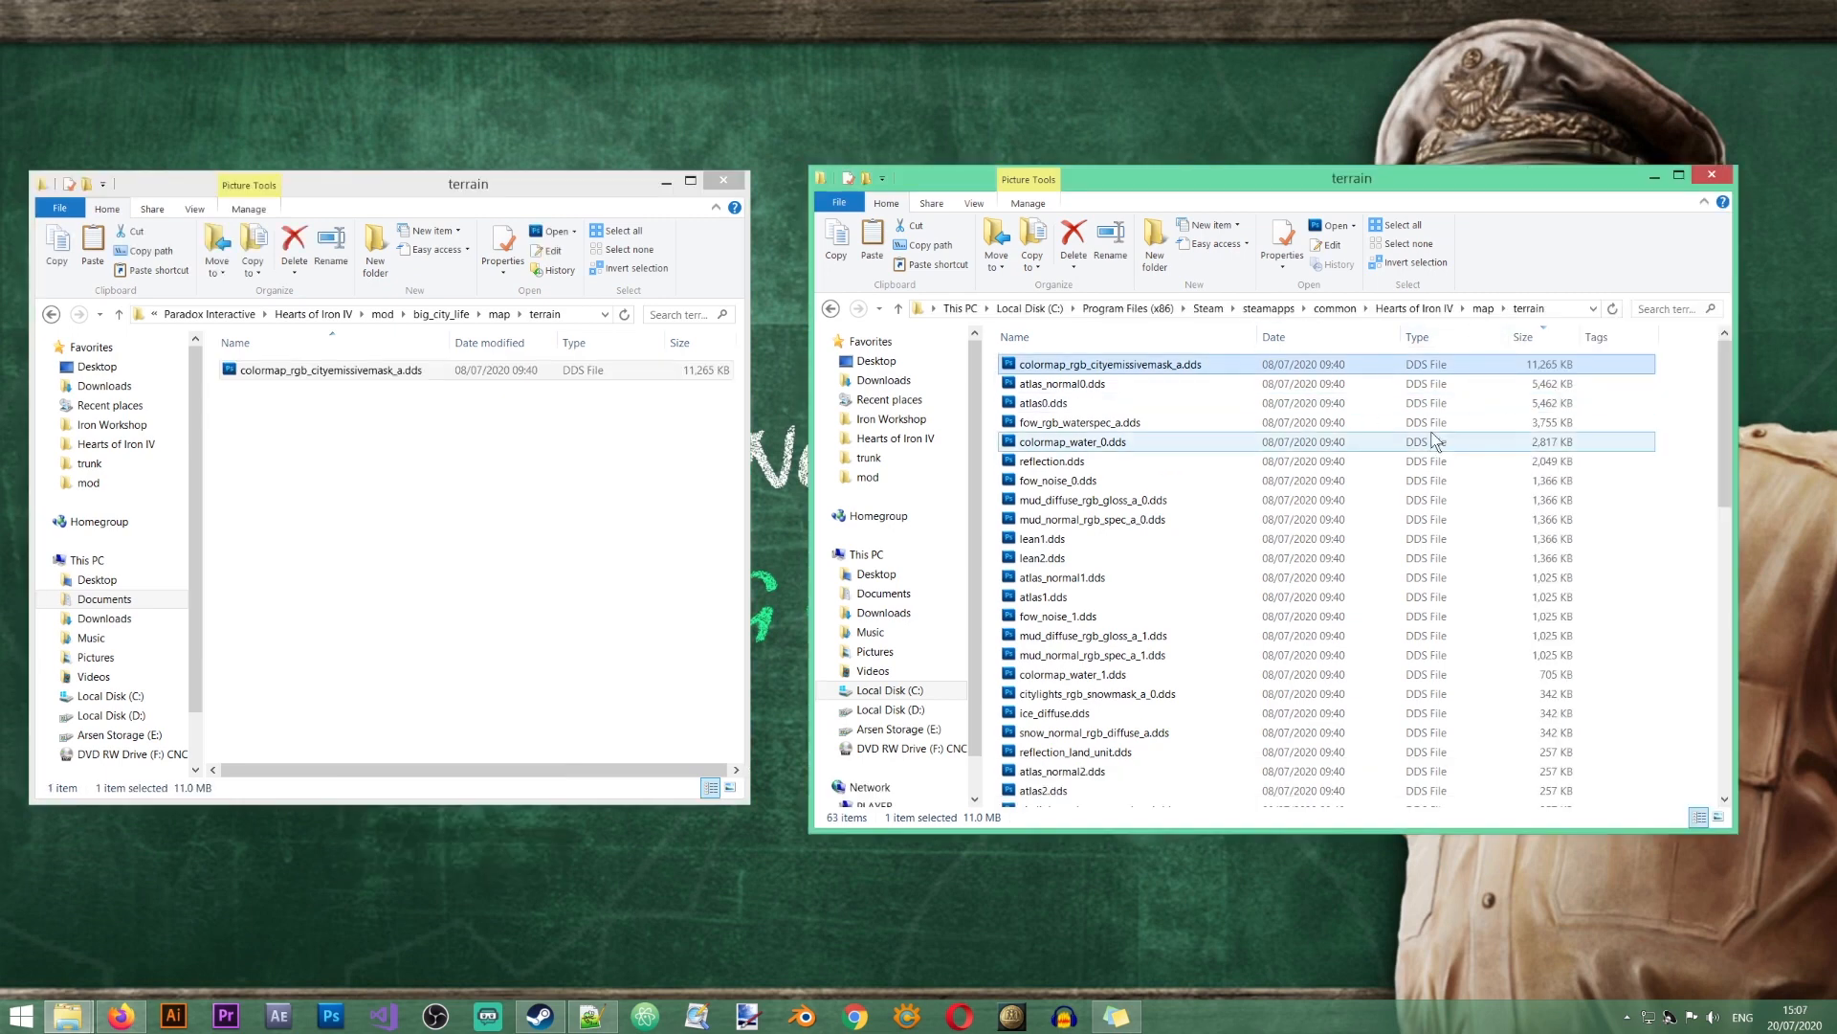
Step: Close the game's terrain folder window and return to the mod's map folder in the remaining window
{"action": "left_click", "coordinate": [1529, 339]}
{"action": "left_click", "coordinate": [1531, 341]}
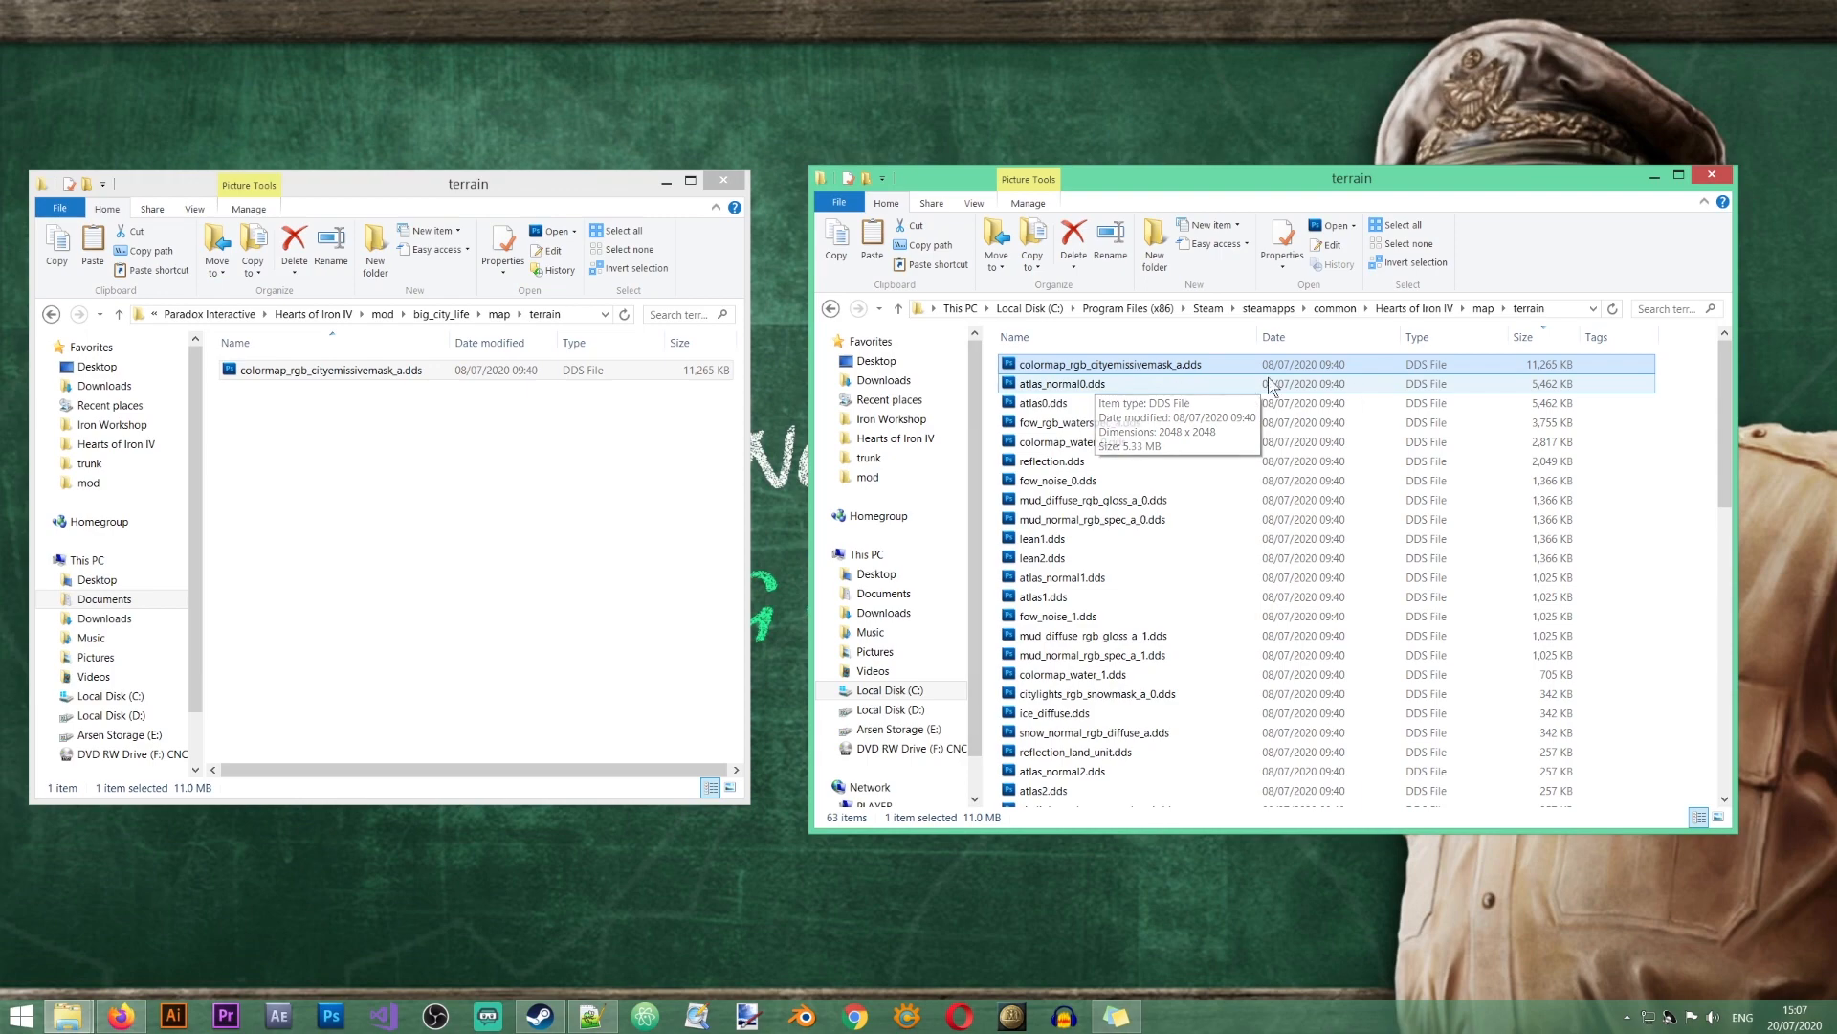
{"action": "left_click", "coordinate": [506, 445]}
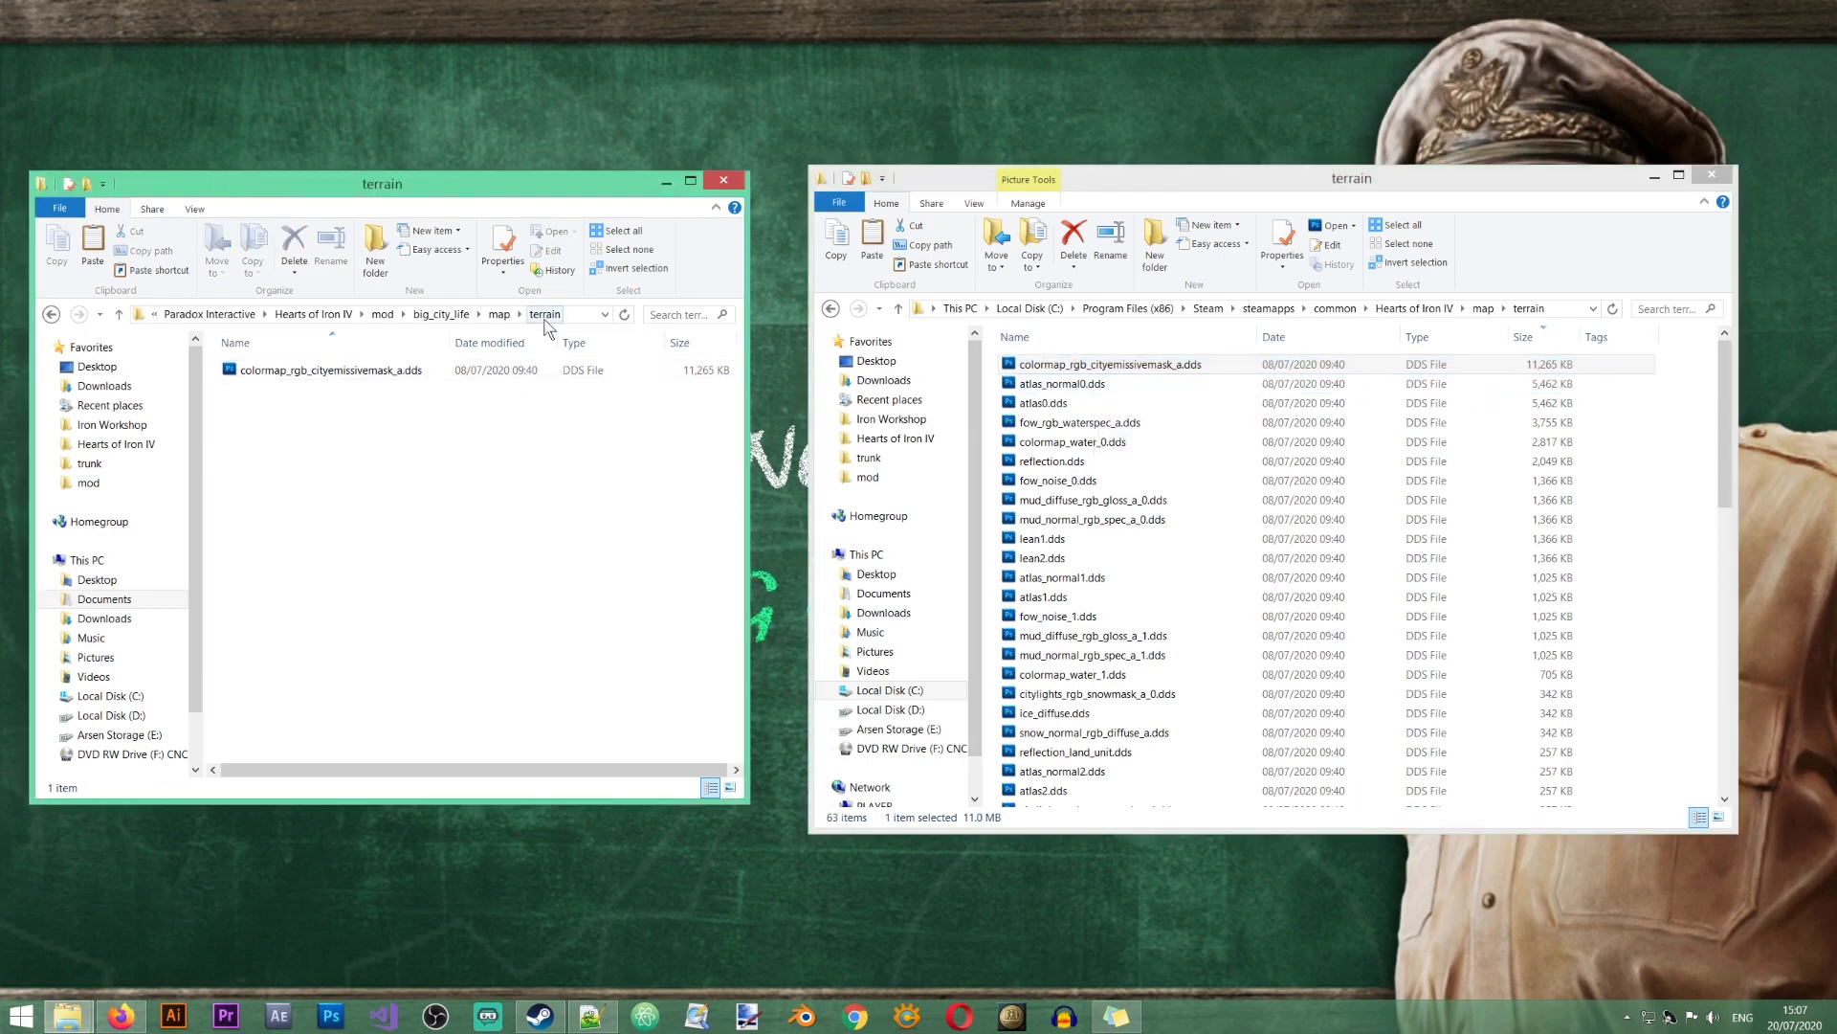
{"action": "left_click", "coordinate": [1713, 177]}
{"action": "left_click", "coordinate": [541, 370]}
{"action": "left_click", "coordinate": [499, 314]}
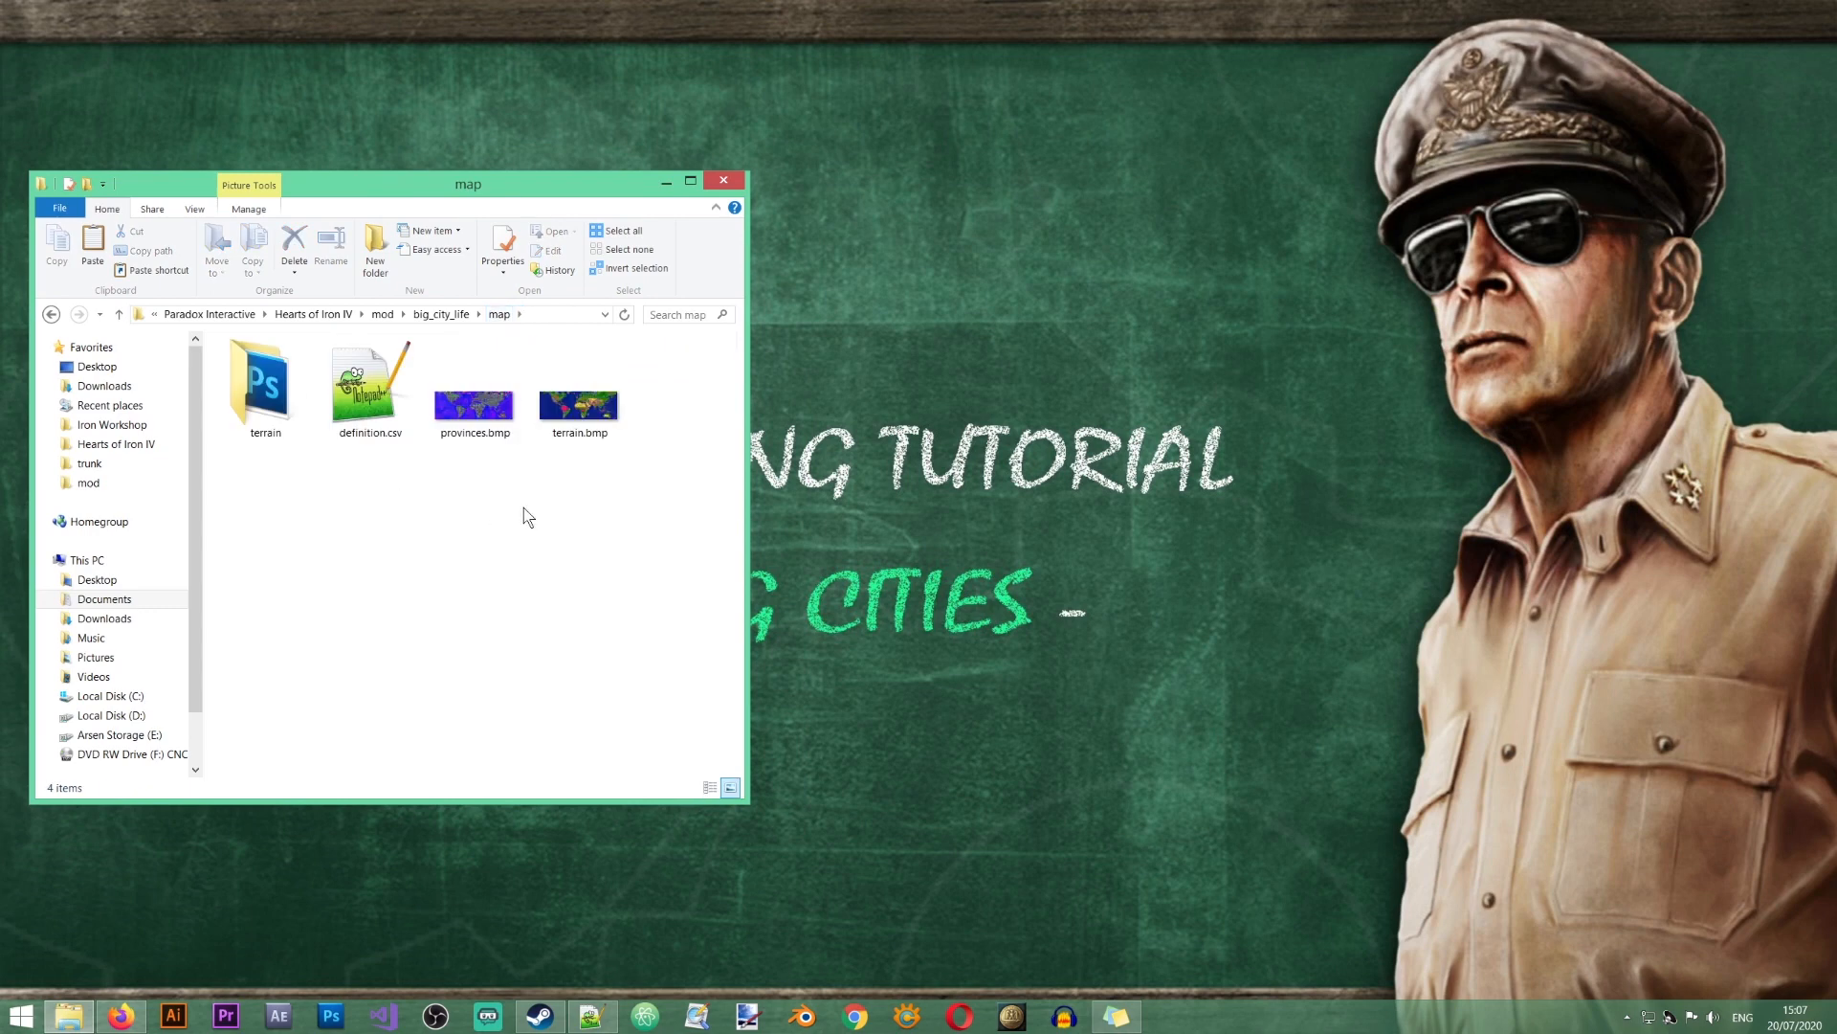
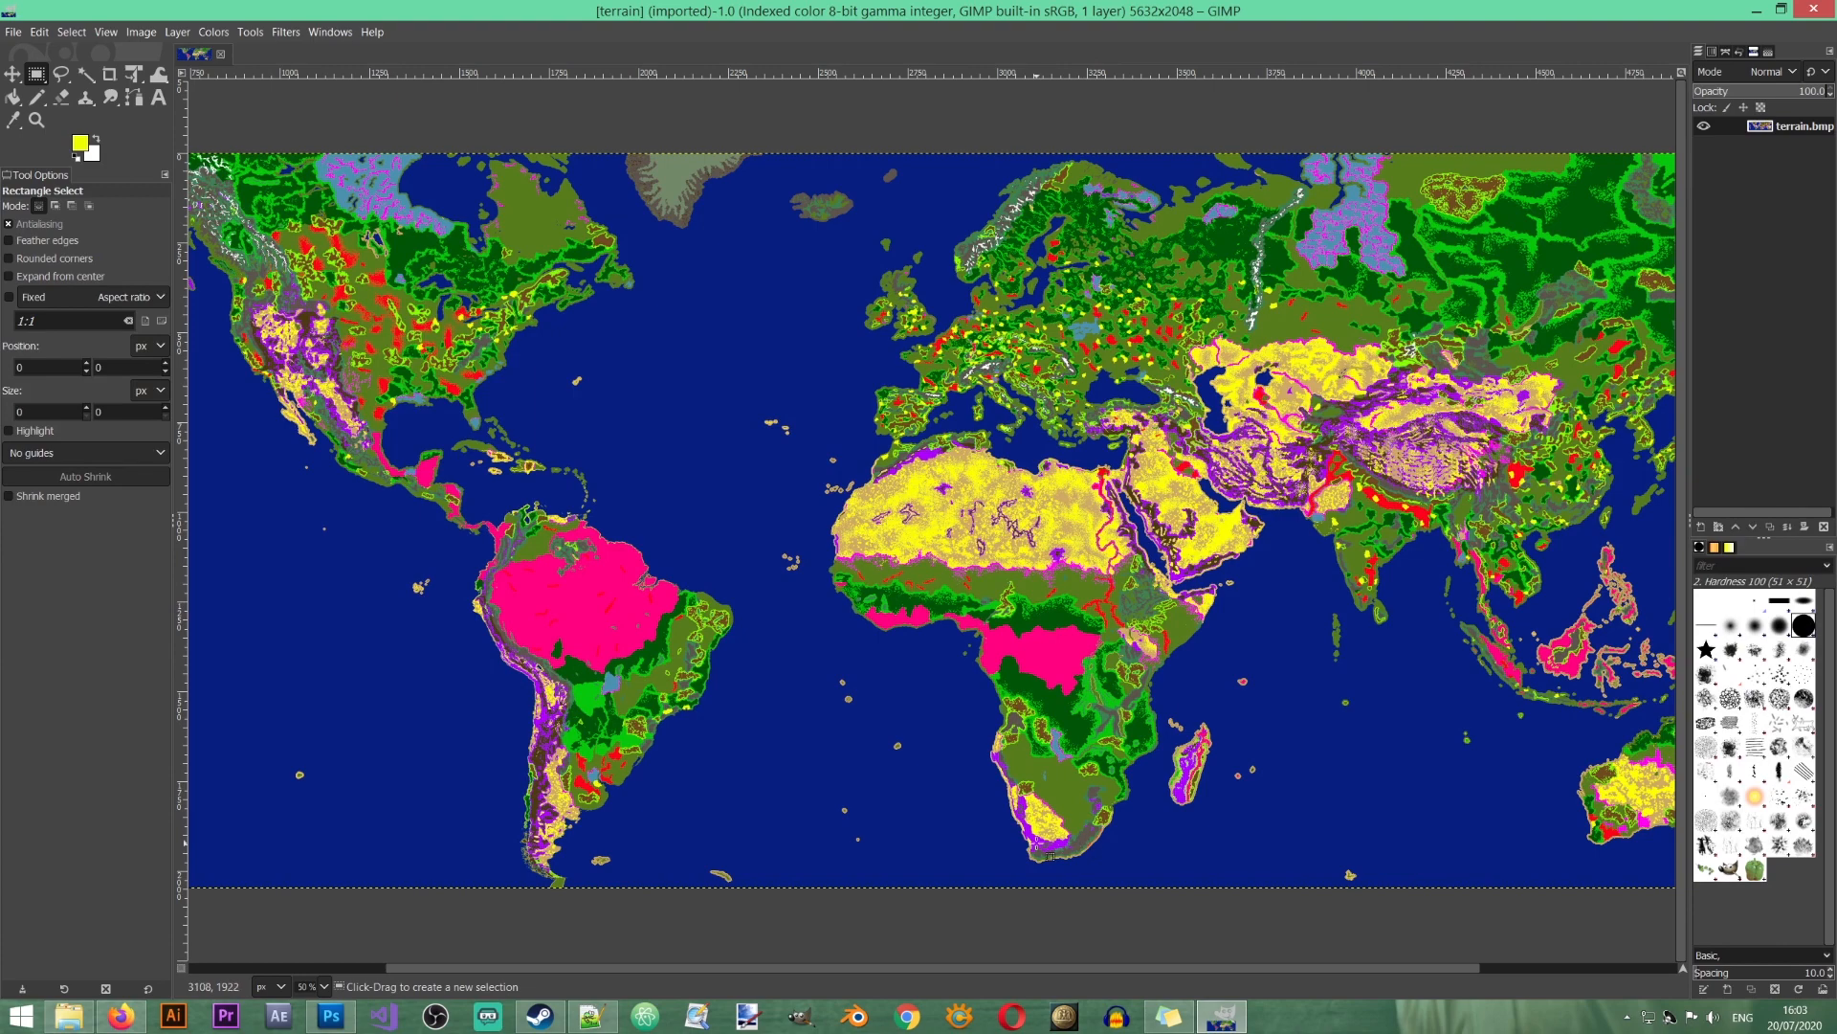
Step: Open provinces.bmp from the mod's map folder in GIMP alongside the terrain.bmp image
{"action": "scroll", "coordinate": [1050, 854], "scroll_direction": "up", "scroll_amount": 5, "text": "ctrl"}
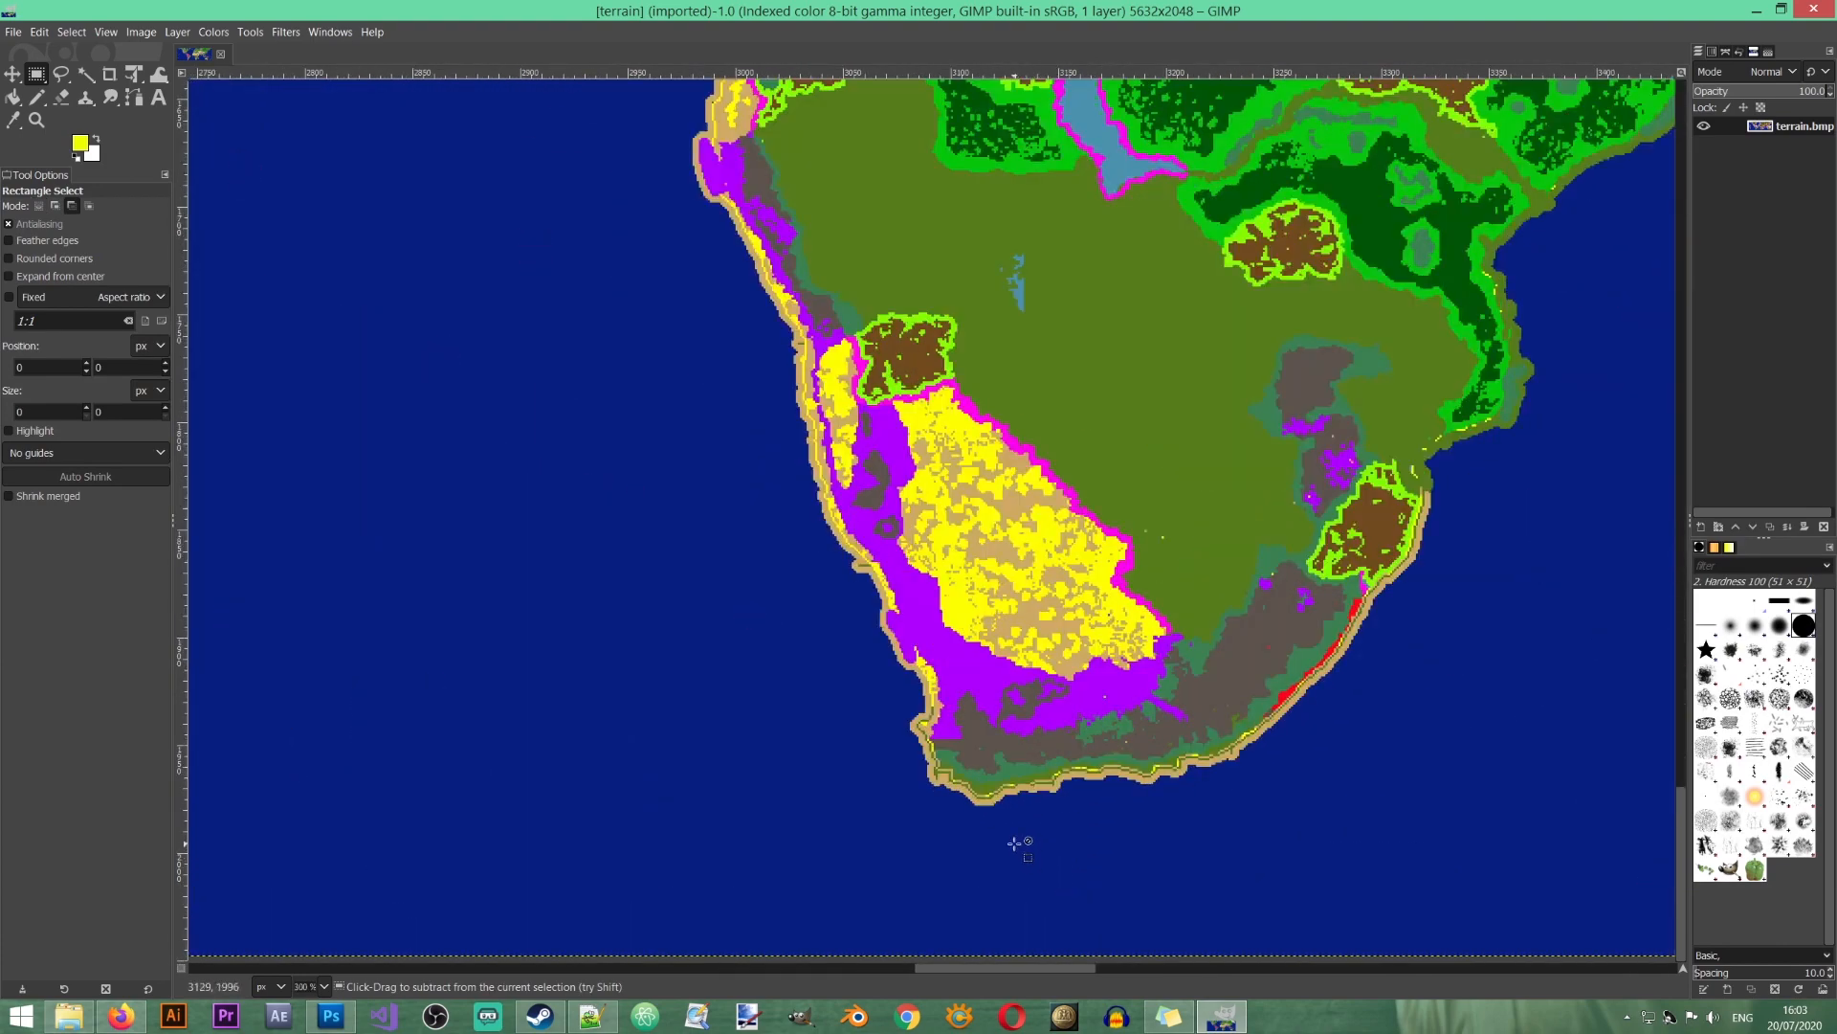
{"action": "scroll", "coordinate": [1014, 844], "scroll_direction": "up", "scroll_amount": 2, "text": "ctrl"}
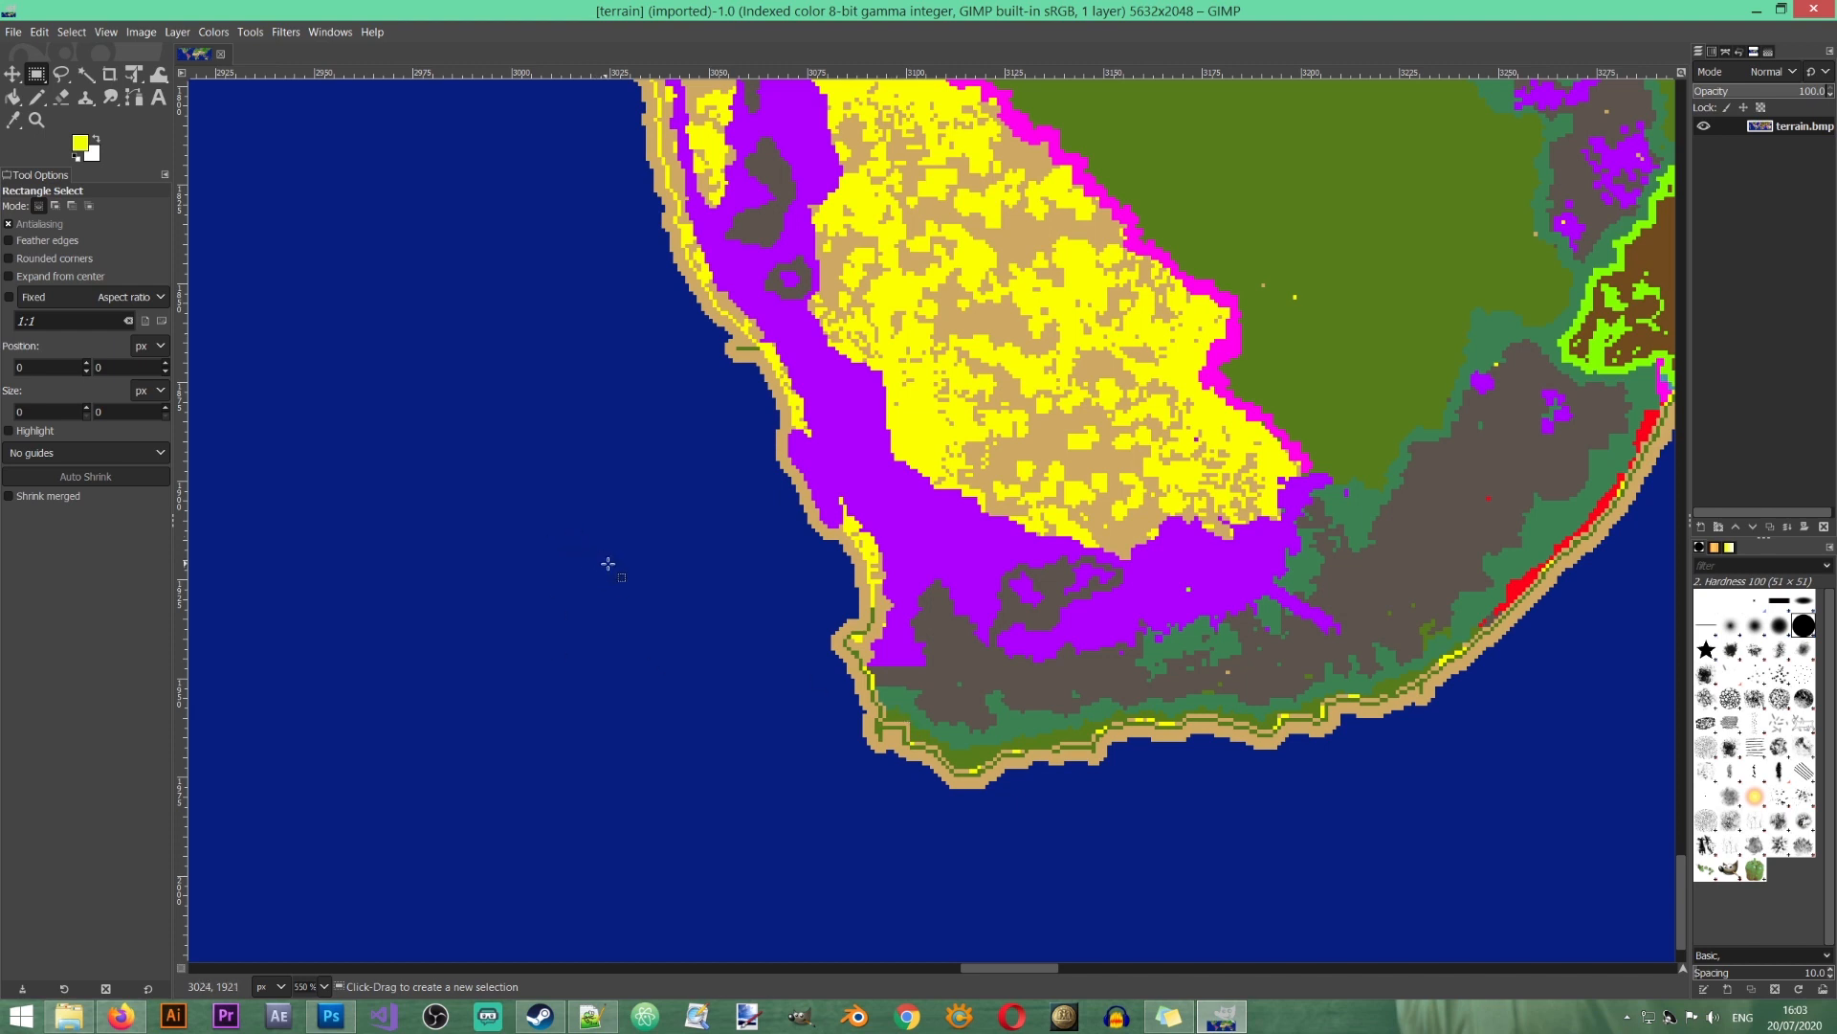
{"action": "left_click", "coordinate": [69, 1017]}
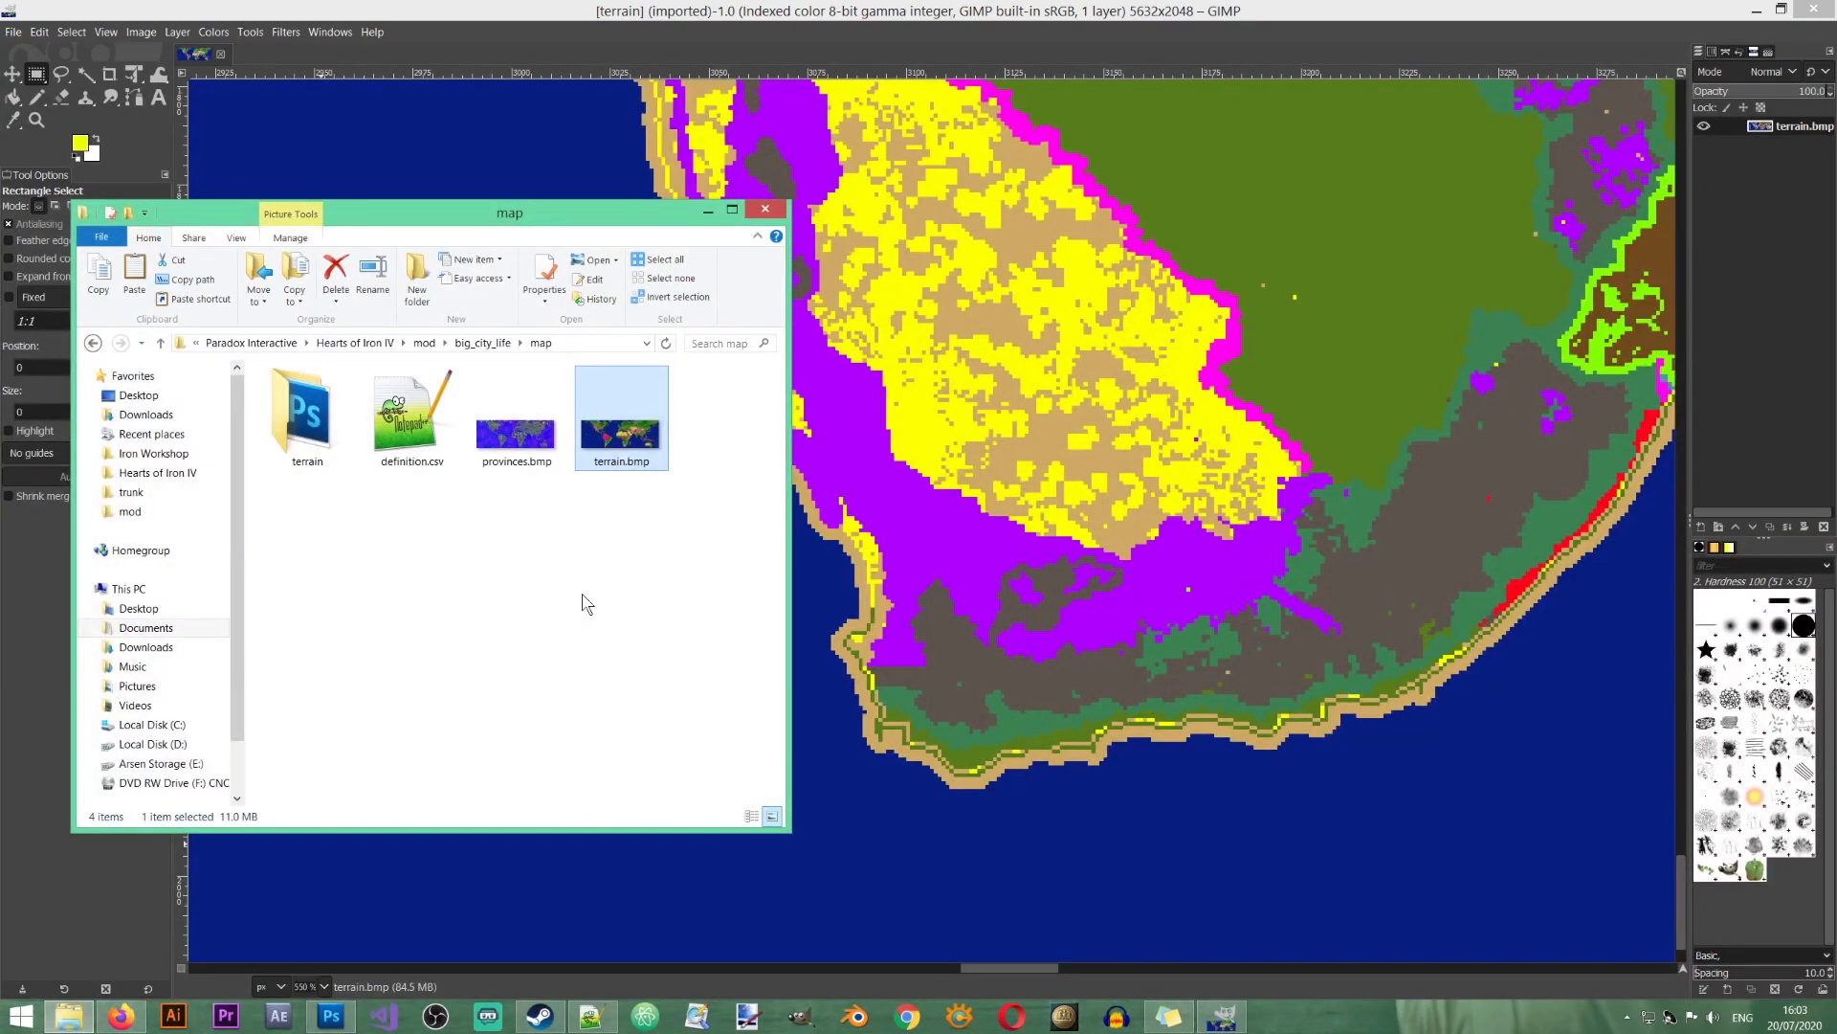
{"action": "right_click", "coordinate": [525, 447]}
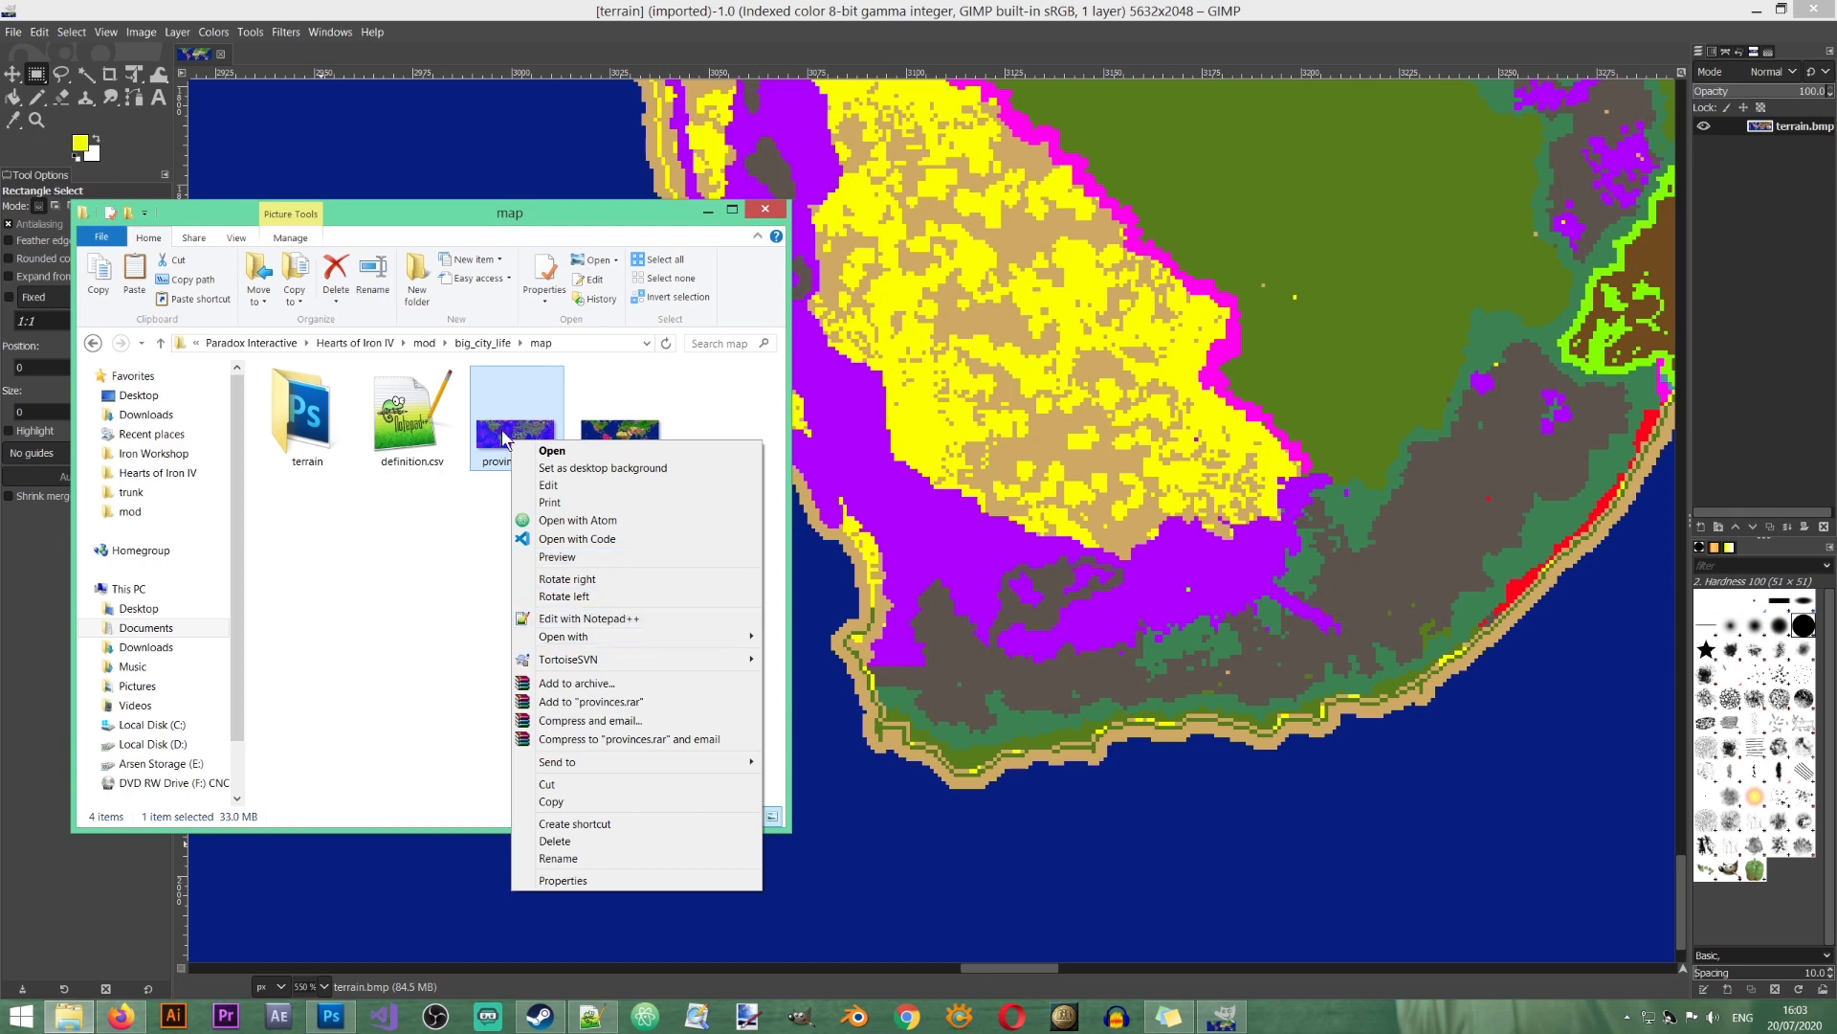
{"action": "mouse_move", "coordinate": [601, 638]}
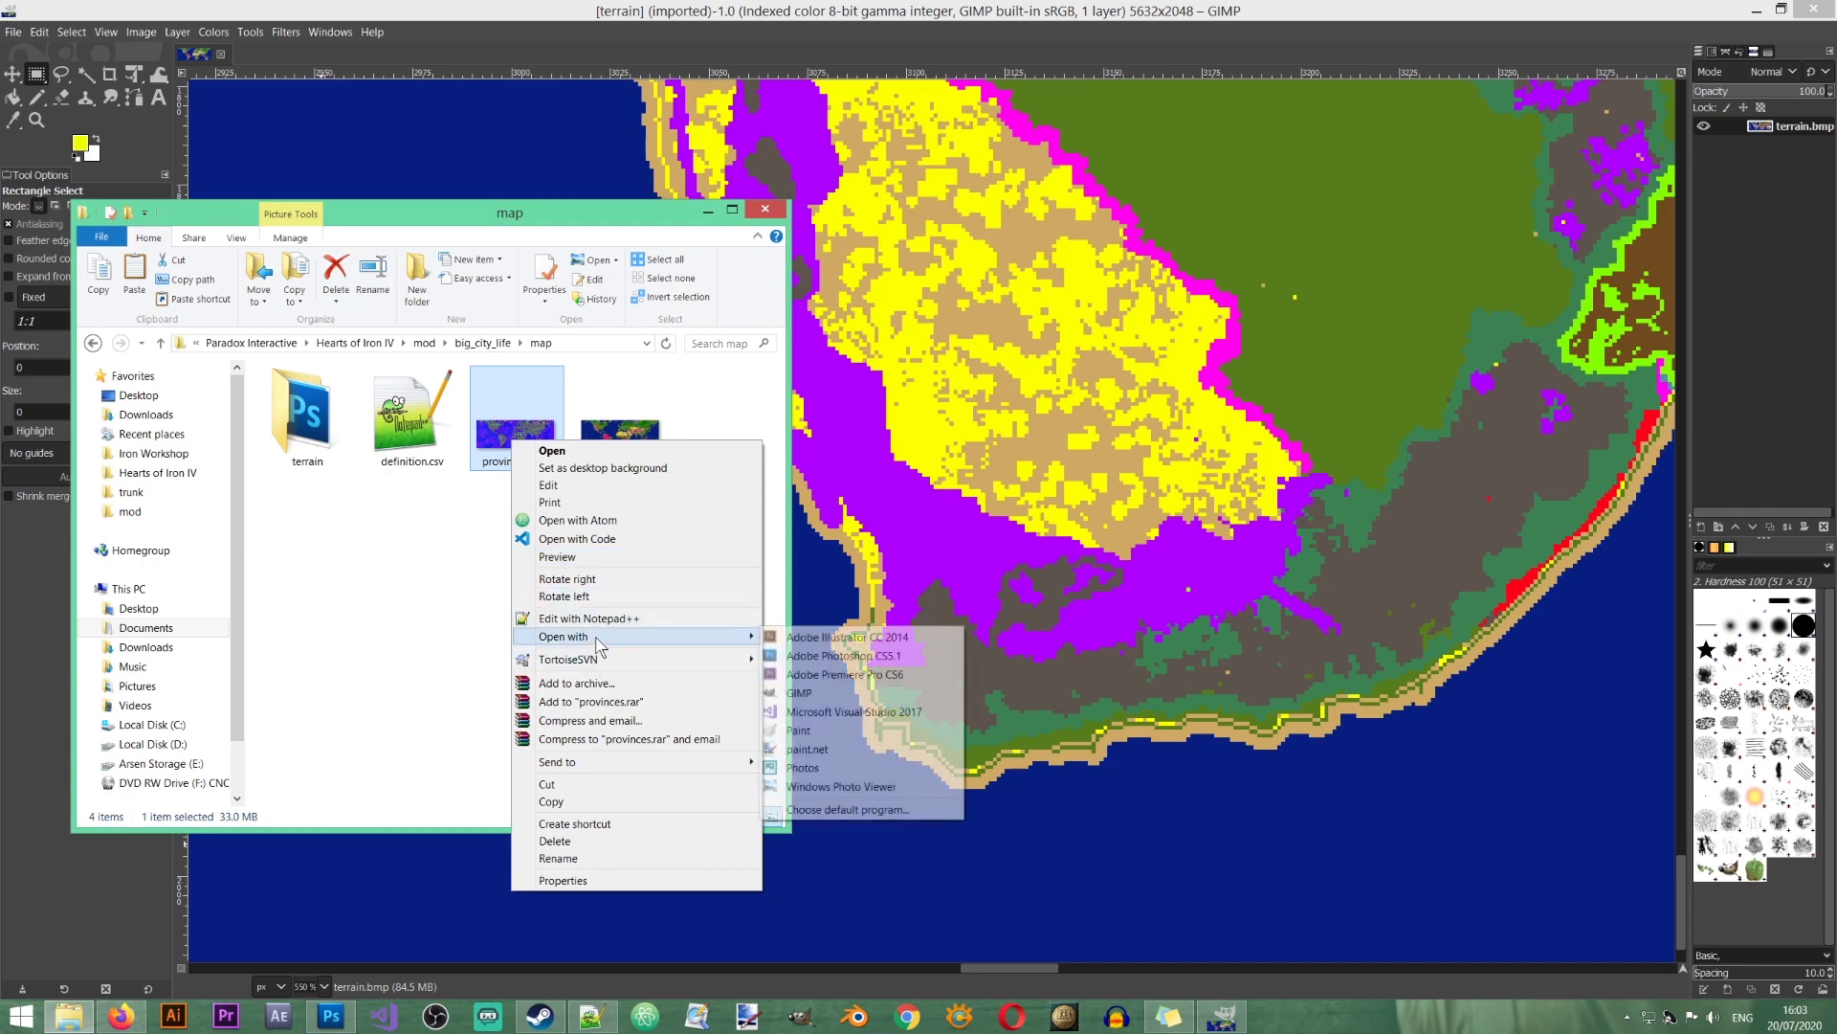
{"action": "left_click", "coordinate": [814, 693]}
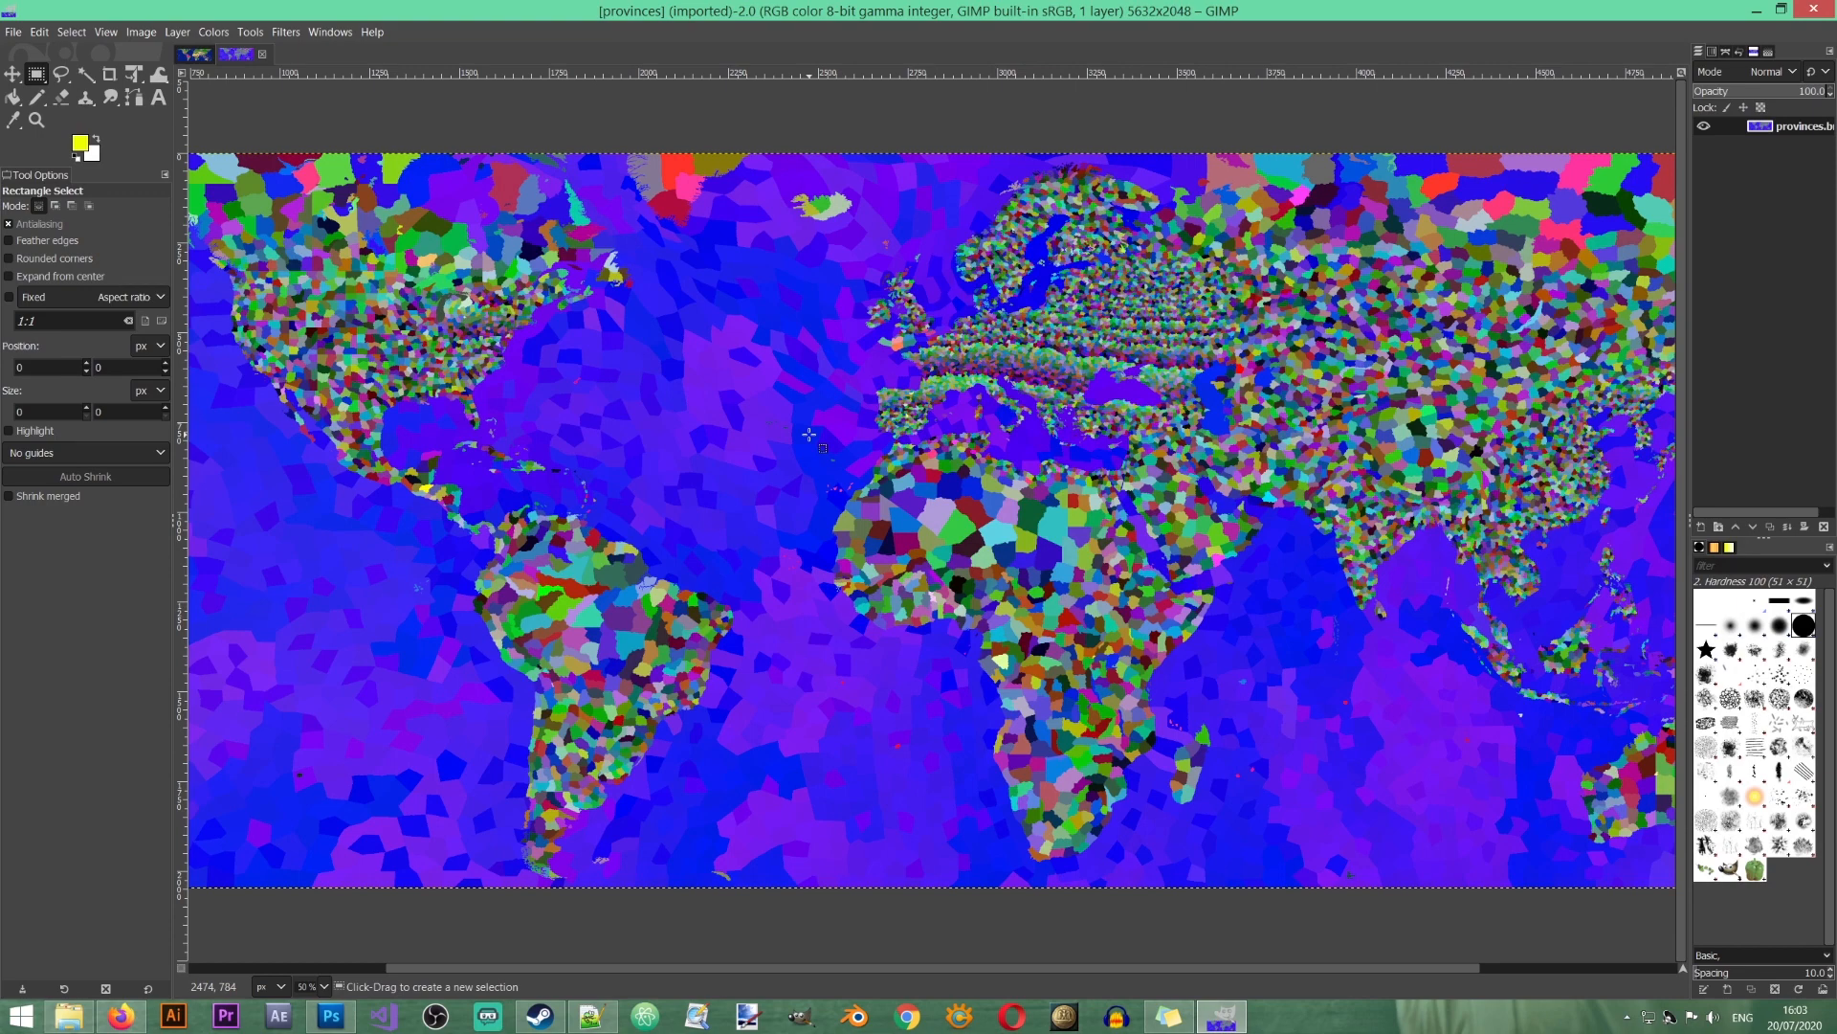
Step: Copy the entire provinces image and paste it into the terrain.bmp image as a new layer
{"action": "key", "text": "ctrl+a"}
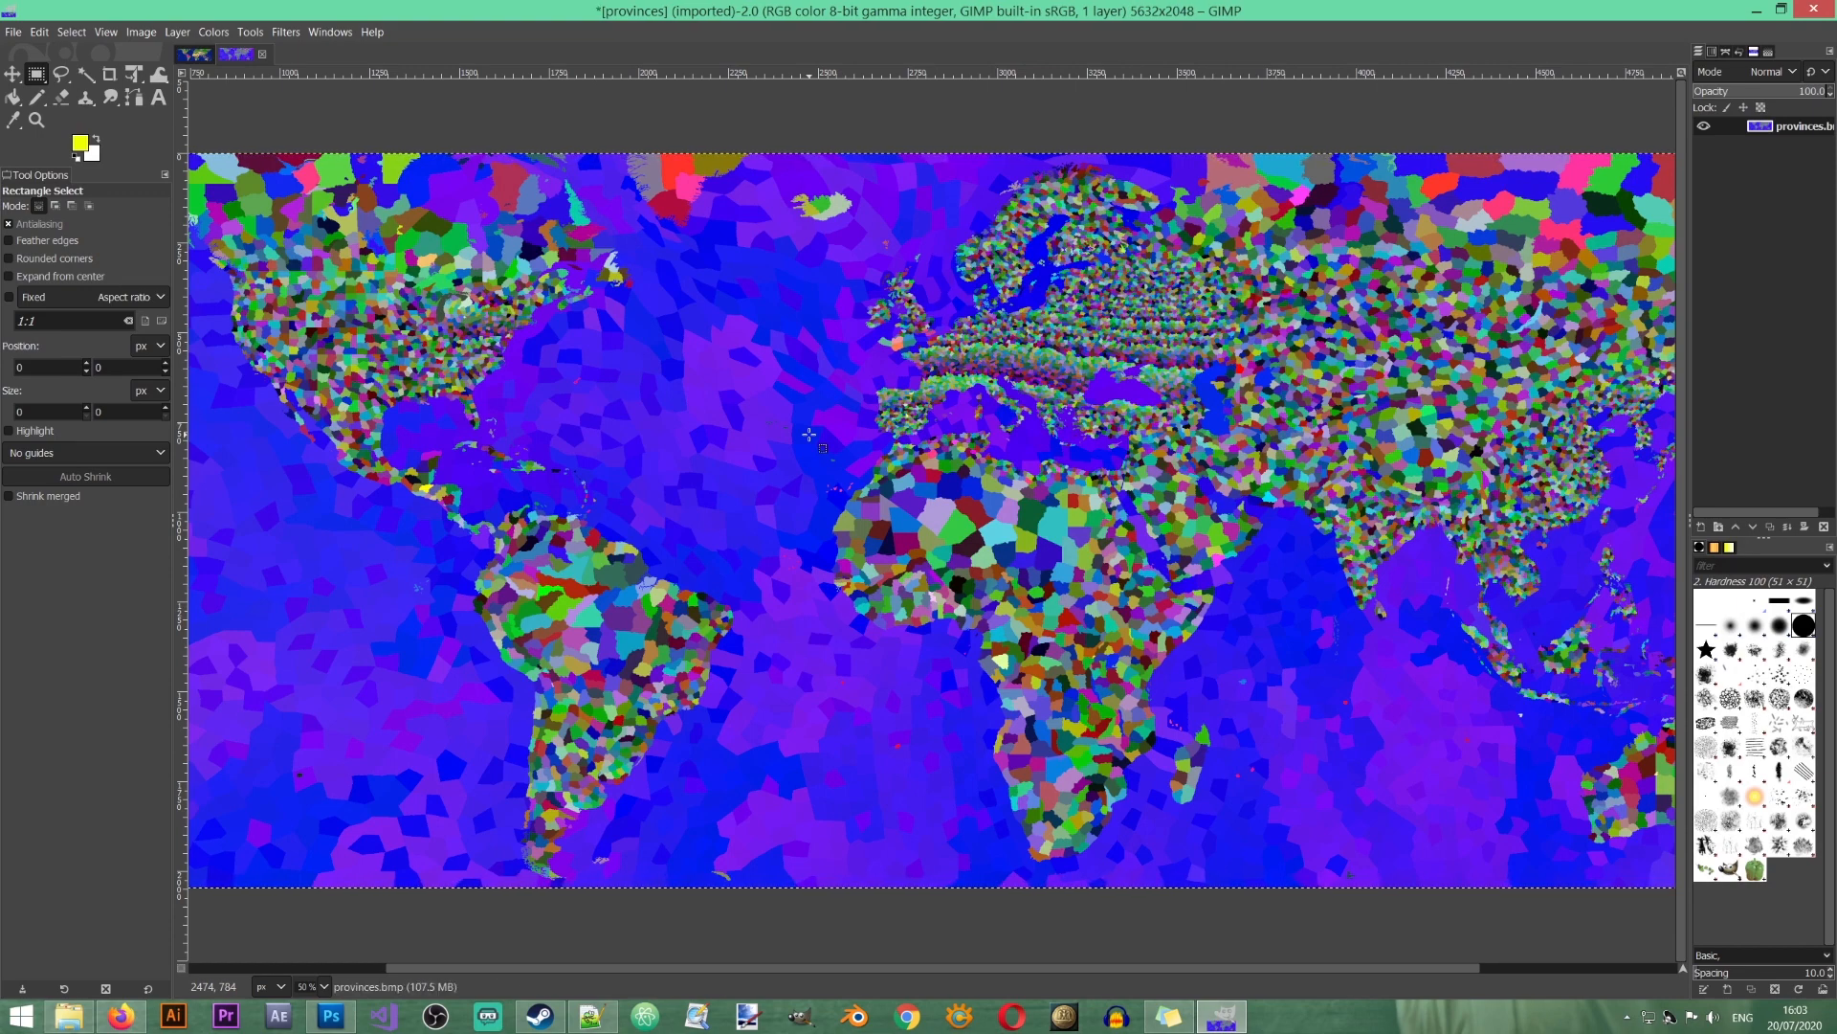
{"action": "key", "text": "ctrl+c"}
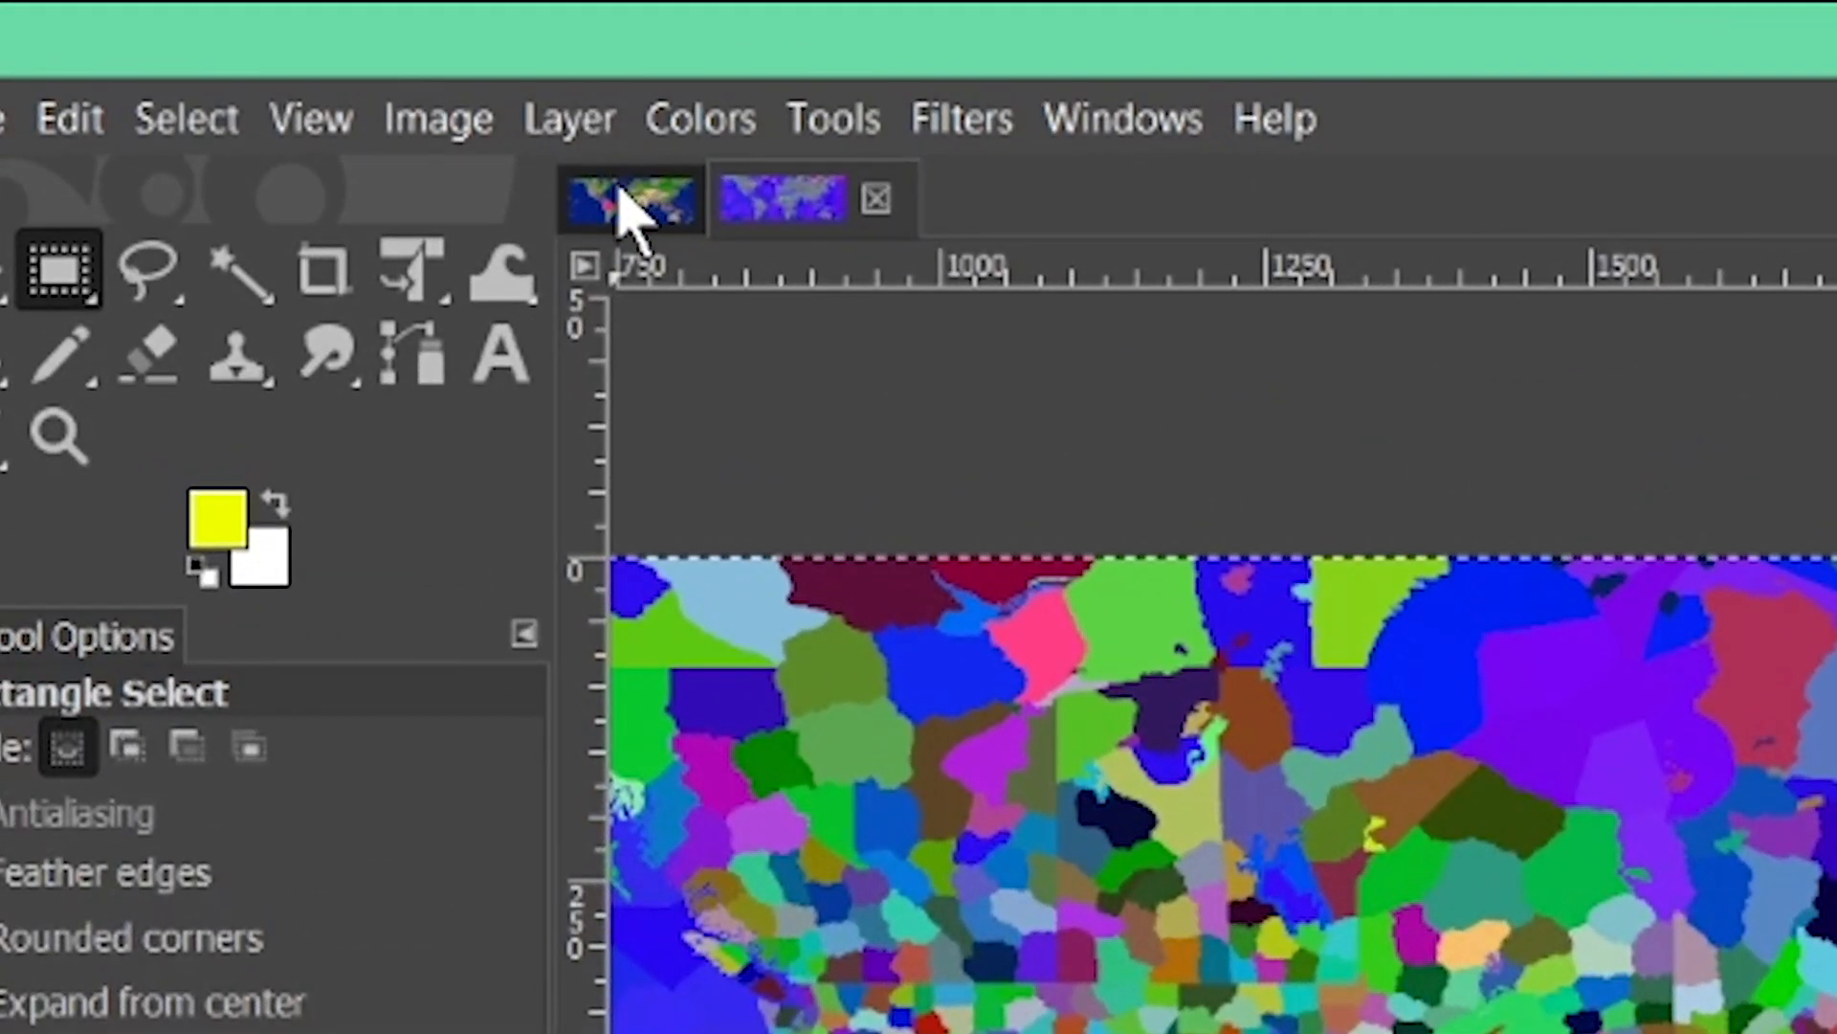
{"action": "left_click", "coordinate": [627, 206]}
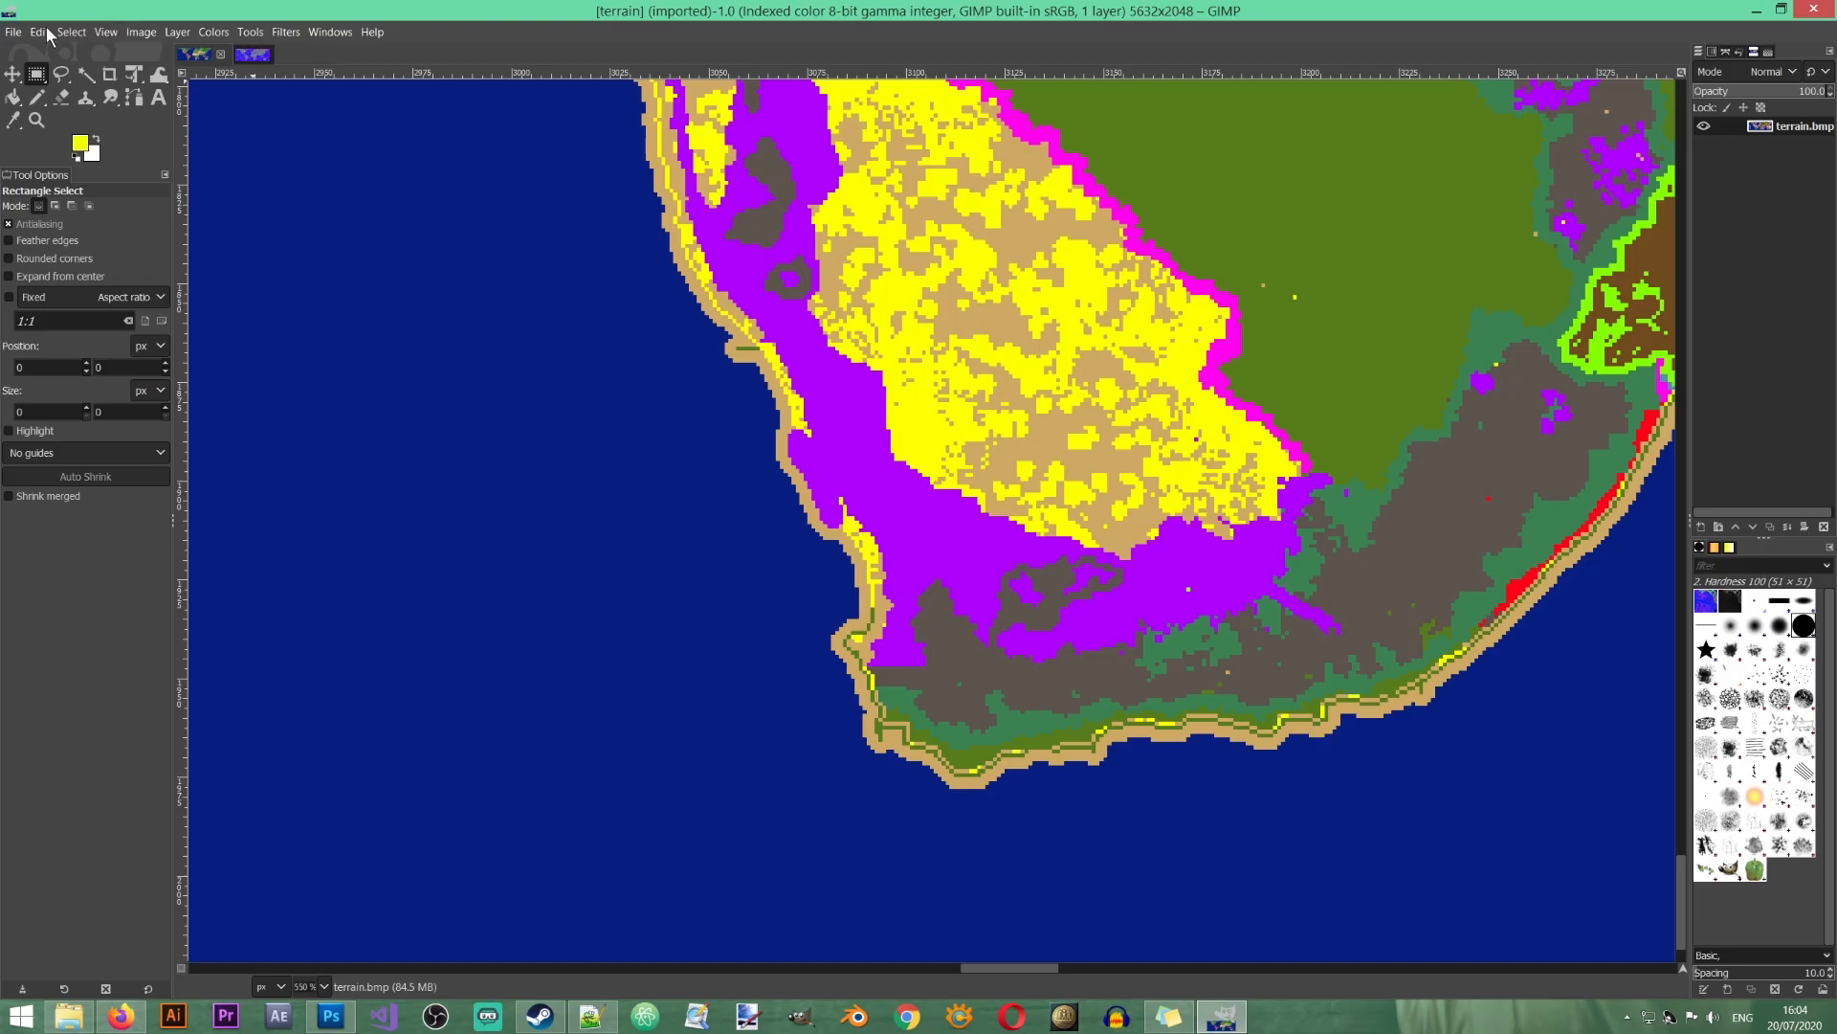
{"action": "left_click", "coordinate": [87, 134]}
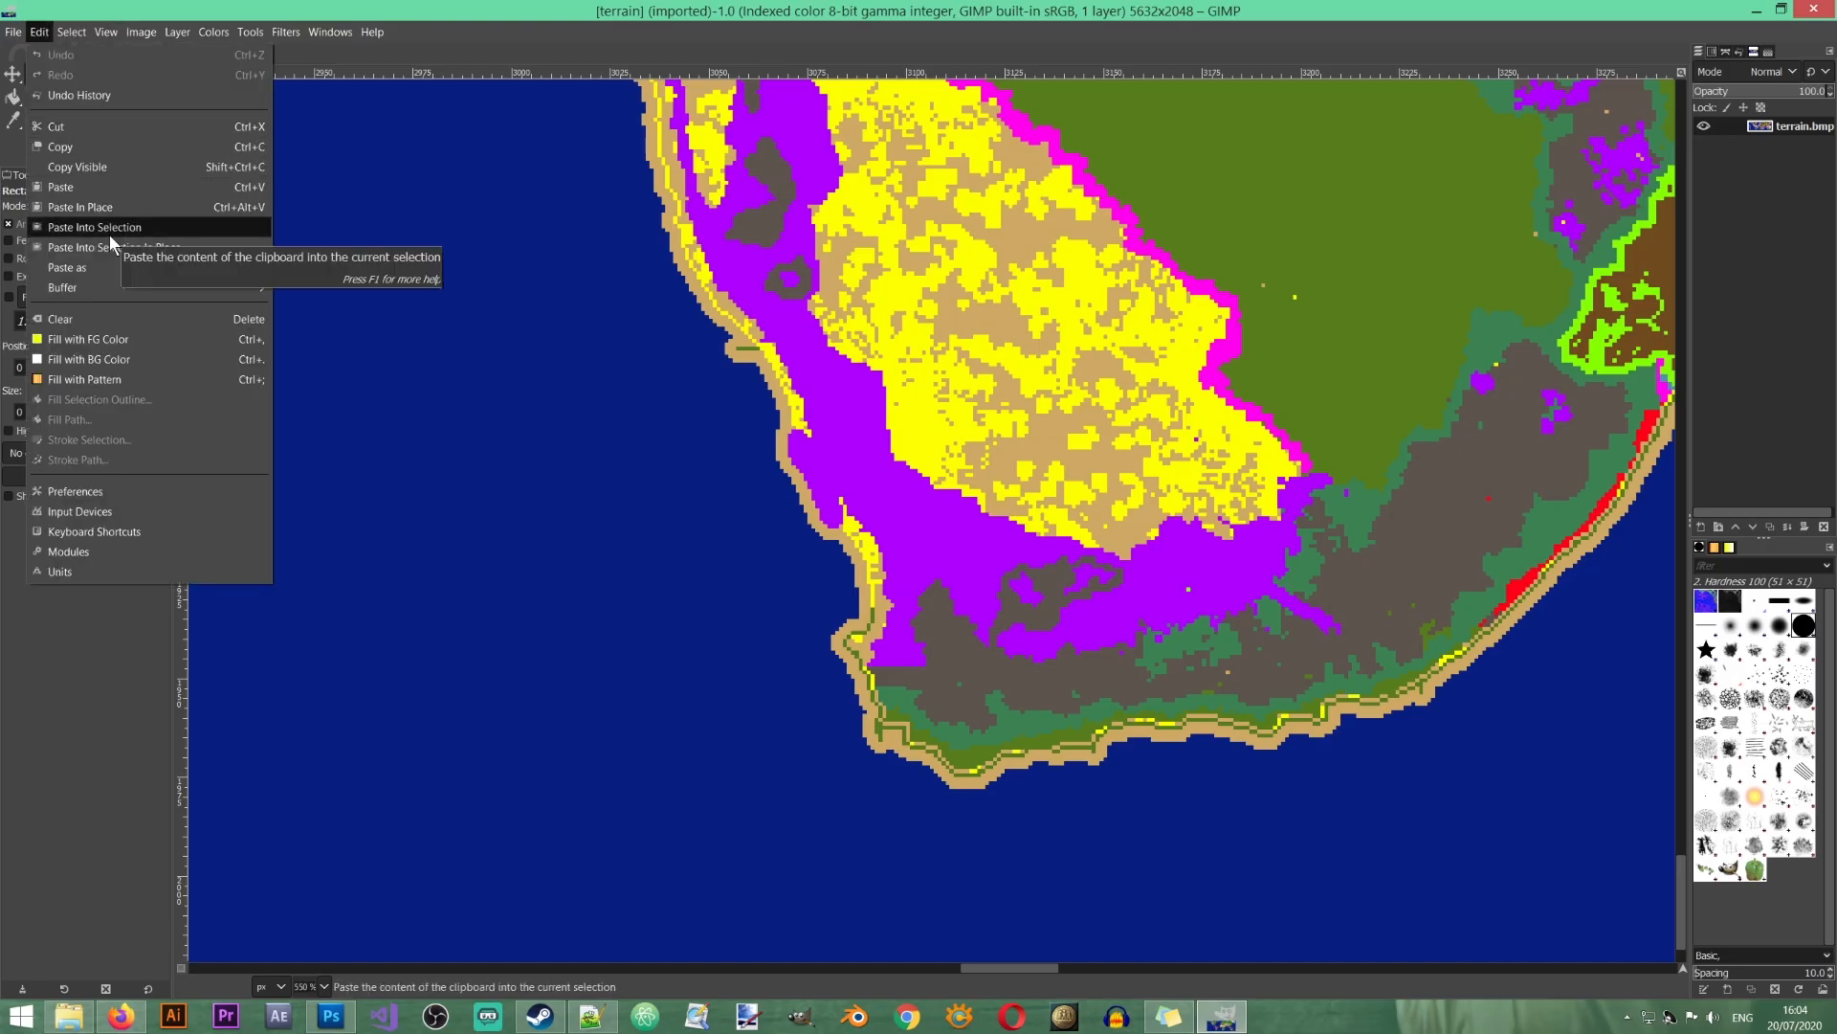
{"action": "mouse_move", "coordinate": [150, 269]}
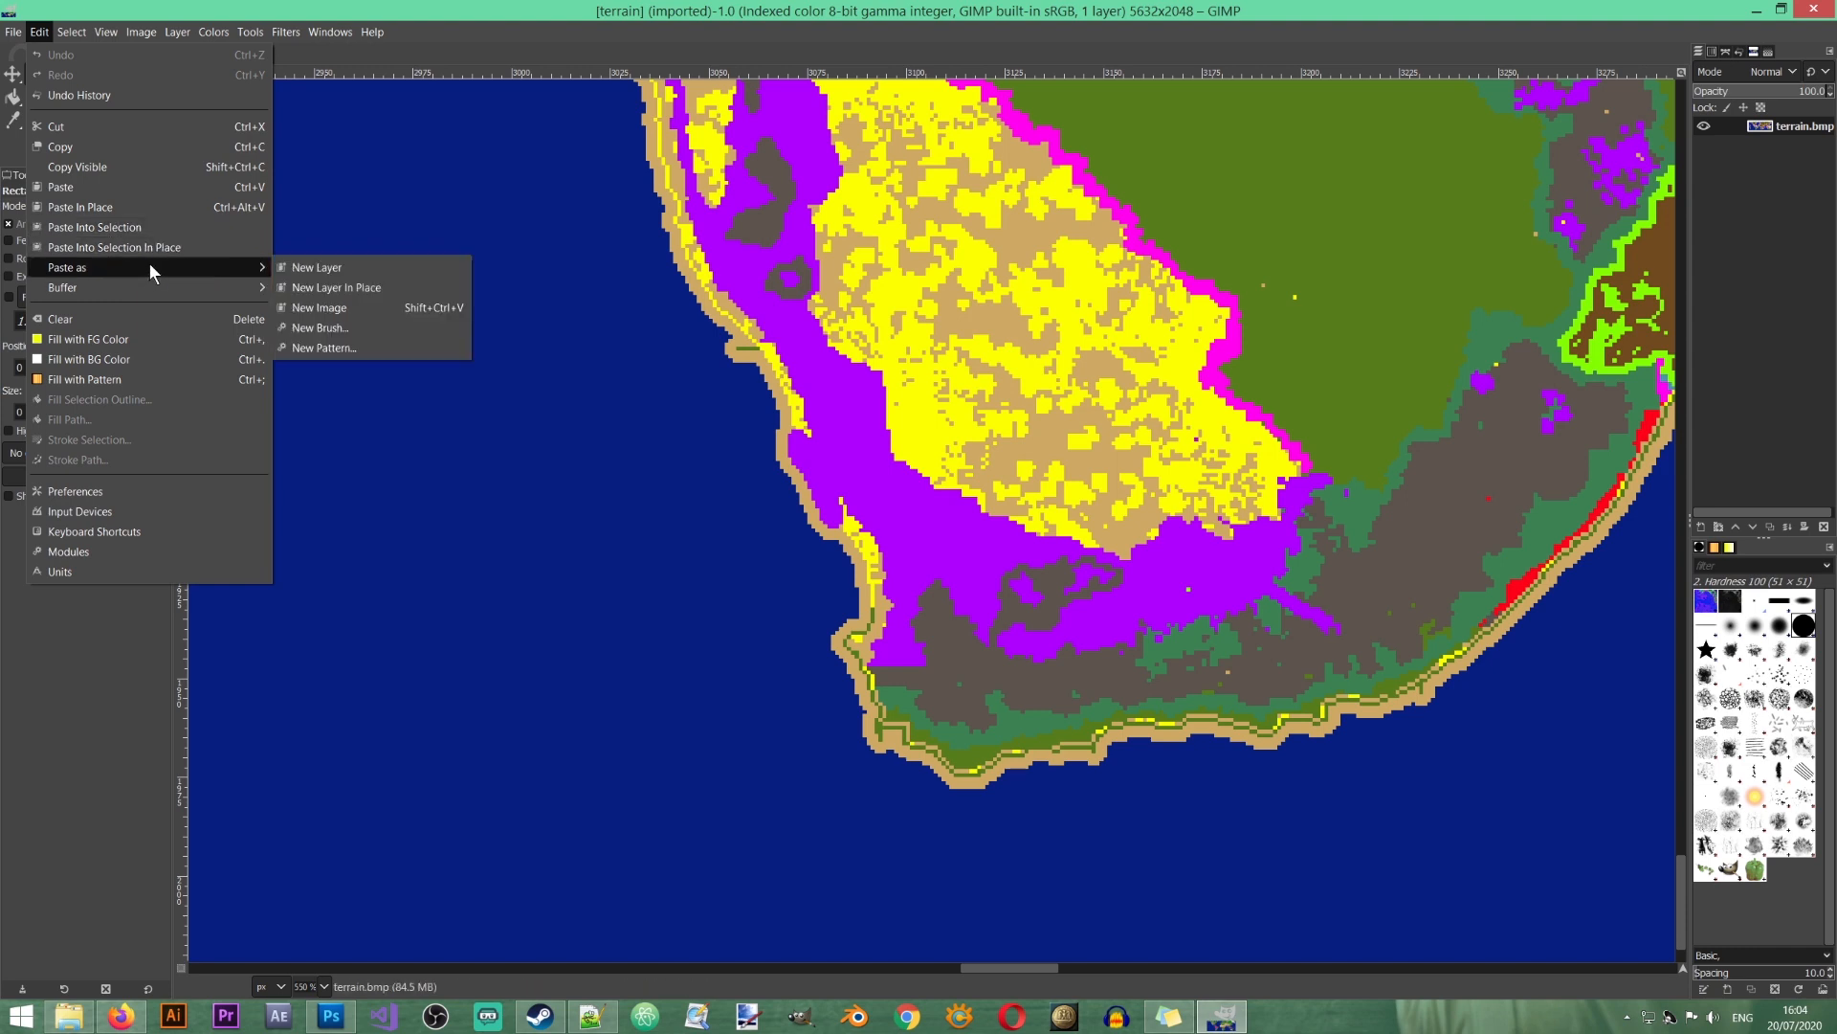
{"action": "left_click", "coordinate": [360, 272]}
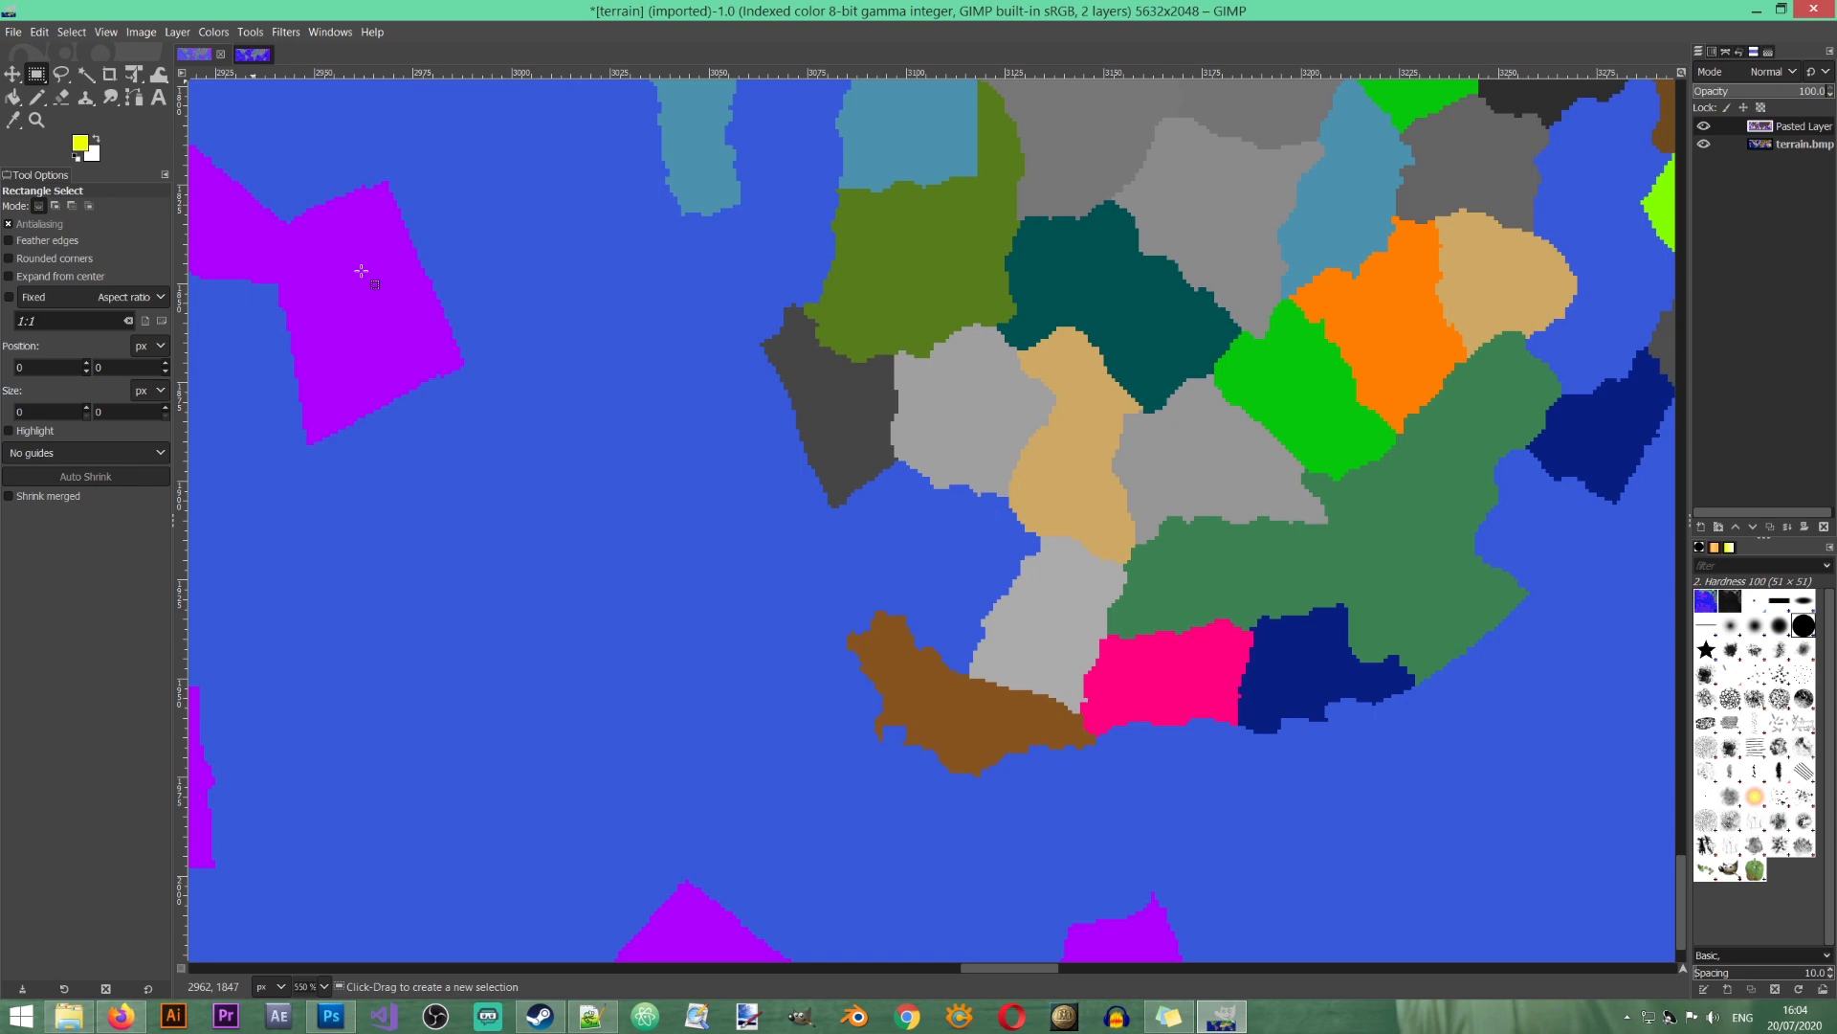
Step: Examine the pasted provinces layer around southern Africa and the layer stack of the terrain image
{"action": "scroll", "coordinate": [893, 520], "scroll_direction": "down", "scroll_amount": 2}
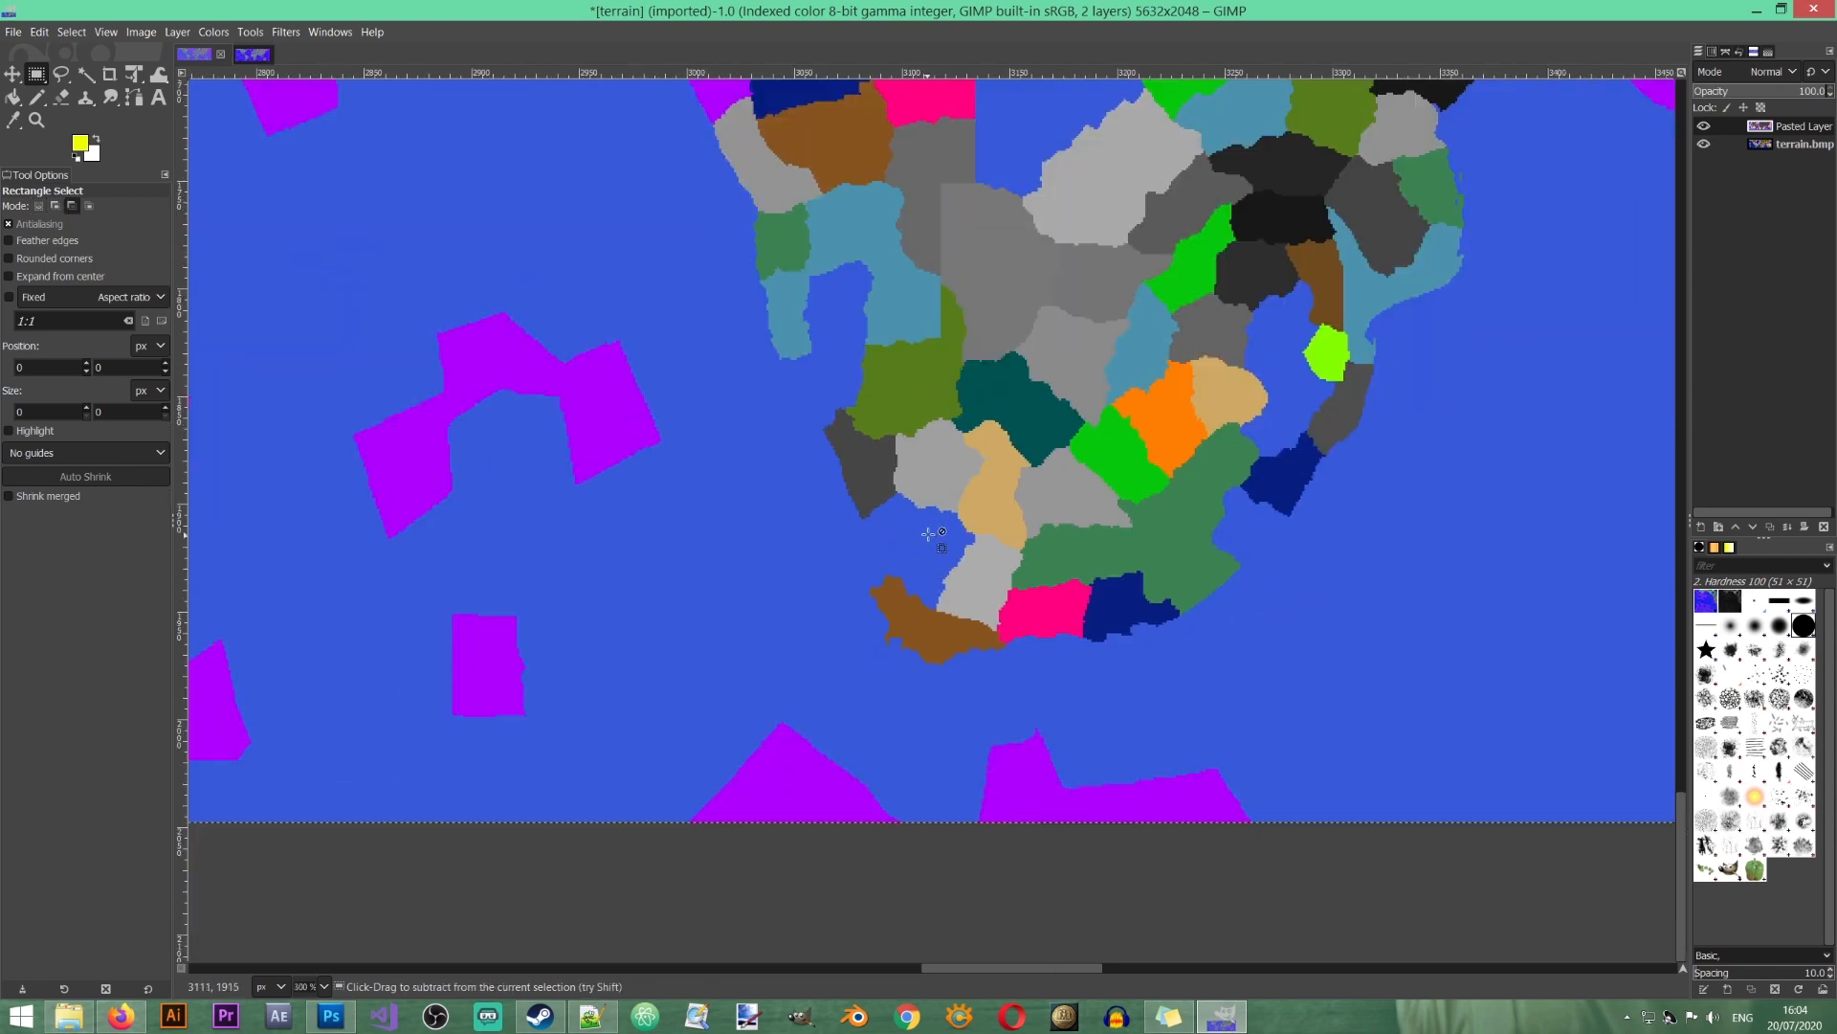
{"action": "scroll", "coordinate": [928, 533], "scroll_direction": "up", "scroll_amount": 1}
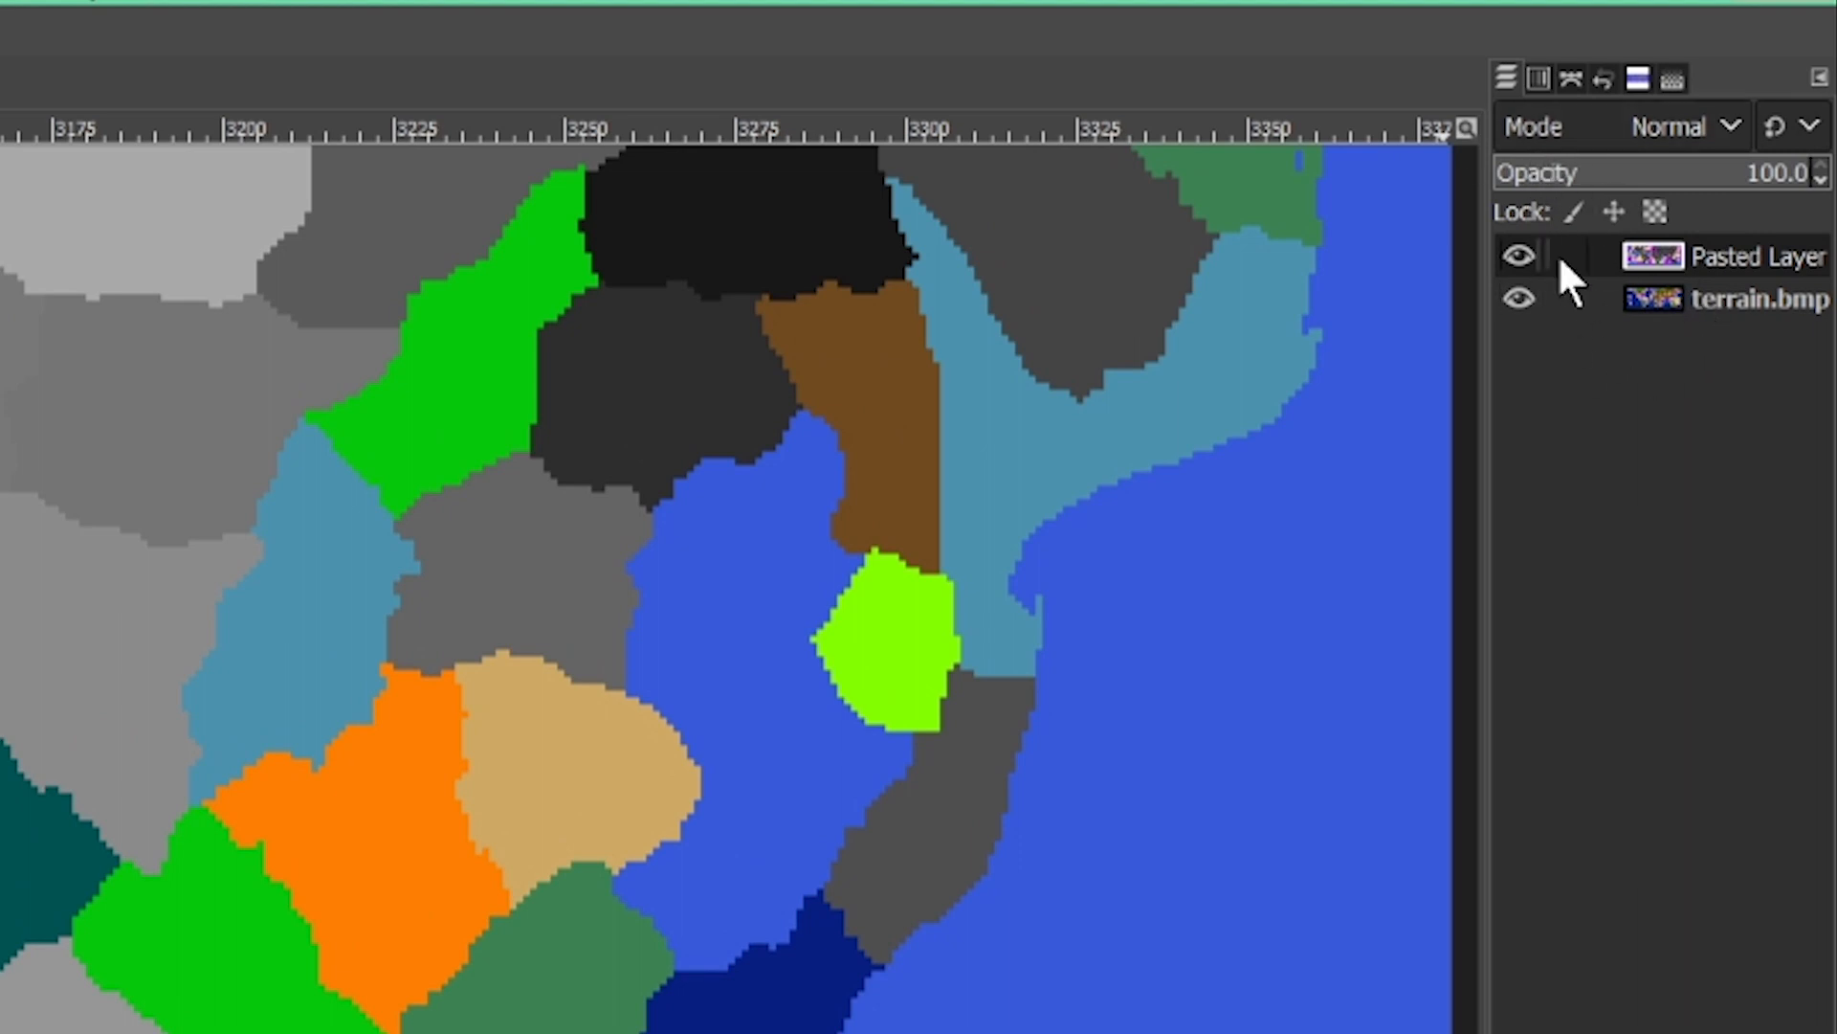
{"action": "left_click", "coordinate": [1532, 77]}
{"action": "left_click", "coordinate": [1504, 76]}
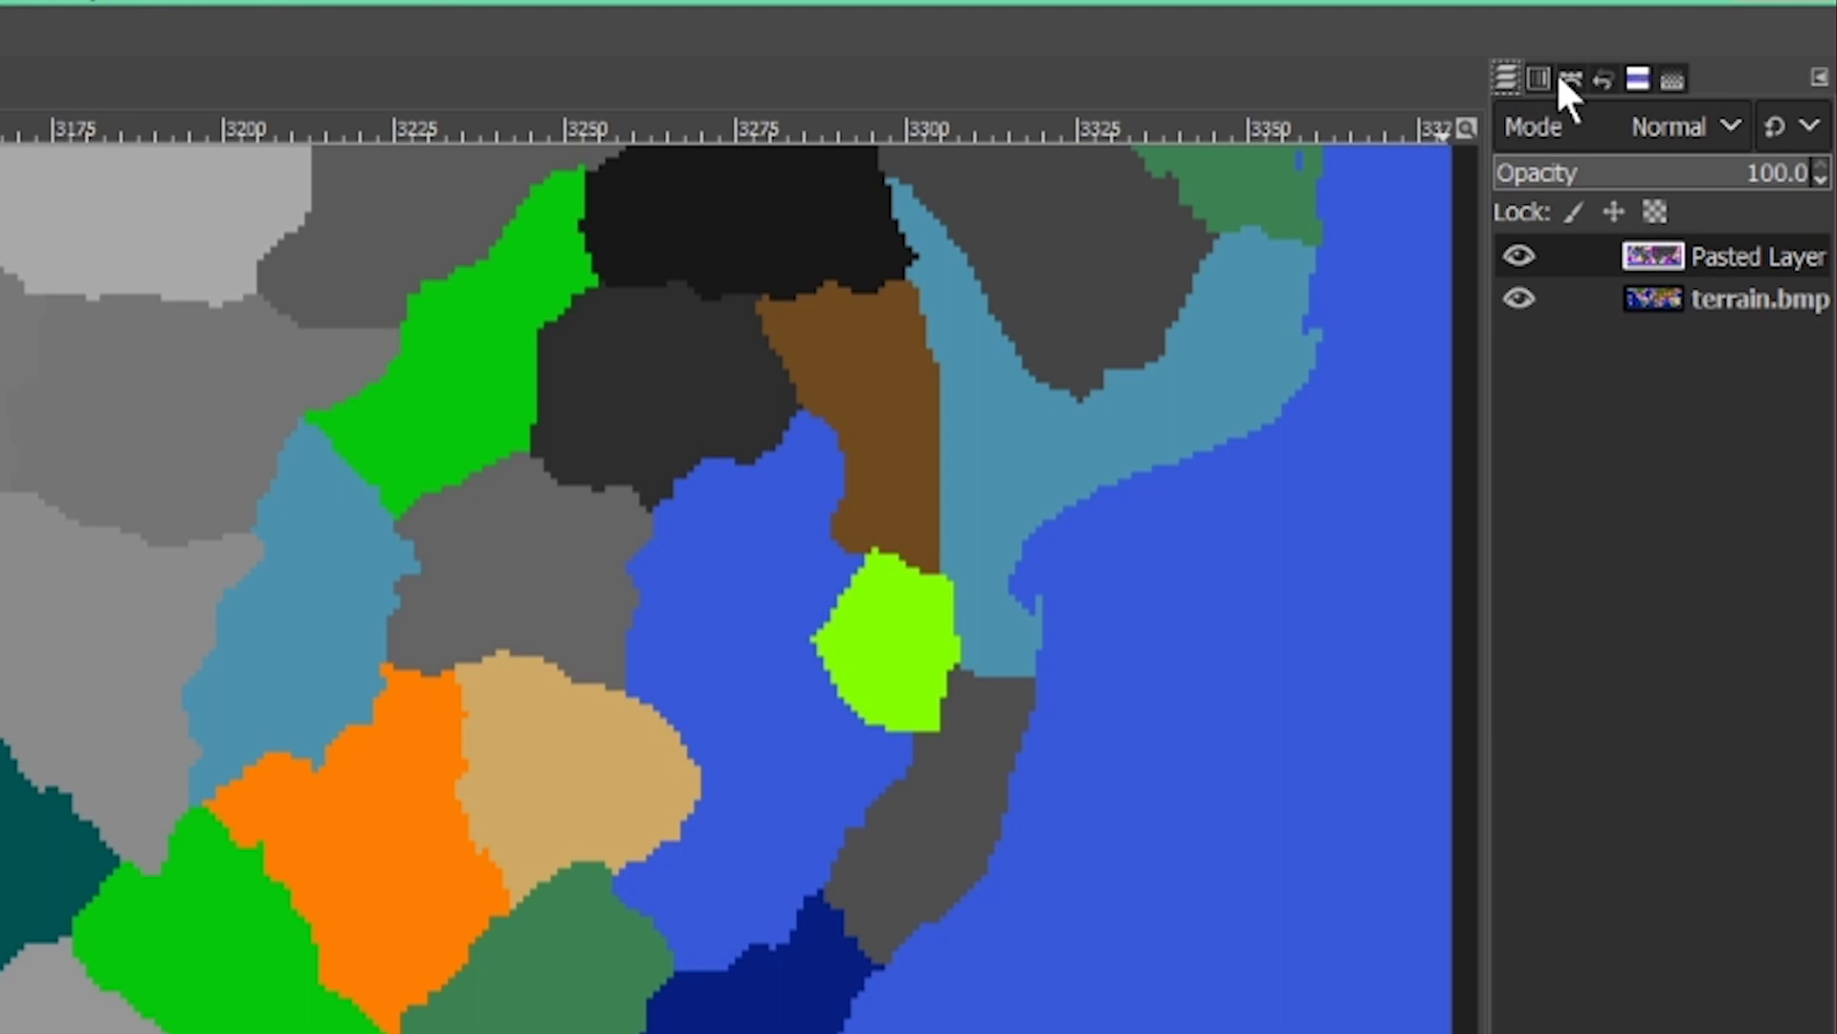
{"action": "left_click", "coordinate": [1604, 79]}
{"action": "left_click", "coordinate": [1639, 79]}
{"action": "left_click", "coordinate": [1591, 80]}
{"action": "left_click", "coordinate": [1539, 77]}
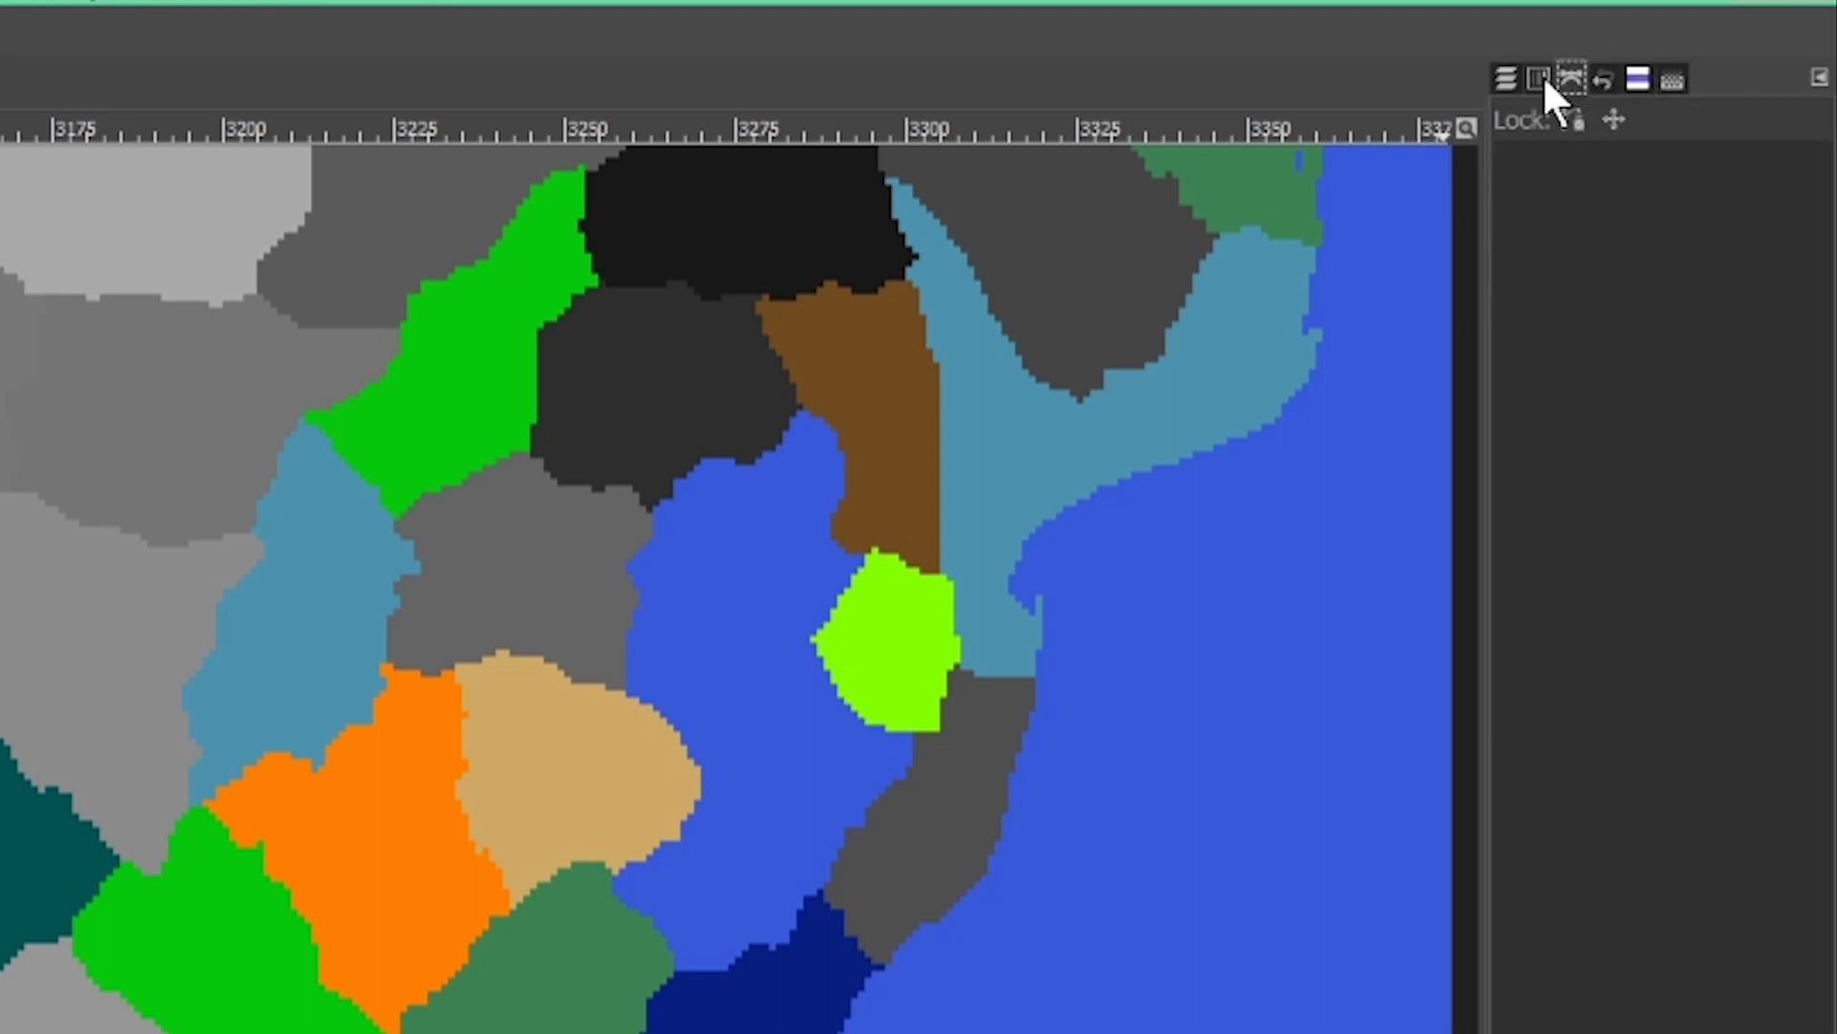
{"action": "left_click", "coordinate": [1508, 77]}
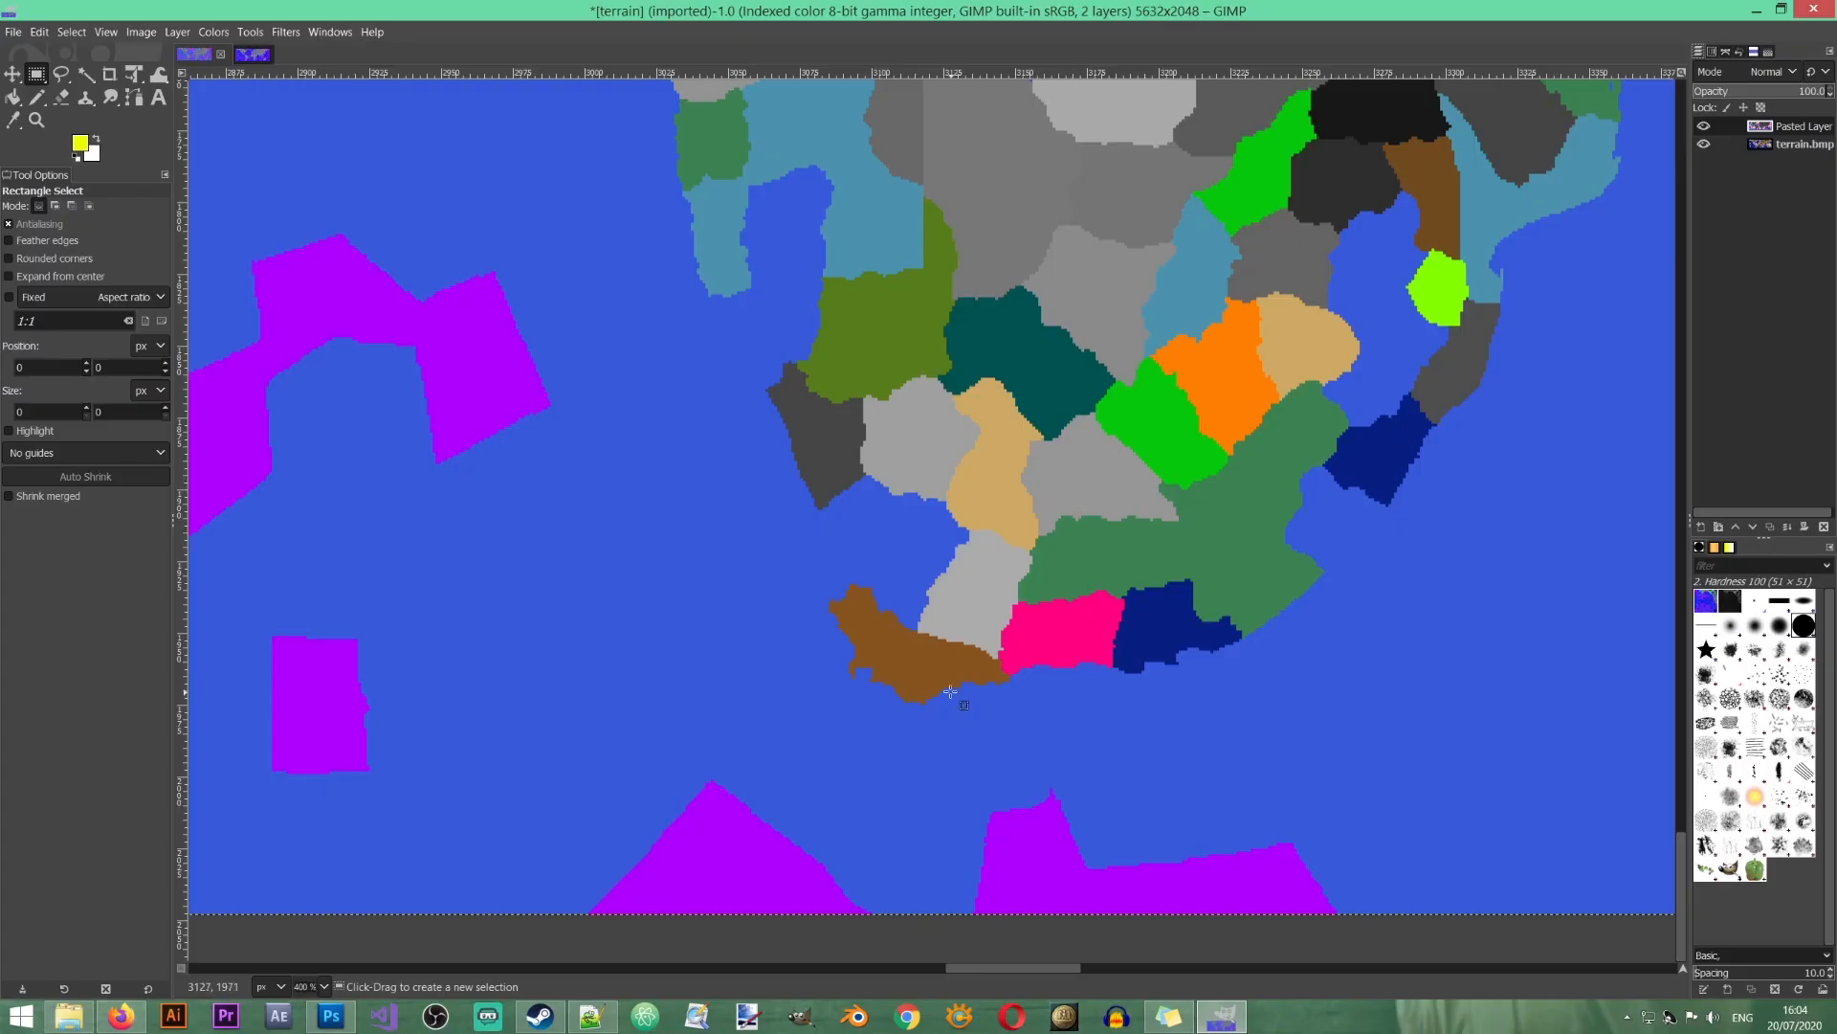
Step: Fuzzy-select the brown province at the southwestern tip of Africa on the pasted provinces layer
{"action": "scroll", "coordinate": [952, 693], "scroll_direction": "up", "scroll_amount": 3}
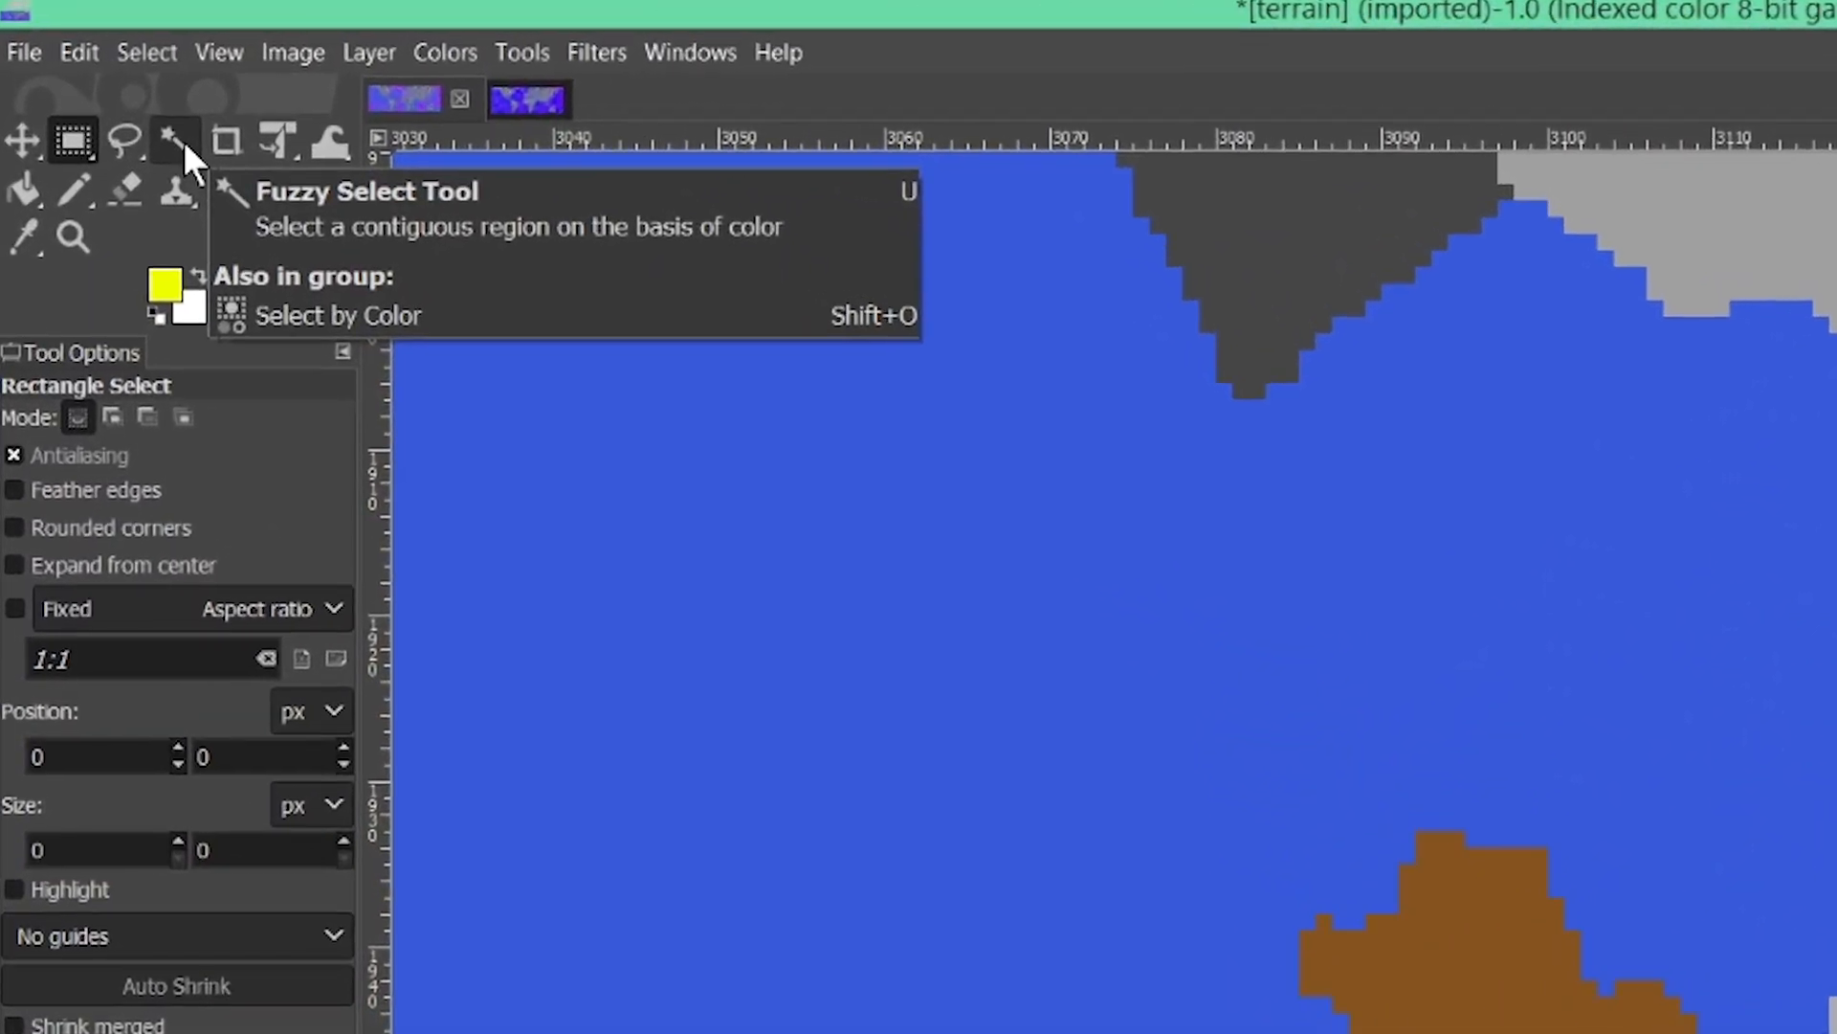
{"action": "left_click", "coordinate": [174, 142]}
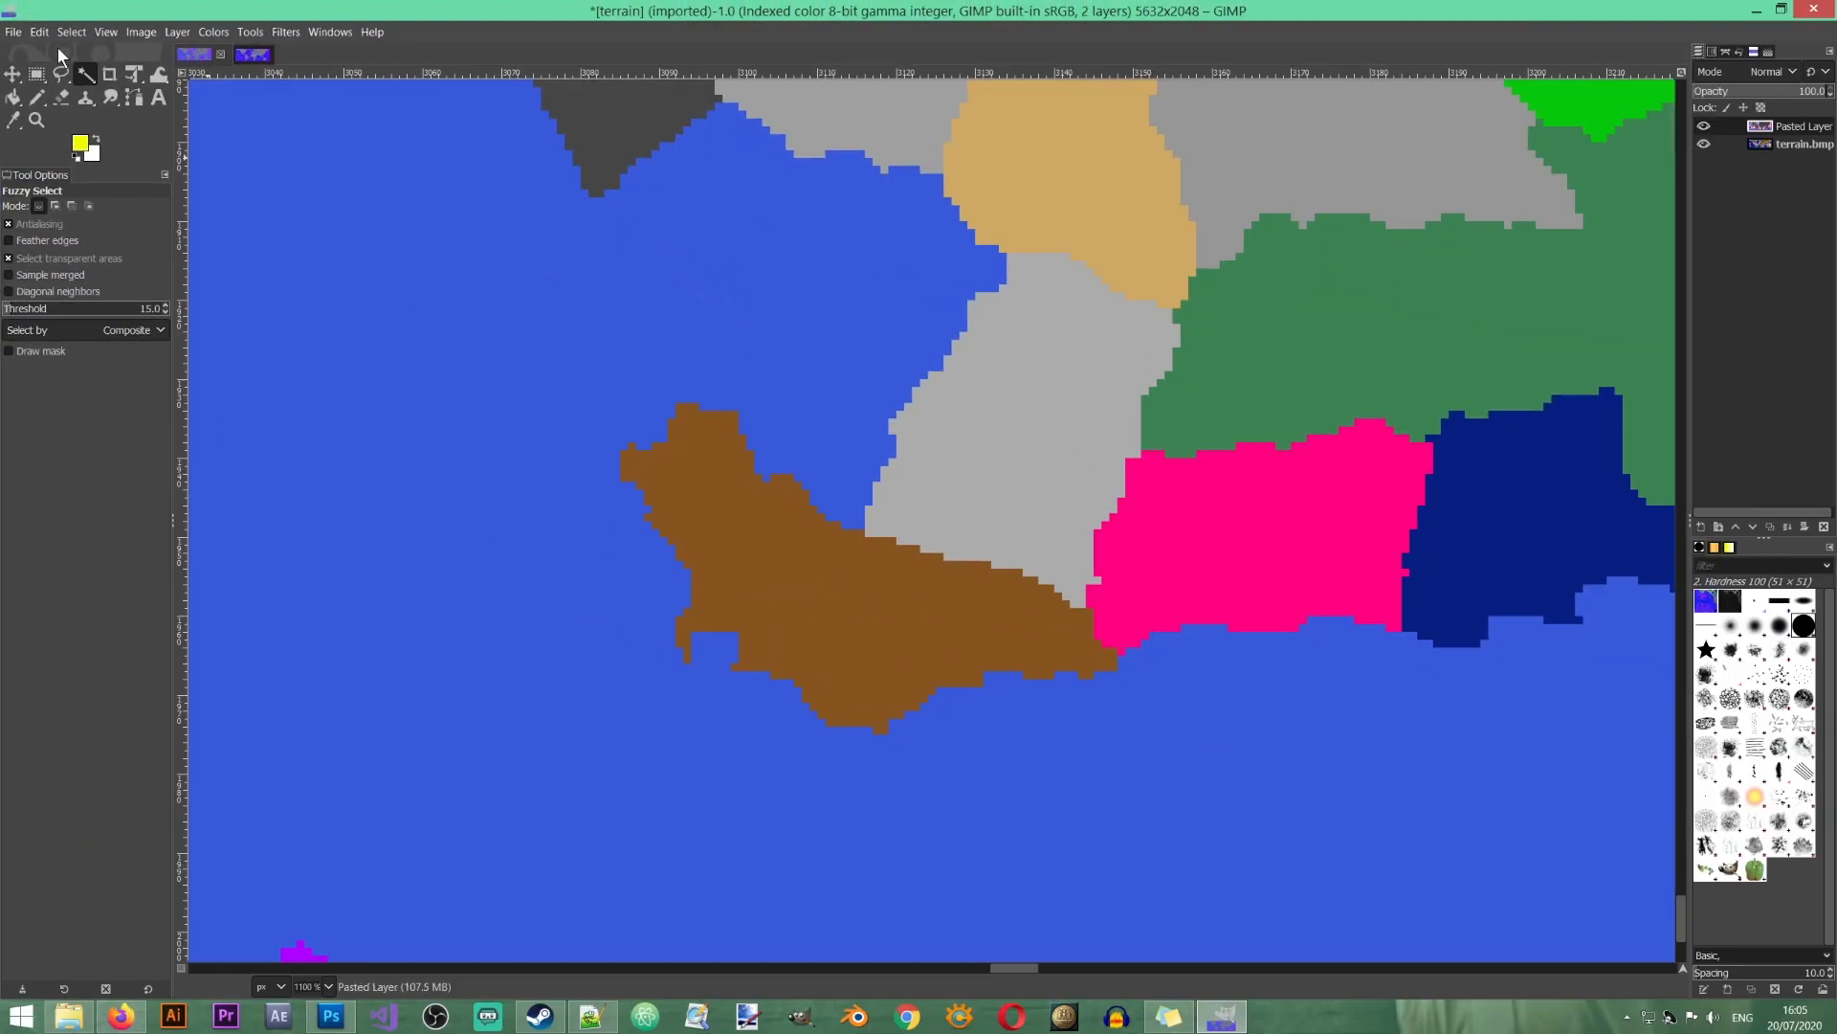
{"action": "left_click", "coordinate": [811, 617]}
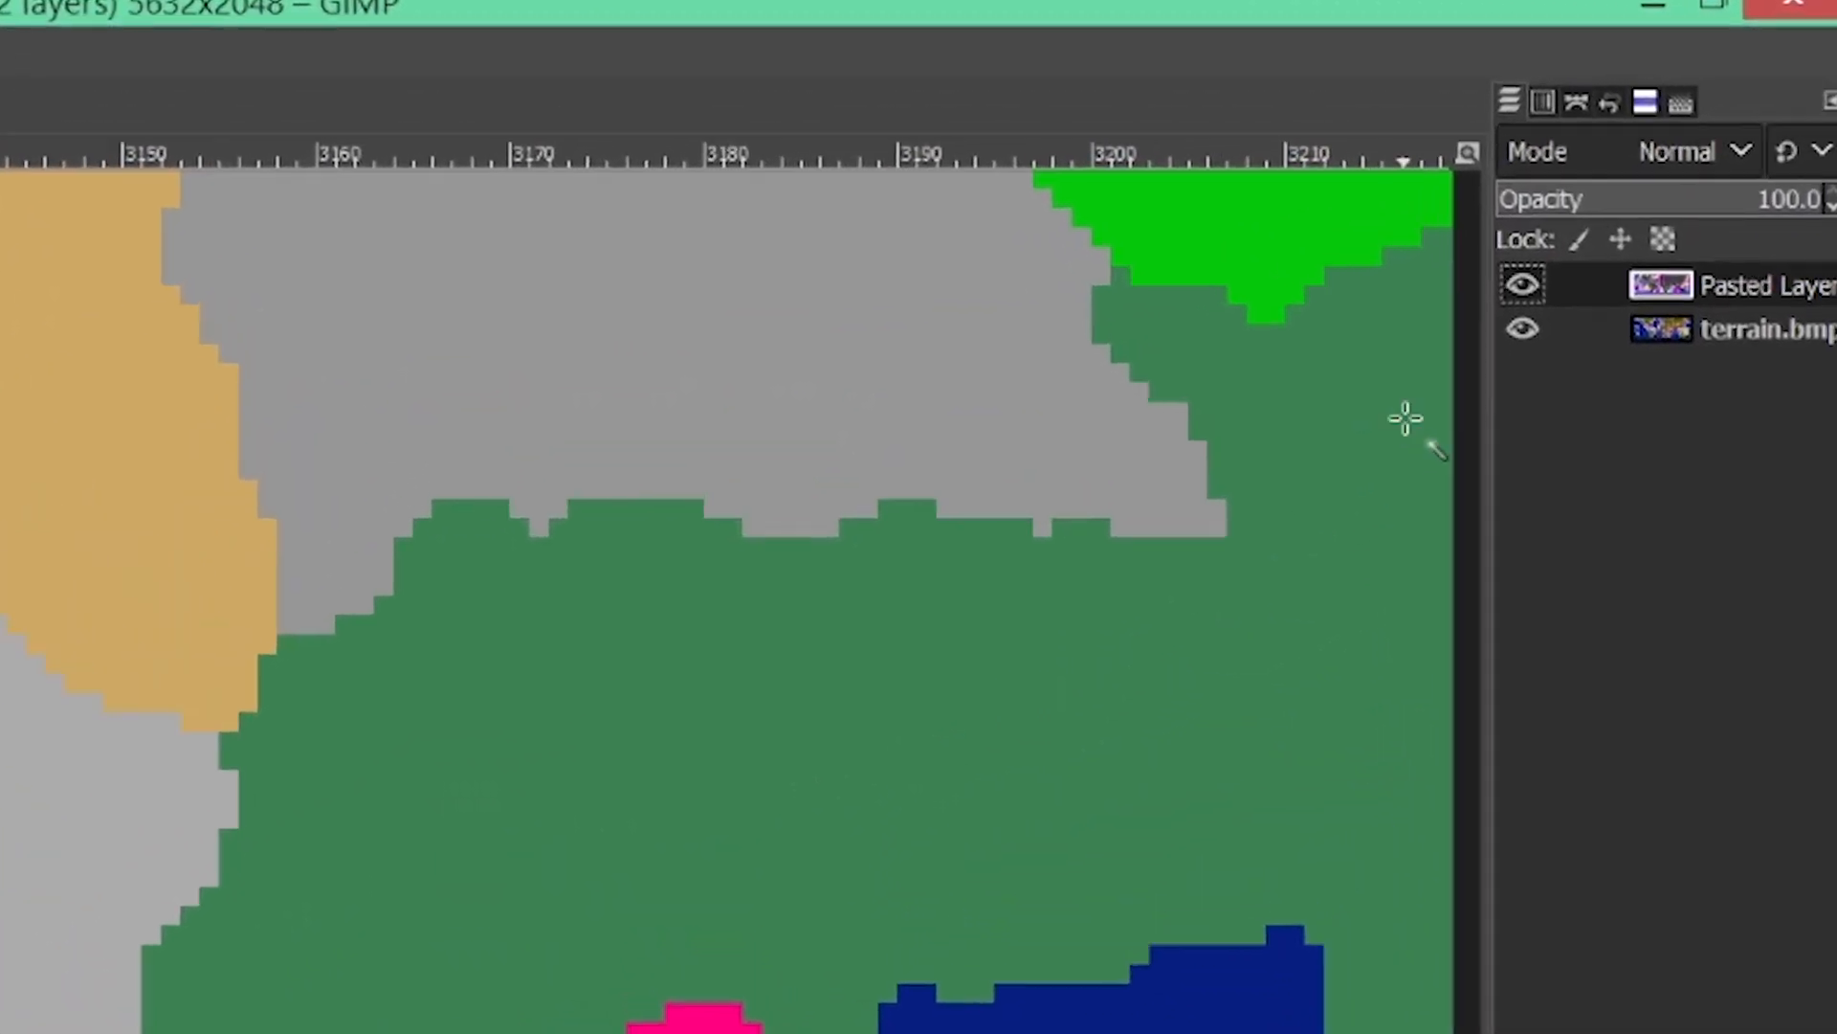
Step: Hide the pasted provinces layer and make terrain.bmp the active layer
{"action": "left_click", "coordinate": [1522, 284]}
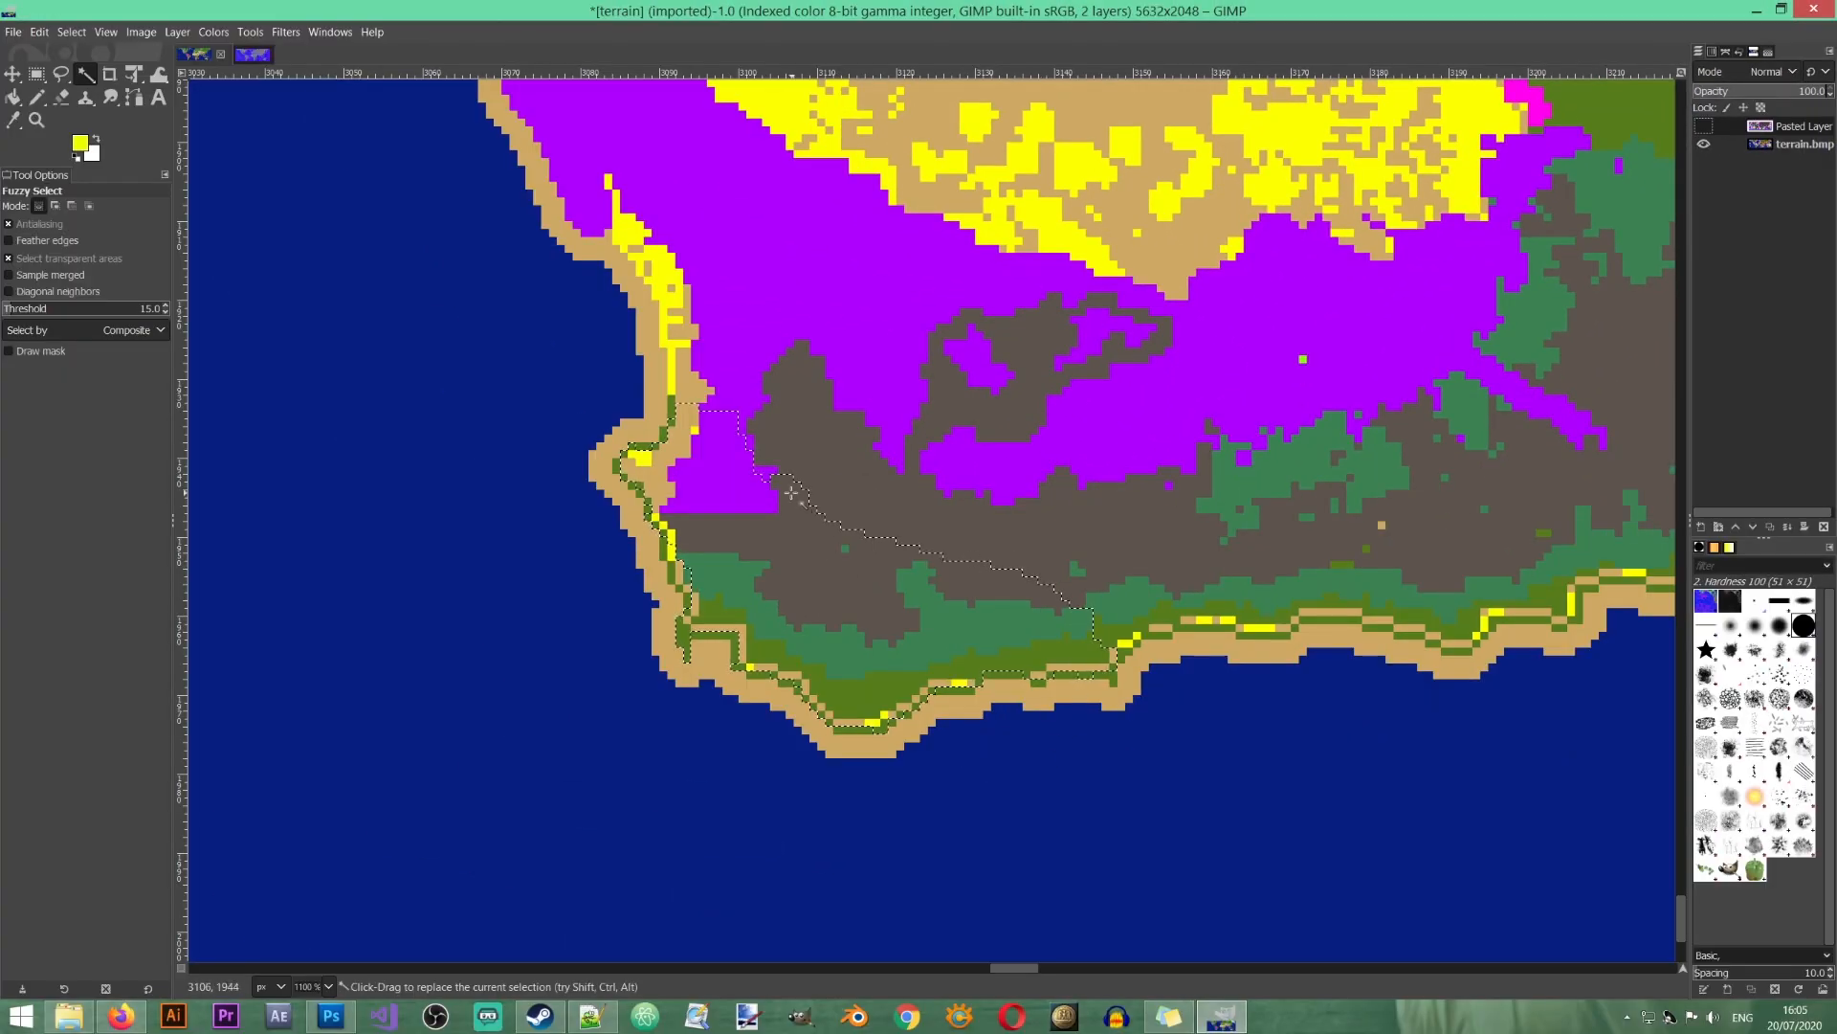
{"action": "left_click", "coordinate": [1783, 146]}
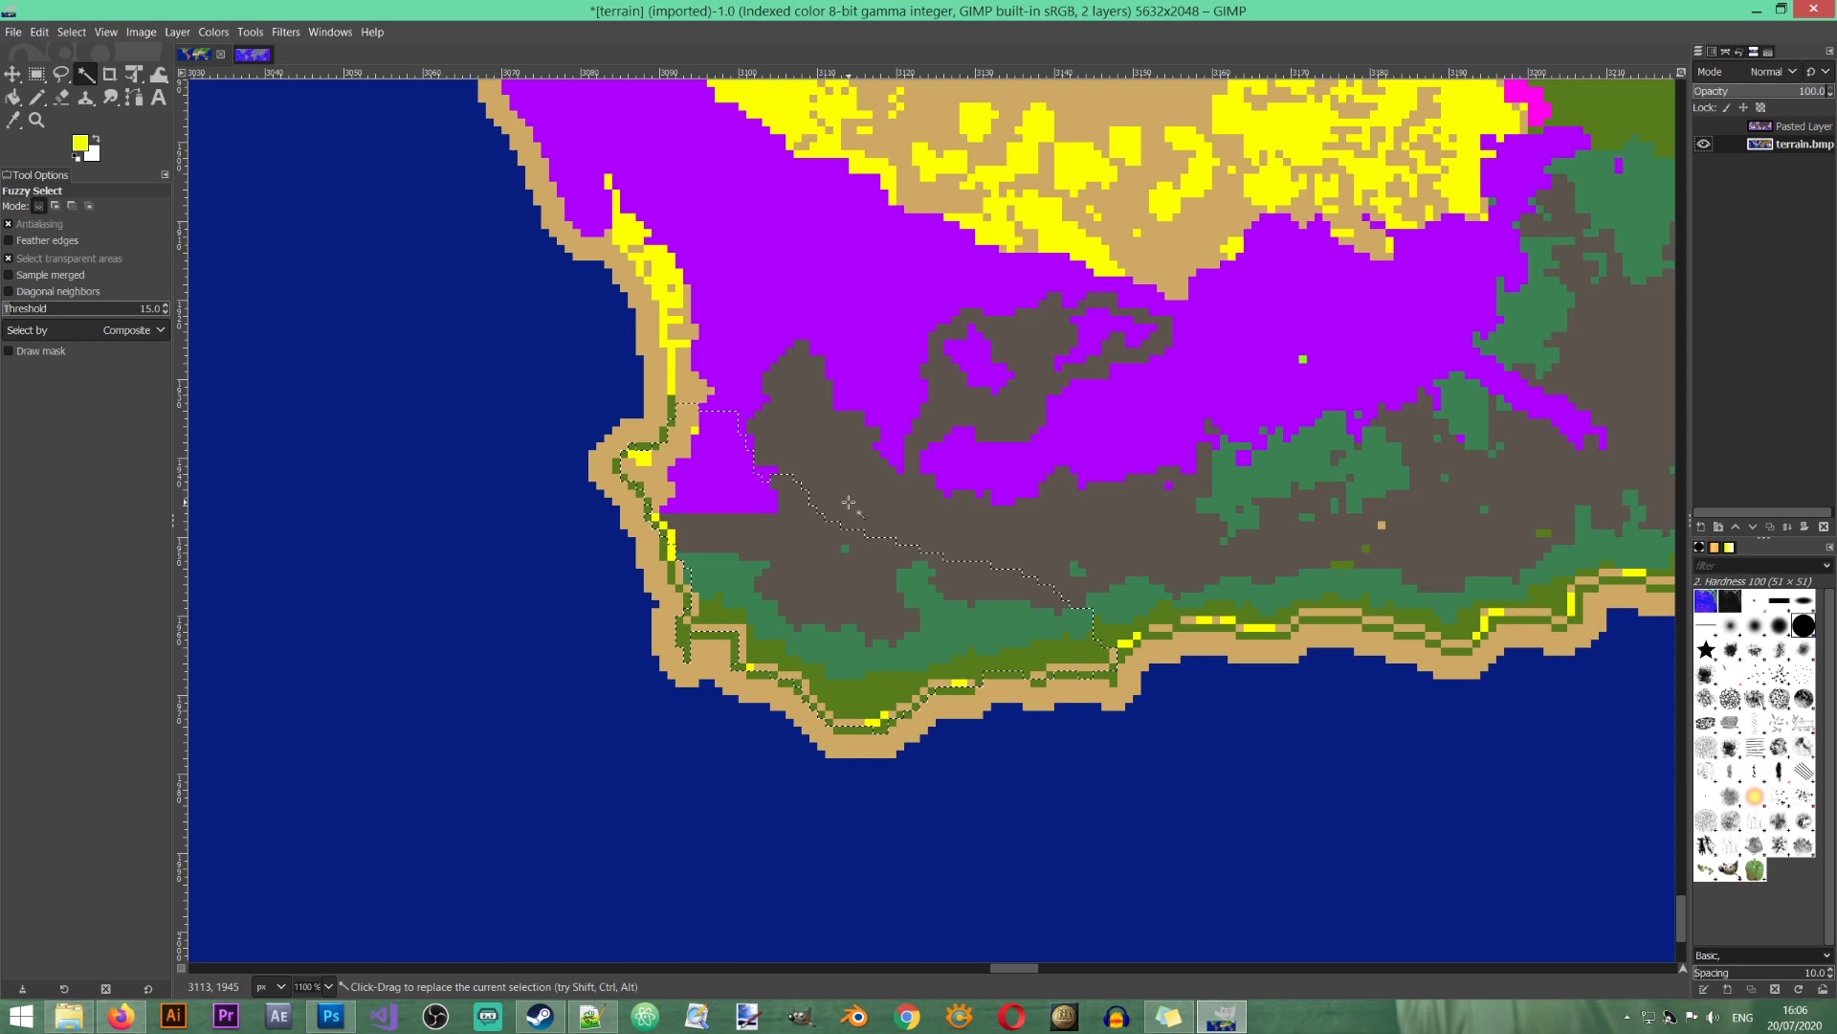
Step: Use the Color Picker on an existing yellow city patch in southern England to set the foreground colour
{"action": "scroll", "coordinate": [773, 323], "scroll_direction": "down", "scroll_amount": 10, "text": "ctrl"}
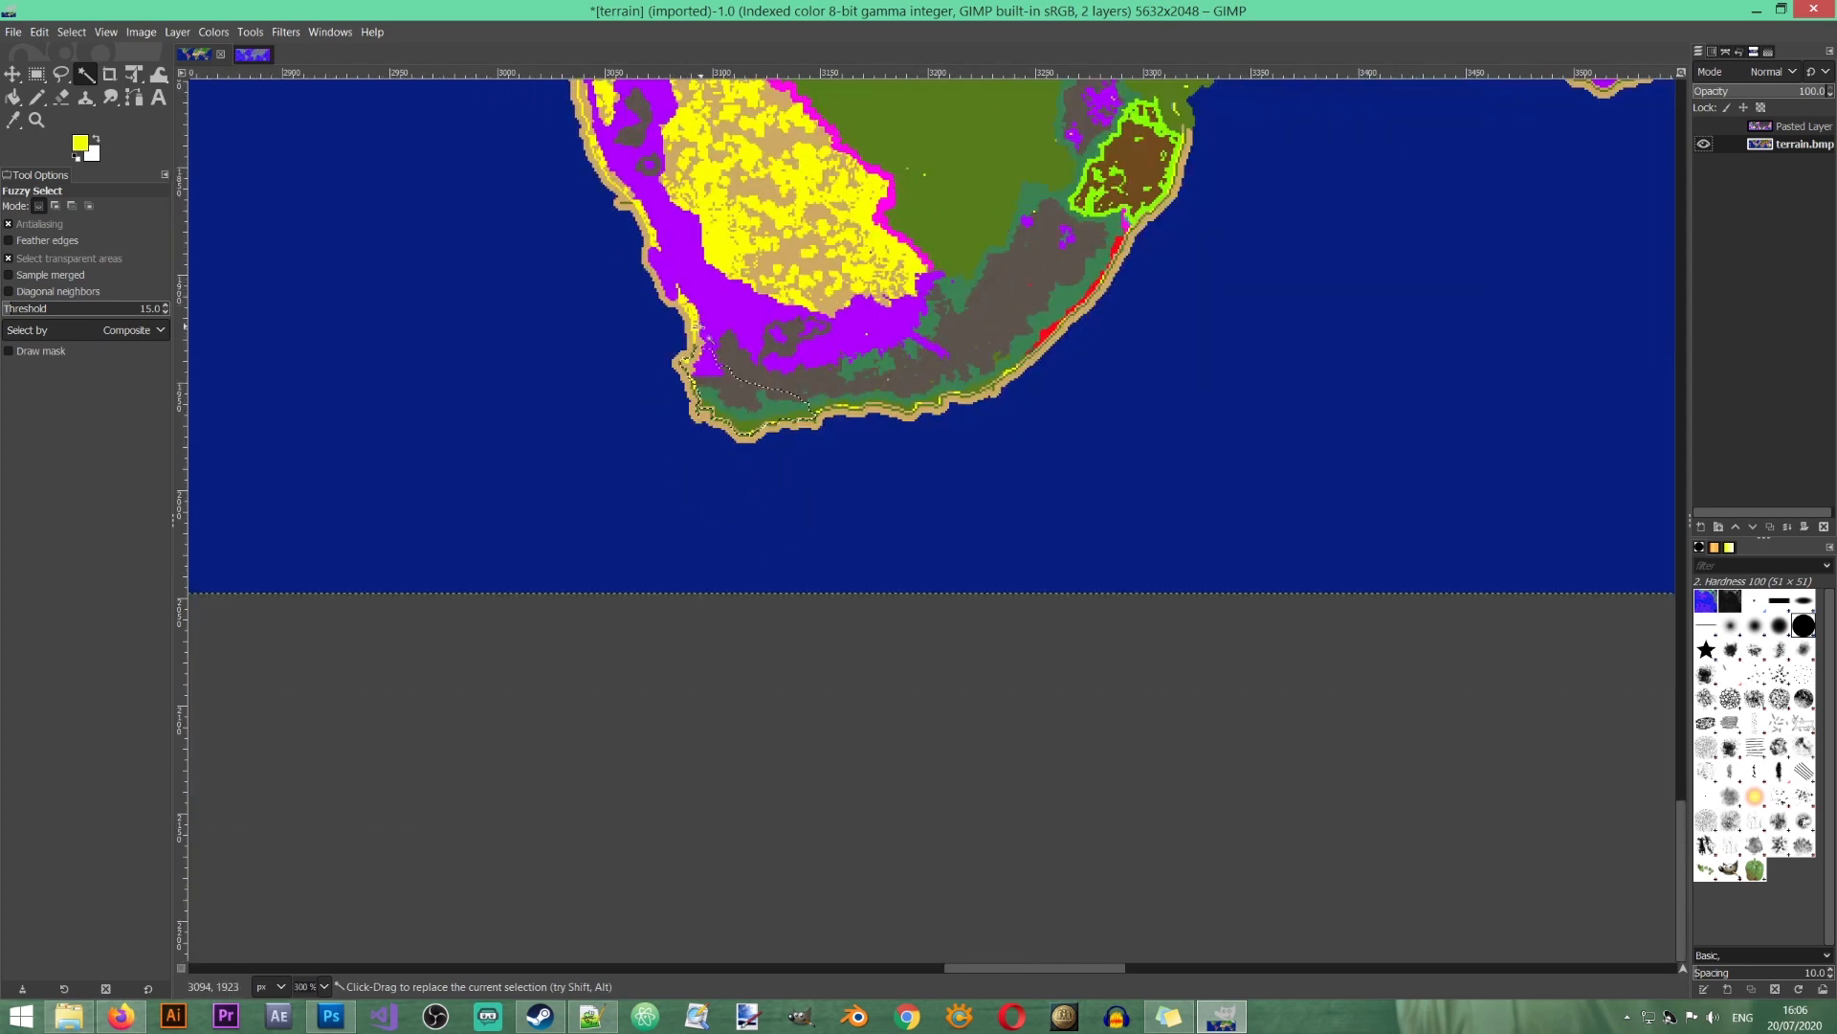
{"action": "scroll", "coordinate": [673, 335], "scroll_direction": "down", "scroll_amount": 6, "text": "ctrl"}
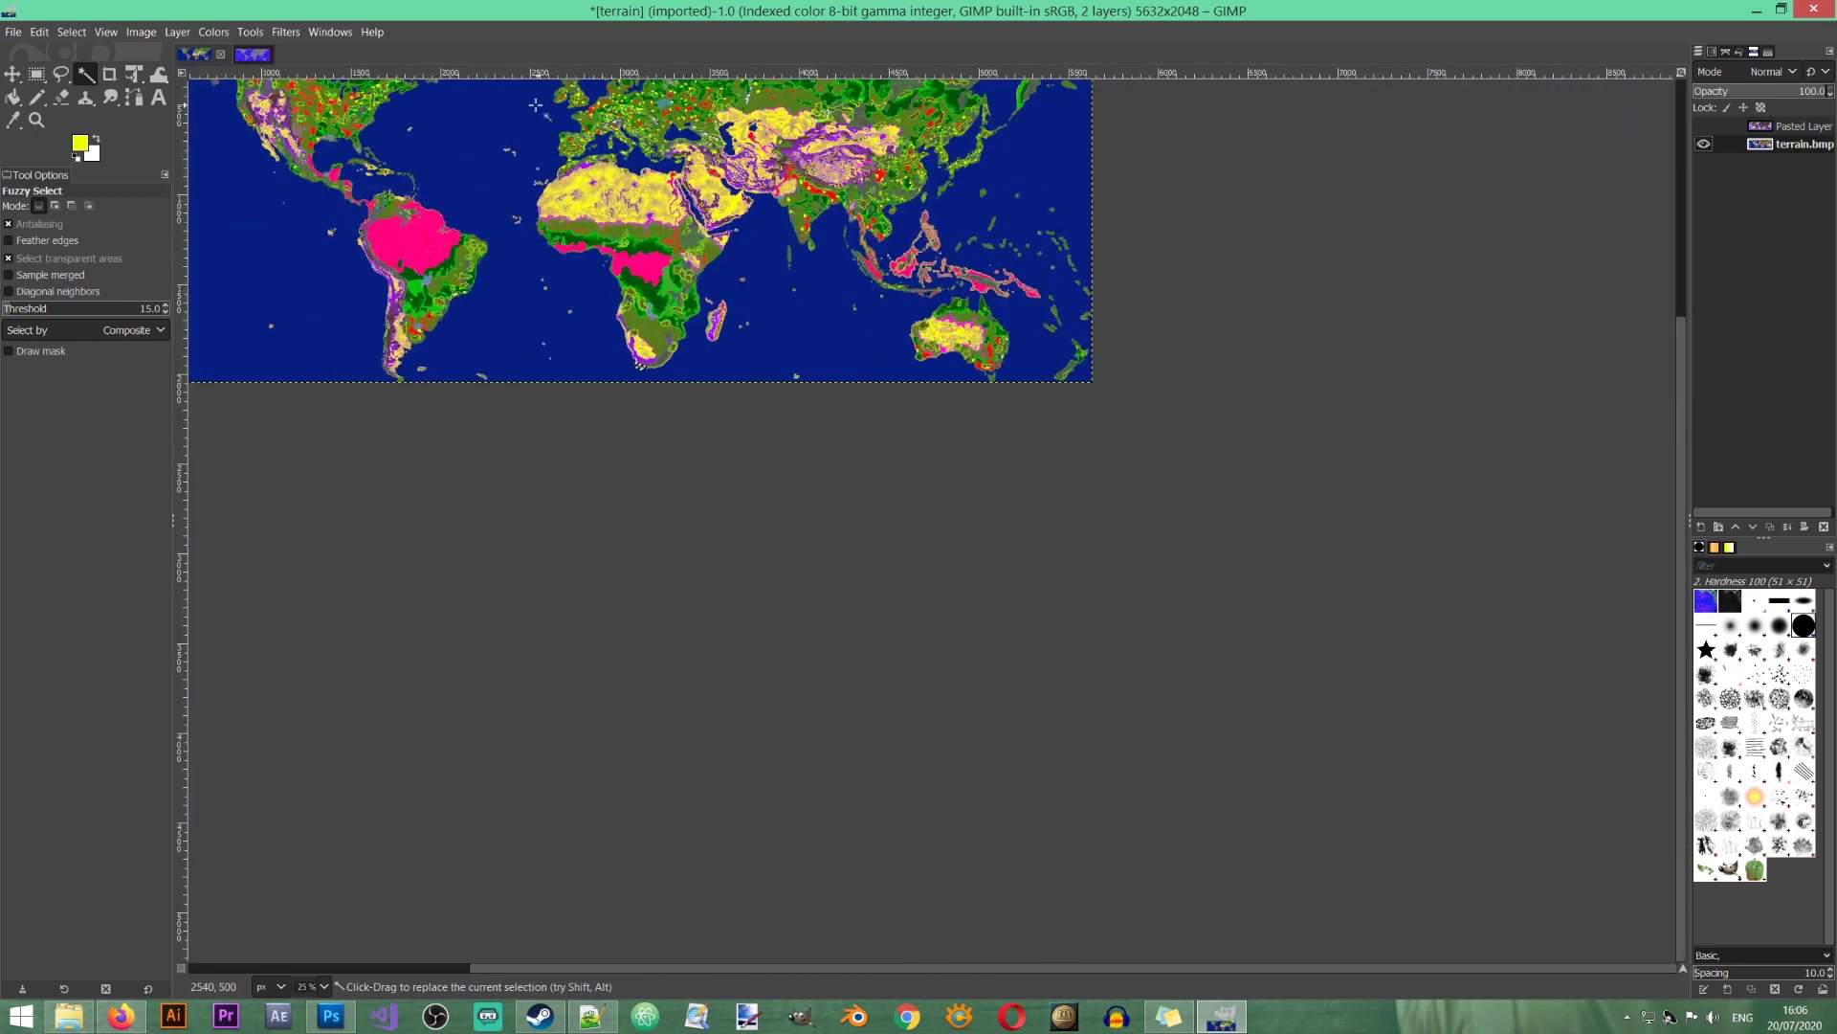
{"action": "scroll", "coordinate": [565, 120], "scroll_direction": "up", "scroll_amount": 3, "text": "ctrl"}
{"action": "scroll", "coordinate": [628, 131], "scroll_direction": "up", "scroll_amount": 1, "text": "ctrl"}
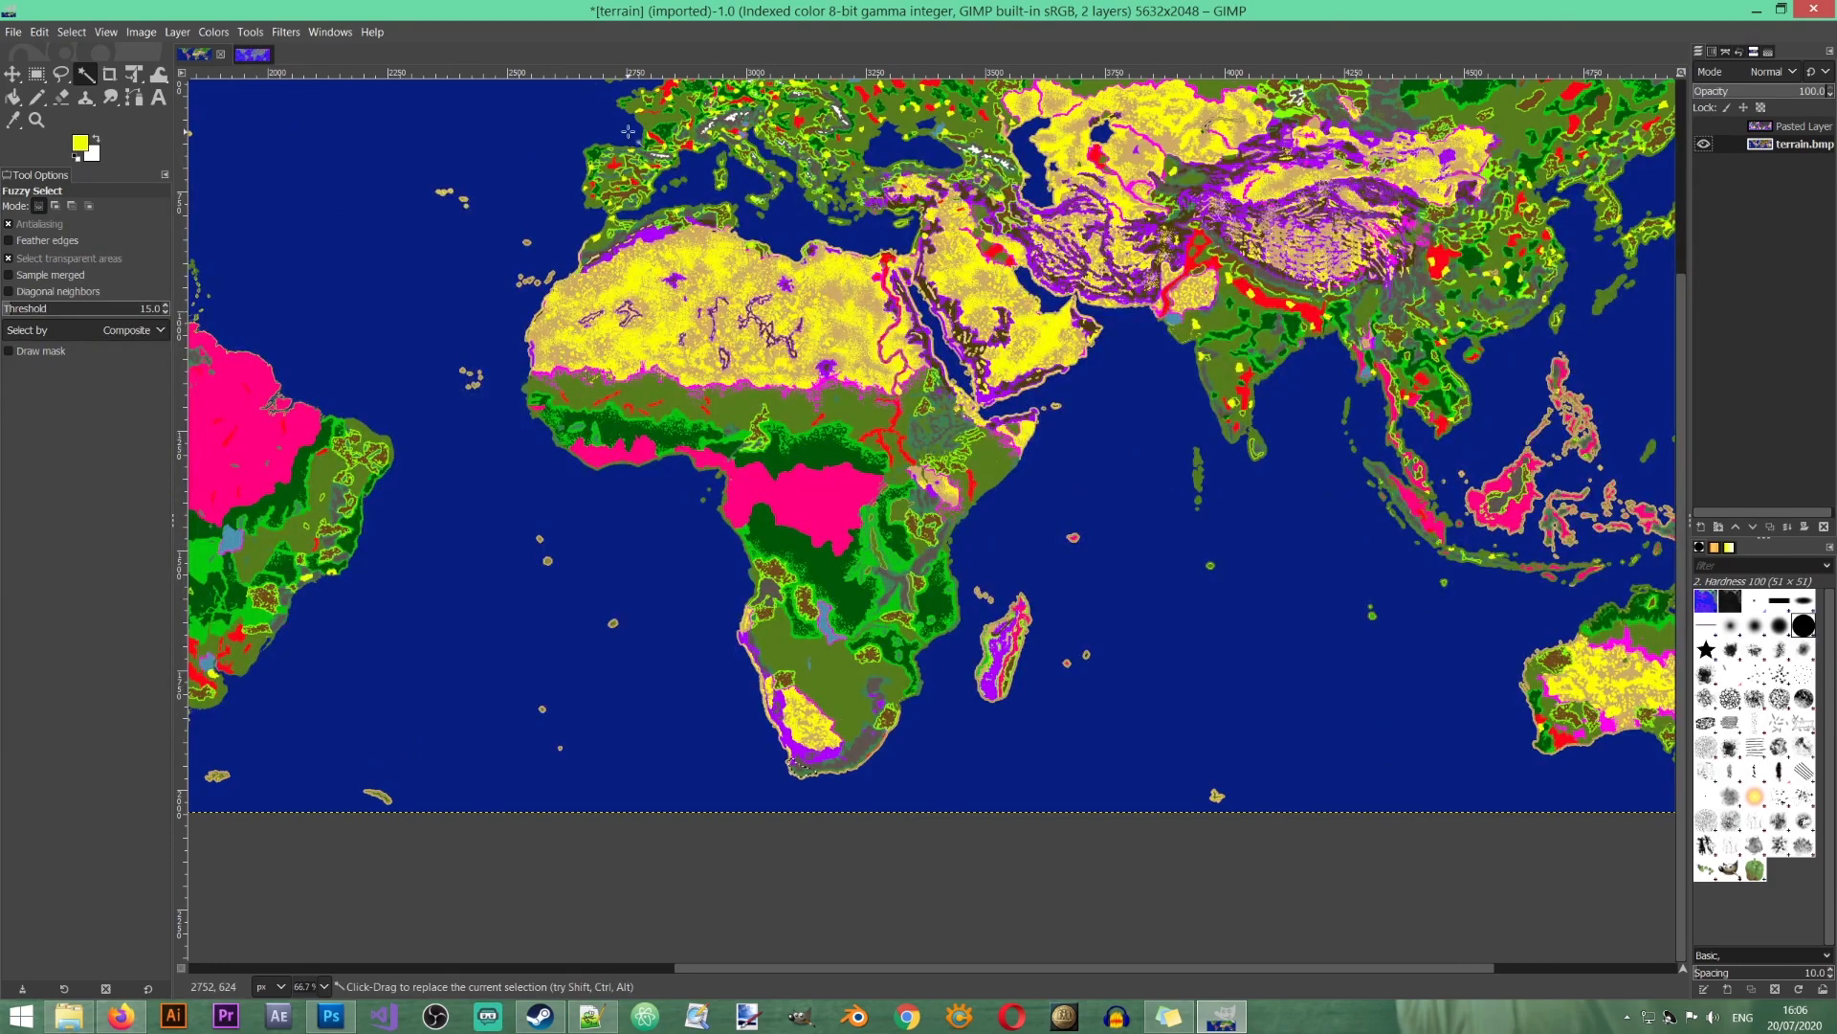
{"action": "scroll", "coordinate": [627, 131], "scroll_direction": "up", "scroll_amount": 2, "text": "ctrl"}
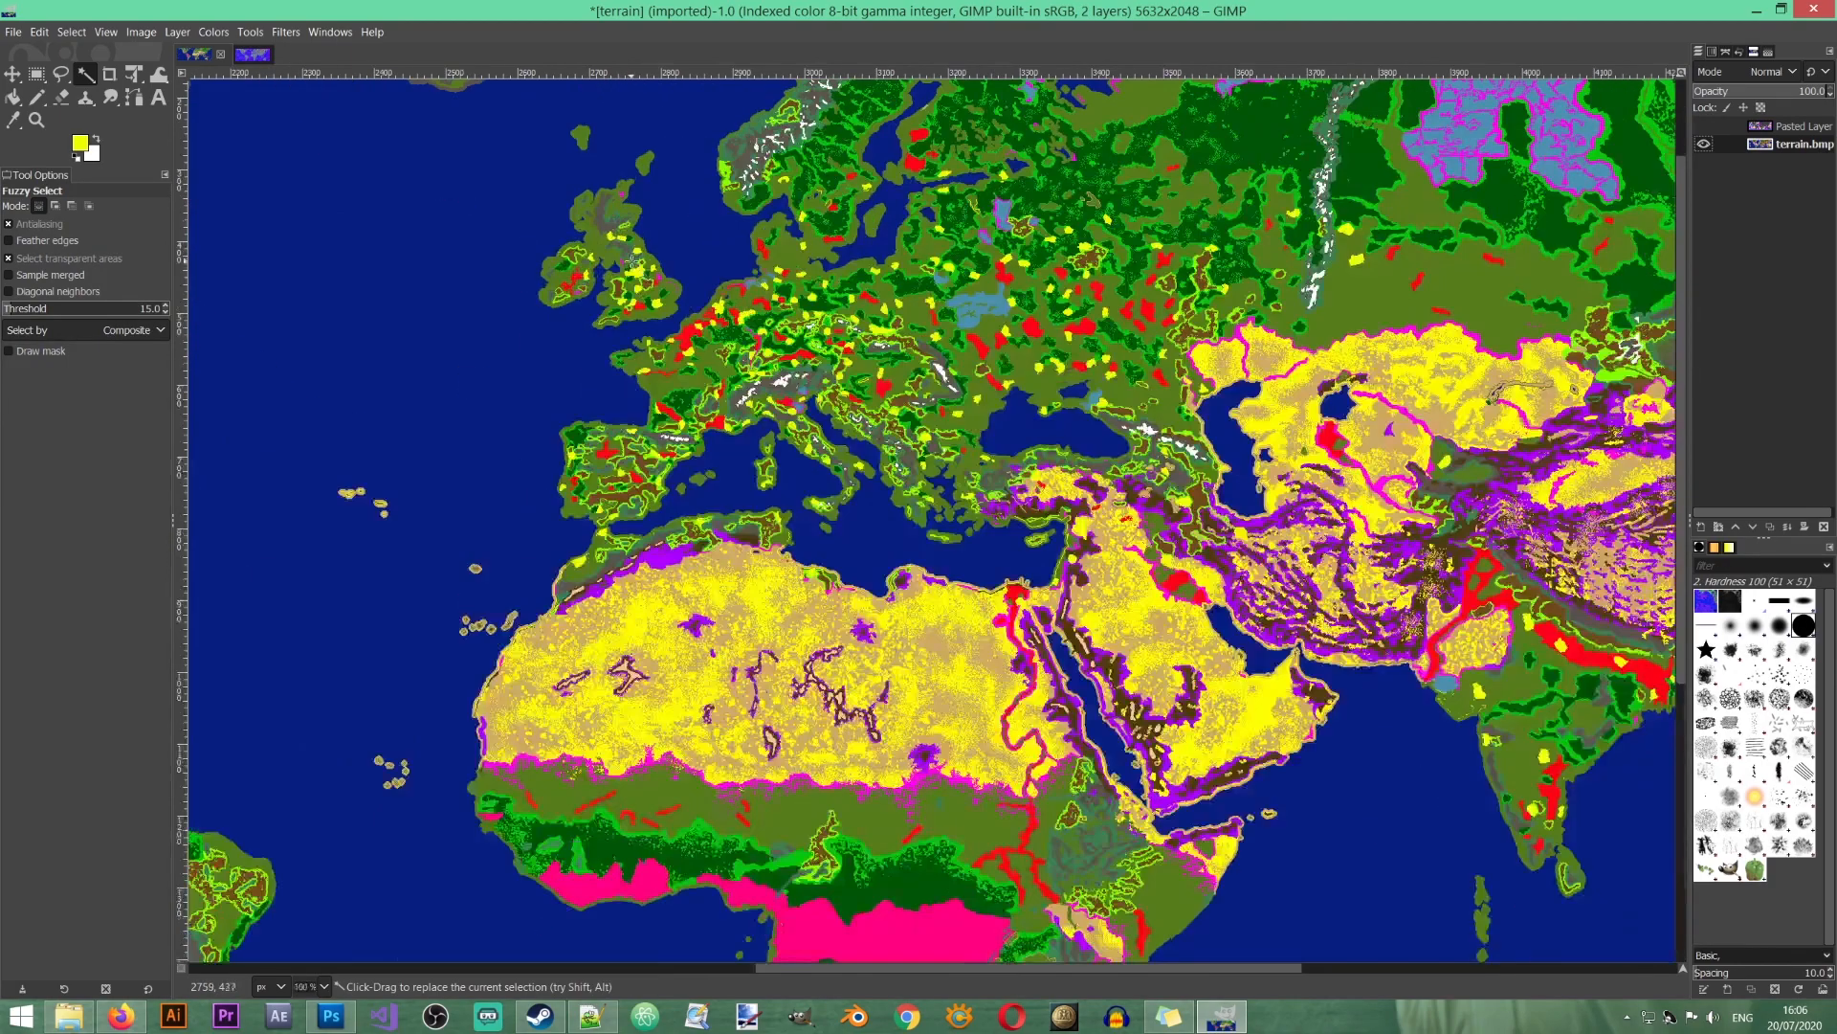
{"action": "scroll", "coordinate": [632, 260], "scroll_direction": "up", "scroll_amount": 7, "text": "ctrl"}
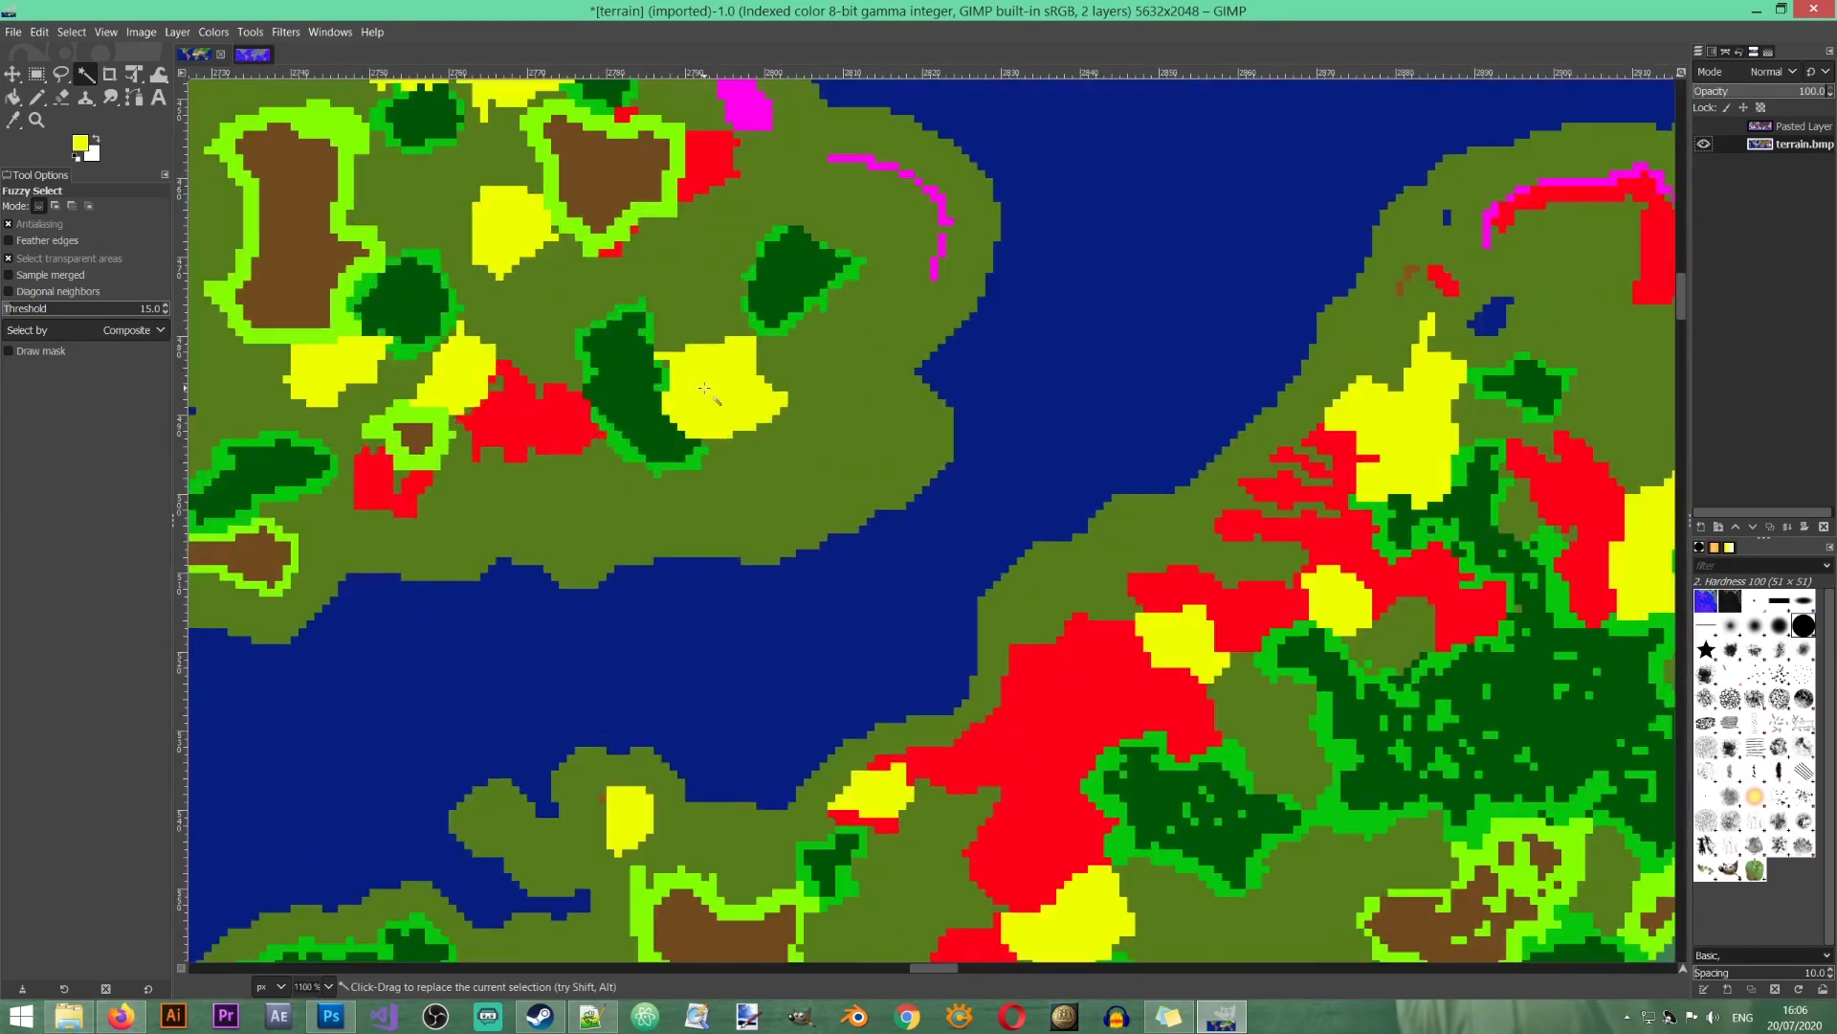
{"action": "scroll", "coordinate": [708, 393], "scroll_direction": "up", "scroll_amount": 1, "text": "ctrl"}
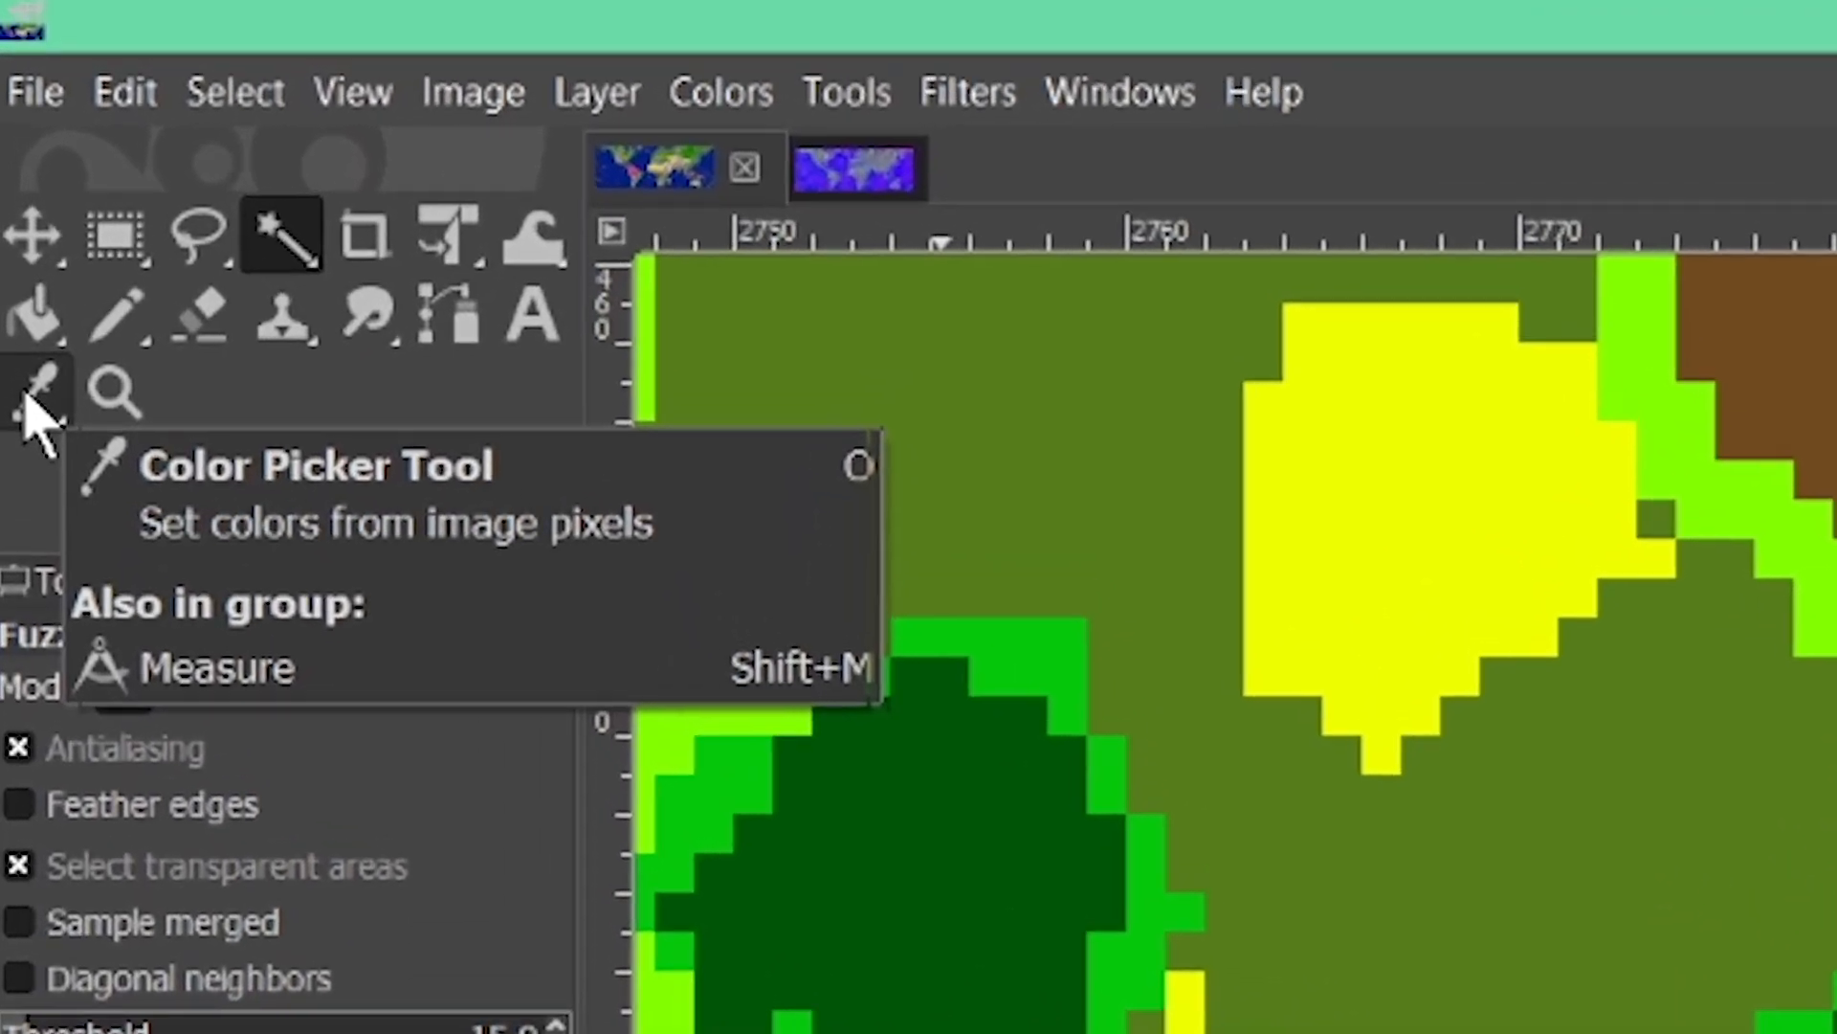
{"action": "left_click", "coordinate": [34, 402]}
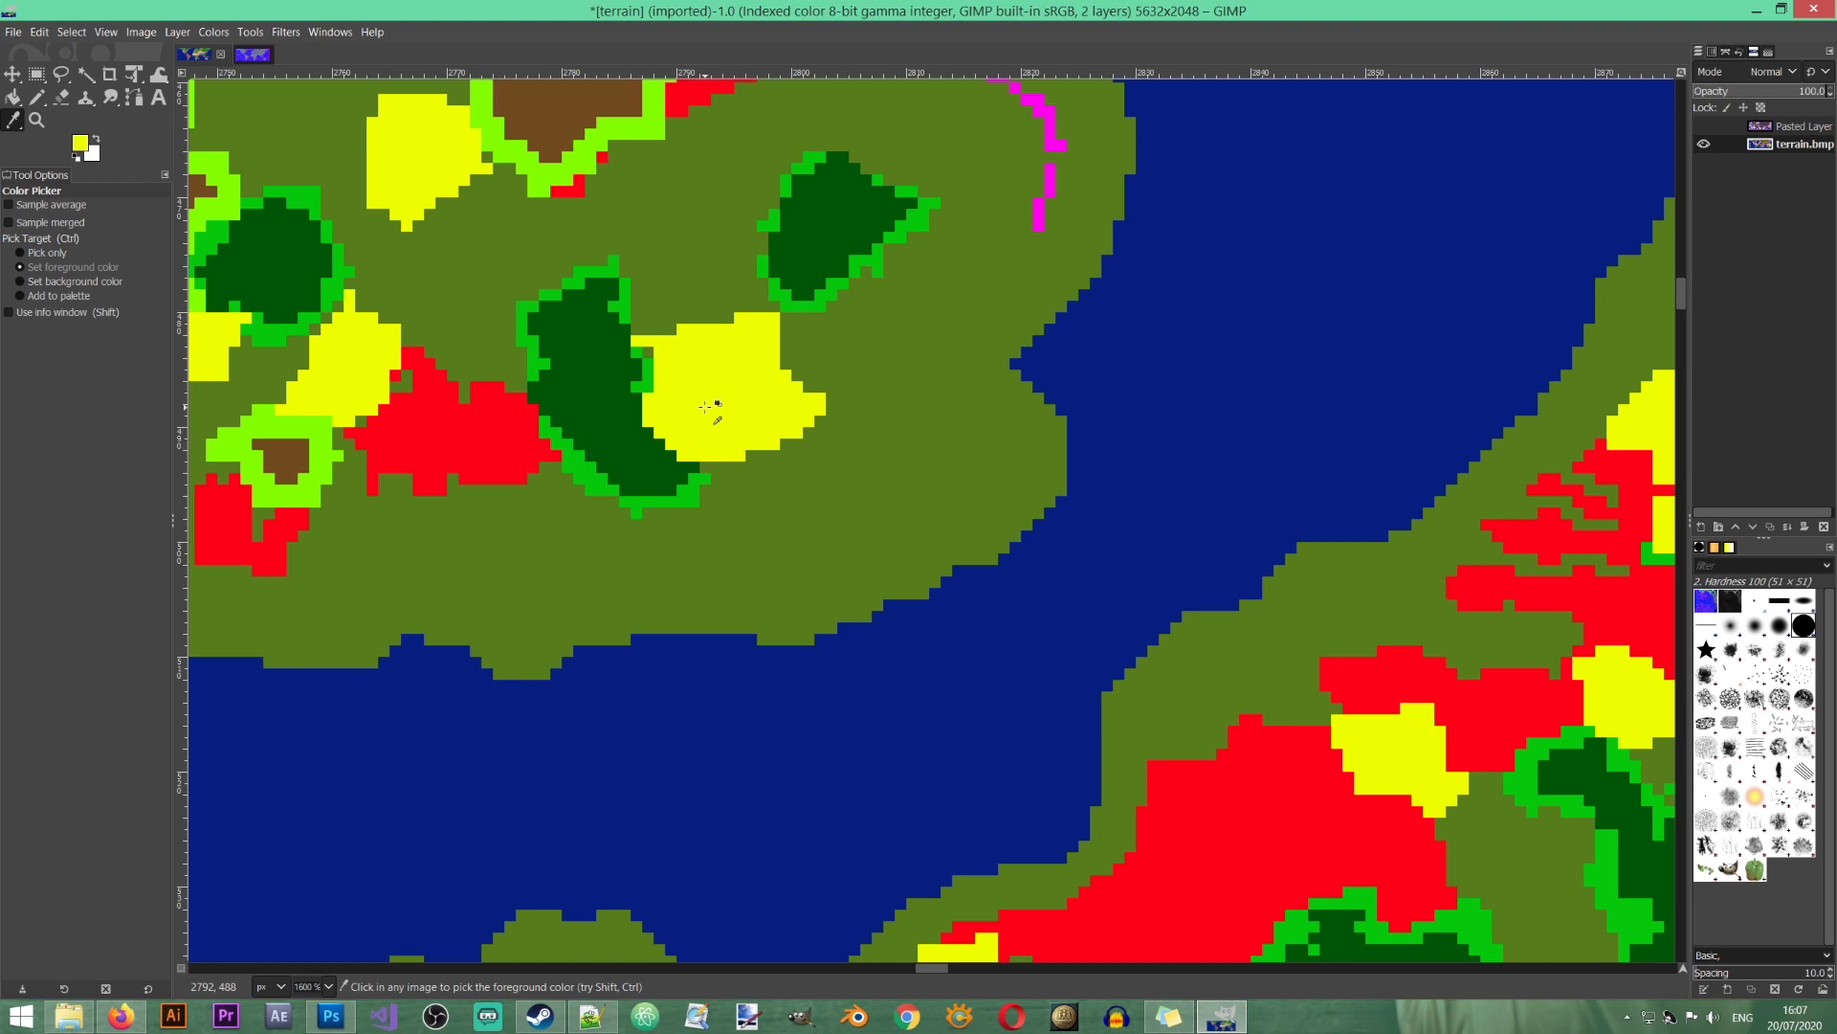
Step: Paint yellow city terrain along the coast inside the selected South African province with the Pencil tool at size 10
{"action": "scroll", "coordinate": [759, 546], "scroll_direction": "down", "scroll_amount": 10}
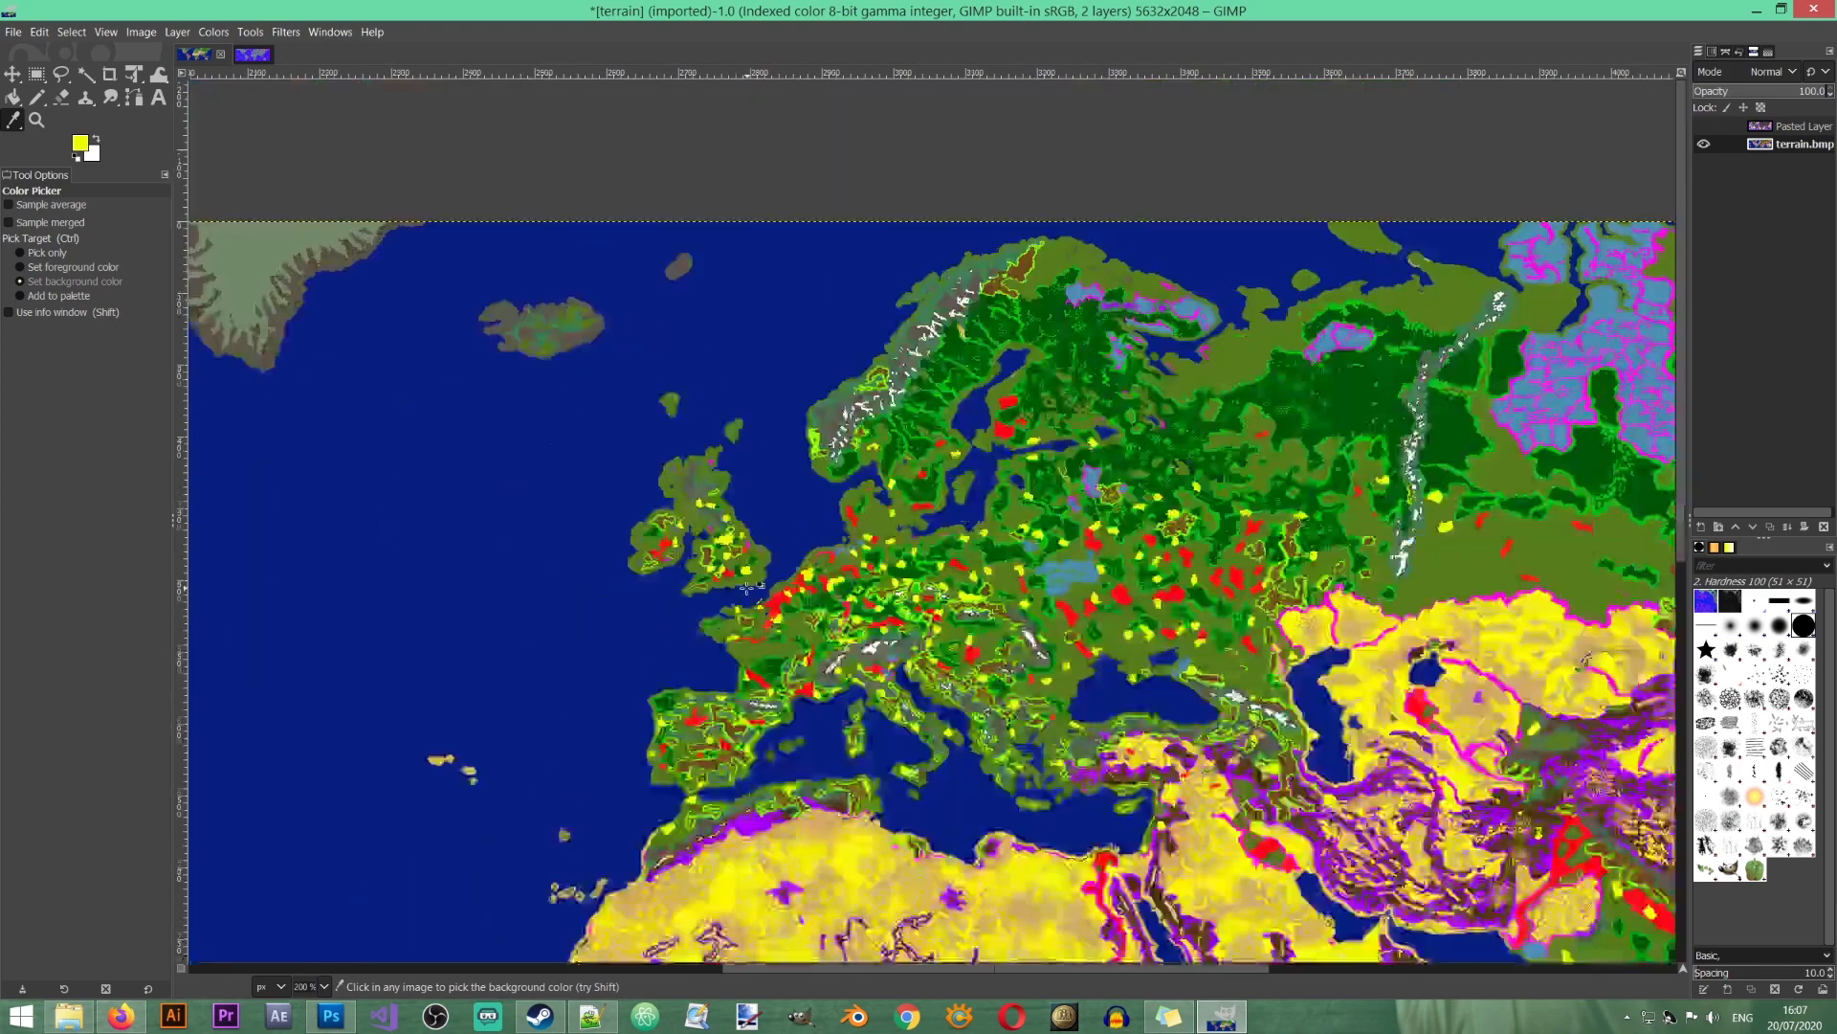
{"action": "scroll", "coordinate": [800, 870], "scroll_direction": "up", "scroll_amount": 9}
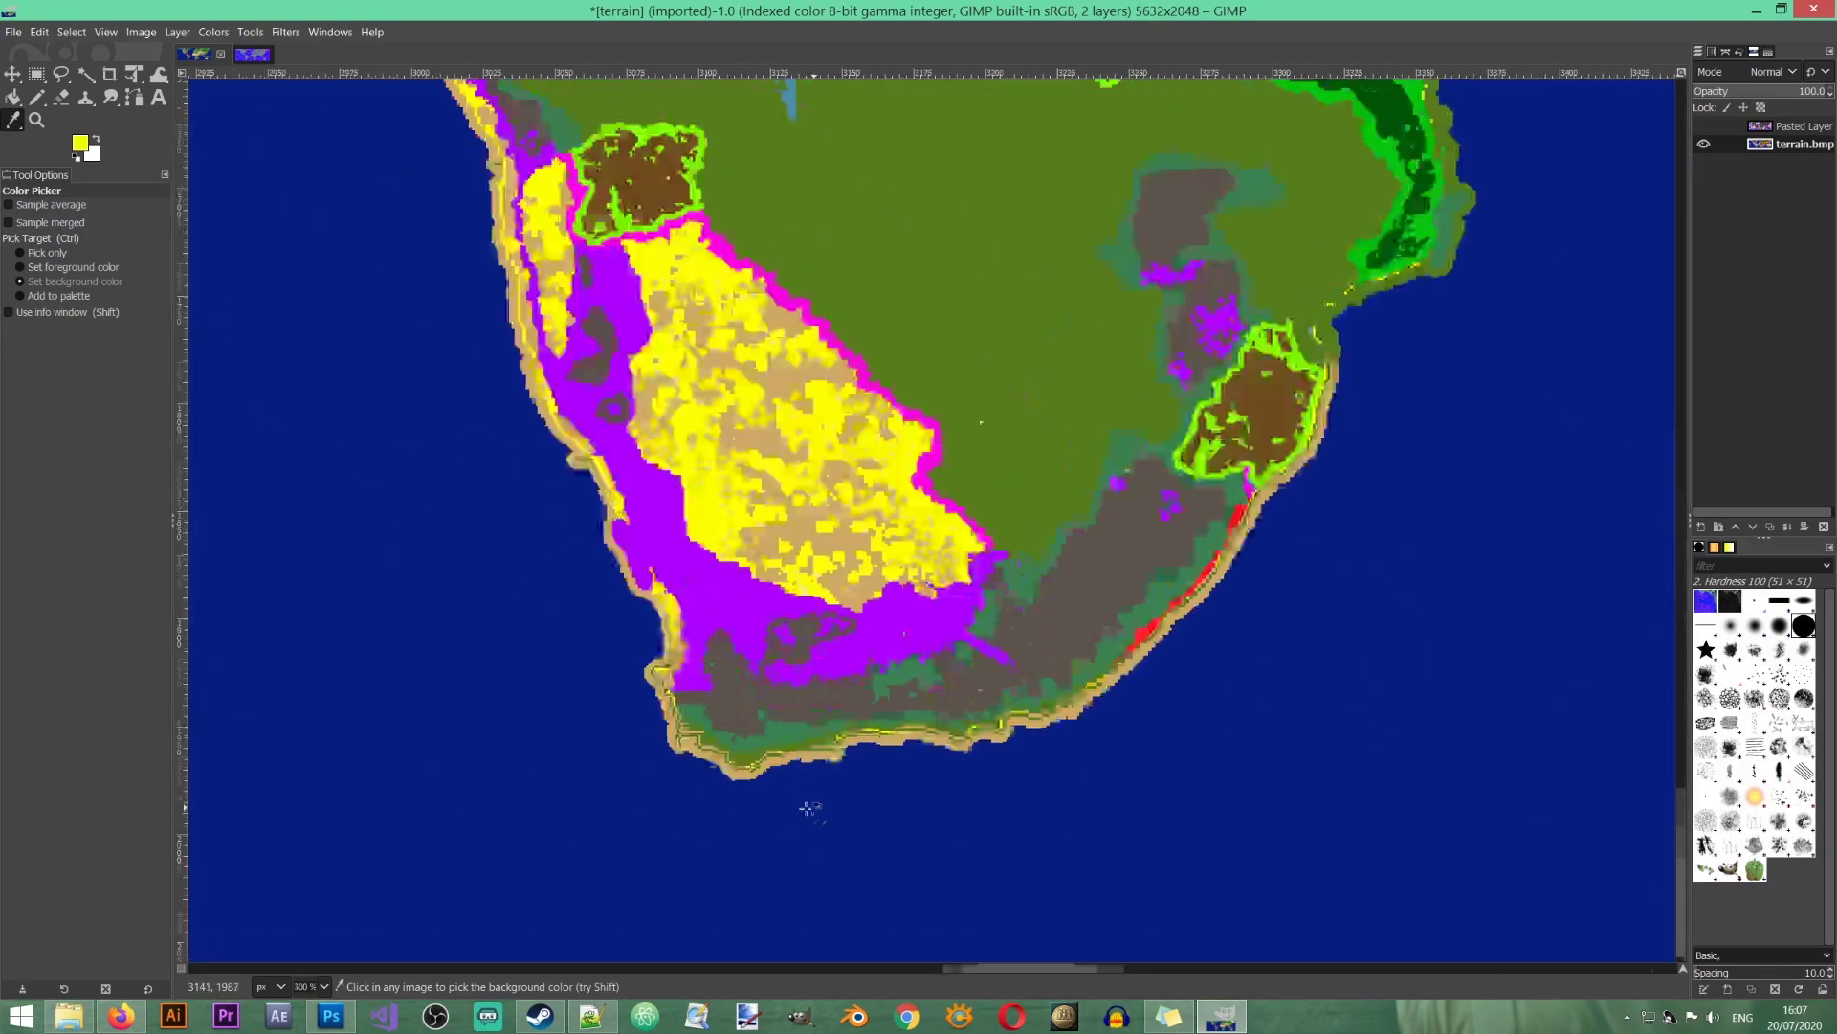
{"action": "scroll", "coordinate": [558, 696], "scroll_direction": "up", "scroll_amount": 3}
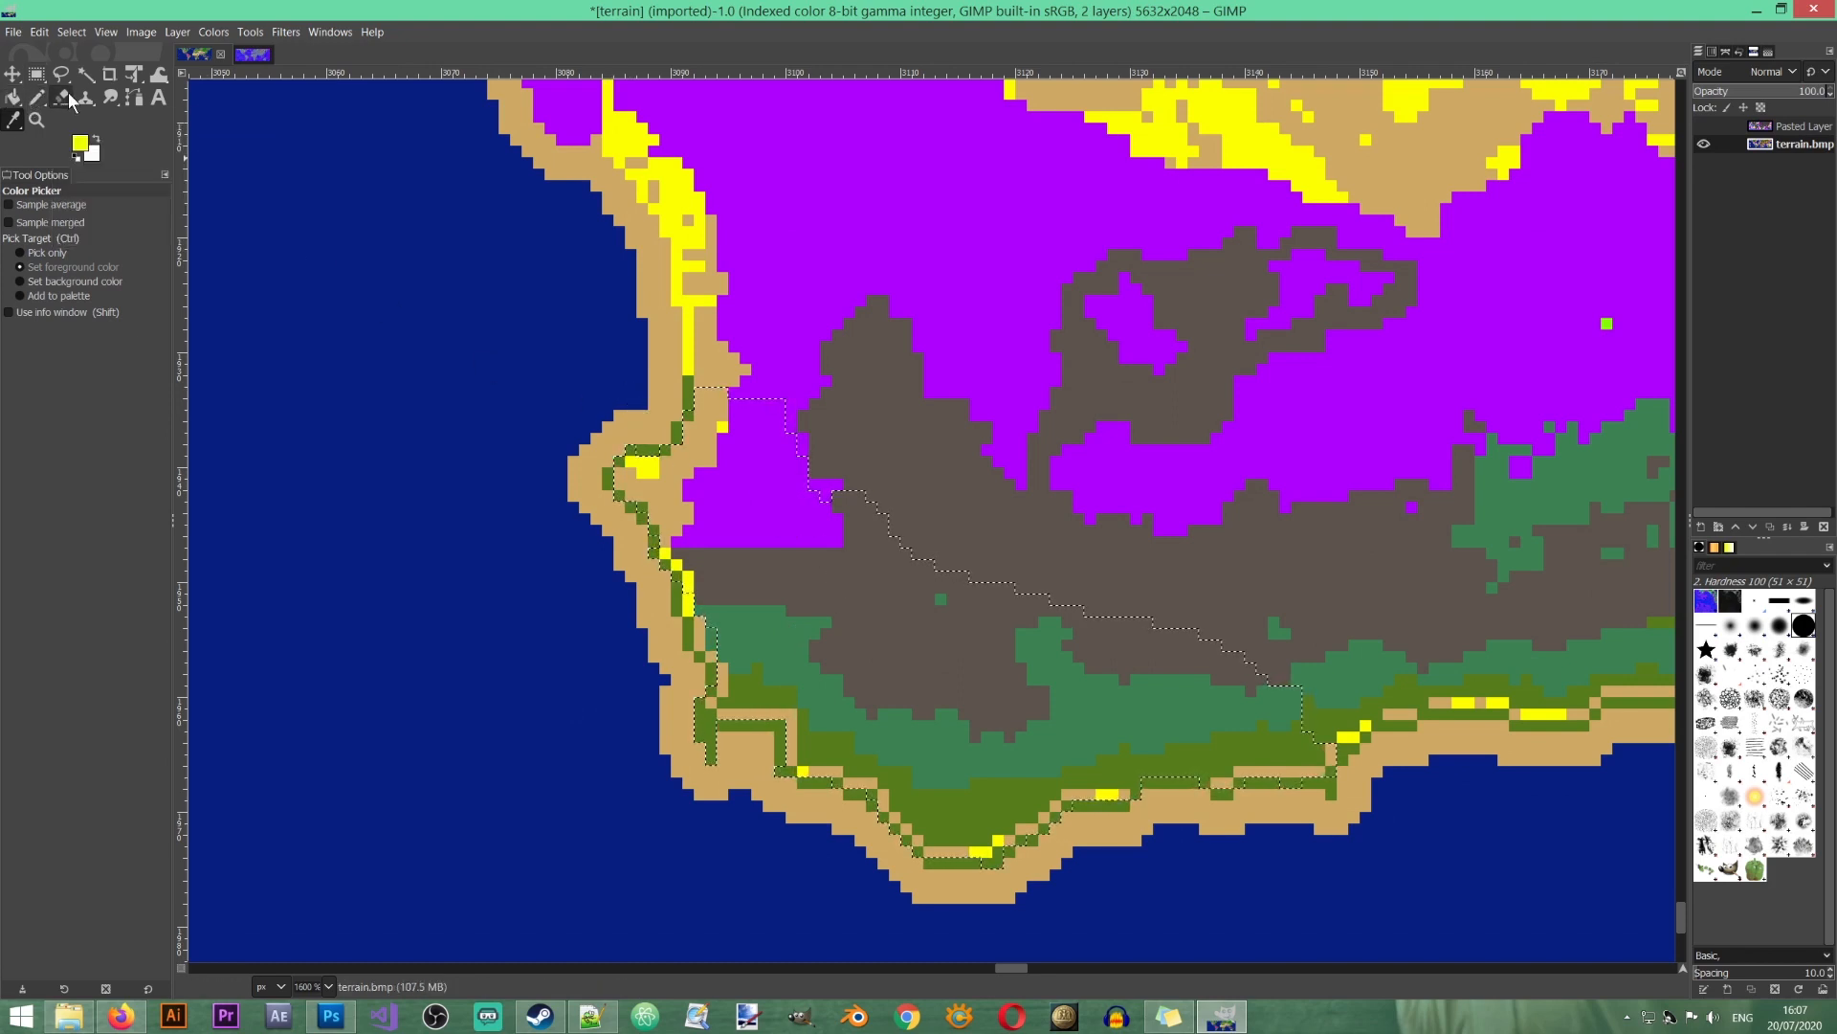
{"action": "left_click", "coordinate": [35, 100]}
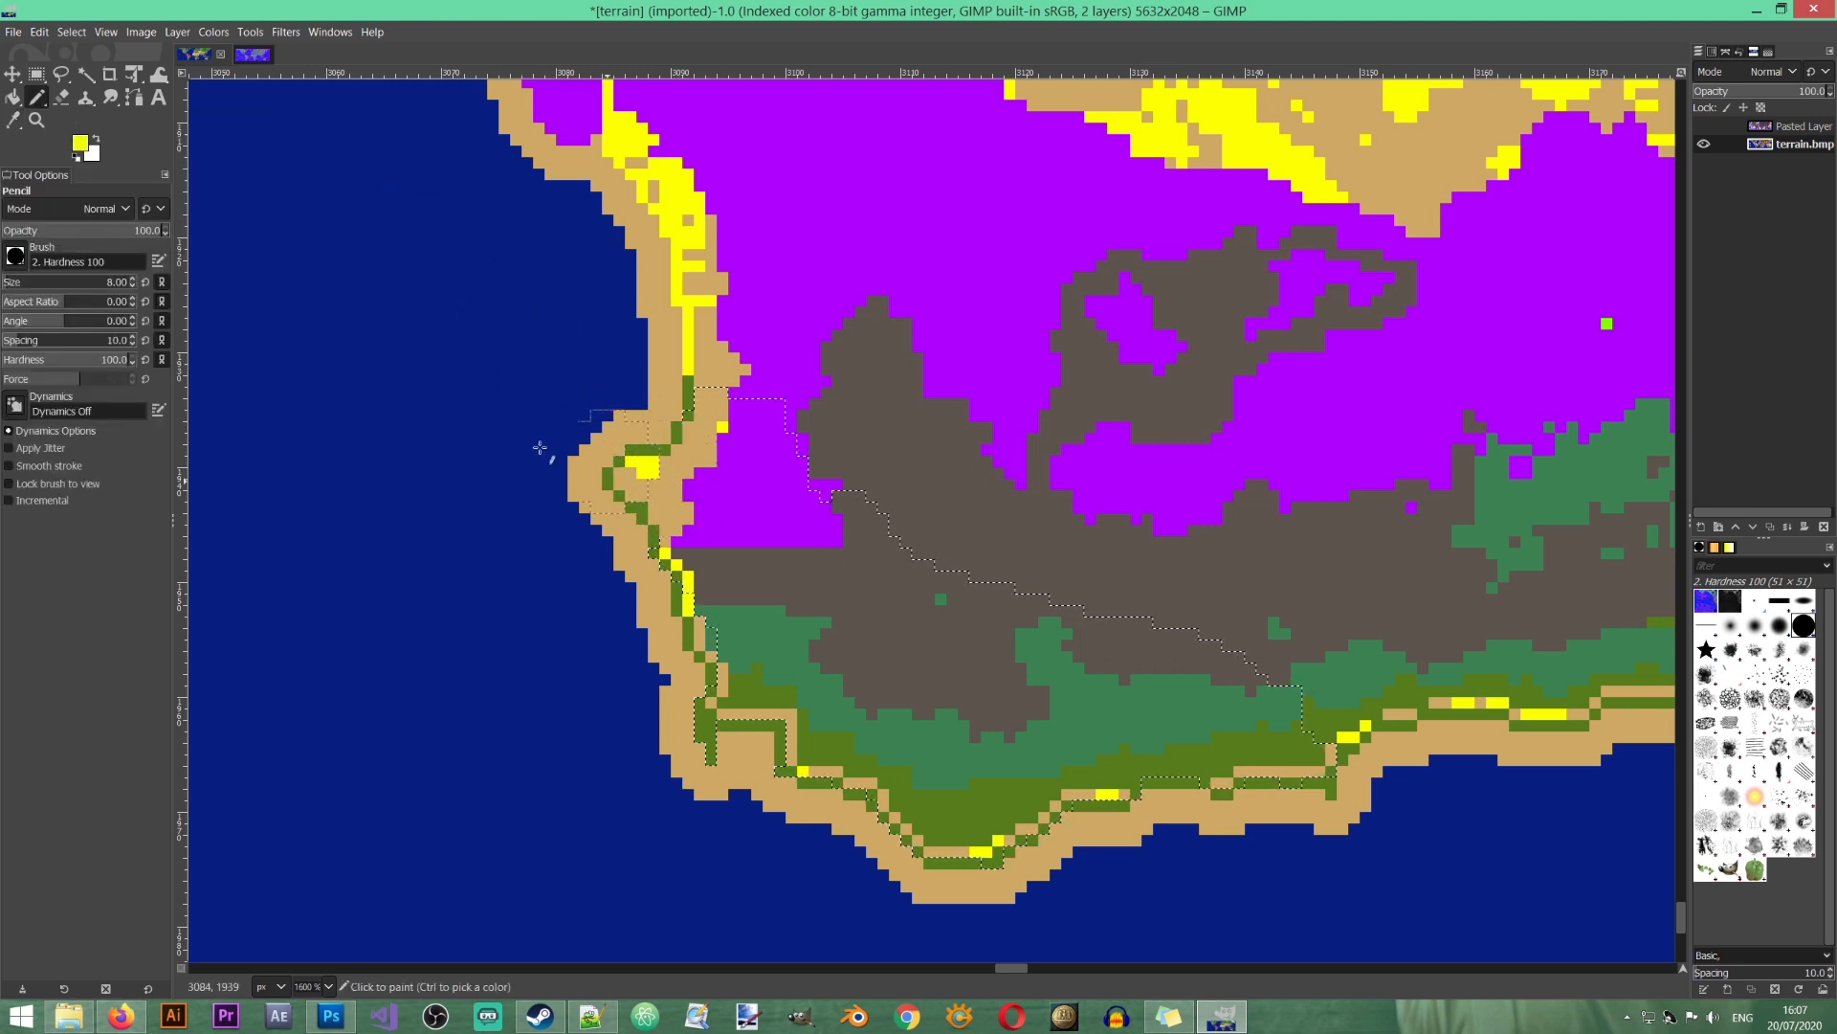
{"action": "mouse_move", "coordinate": [18, 282]}
{"action": "left_mouse_down"}
{"action": "mouse_move", "coordinate": [53, 282]}
{"action": "mouse_move", "coordinate": [14, 278]}
{"action": "left_mouse_up"}
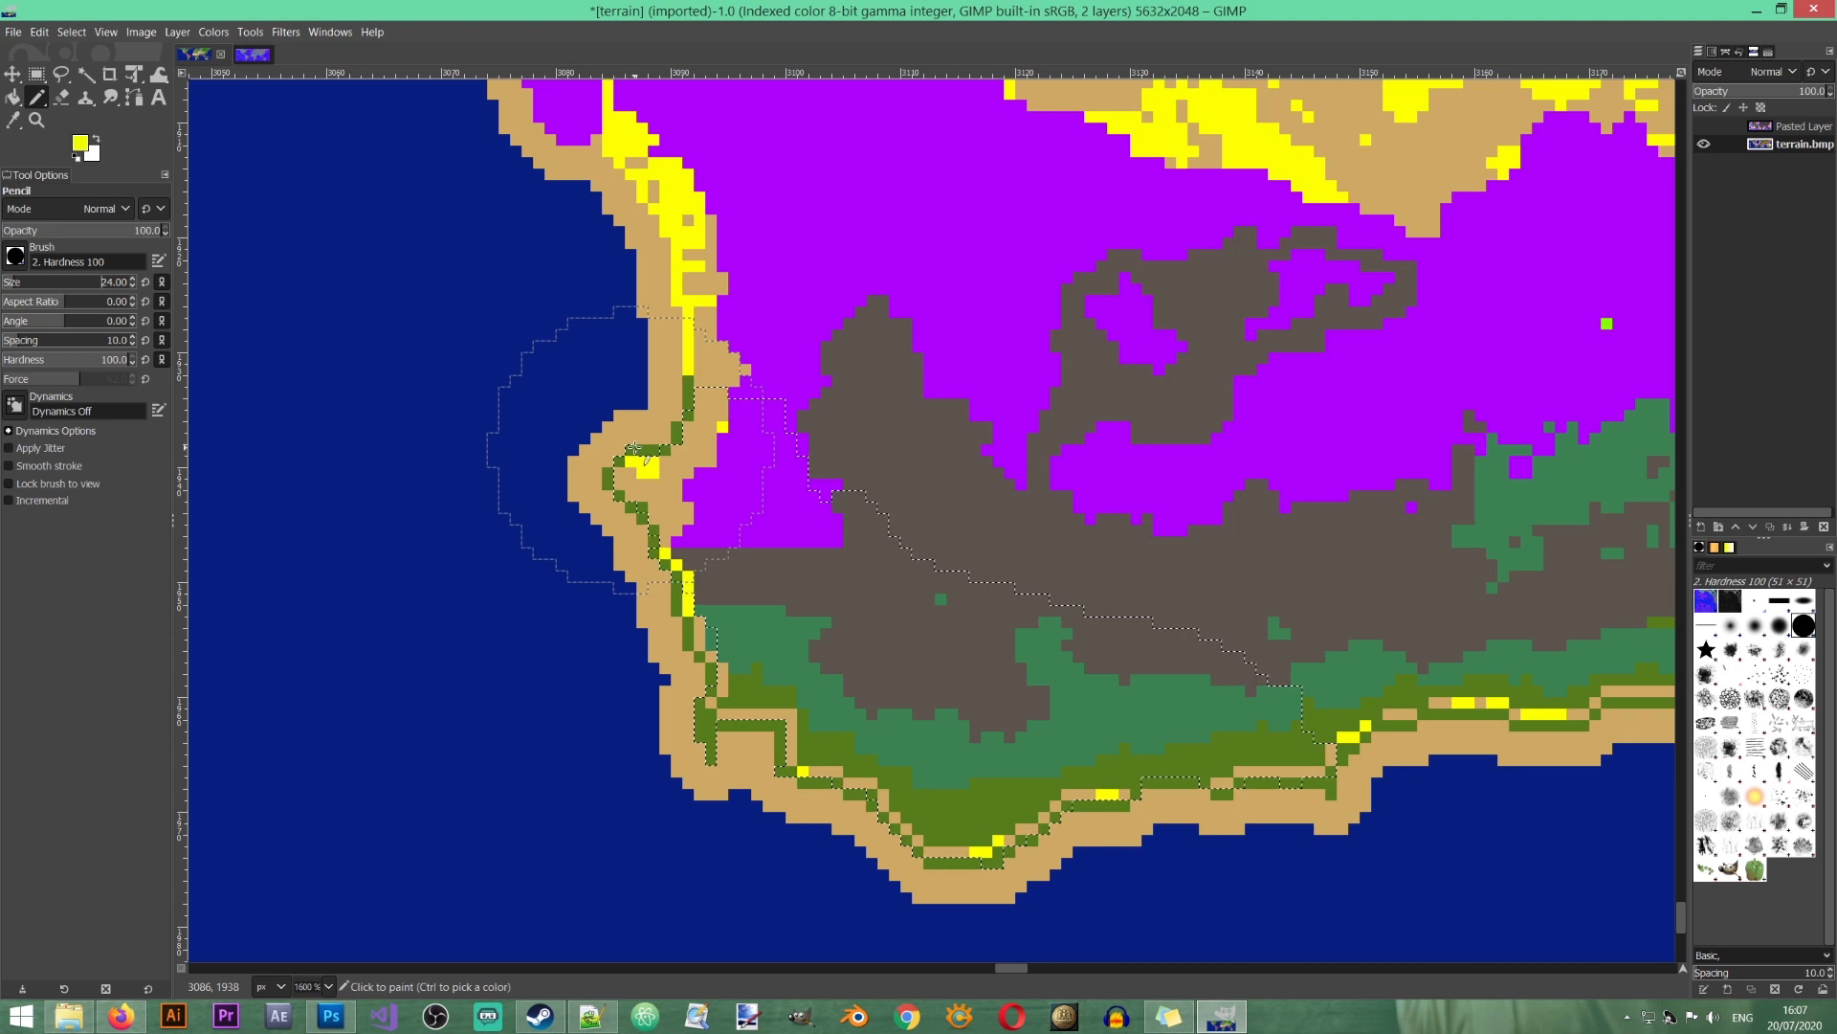
{"action": "left_click", "coordinate": [10, 282]}
{"action": "left_click_drag", "start_coordinate": [9, 282], "coordinate": [8, 282]}
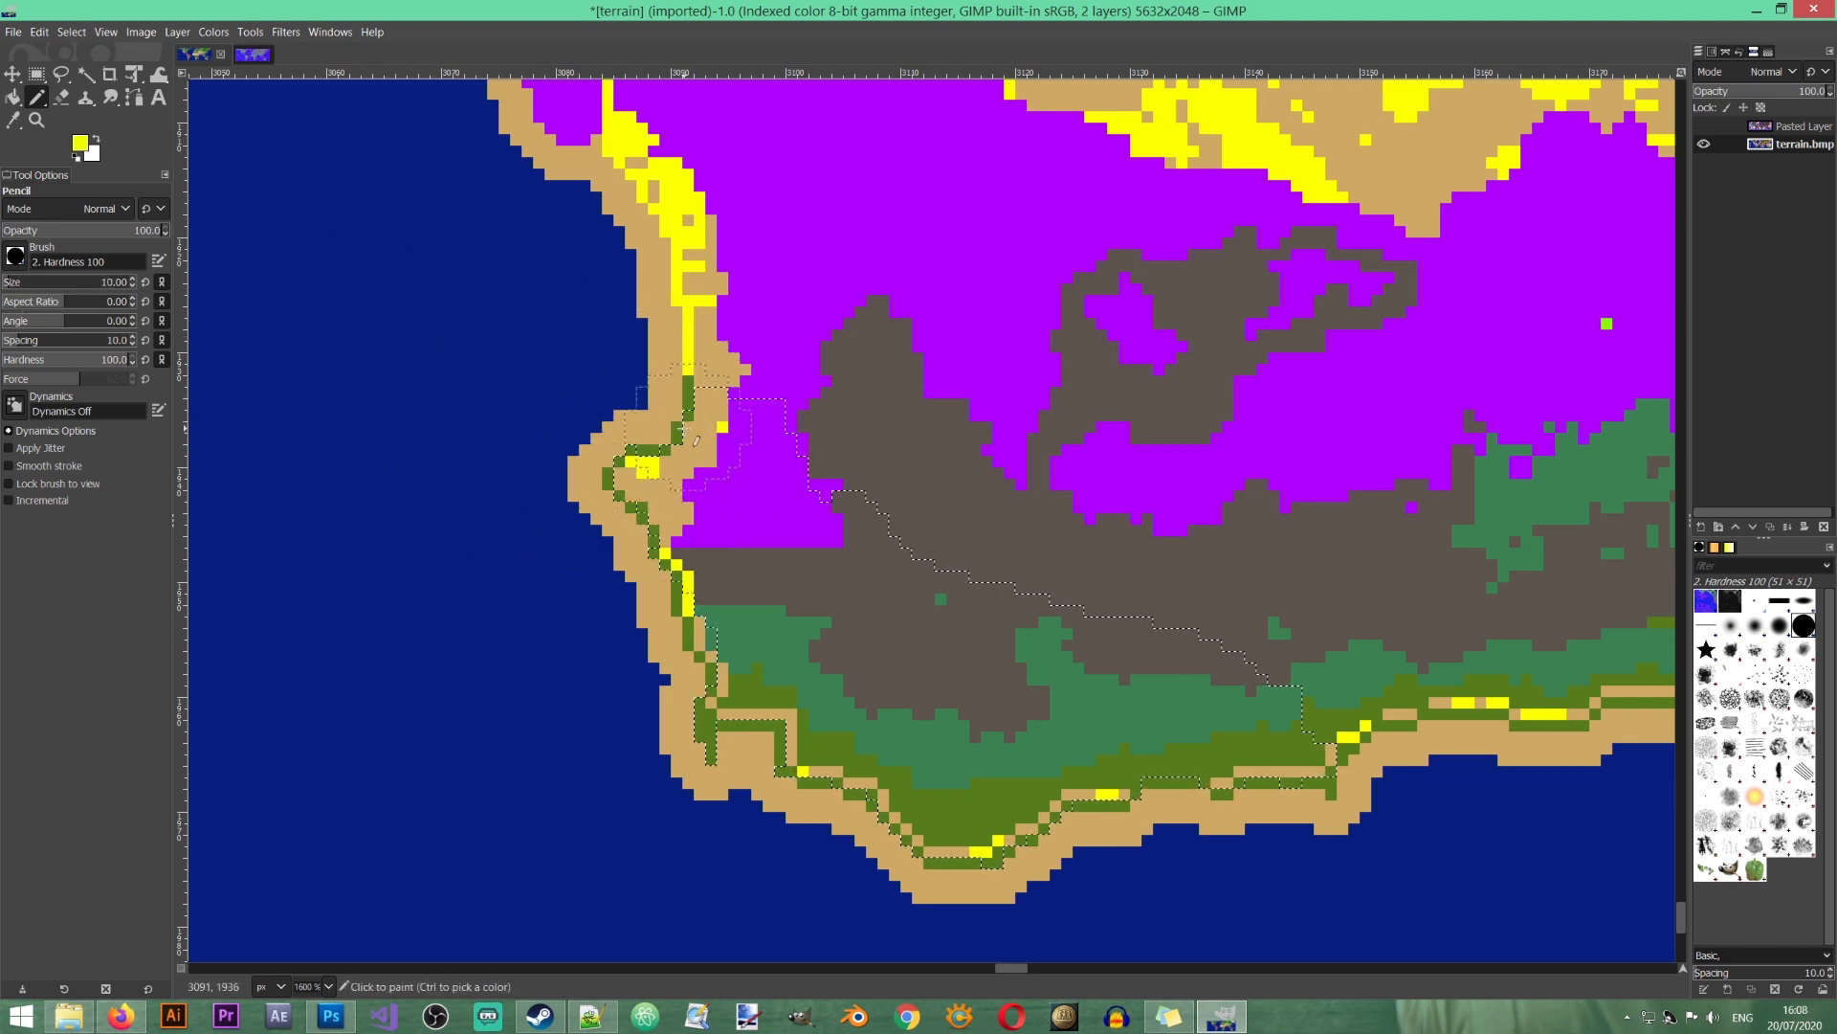
{"action": "mouse_move", "coordinate": [667, 422]}
{"action": "left_mouse_down"}
{"action": "mouse_move", "coordinate": [626, 458]}
{"action": "mouse_move", "coordinate": [625, 497]}
{"action": "mouse_move", "coordinate": [687, 644]}
{"action": "mouse_move", "coordinate": [702, 746]}
{"action": "mouse_move", "coordinate": [725, 730]}
{"action": "mouse_move", "coordinate": [951, 861]}
{"action": "mouse_move", "coordinate": [1070, 821]}
{"action": "mouse_move", "coordinate": [1335, 842]}
{"action": "left_mouse_up"}
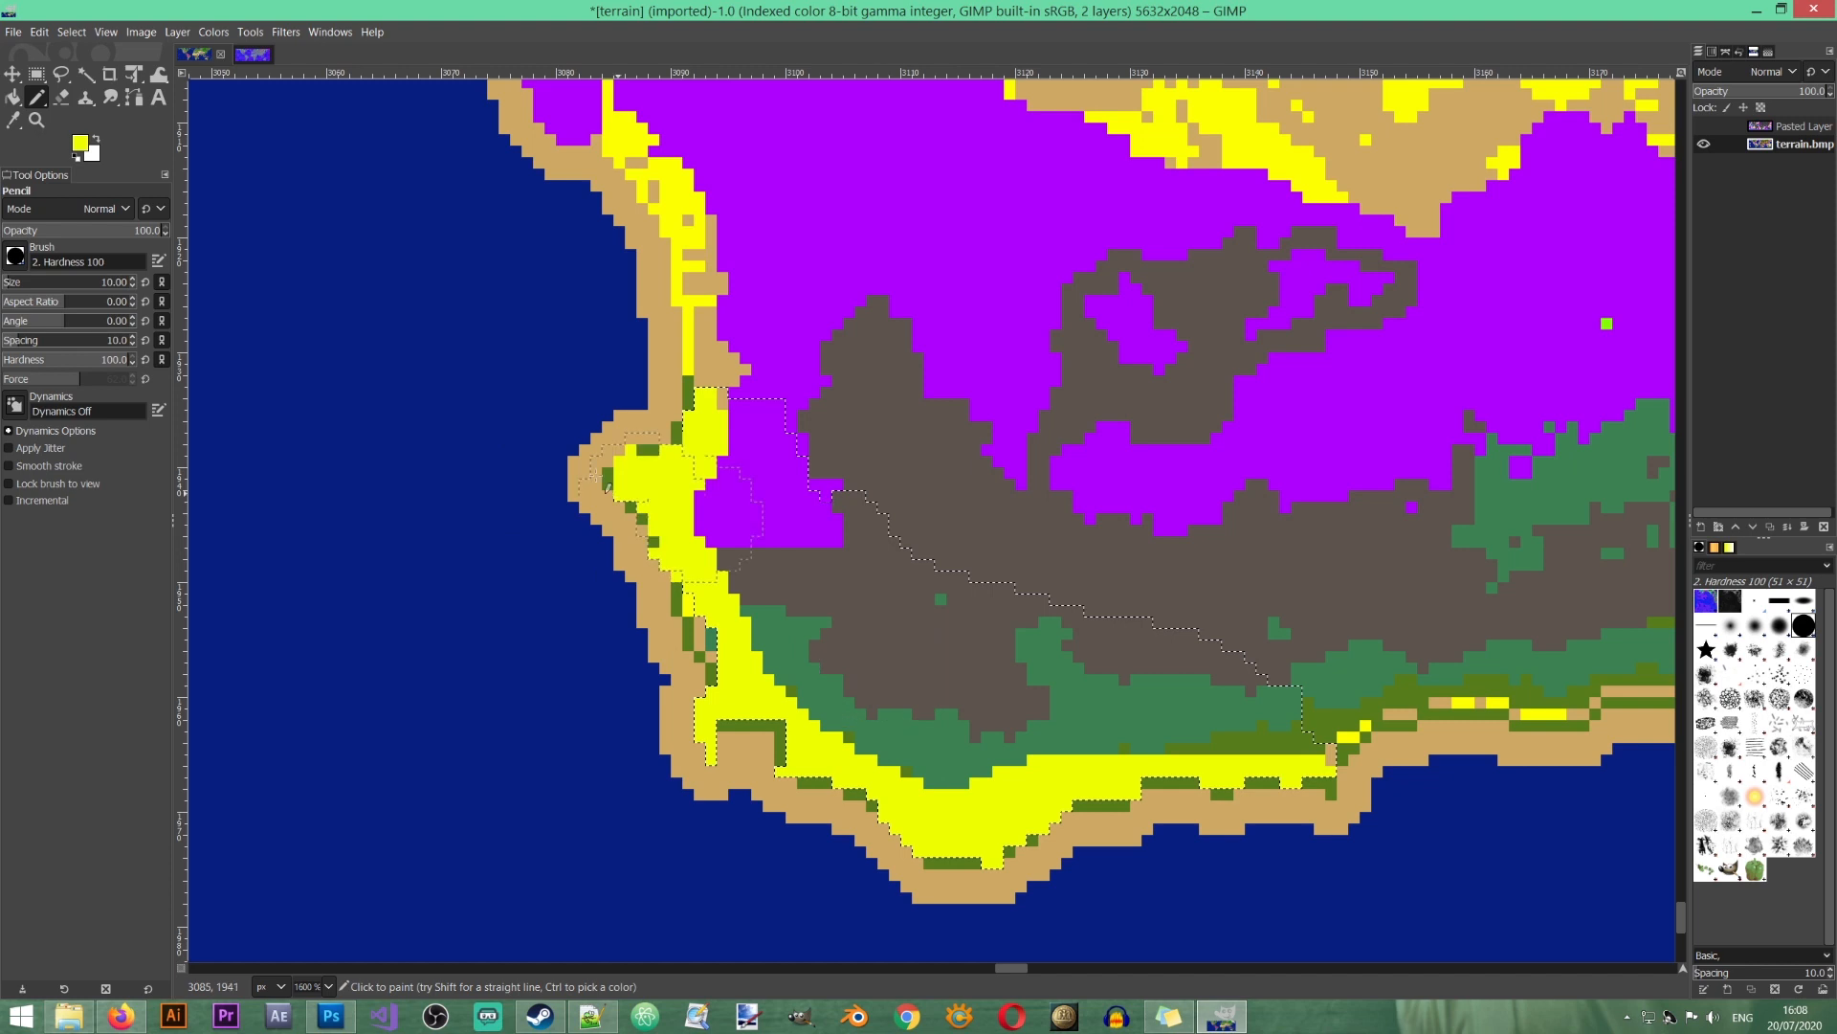
Step: Clear the province selection from the terrain image
{"action": "key", "text": "r"}
{"action": "left_click", "coordinate": [400, 494]}
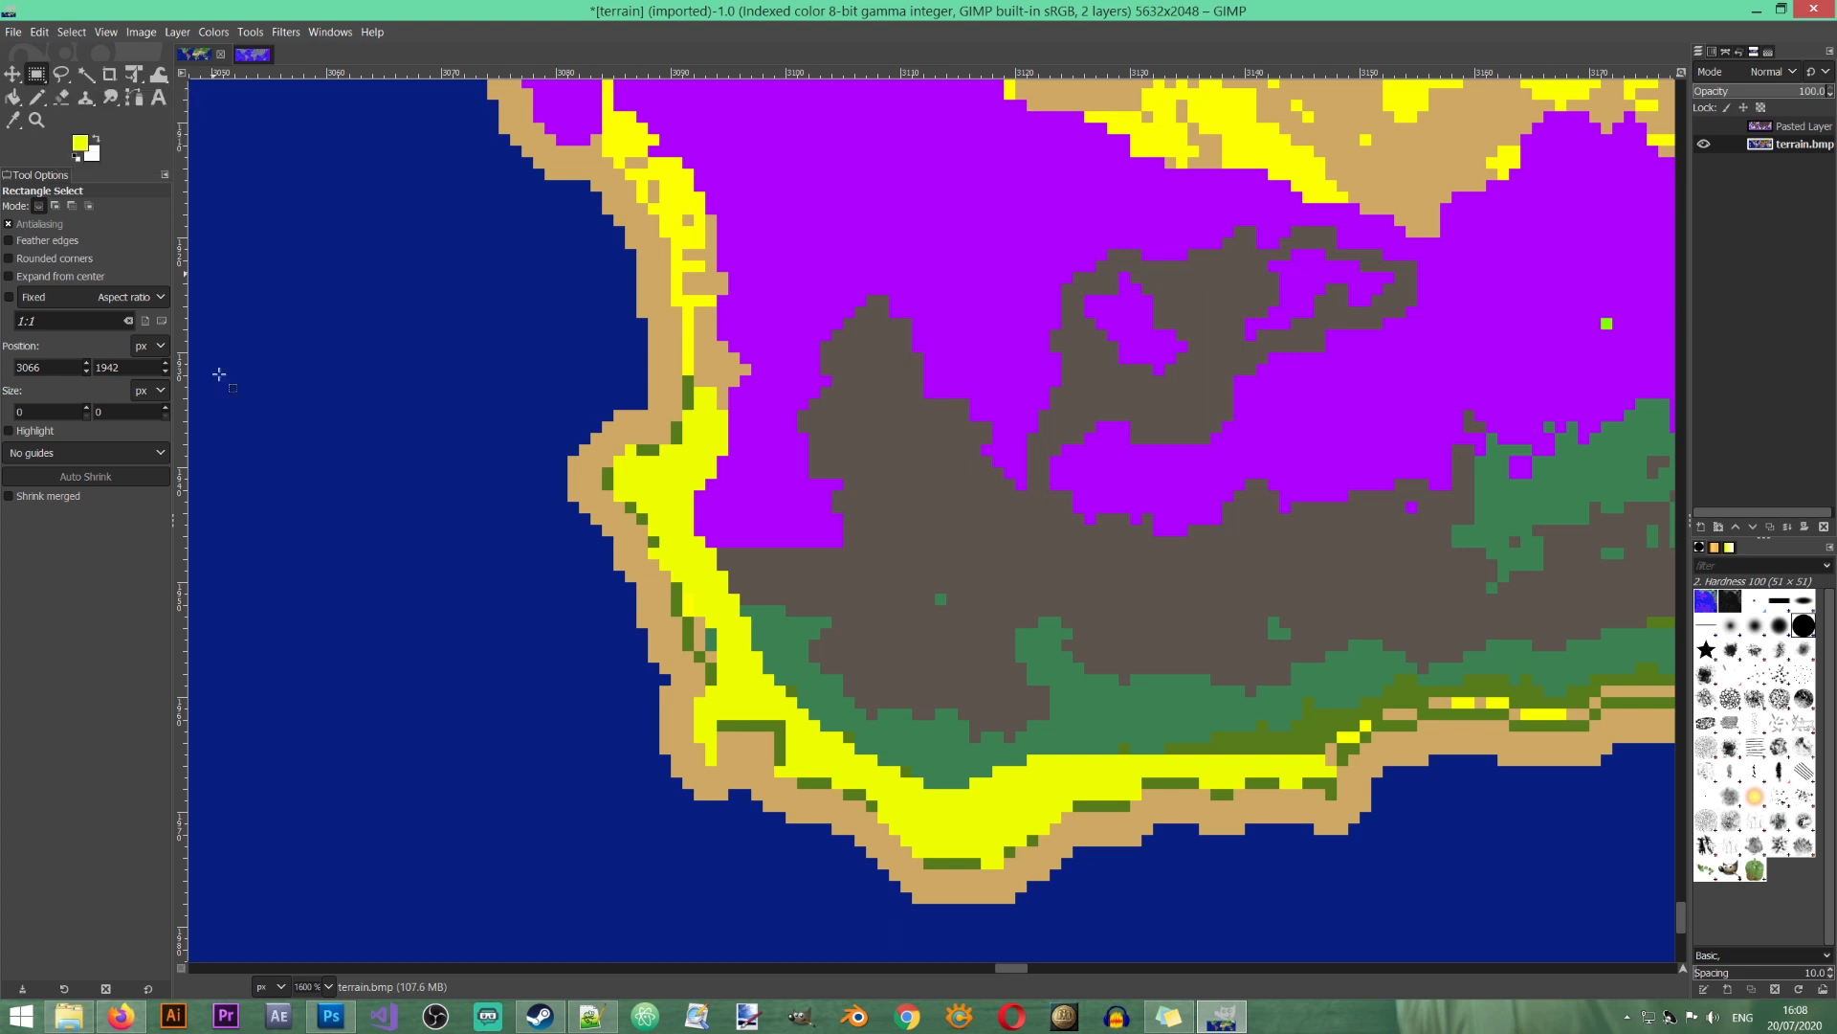
{"action": "left_click", "coordinate": [410, 671]}
Step: Delete the pasted provinces layer so only terrain.bmp remains in the image
{"action": "left_click", "coordinate": [1786, 126]}
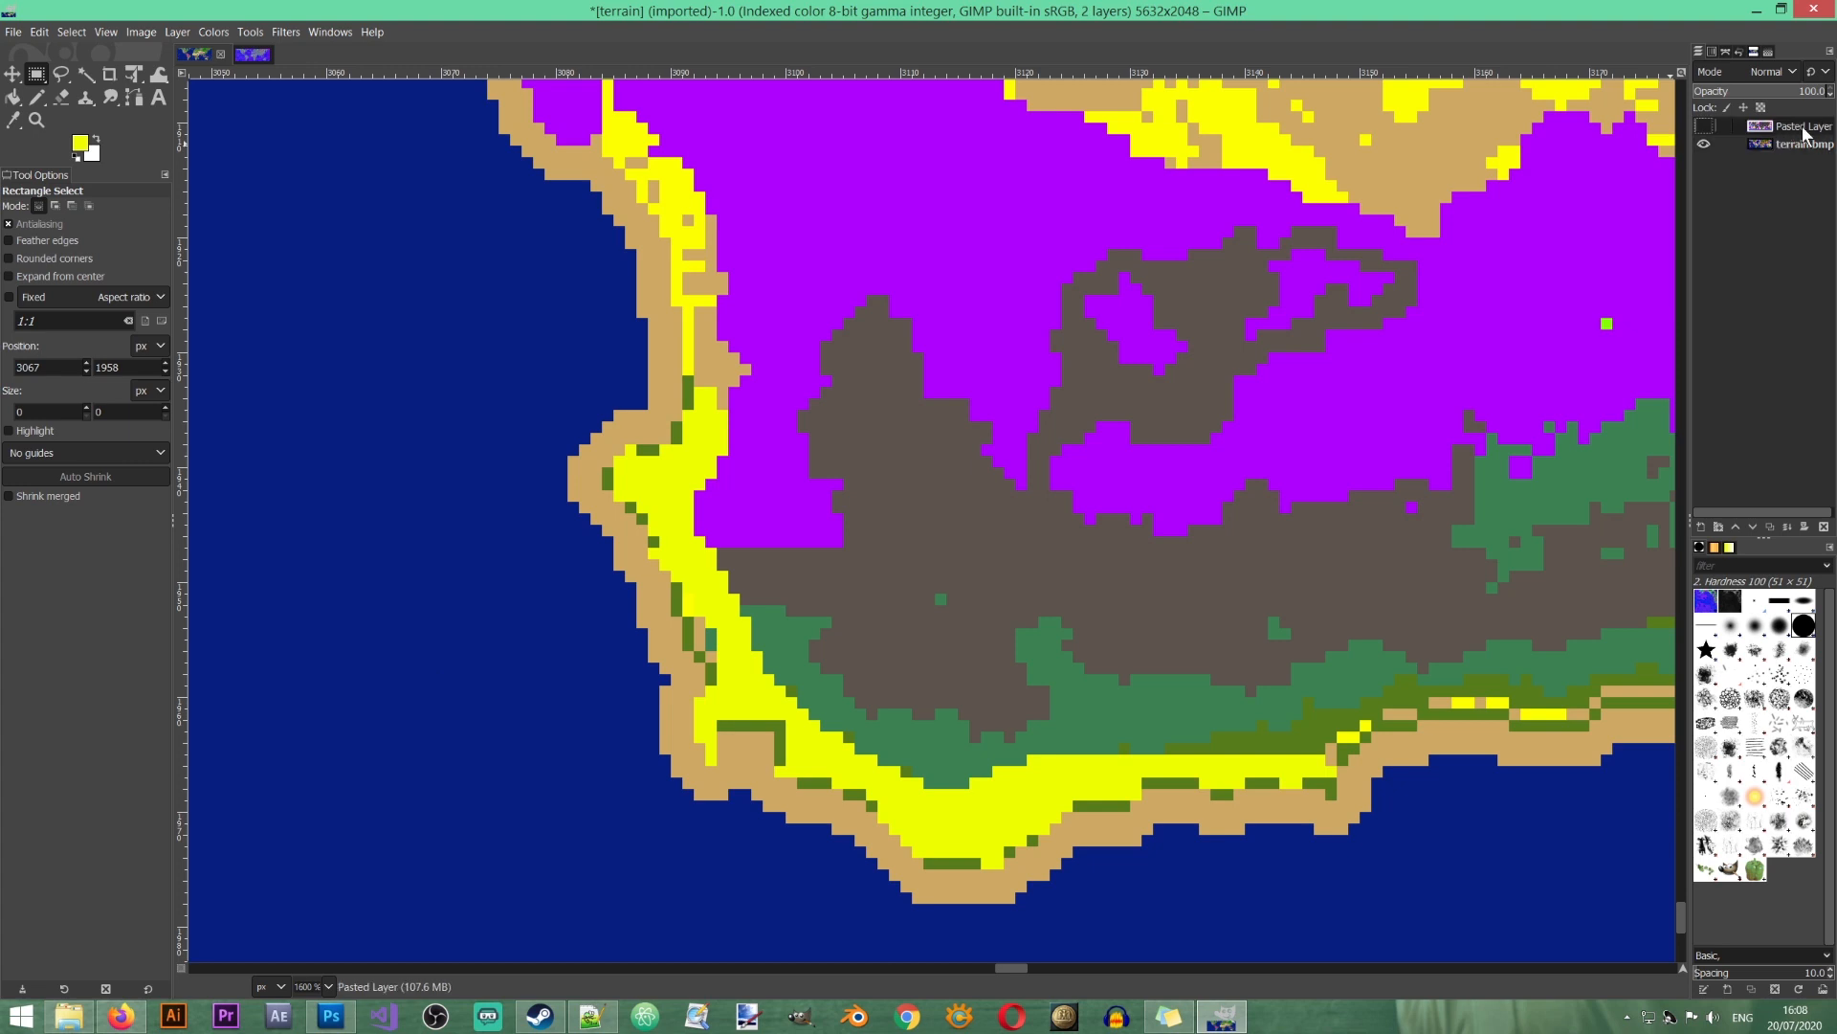
{"action": "left_click", "coordinate": [1704, 126]}
{"action": "left_click", "coordinate": [1705, 126]}
{"action": "right_click", "coordinate": [1796, 135]}
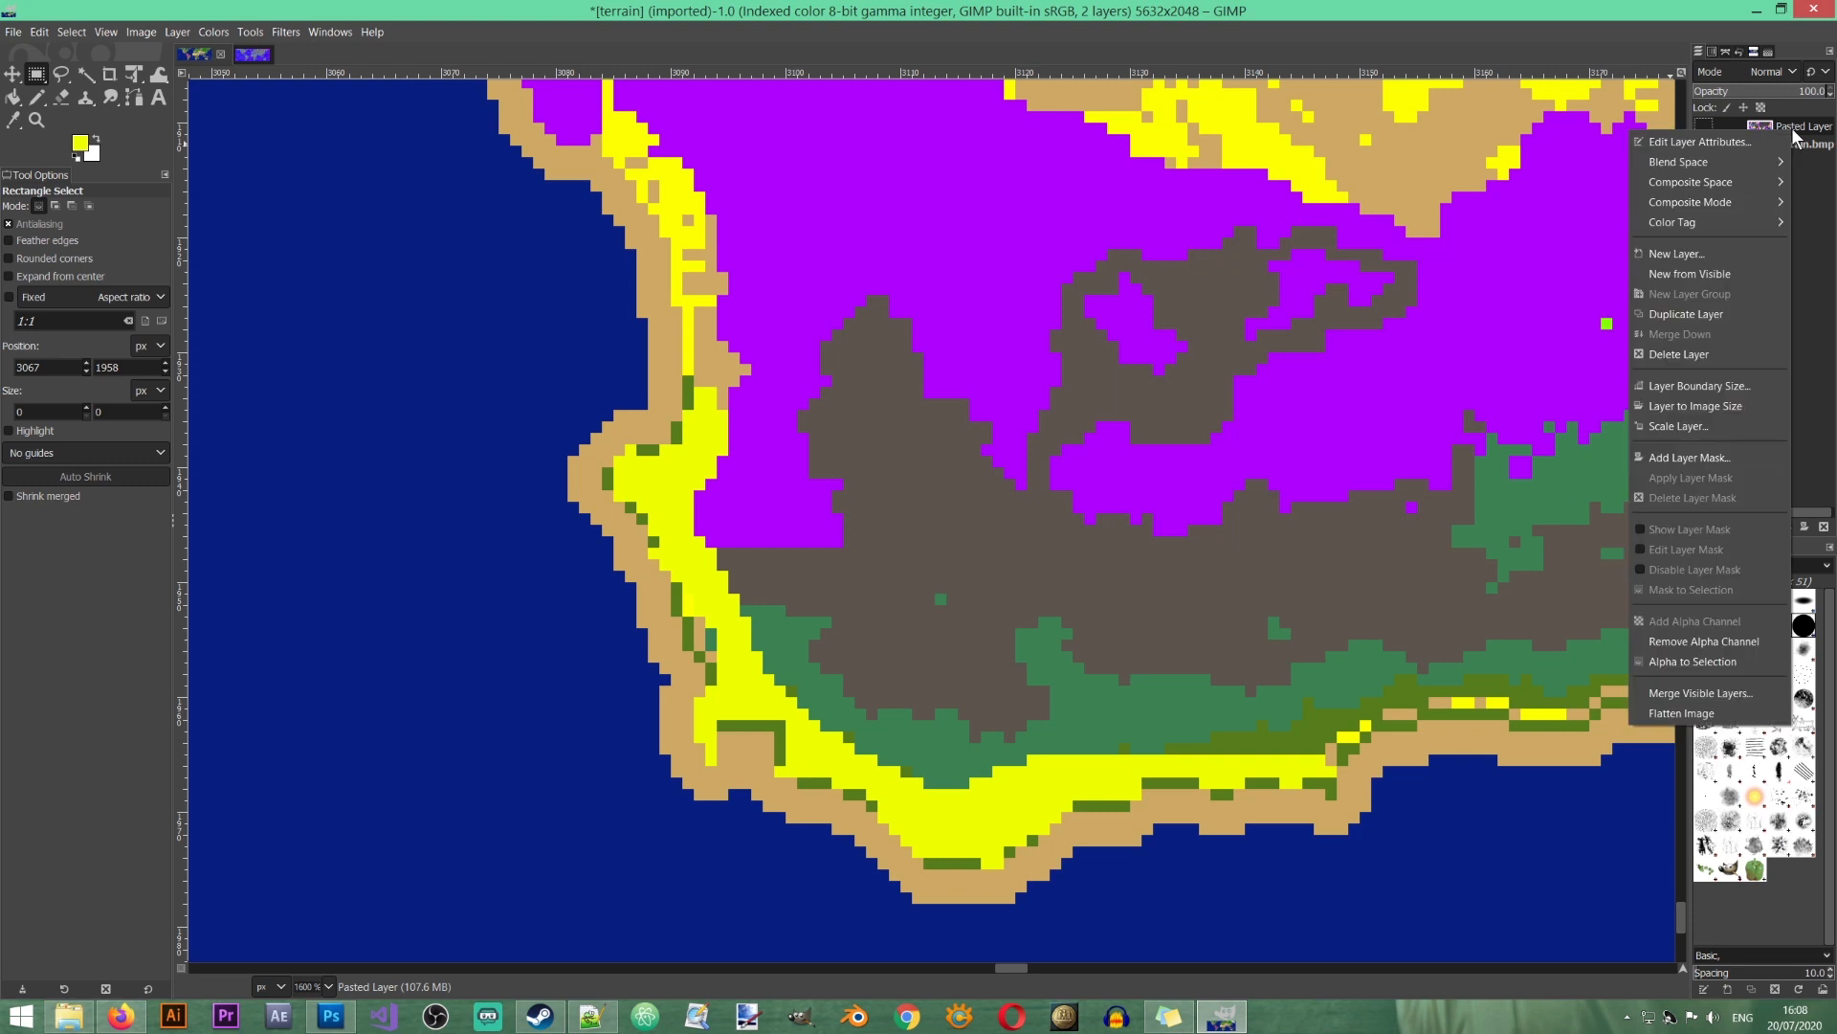
{"action": "left_click", "coordinate": [1690, 353]}
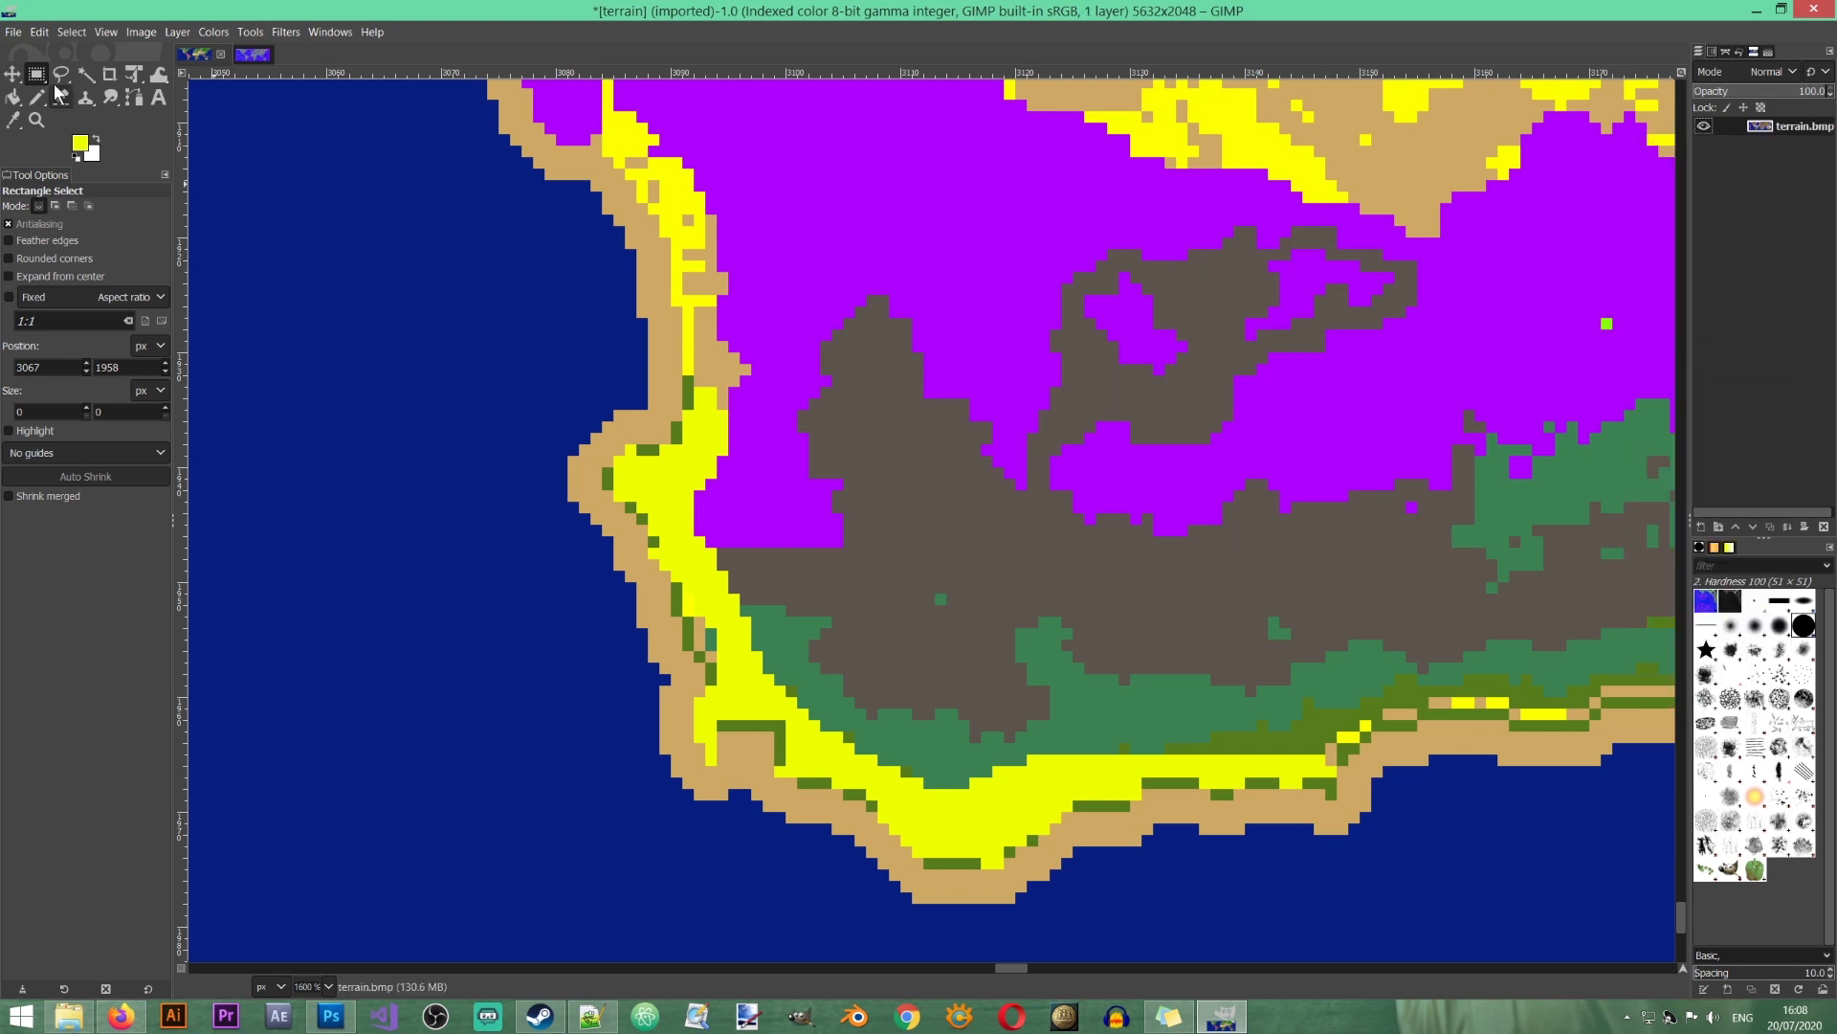
Step: Export the image as terrain.bmp into the big_city_life map folder, replacing the existing file and leaving Run-Length Encoded off
{"action": "left_click", "coordinate": [13, 33]}
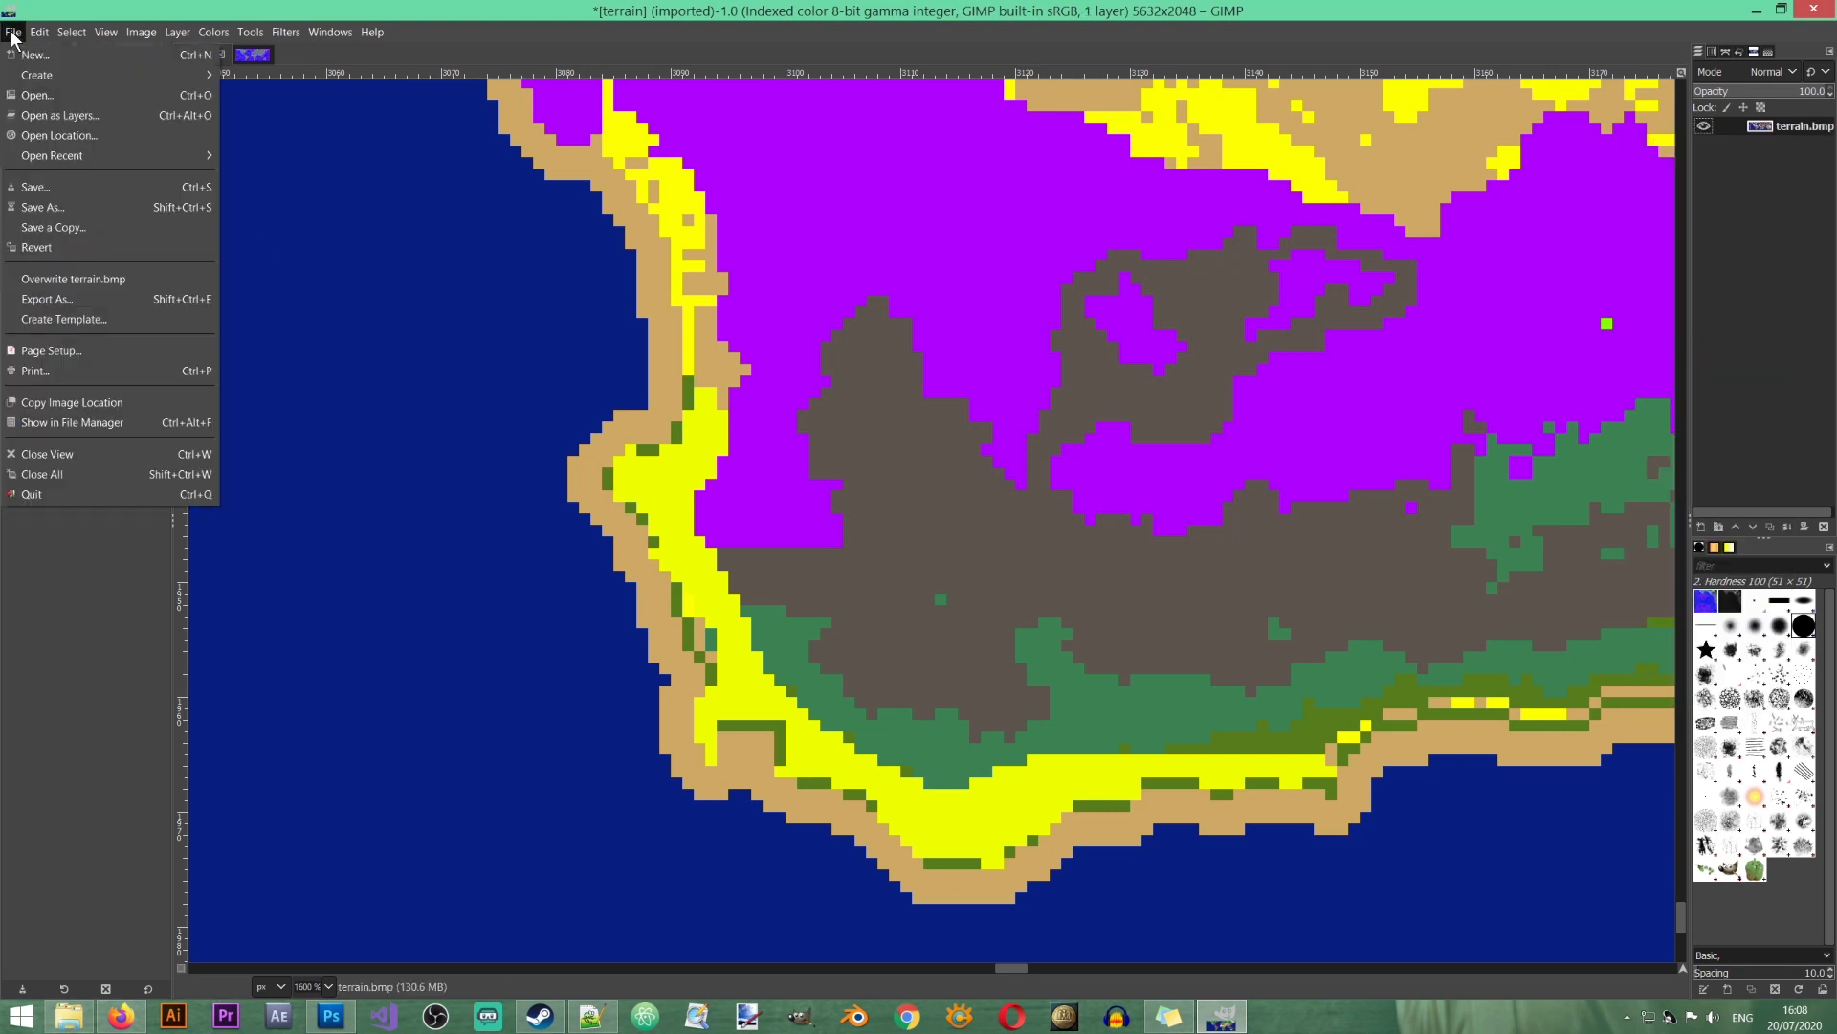
{"action": "left_click", "coordinate": [83, 300]}
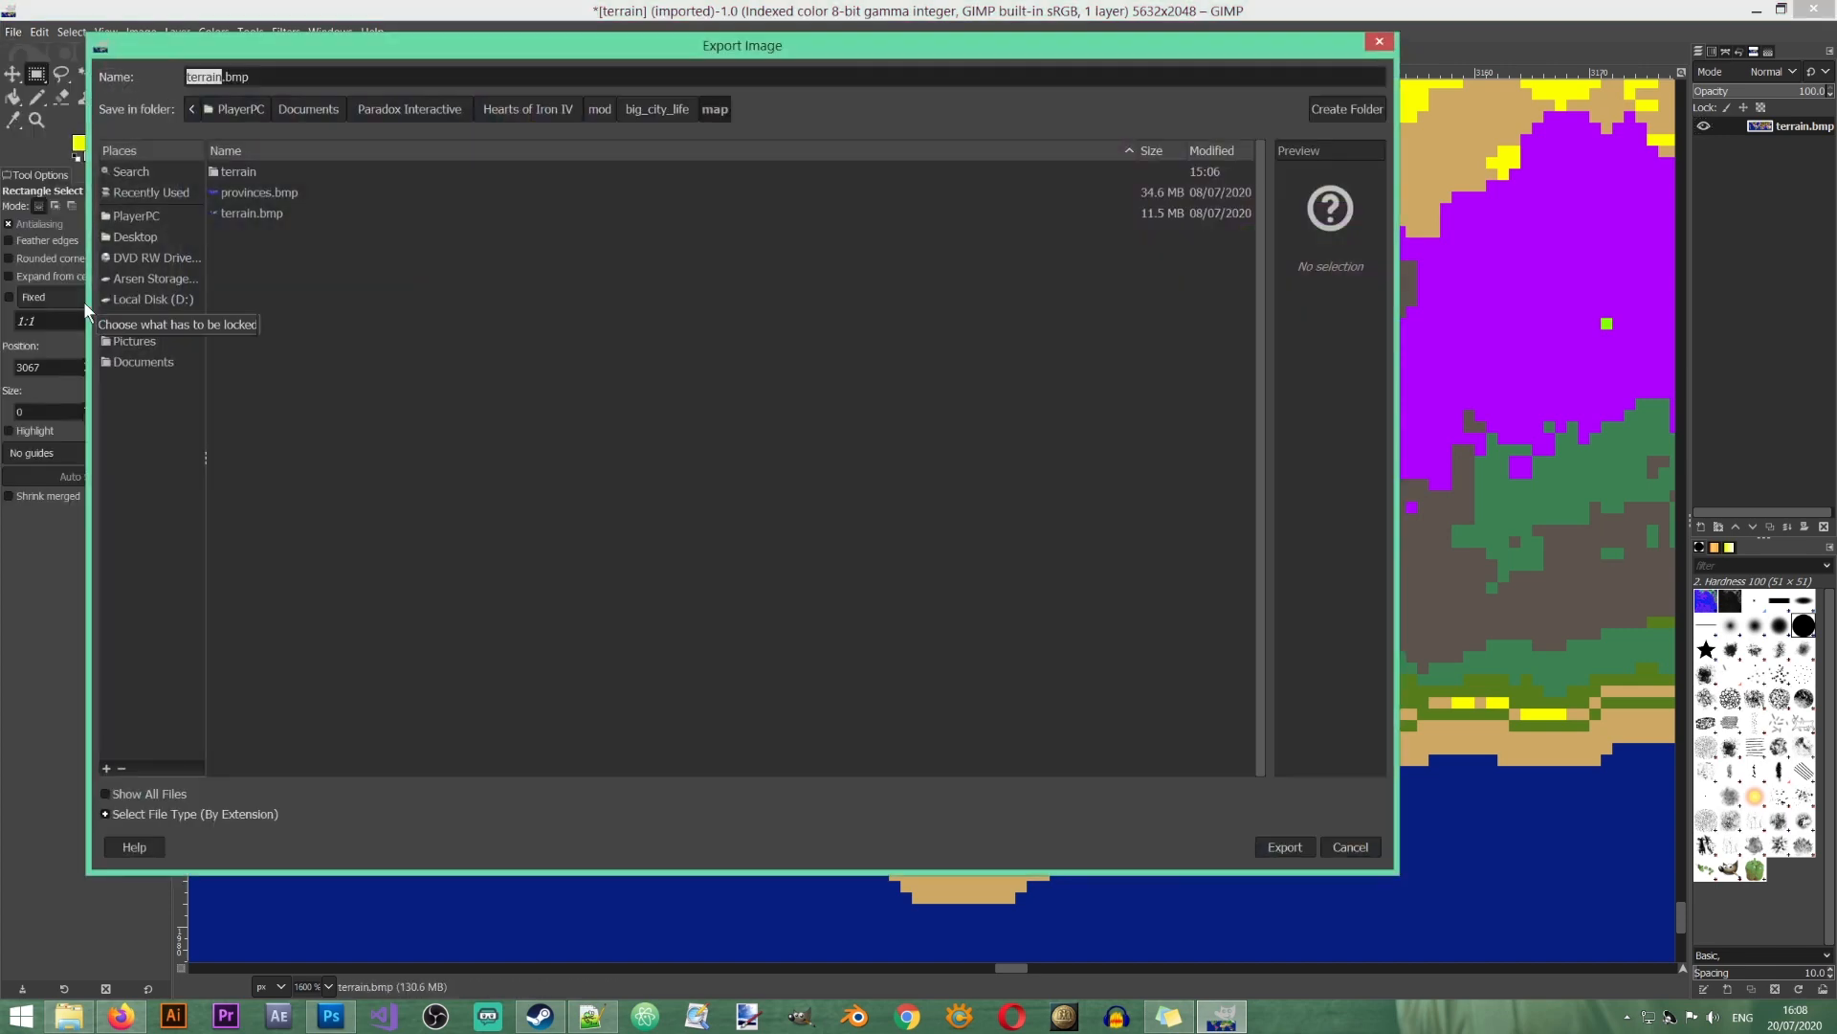
{"action": "left_click", "coordinate": [105, 796]}
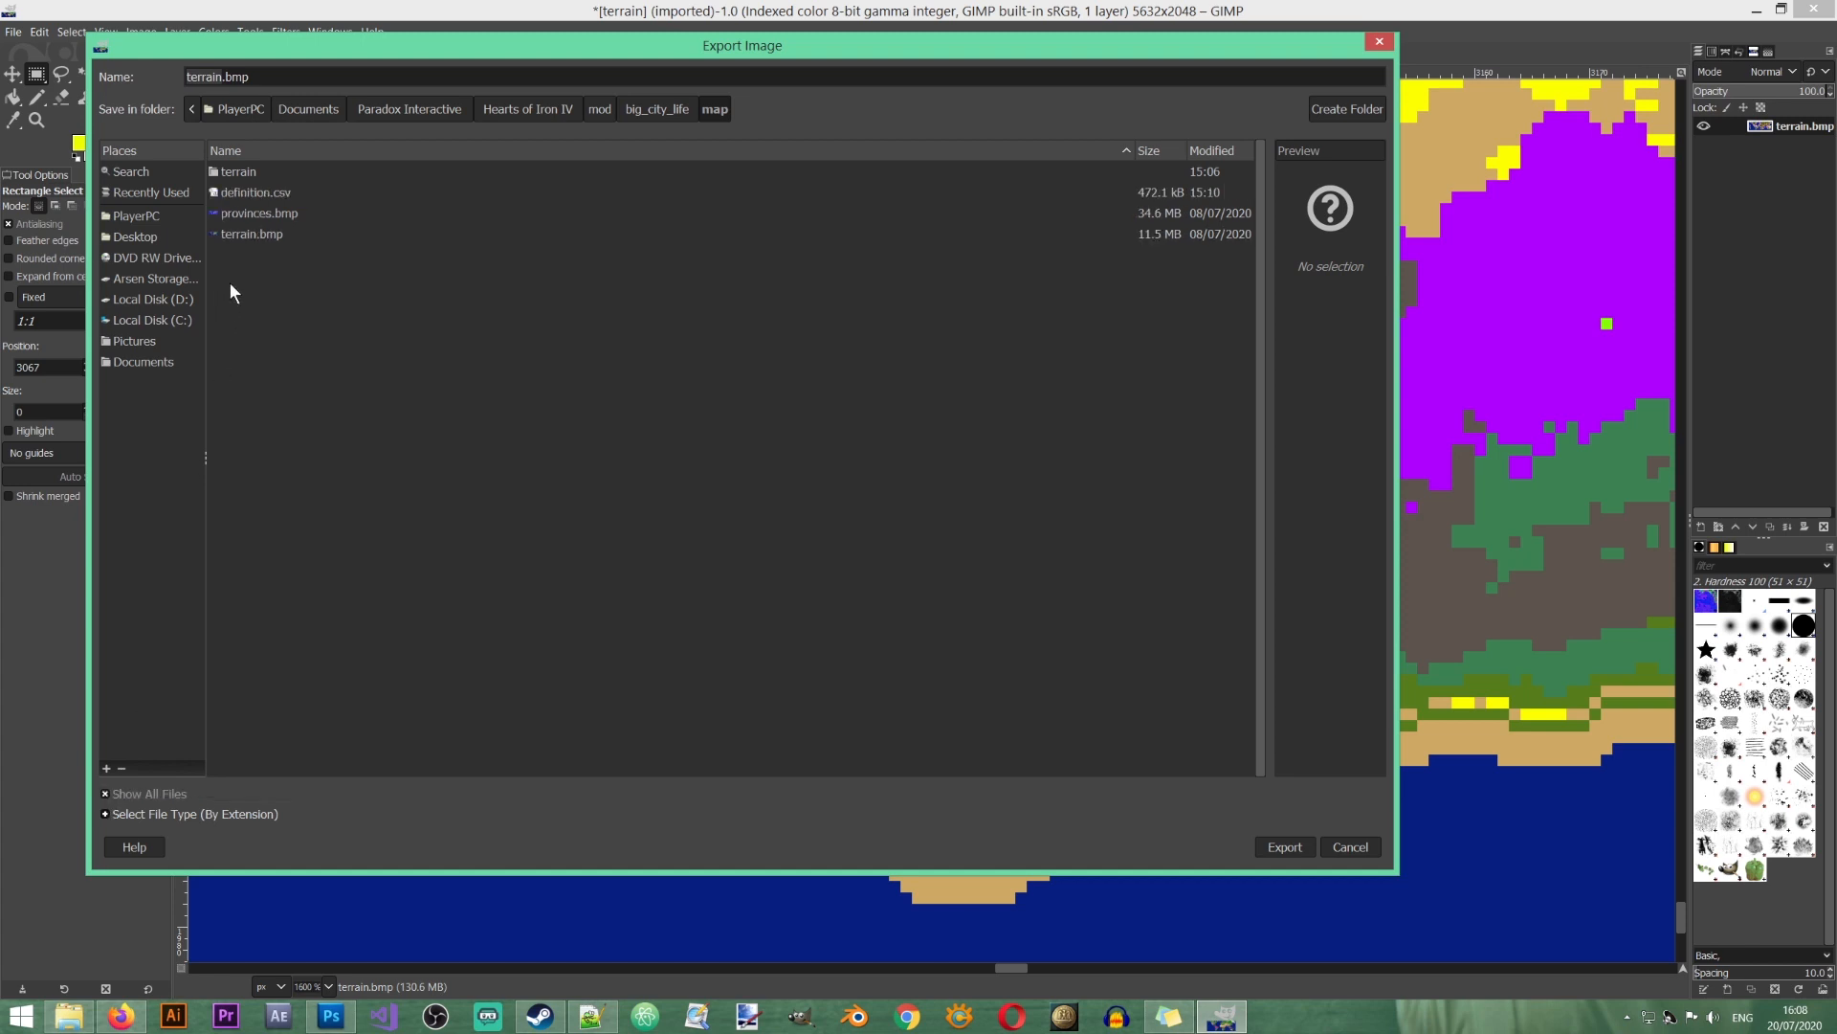
{"action": "left_click", "coordinate": [264, 240]}
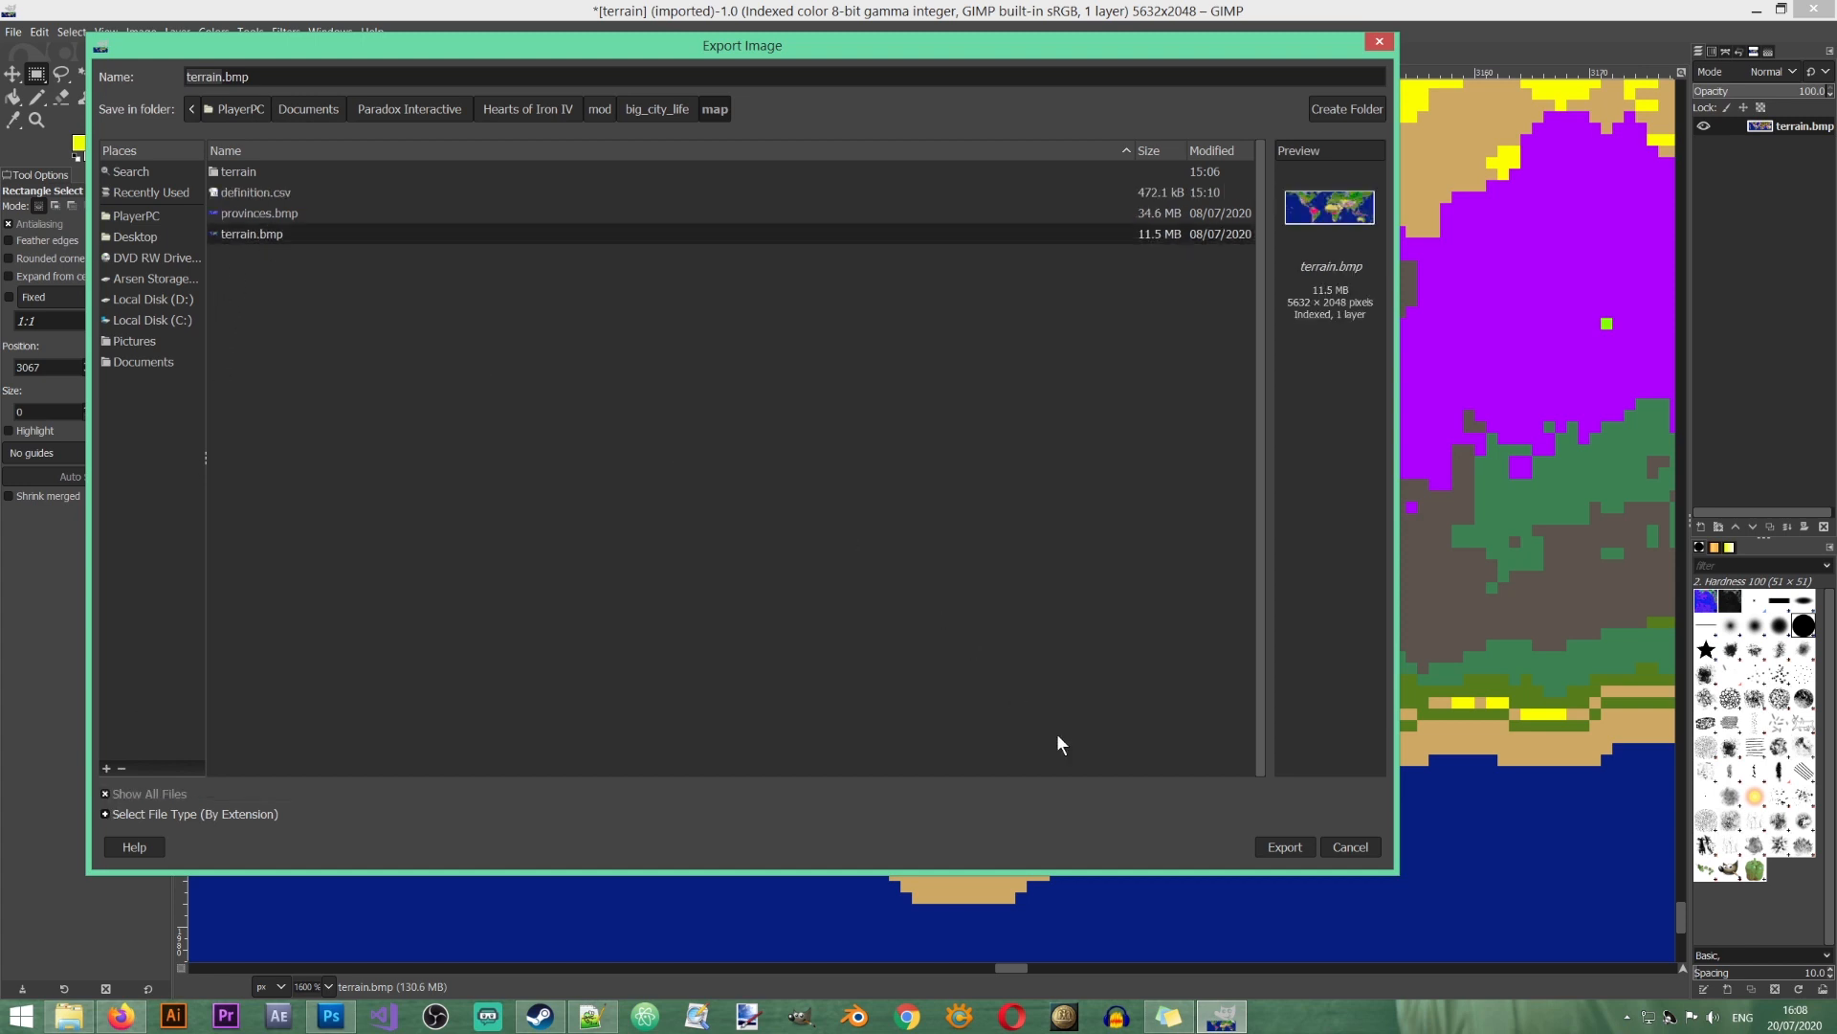
{"action": "left_click", "coordinate": [1272, 842]}
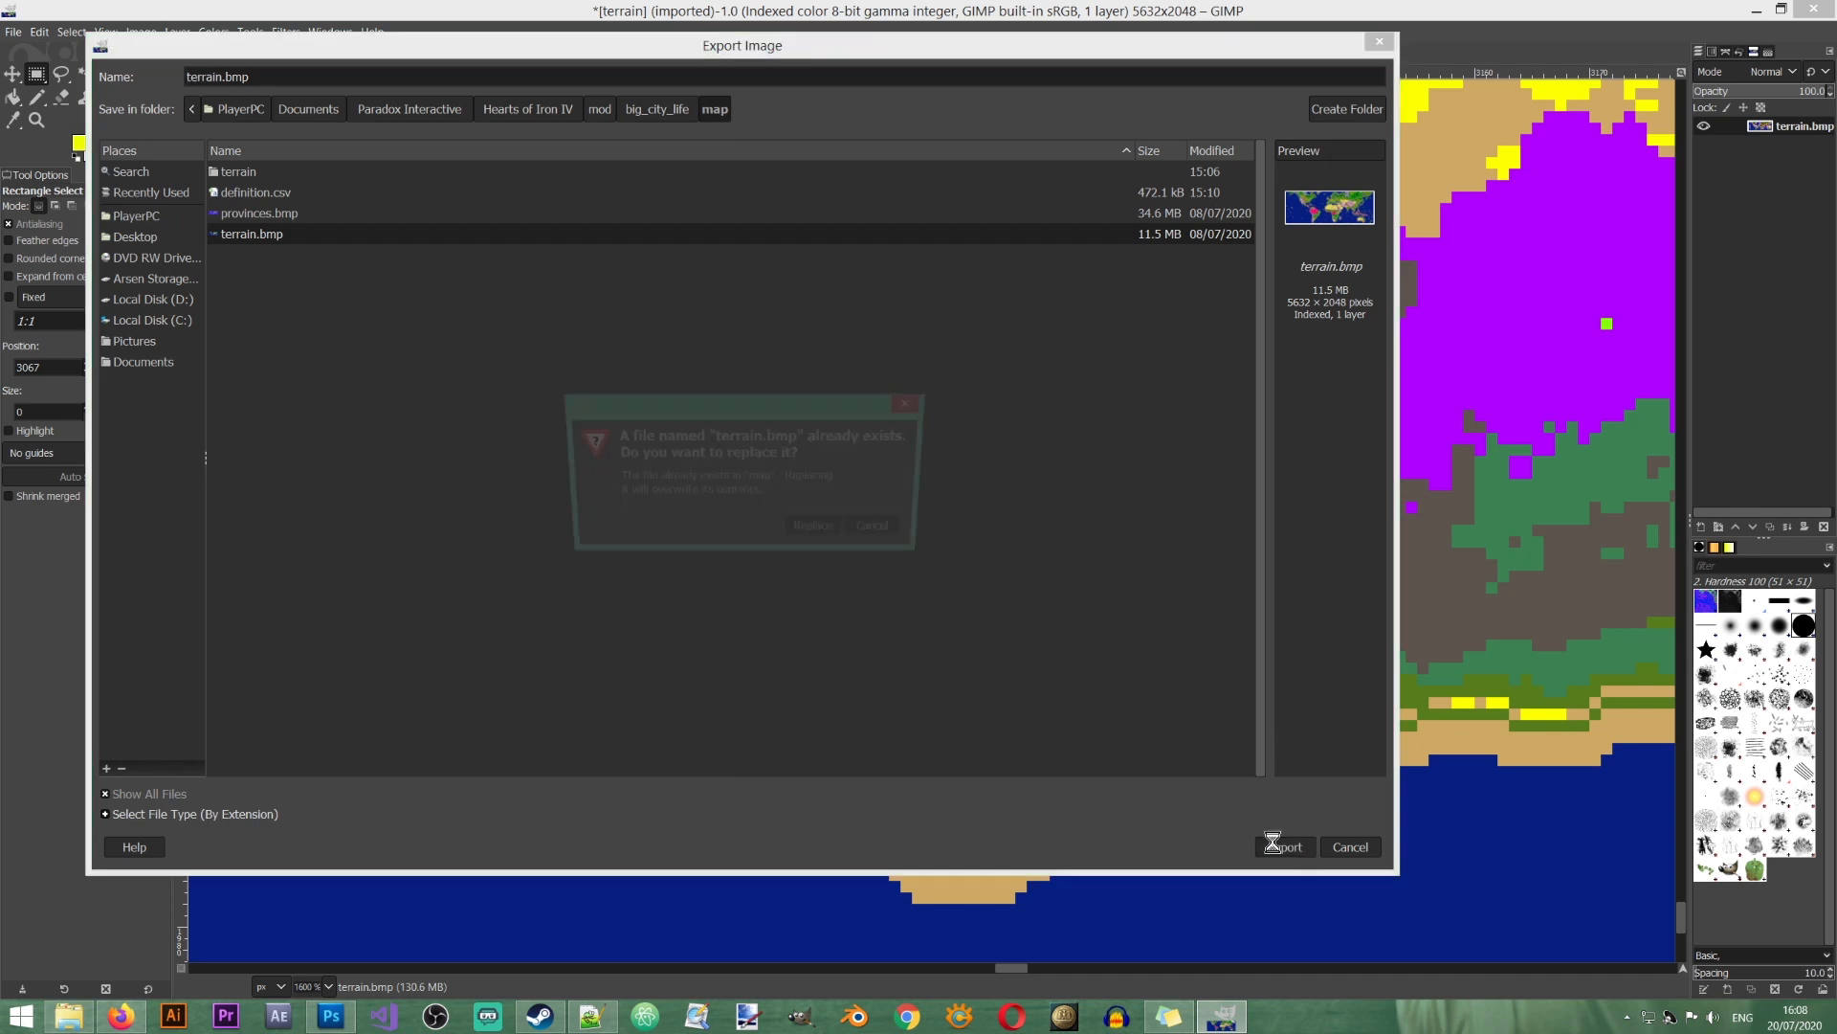
{"action": "left_click", "coordinate": [810, 534]}
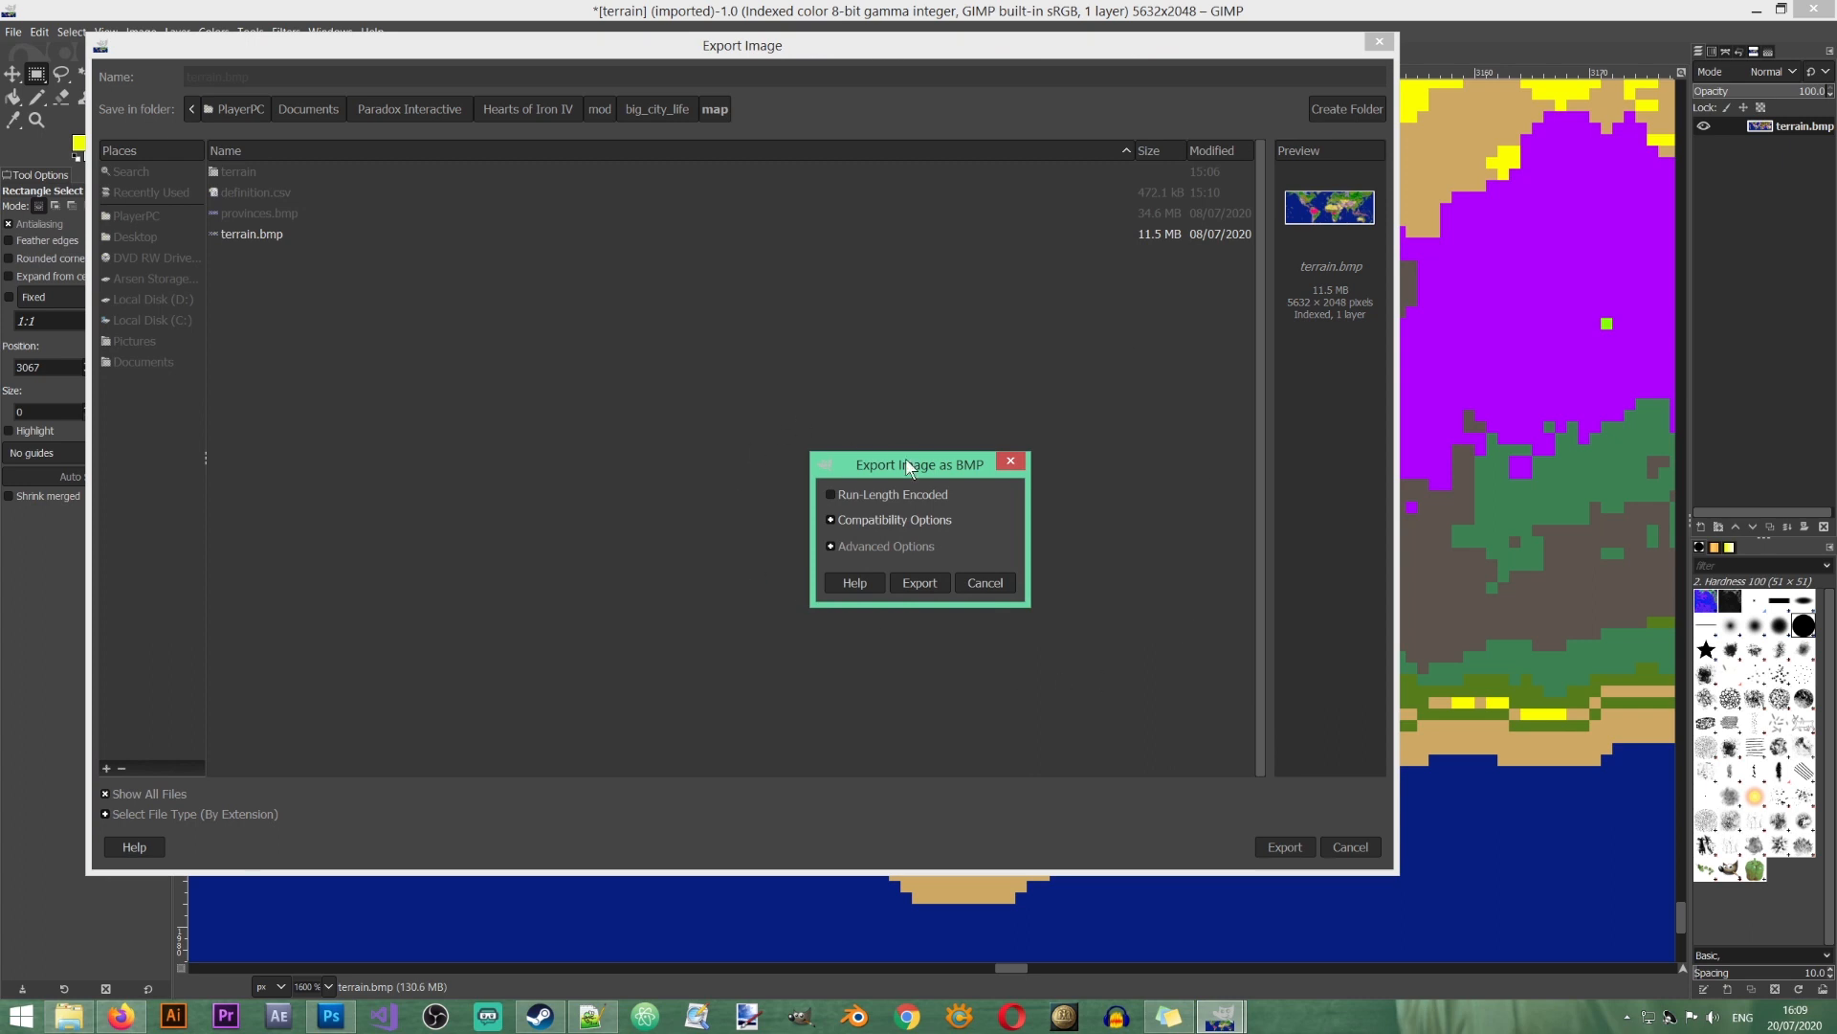
{"action": "left_click_drag", "start_coordinate": [912, 455], "coordinate": [593, 390]}
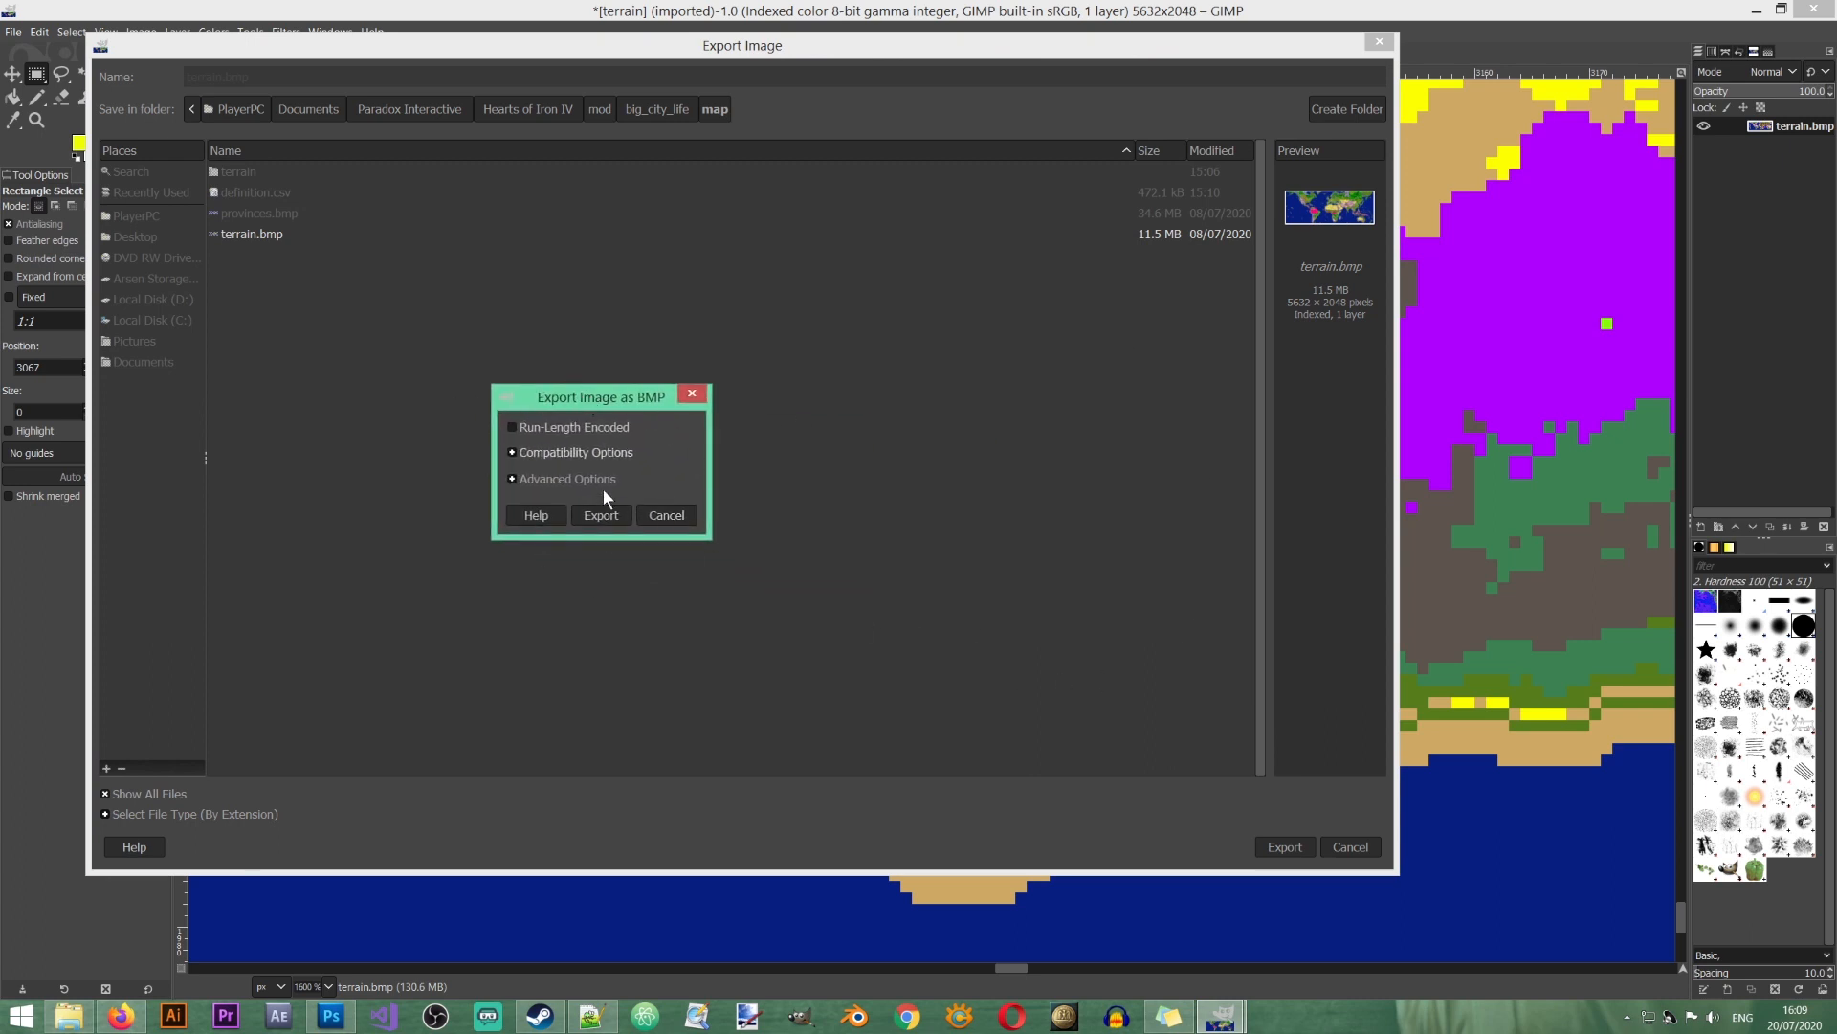
{"action": "left_click", "coordinate": [601, 516]}
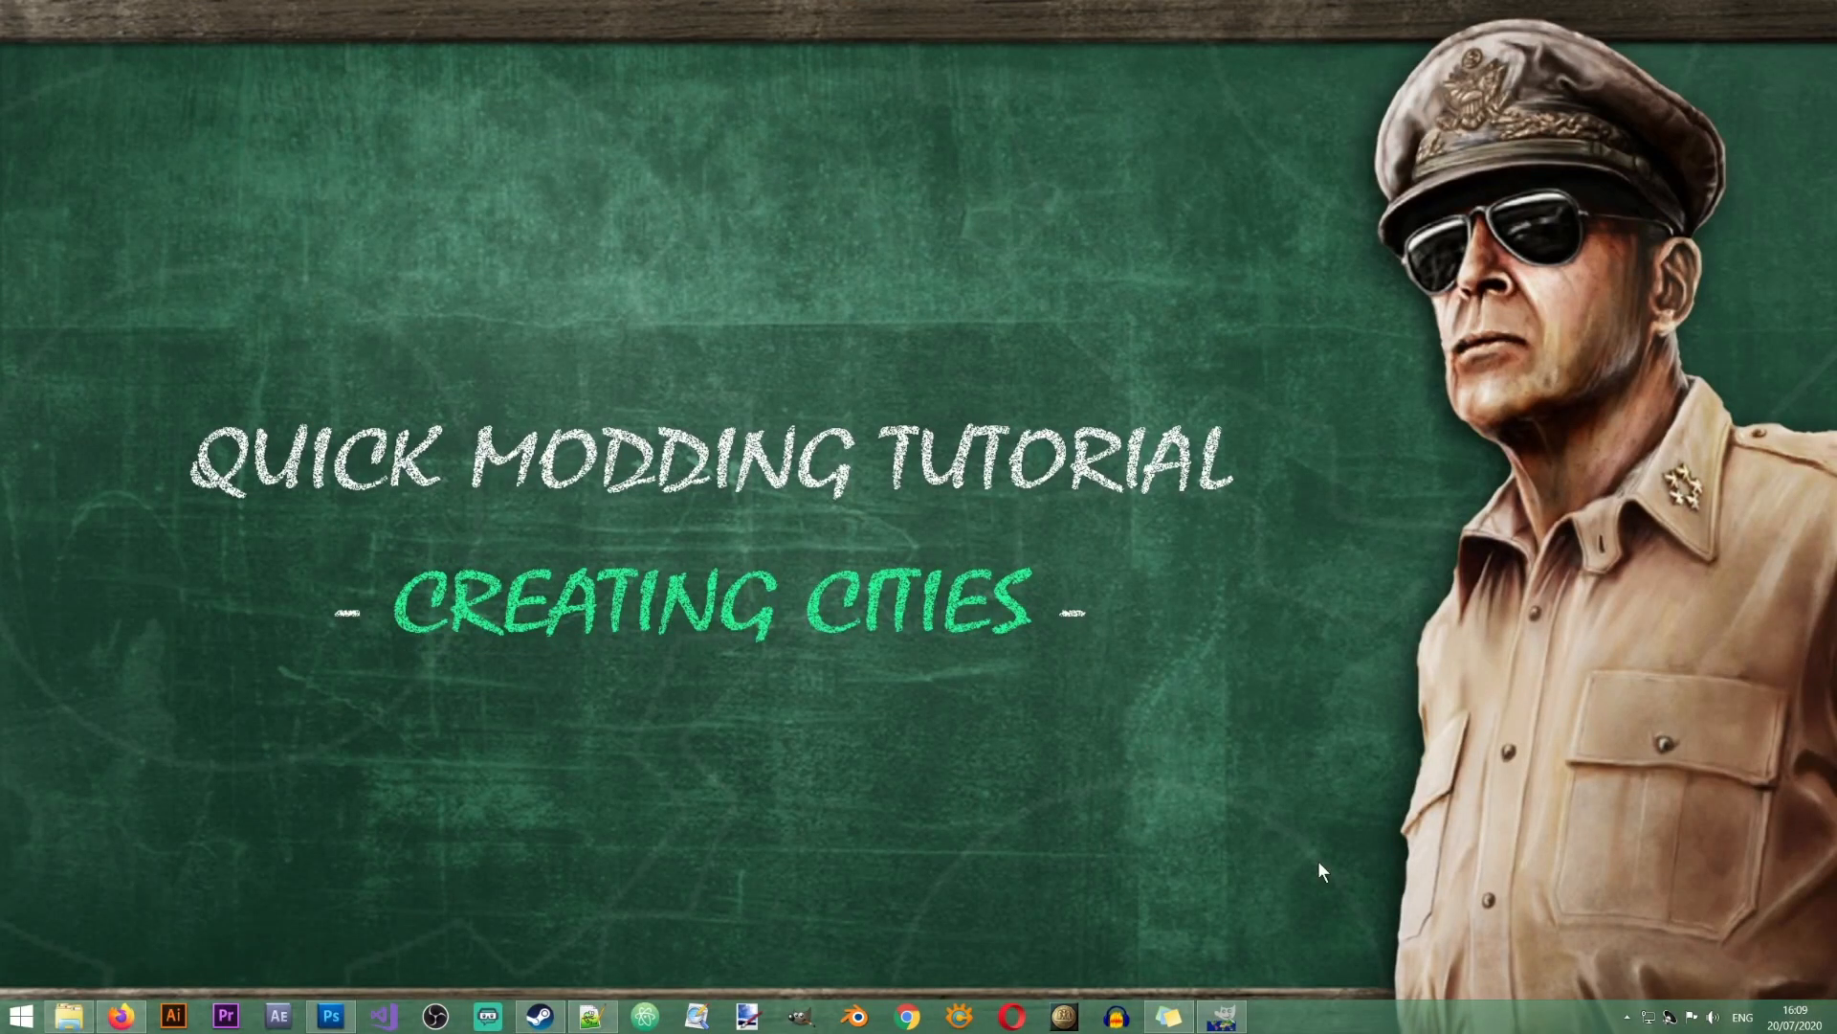
Step: Switch to Hearts of Iron IV and examine the Cape Town province's coast for city buildings and its terrain type
{"action": "left_click", "coordinate": [1064, 1014]}
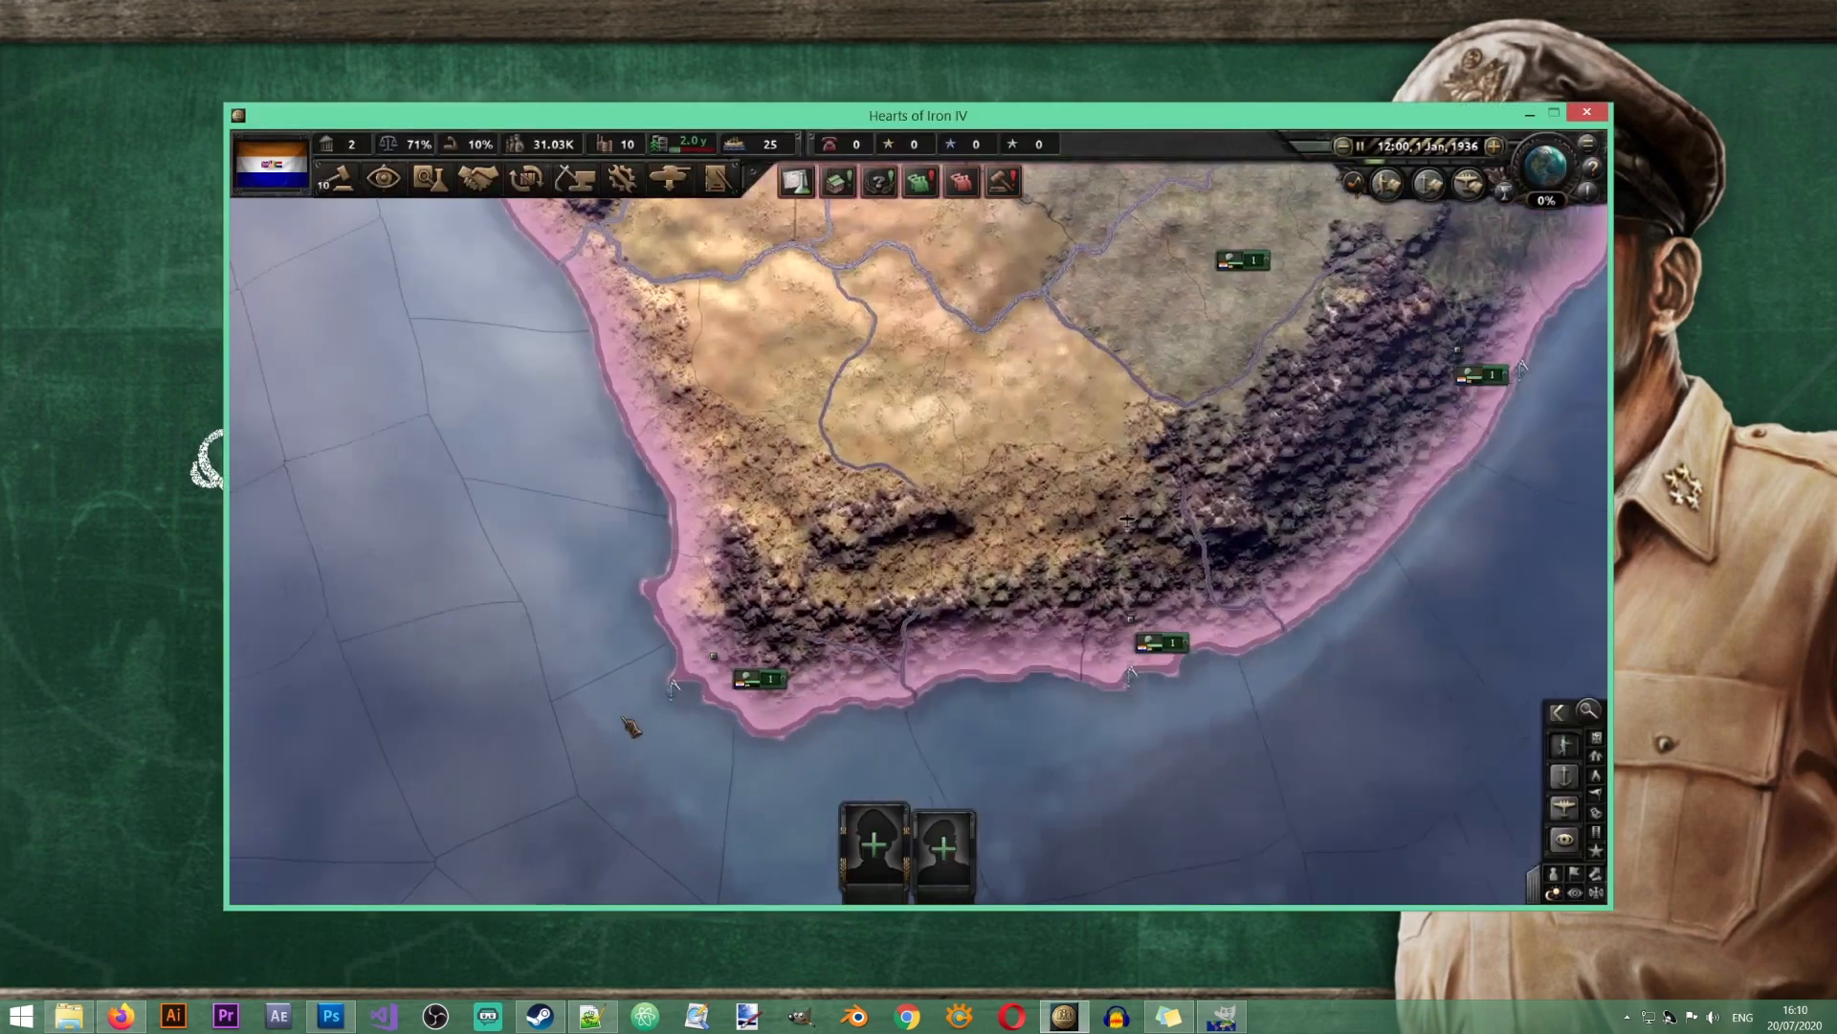
{"action": "scroll", "coordinate": [957, 517], "scroll_direction": "up", "scroll_amount": 10}
{"action": "left_click_drag", "start_coordinate": [839, 471], "coordinate": [802, 316]}
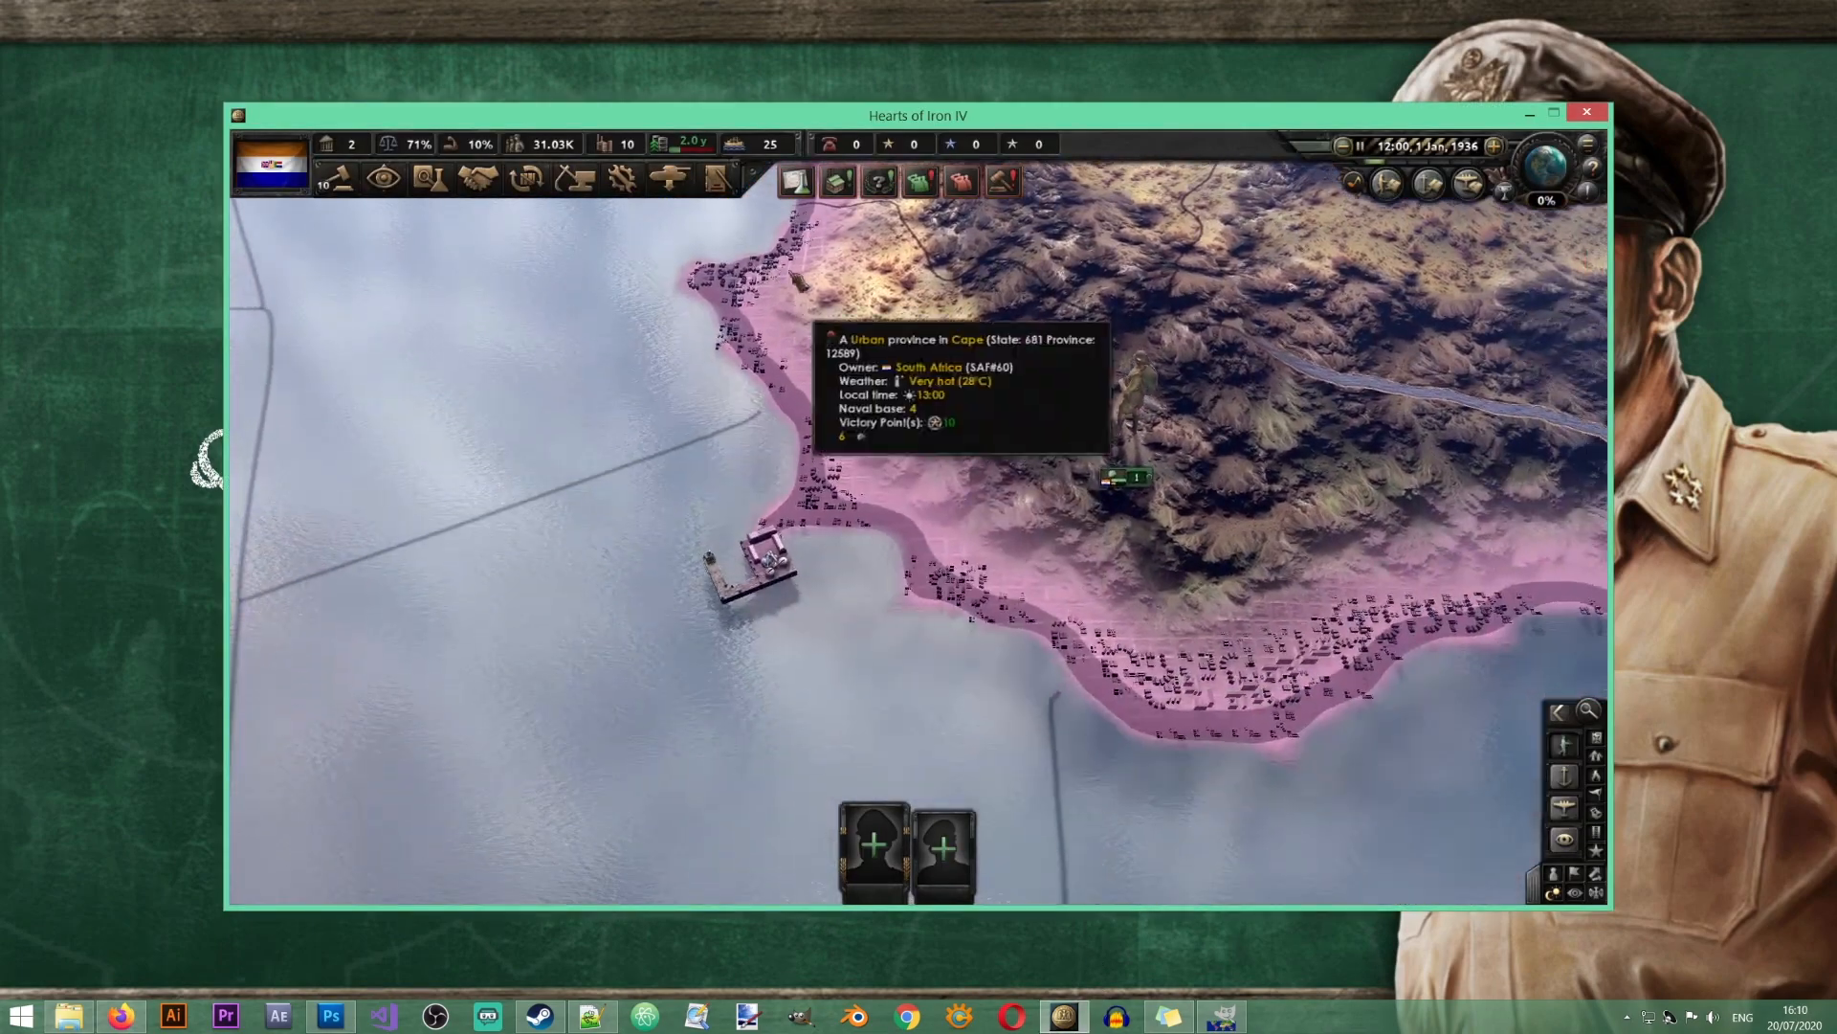
{"action": "left_click_drag", "start_coordinate": [1214, 677], "coordinate": [1011, 745]}
{"action": "left_click_drag", "start_coordinate": [586, 441], "coordinate": [732, 506]}
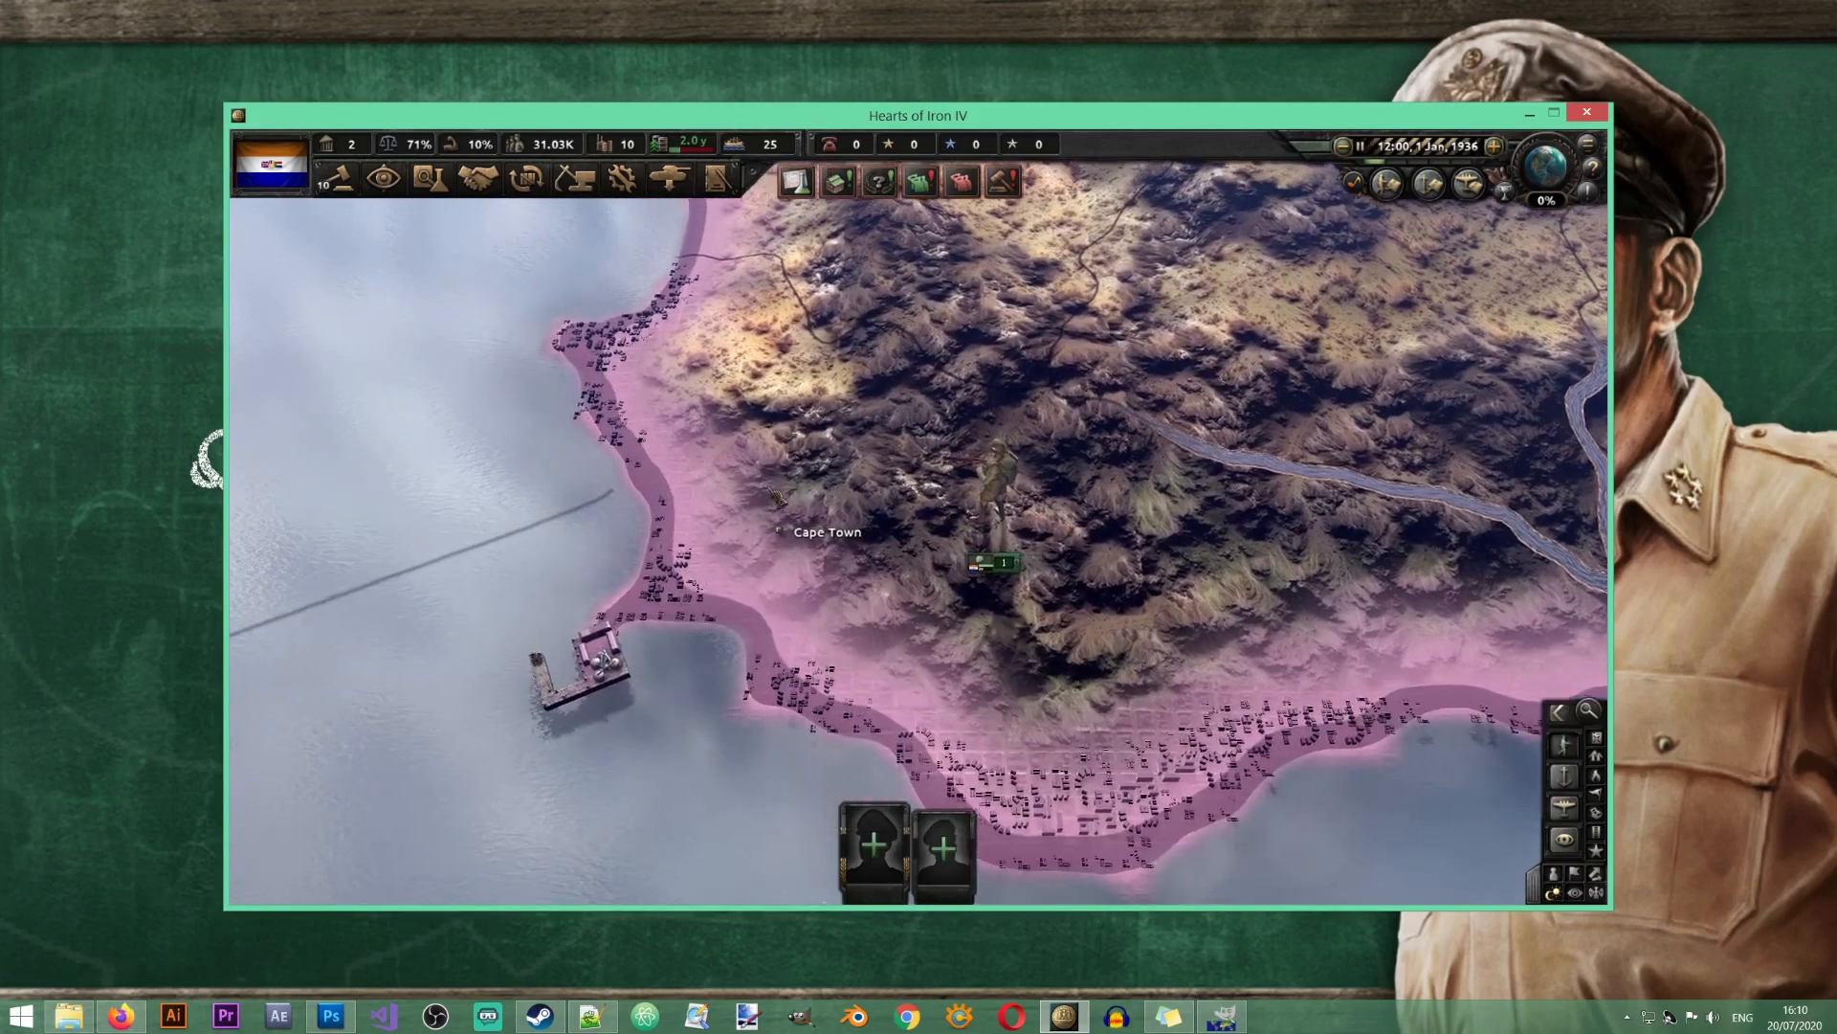
{"action": "scroll", "coordinate": [756, 545], "scroll_direction": "down", "scroll_amount": 3}
{"action": "scroll", "coordinate": [756, 546], "scroll_direction": "up", "scroll_amount": 3}
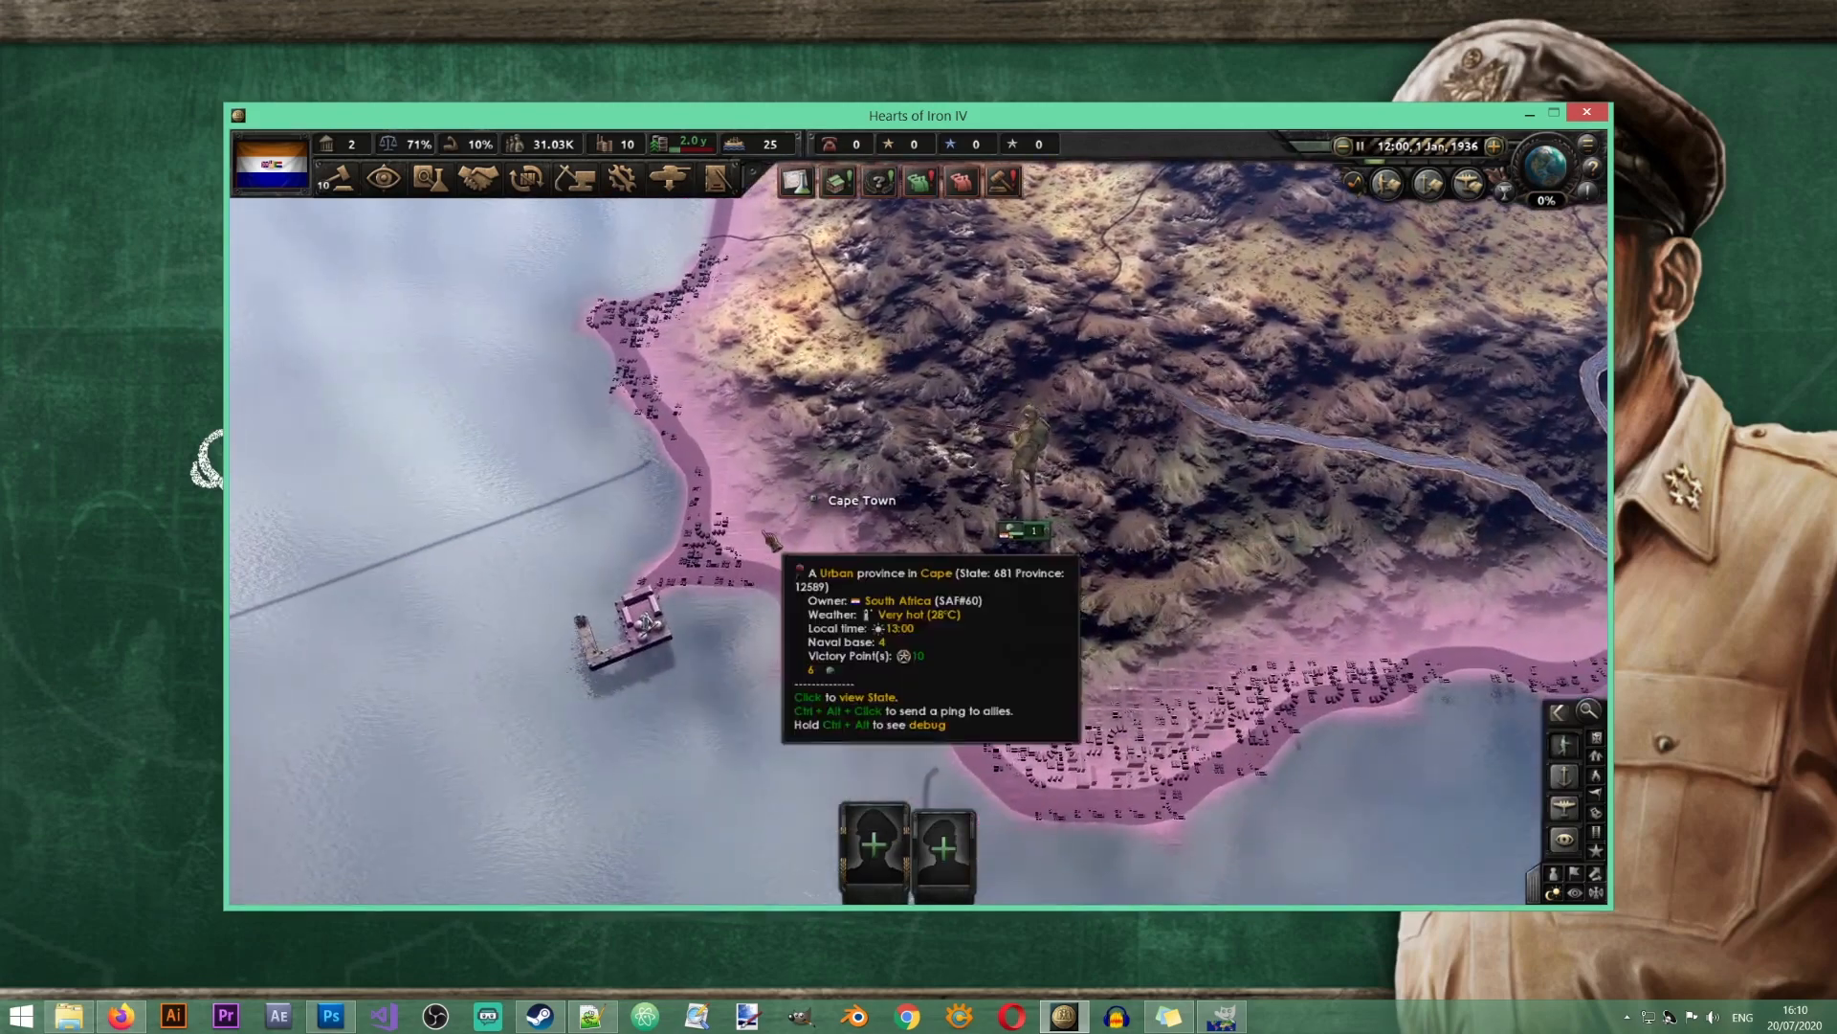
Step: Inspect the city buildings along Cape Town's coast from closer and farther zoom levels
{"action": "scroll", "coordinate": [770, 553], "scroll_direction": "down", "scroll_amount": 2}
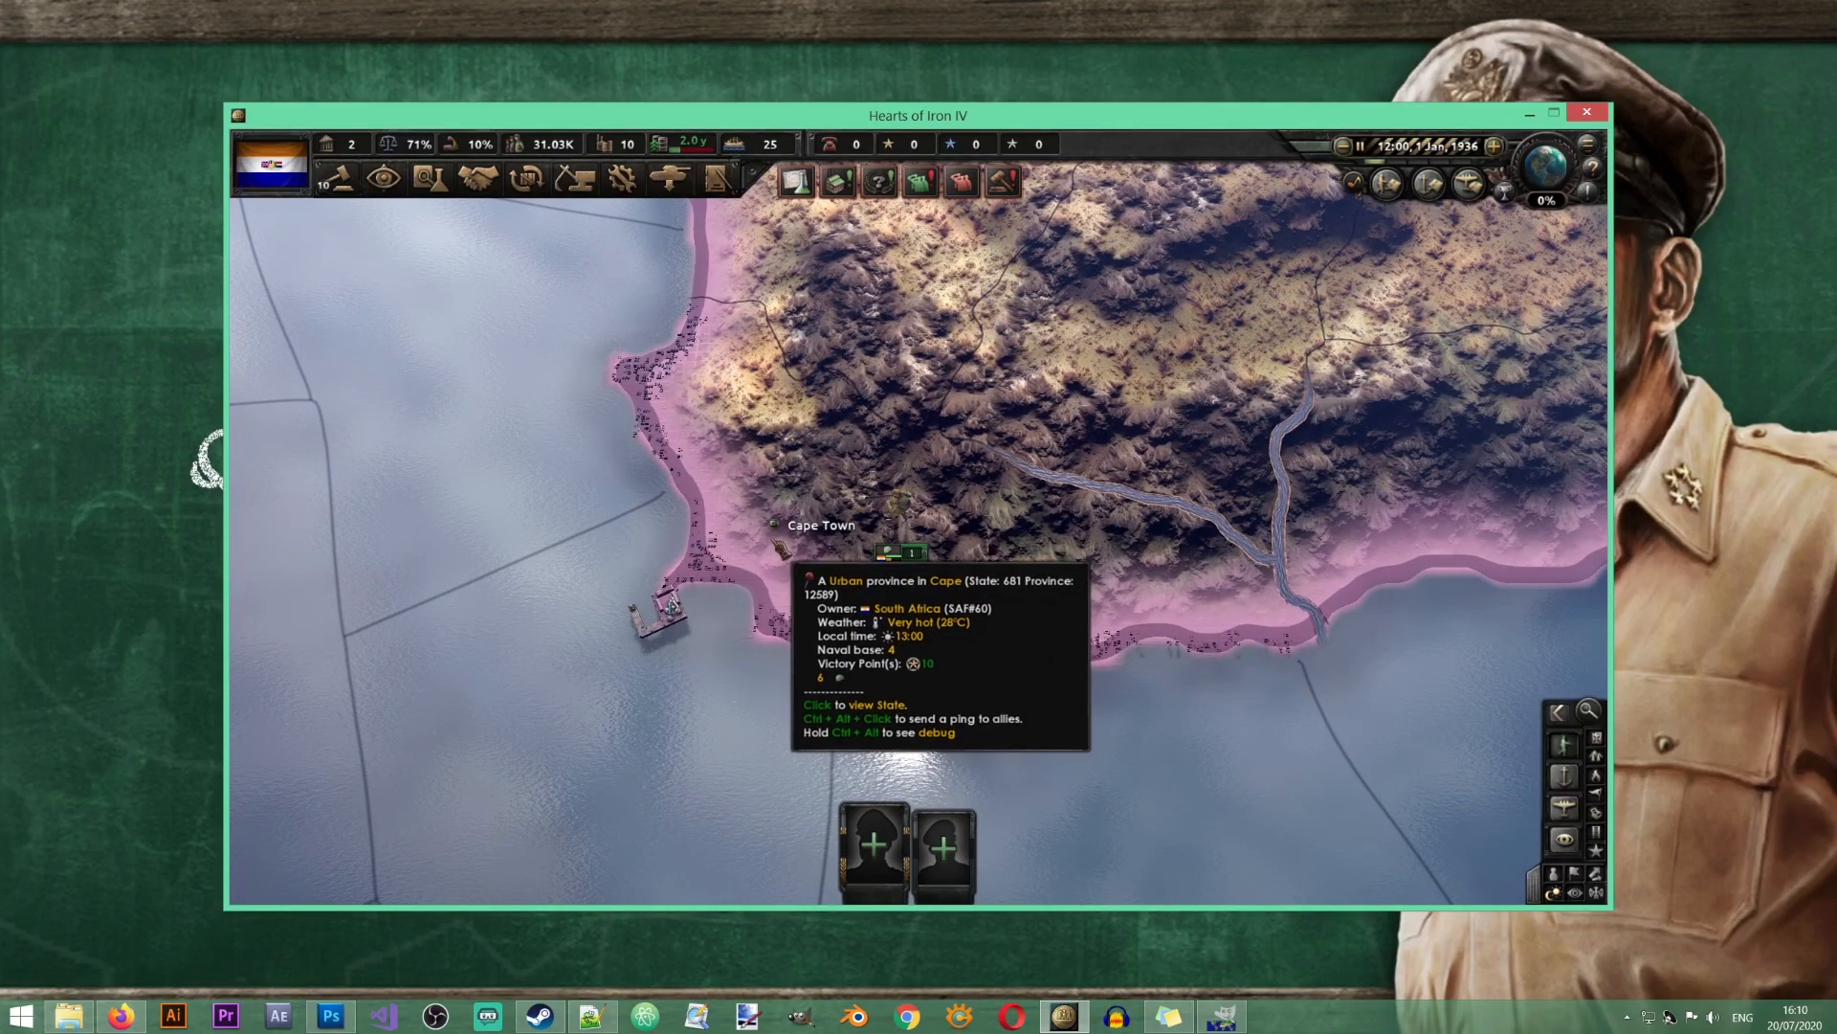
{"action": "scroll", "coordinate": [776, 639], "scroll_direction": "up", "scroll_amount": 1}
{"action": "scroll", "coordinate": [777, 643], "scroll_direction": "down", "scroll_amount": 1}
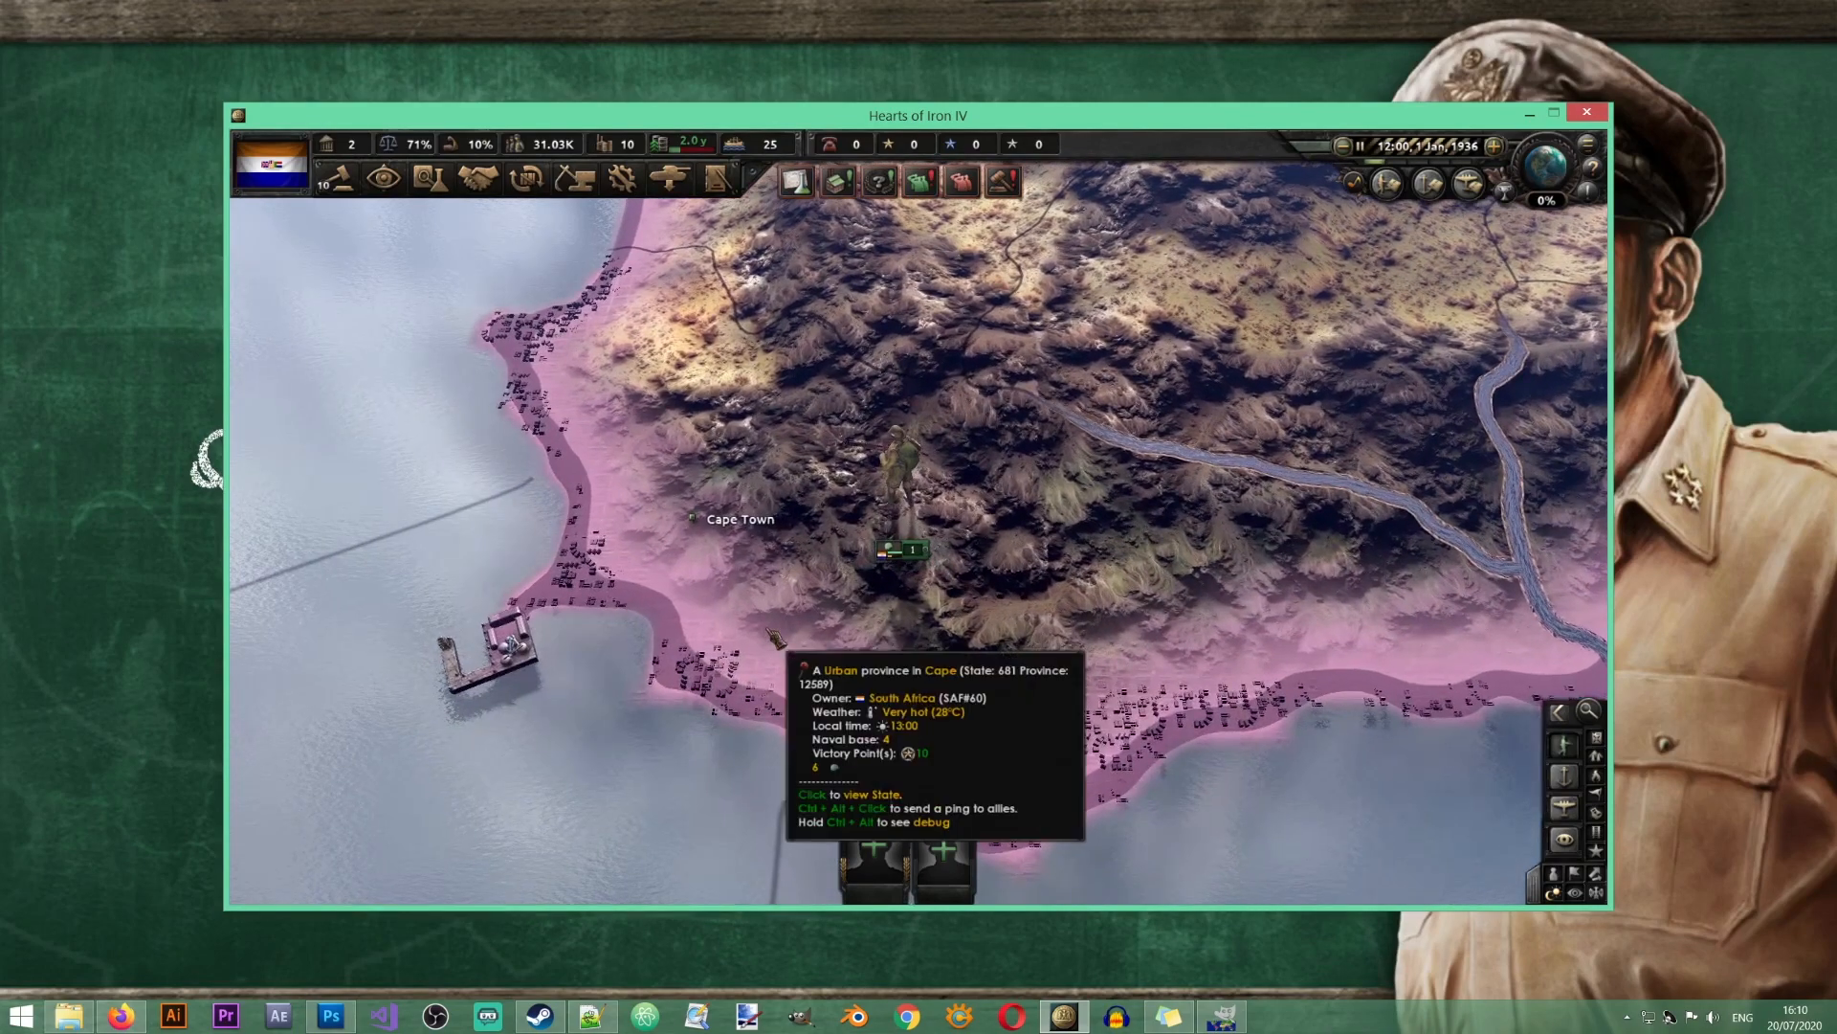
{"action": "scroll", "coordinate": [745, 494], "scroll_direction": "down", "scroll_amount": 1}
{"action": "scroll", "coordinate": [670, 478], "scroll_direction": "up", "scroll_amount": 3}
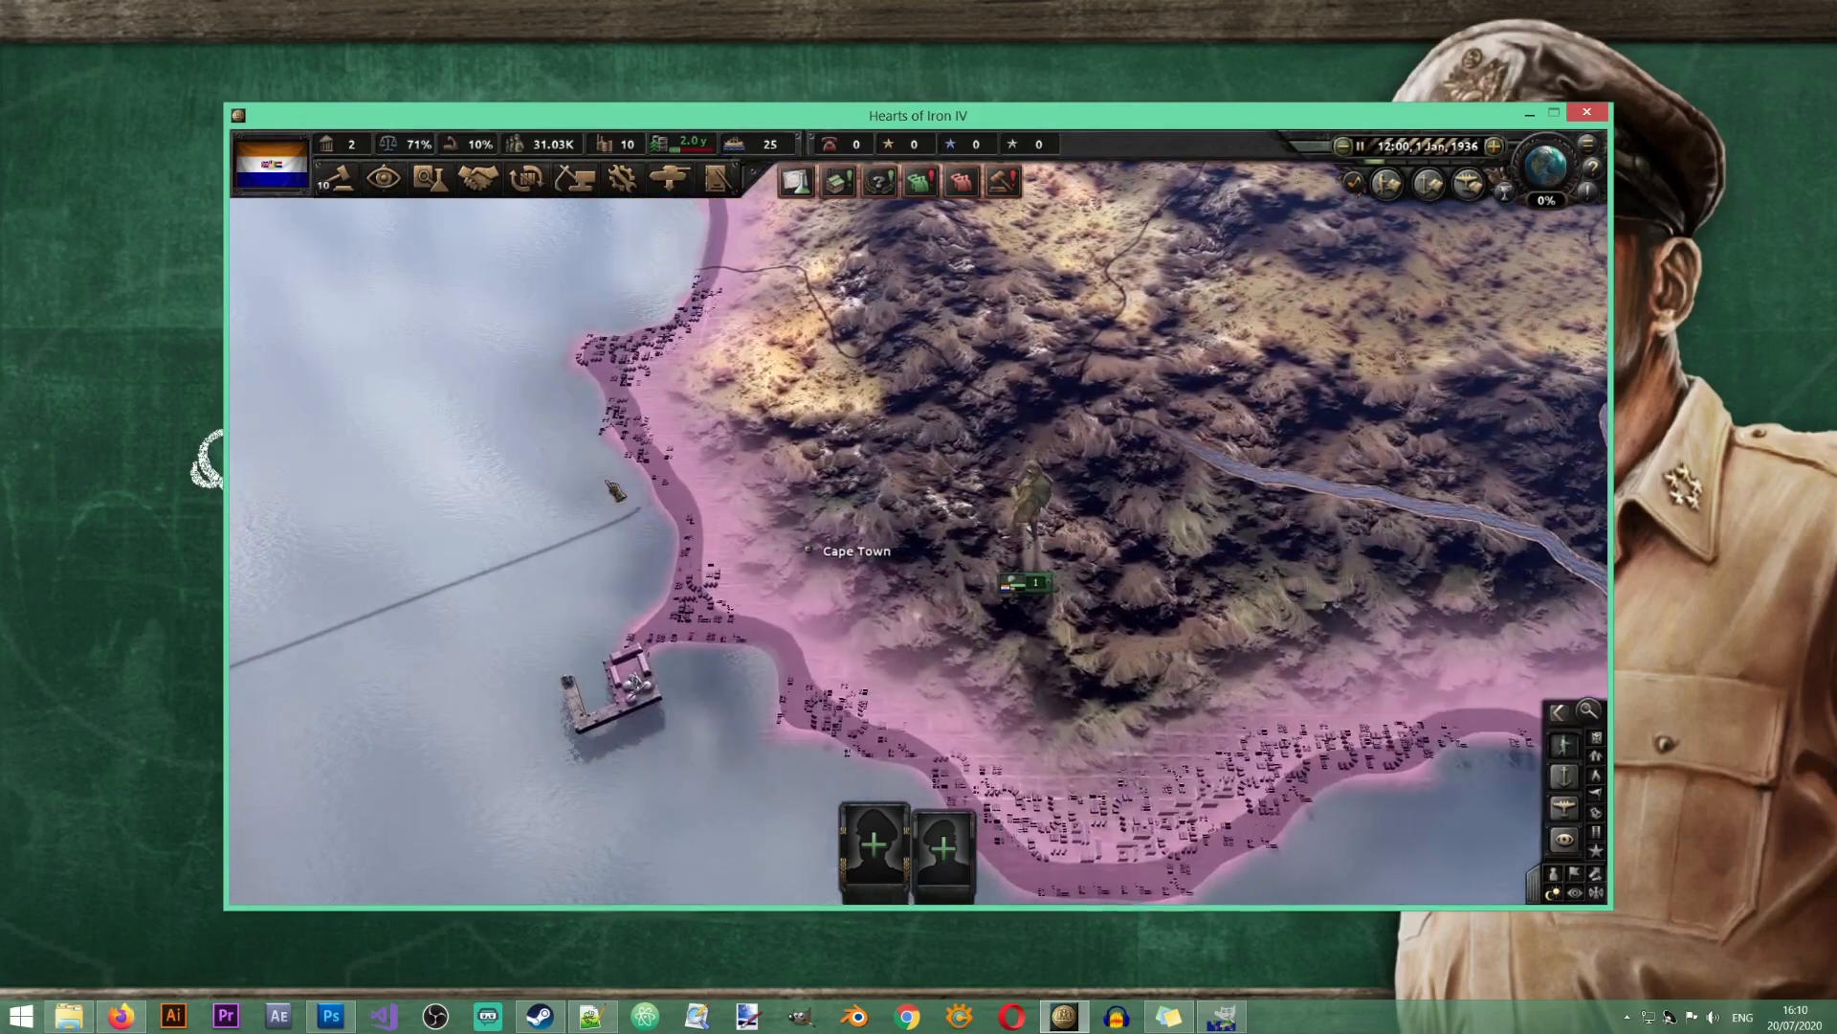
{"action": "scroll", "coordinate": [670, 478], "scroll_direction": "down", "scroll_amount": 1}
Step: Toggle the map's day and night display and unpause the game to view Cape Town as time runs
{"action": "left_click", "coordinate": [1554, 894]}
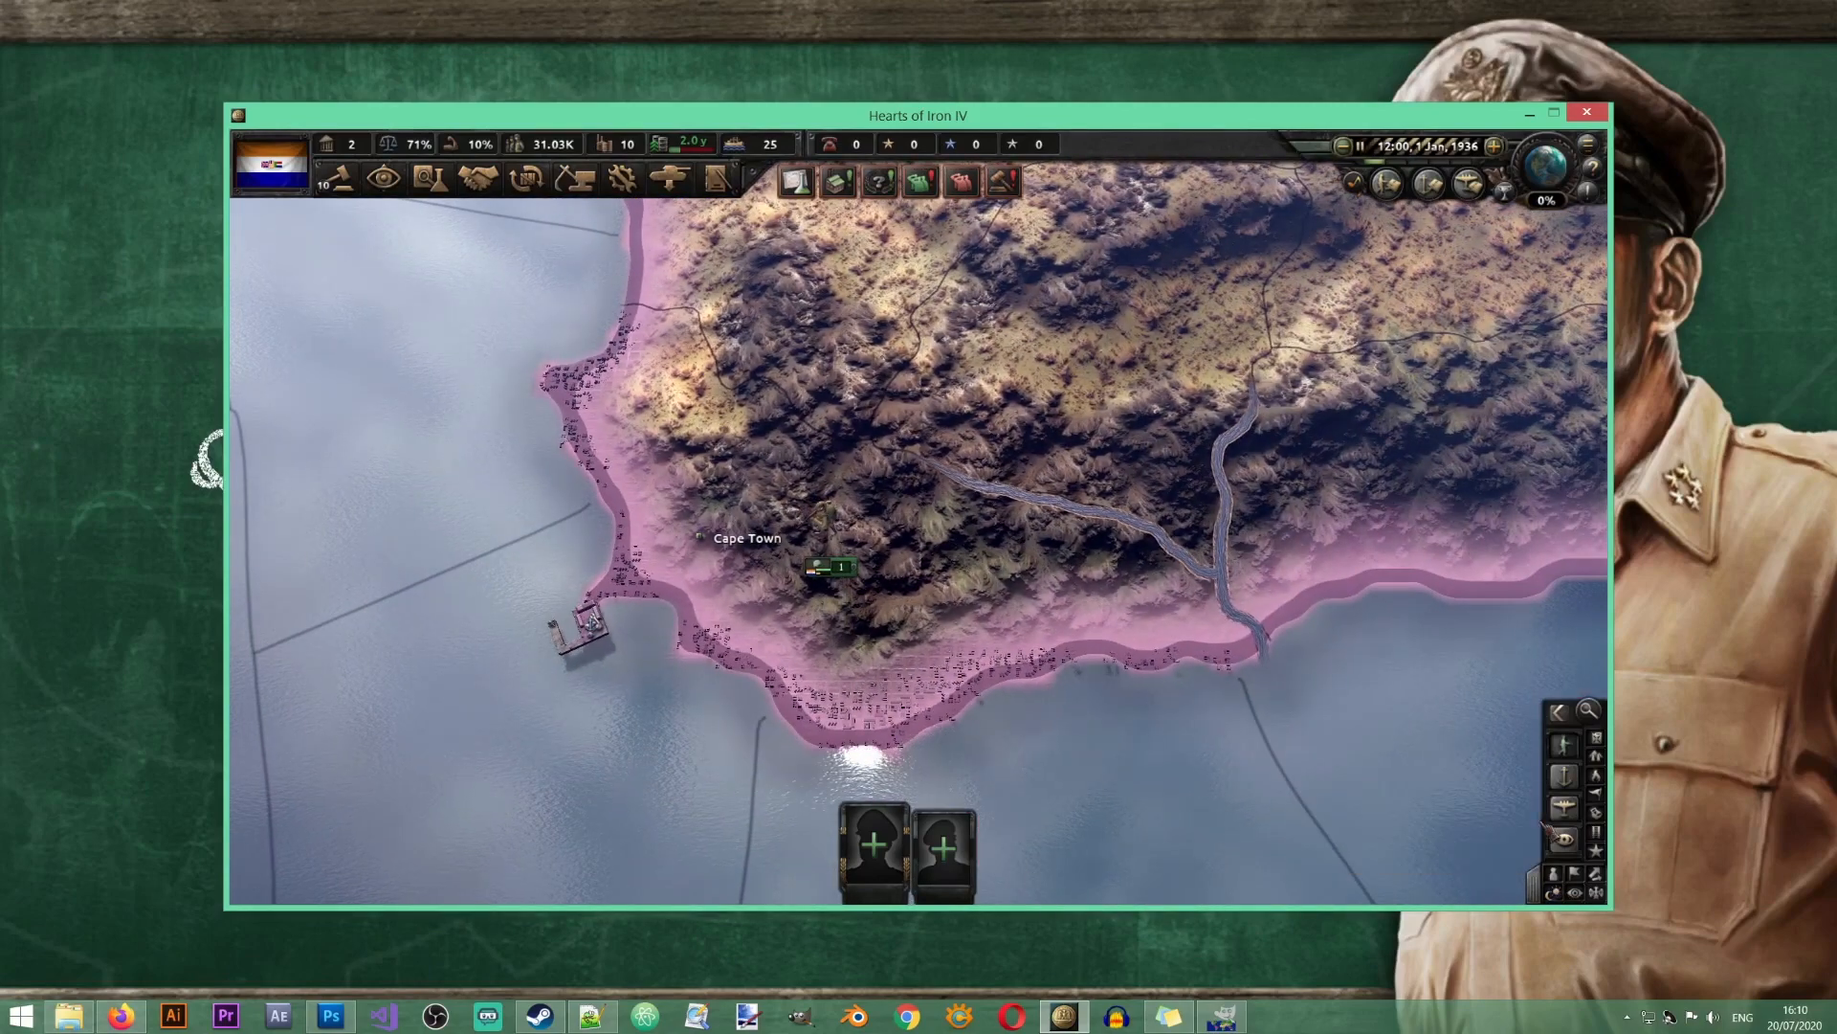
{"action": "left_click", "coordinate": [1554, 894]}
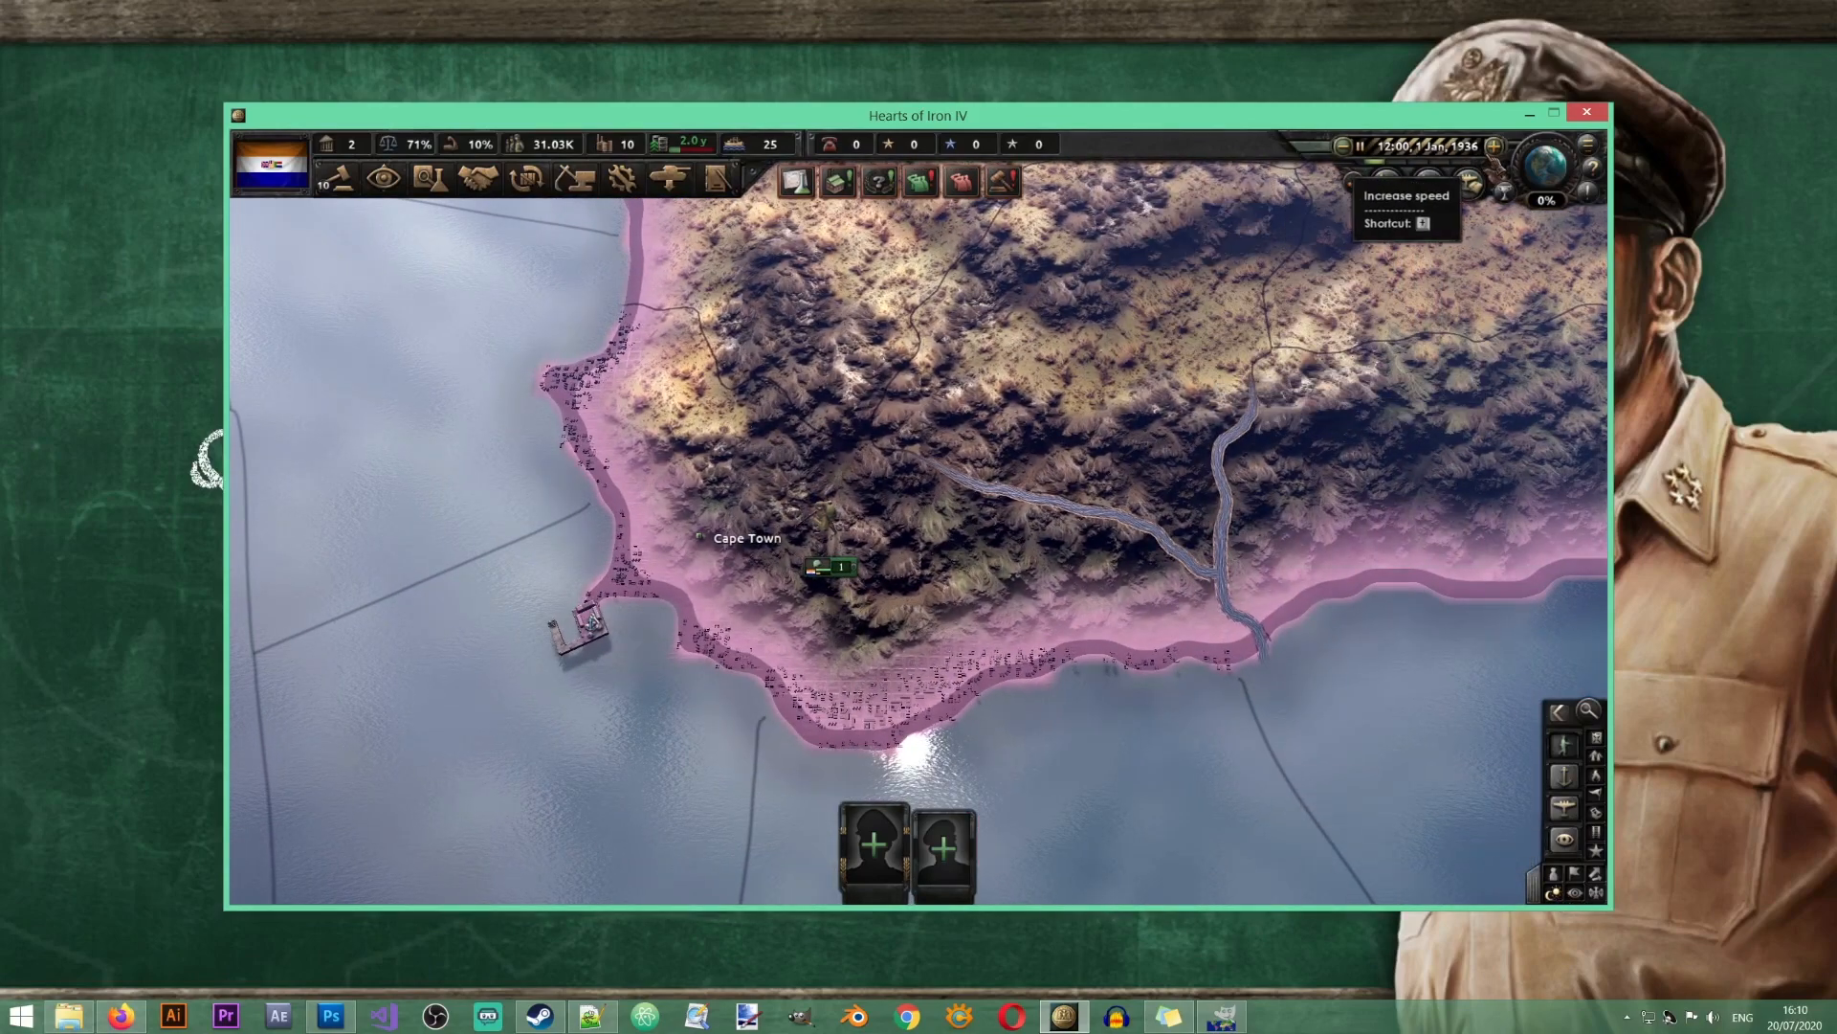
{"action": "left_click", "coordinate": [1432, 156]}
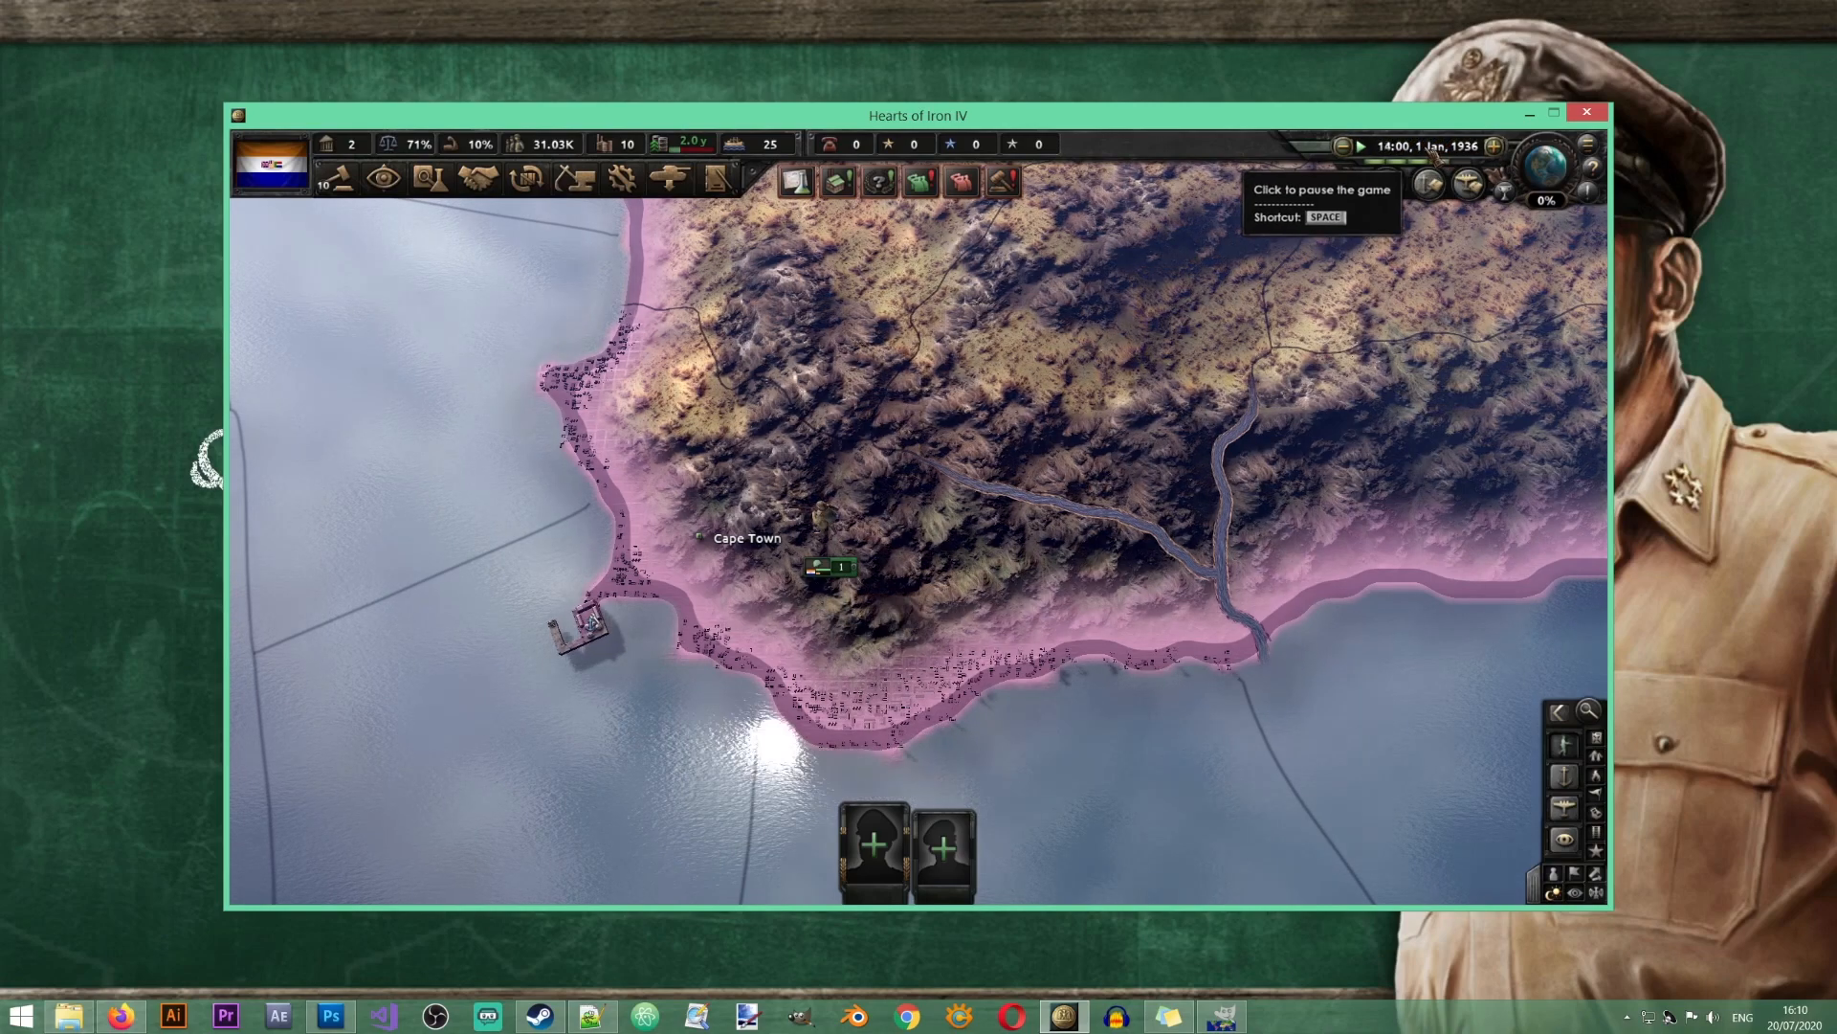
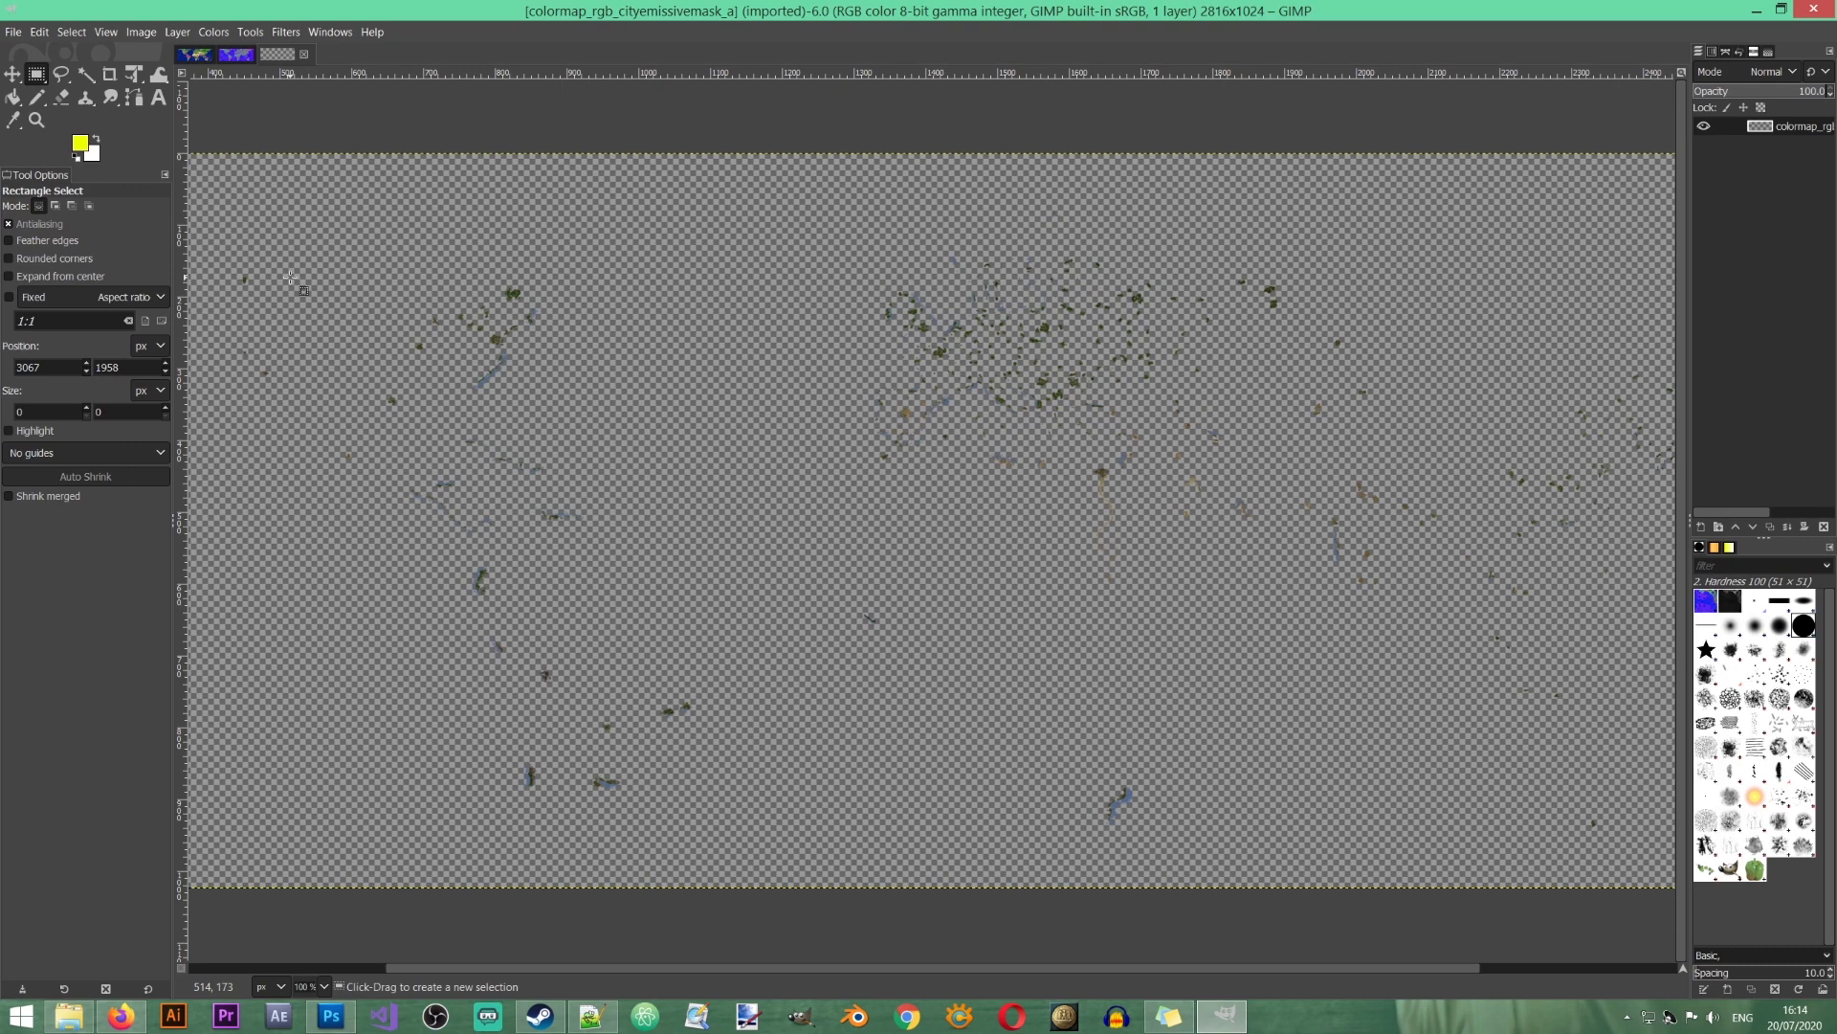
Step: Compare the provinces image with the colormap_rgb_cityemissivemask_a image
{"action": "left_click", "coordinate": [237, 54]}
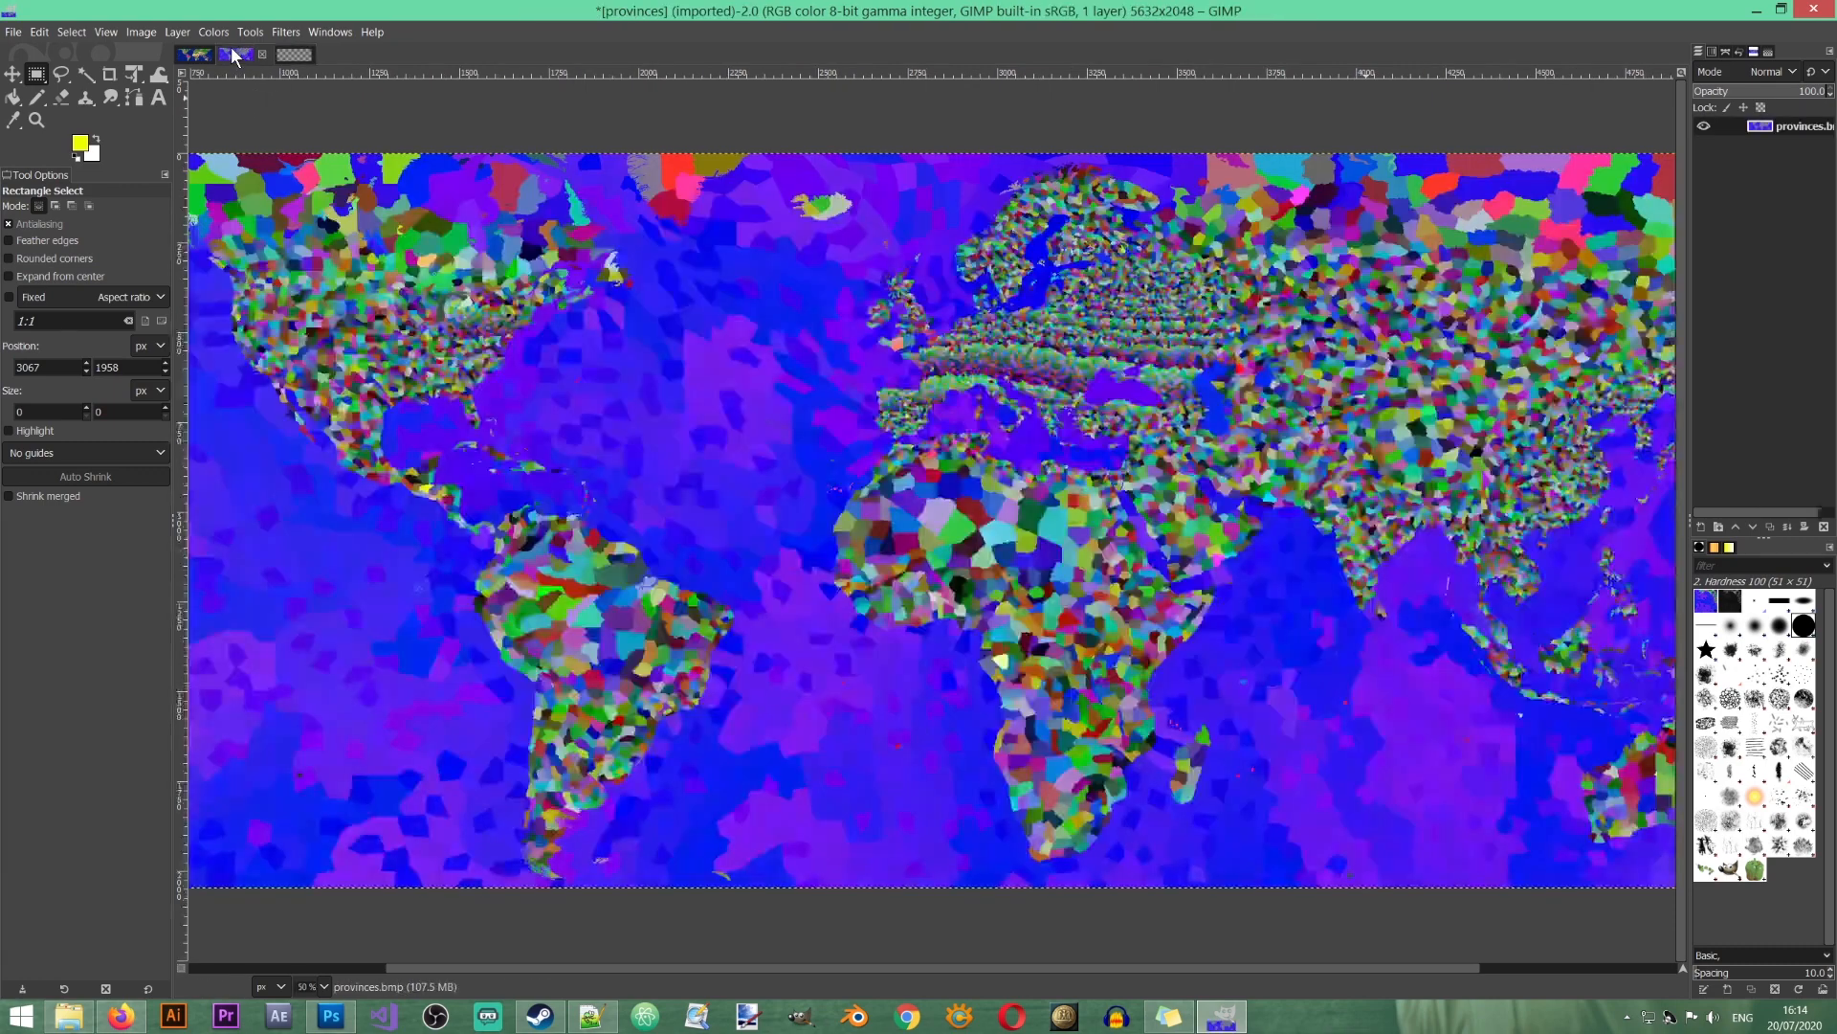
{"action": "left_click", "coordinate": [294, 55]}
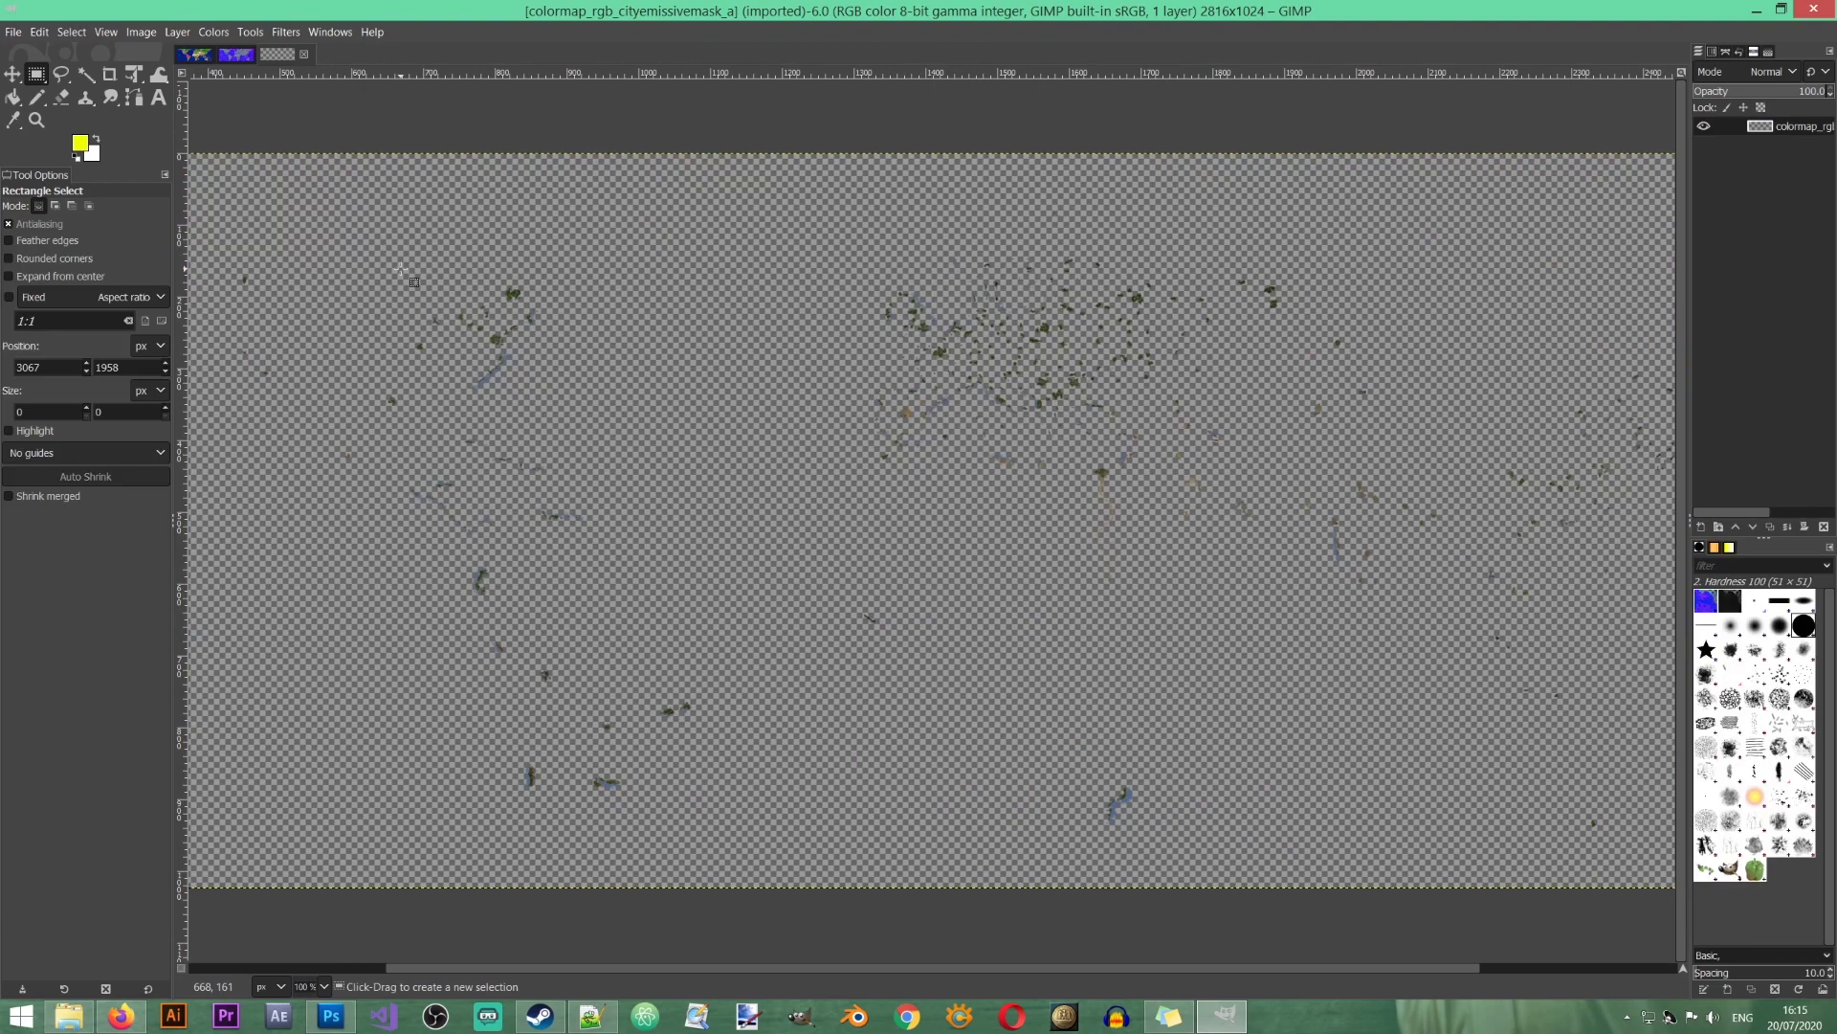
{"action": "left_click", "coordinate": [239, 55]}
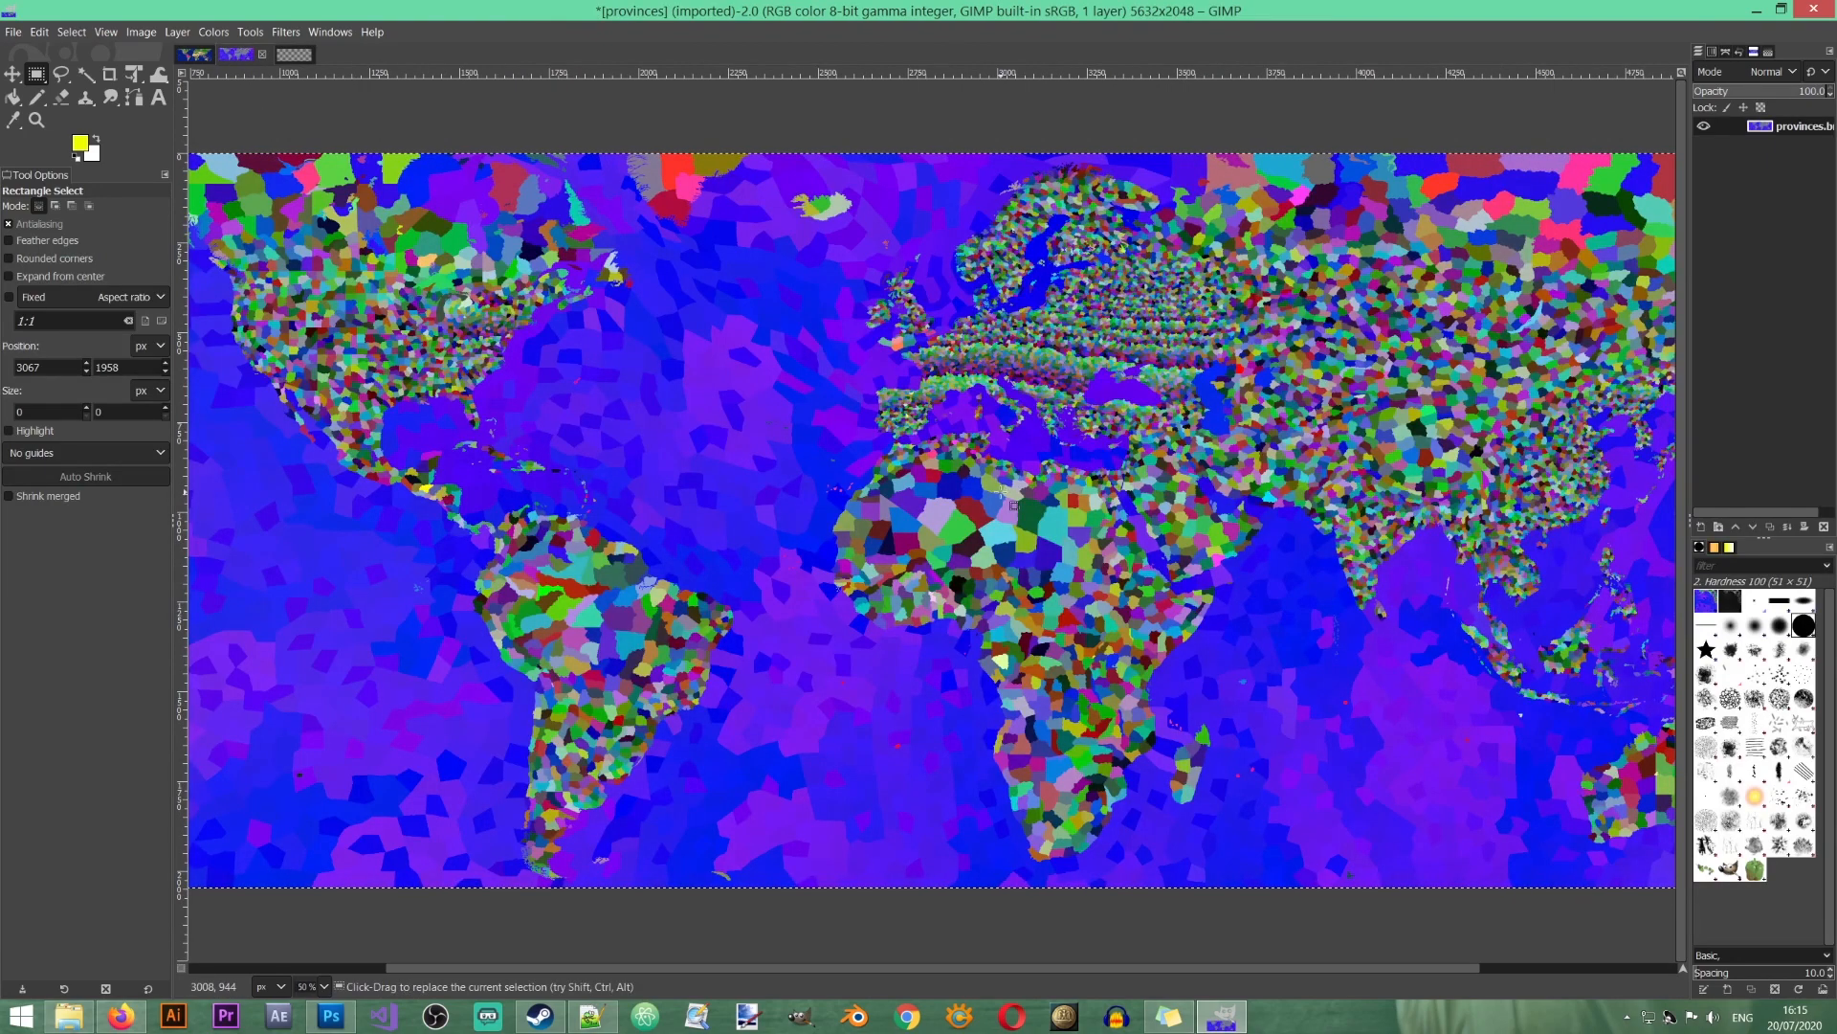
{"action": "left_click", "coordinate": [290, 56]}
Step: Try to paste a copy of the full-size provinces map into colormap_rgb_cityemissivemask_a, and undo the paste
{"action": "left_click", "coordinate": [247, 51]}
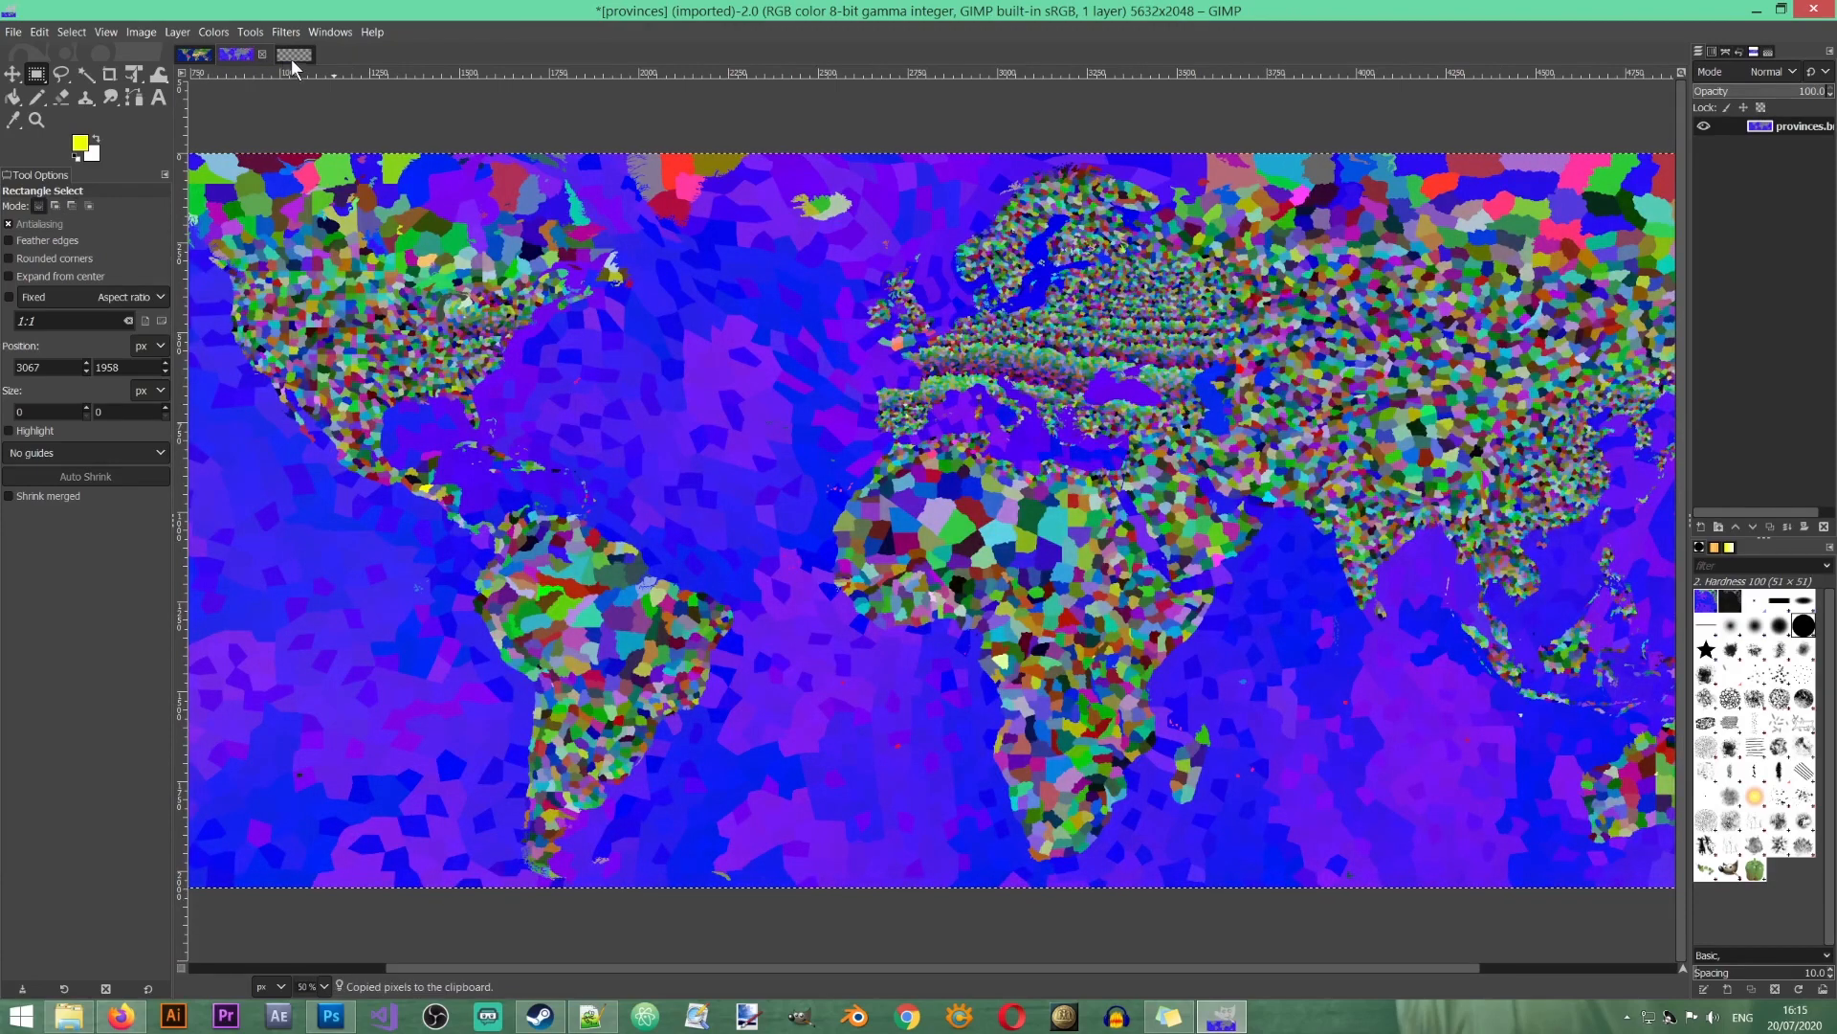
{"action": "left_click", "coordinate": [291, 60]}
{"action": "left_click", "coordinate": [244, 46]}
{"action": "left_click", "coordinate": [287, 54]}
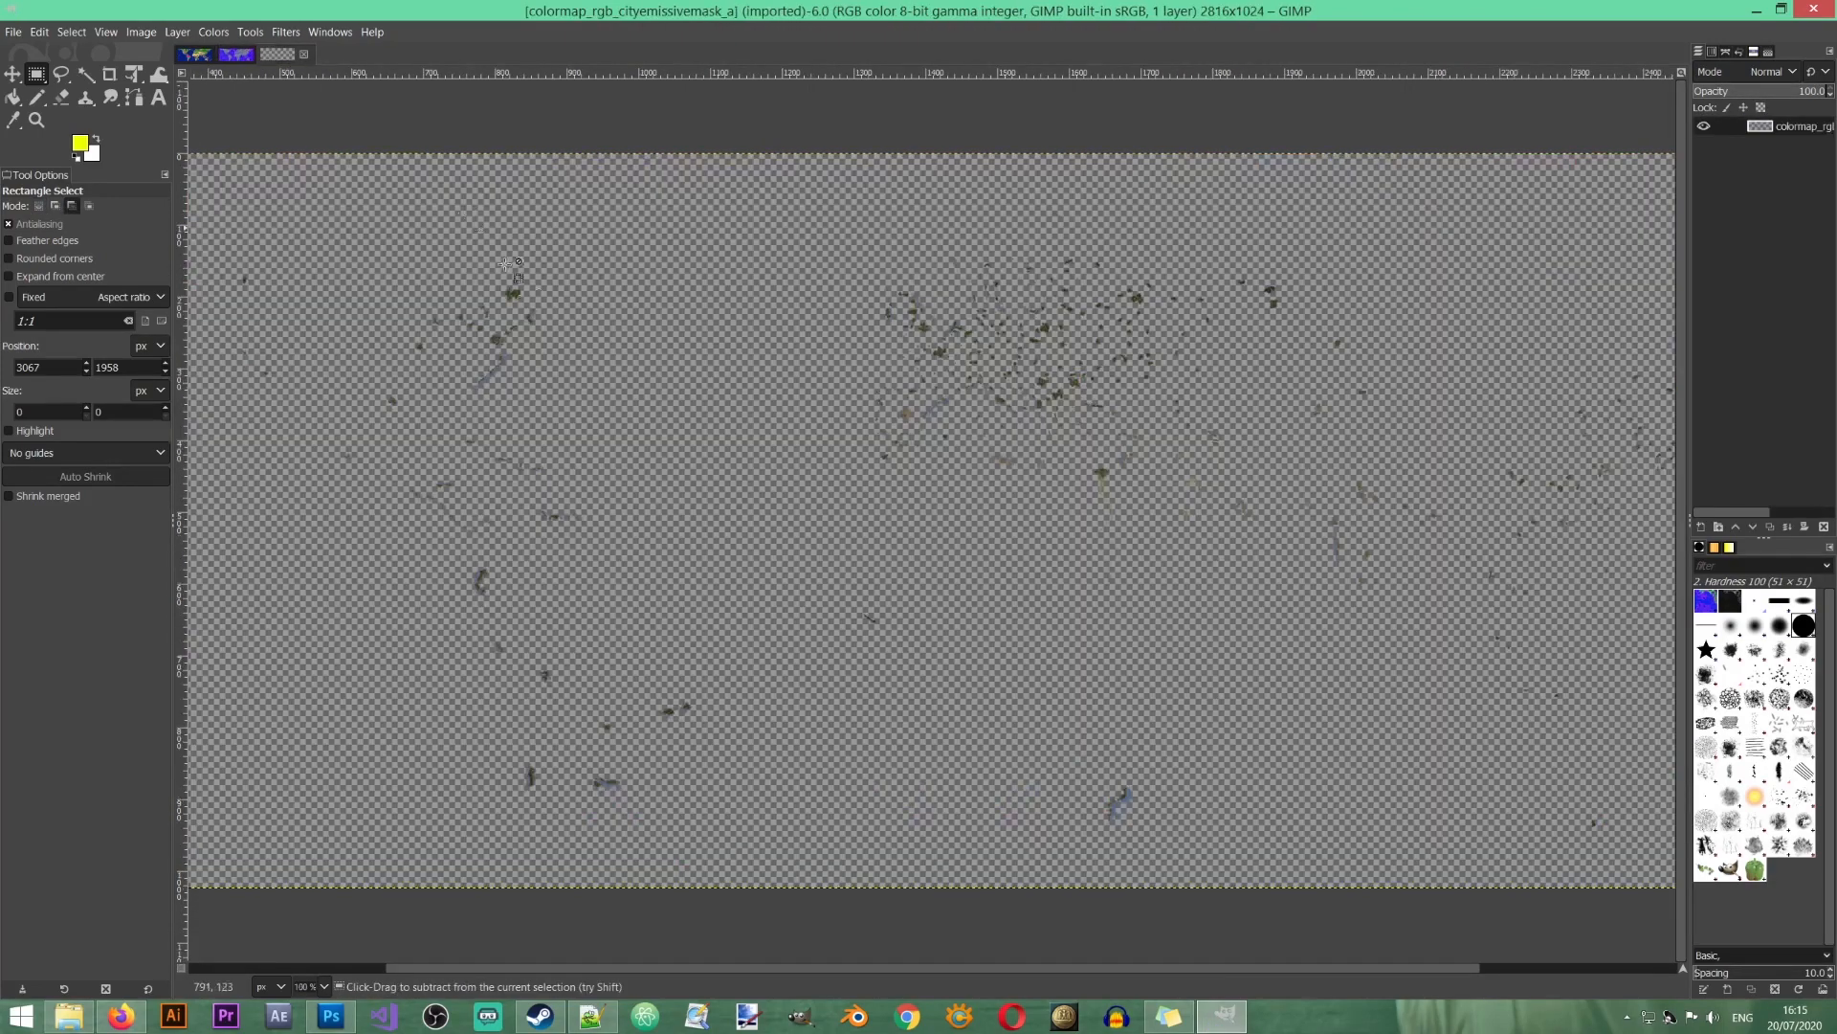
{"action": "key", "text": "ctrl+v"}
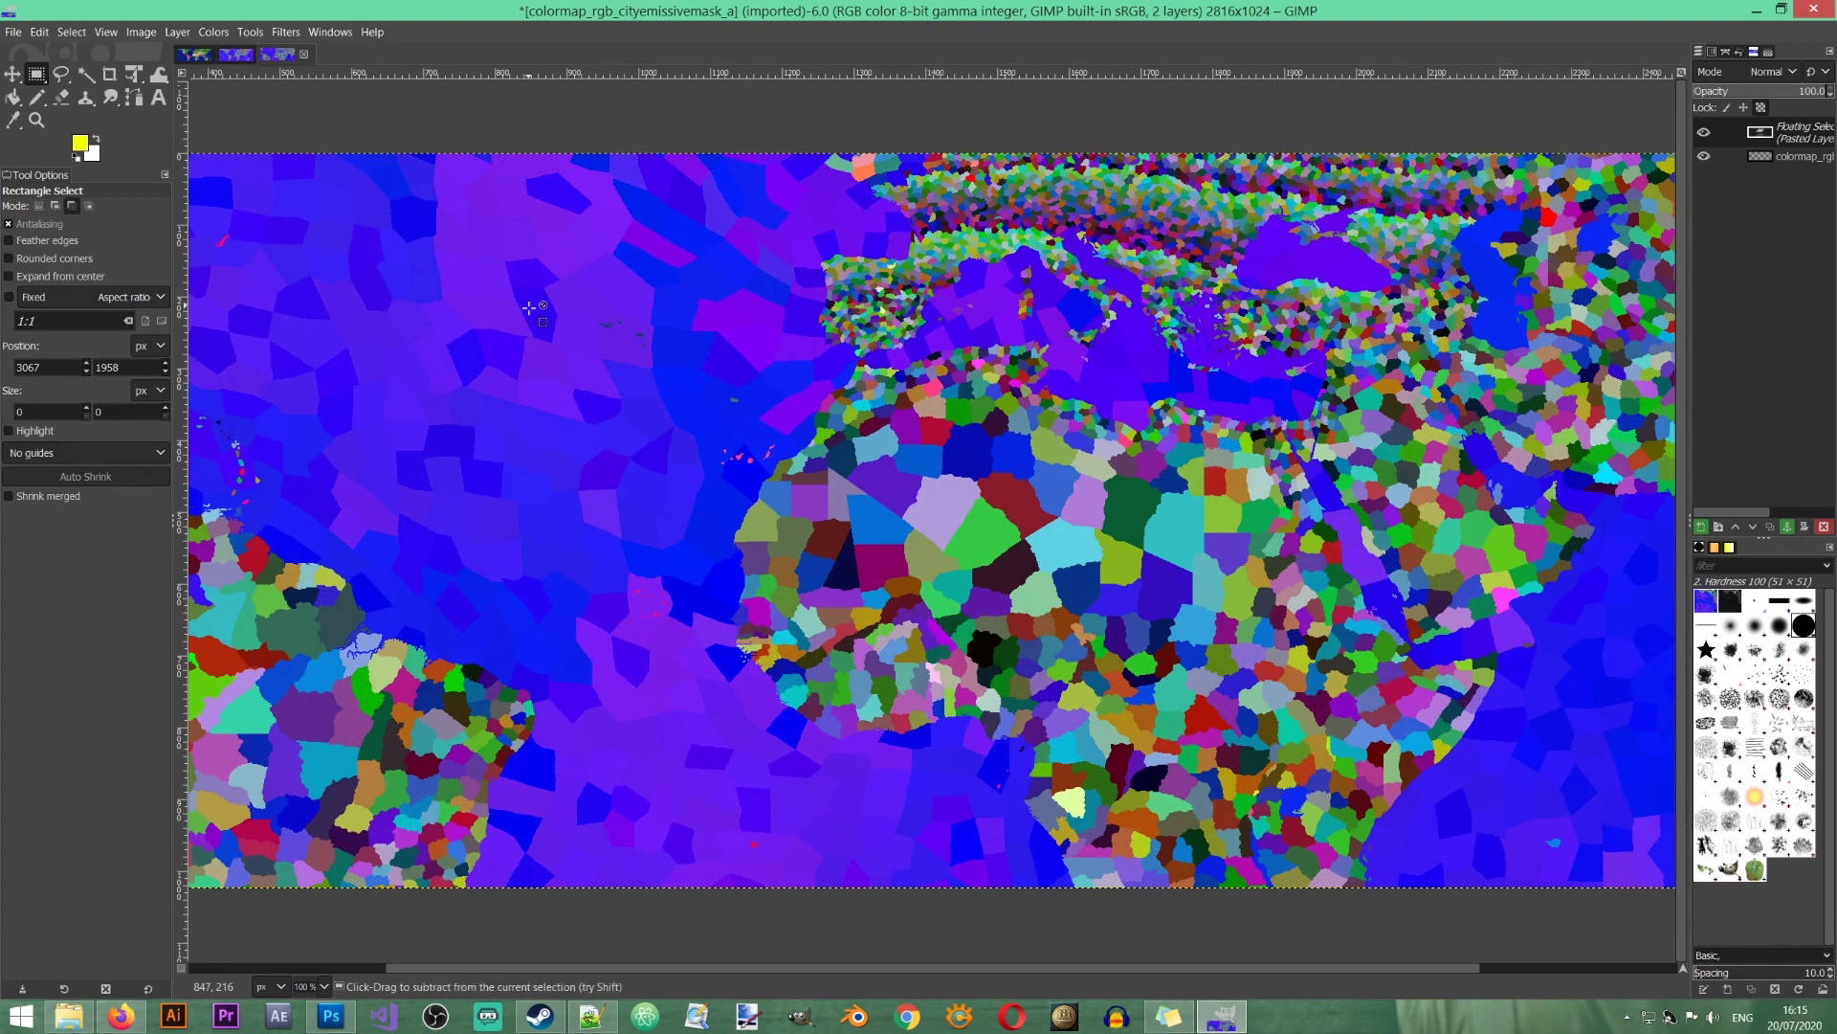
{"action": "key", "text": "ctrl+z"}
{"action": "scroll", "coordinate": [640, 542], "scroll_direction": "down", "scroll_amount": 2}
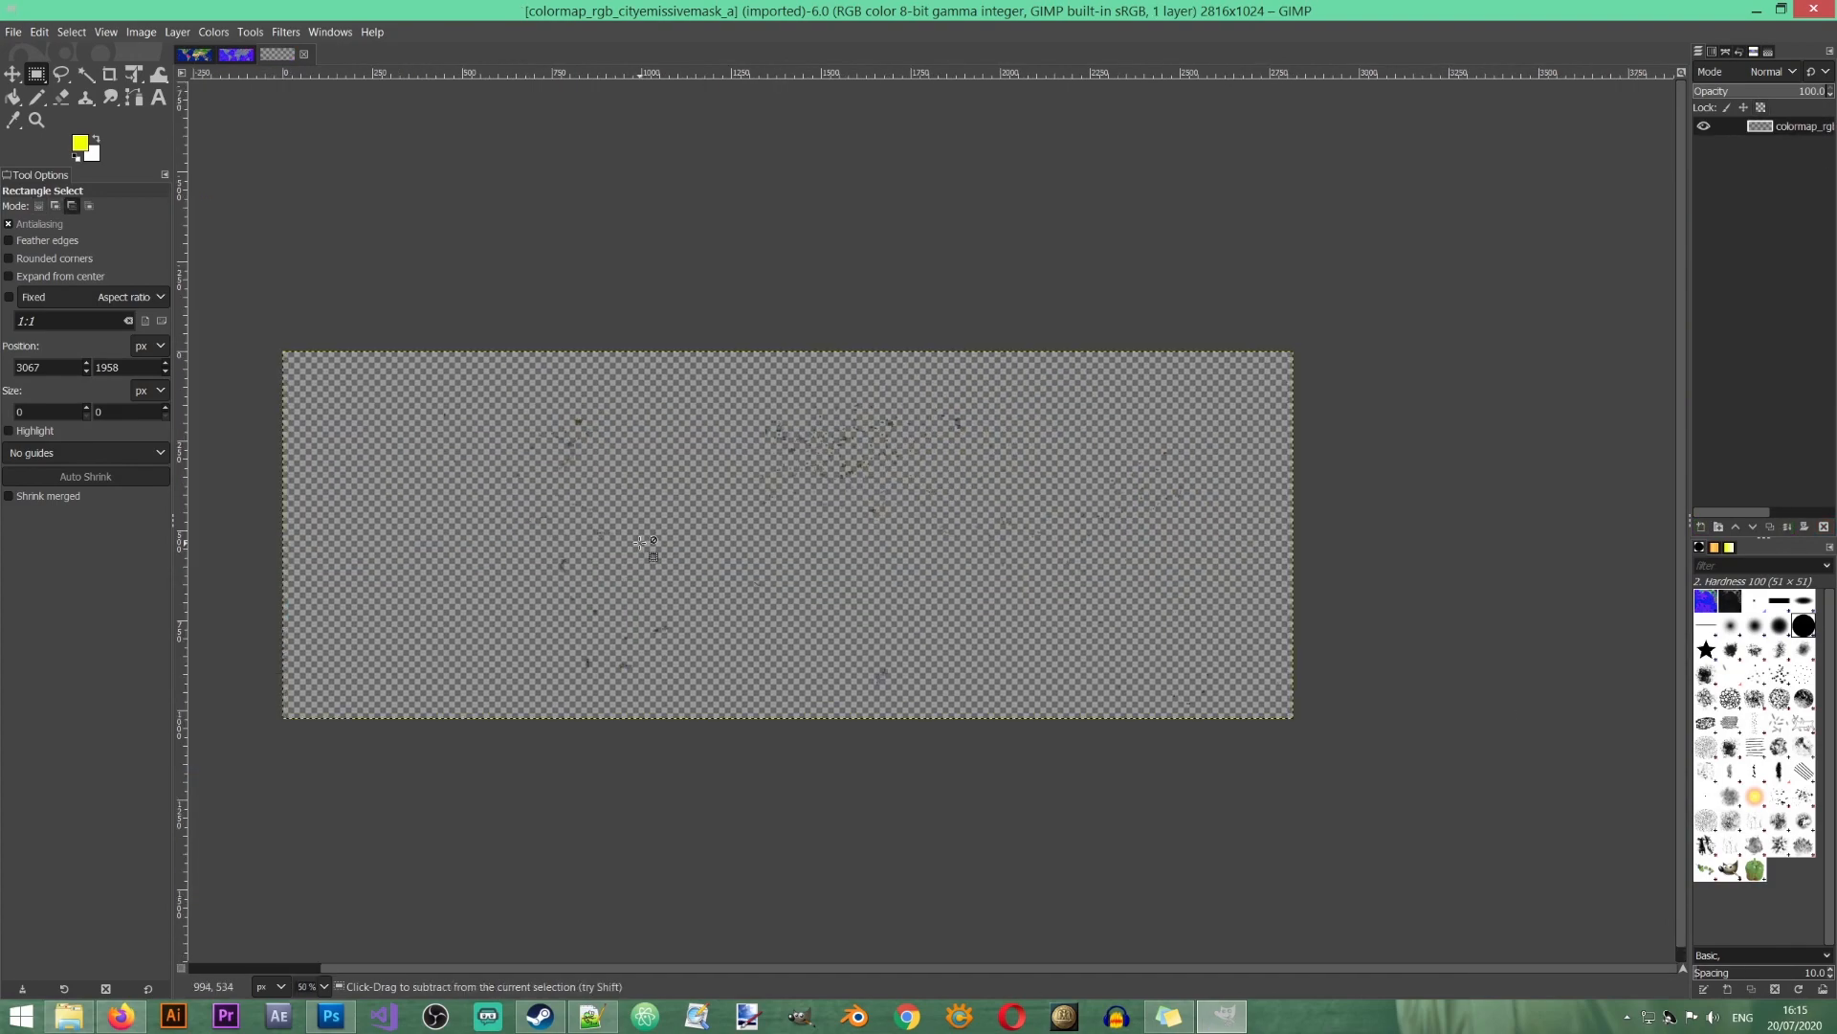
{"action": "key", "text": "ctrl+v"}
{"action": "key", "text": "ctrl+z"}
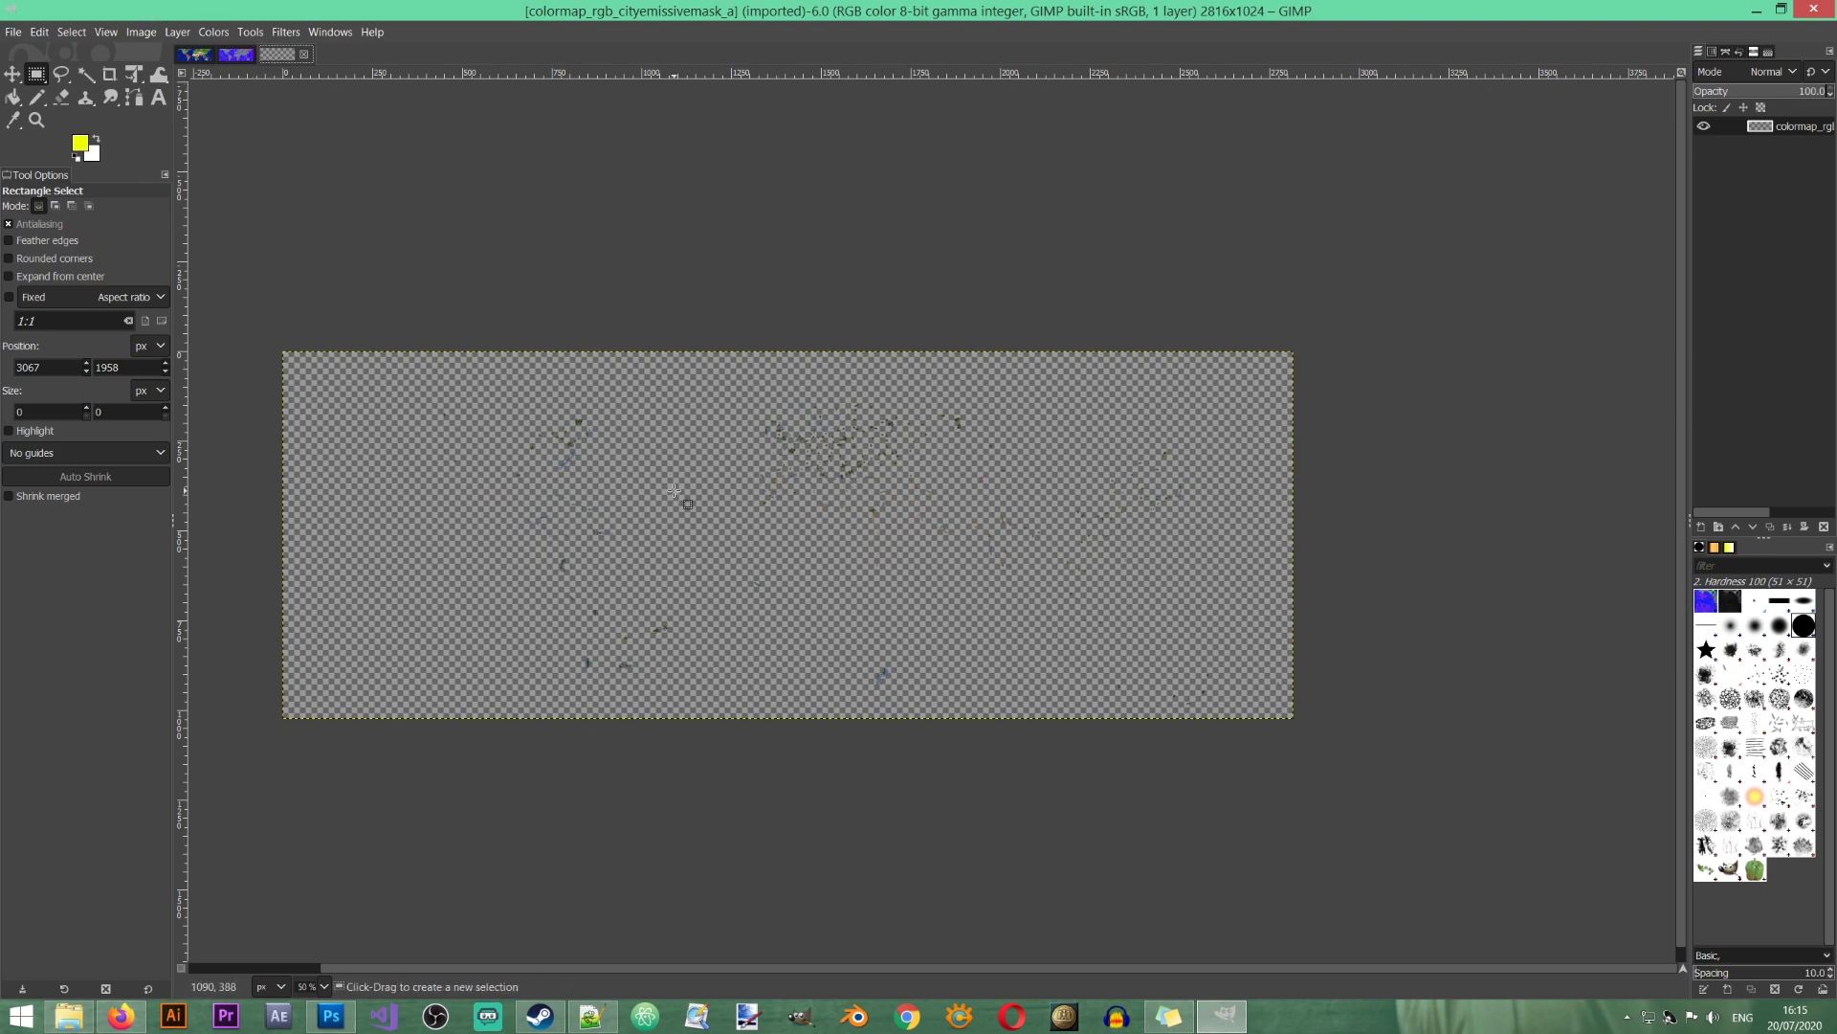
Step: Check the city emissive mask's pixel dimensions in the Scale Image dialog without rescaling it
{"action": "left_click", "coordinate": [140, 33]}
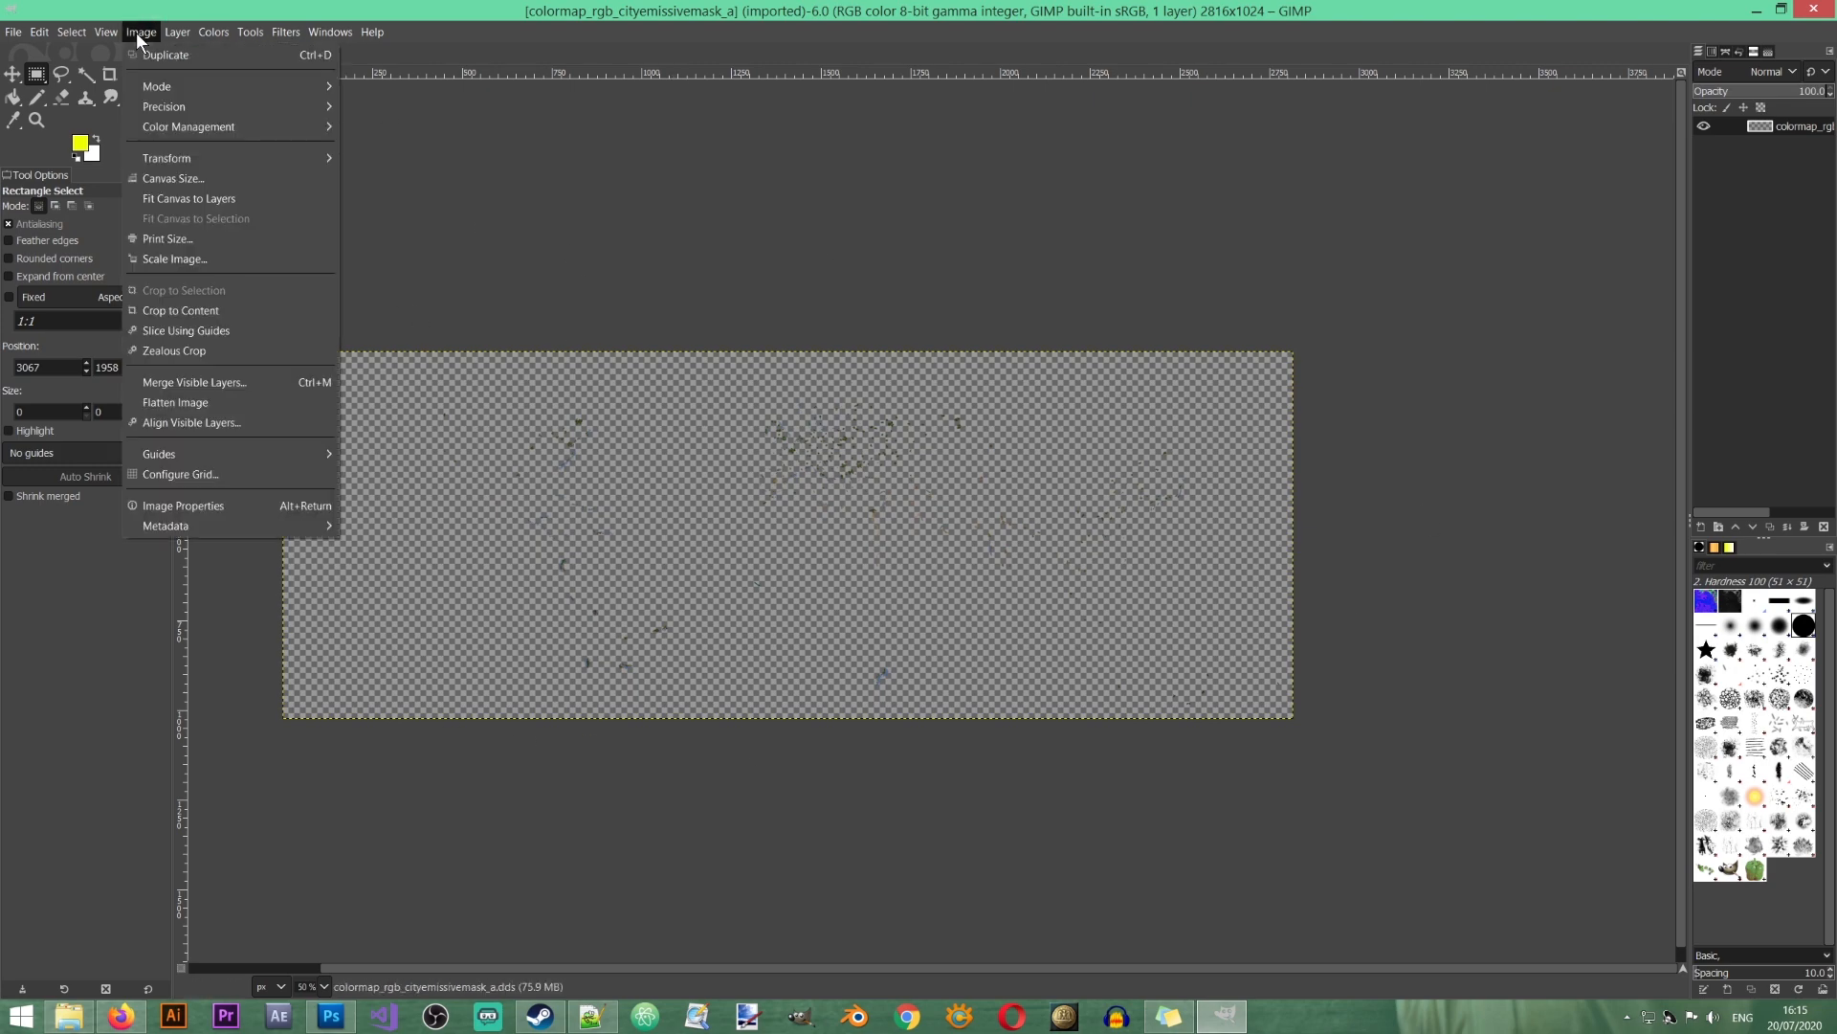
{"action": "left_click", "coordinate": [190, 258]}
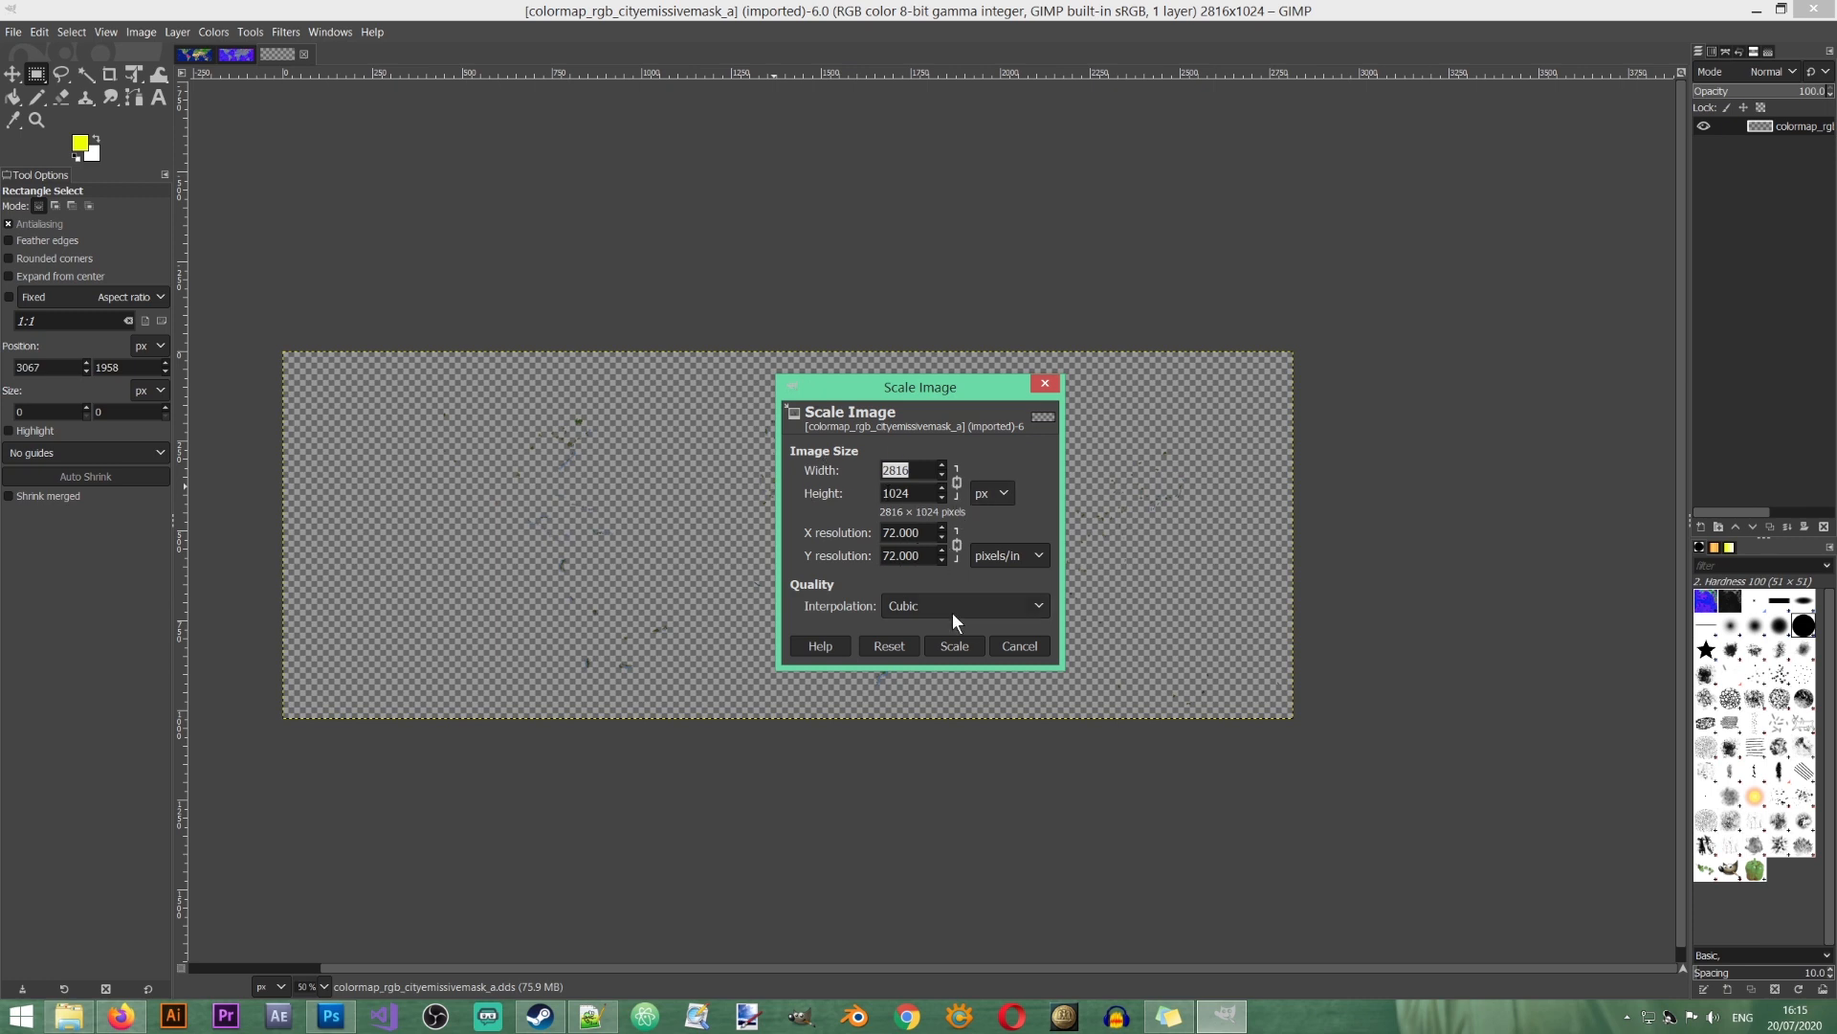
{"action": "left_click", "coordinate": [1003, 647]}
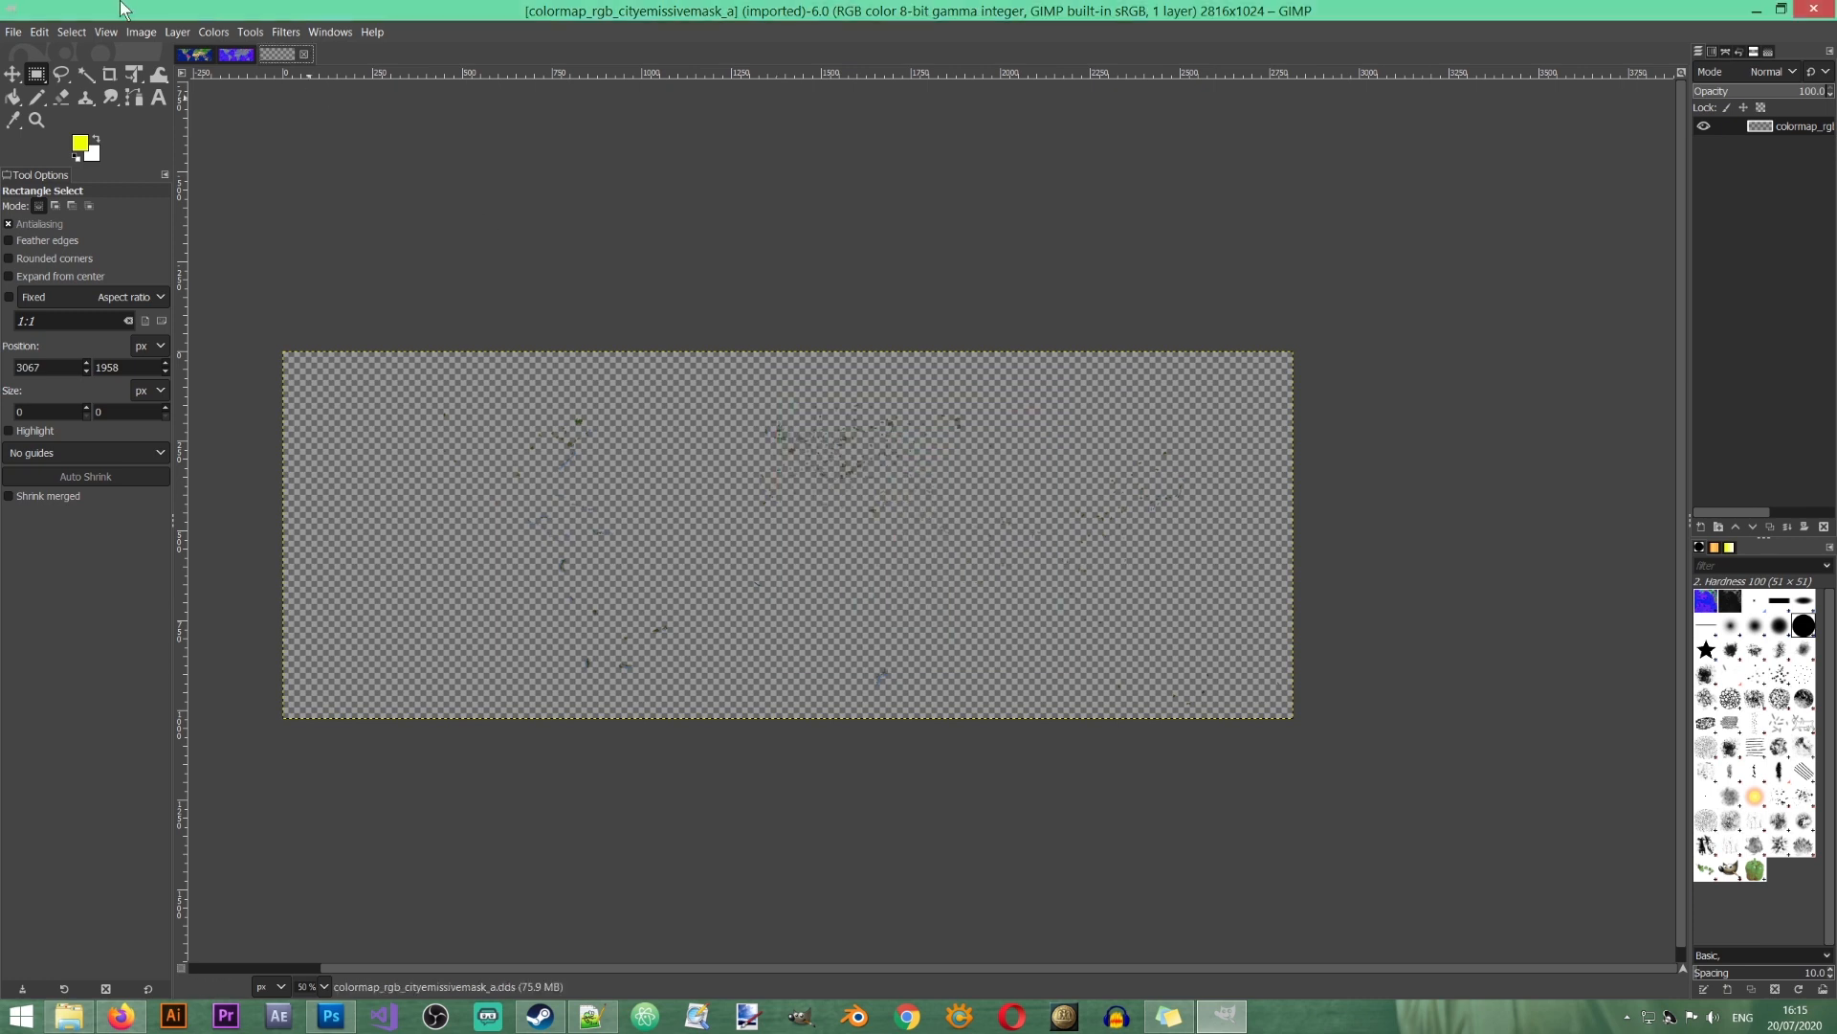
Step: Scale the provinces image to 2816 × 1024 pixels to match the city emissive mask
{"action": "left_click", "coordinate": [234, 58]}
{"action": "left_click", "coordinate": [153, 34]}
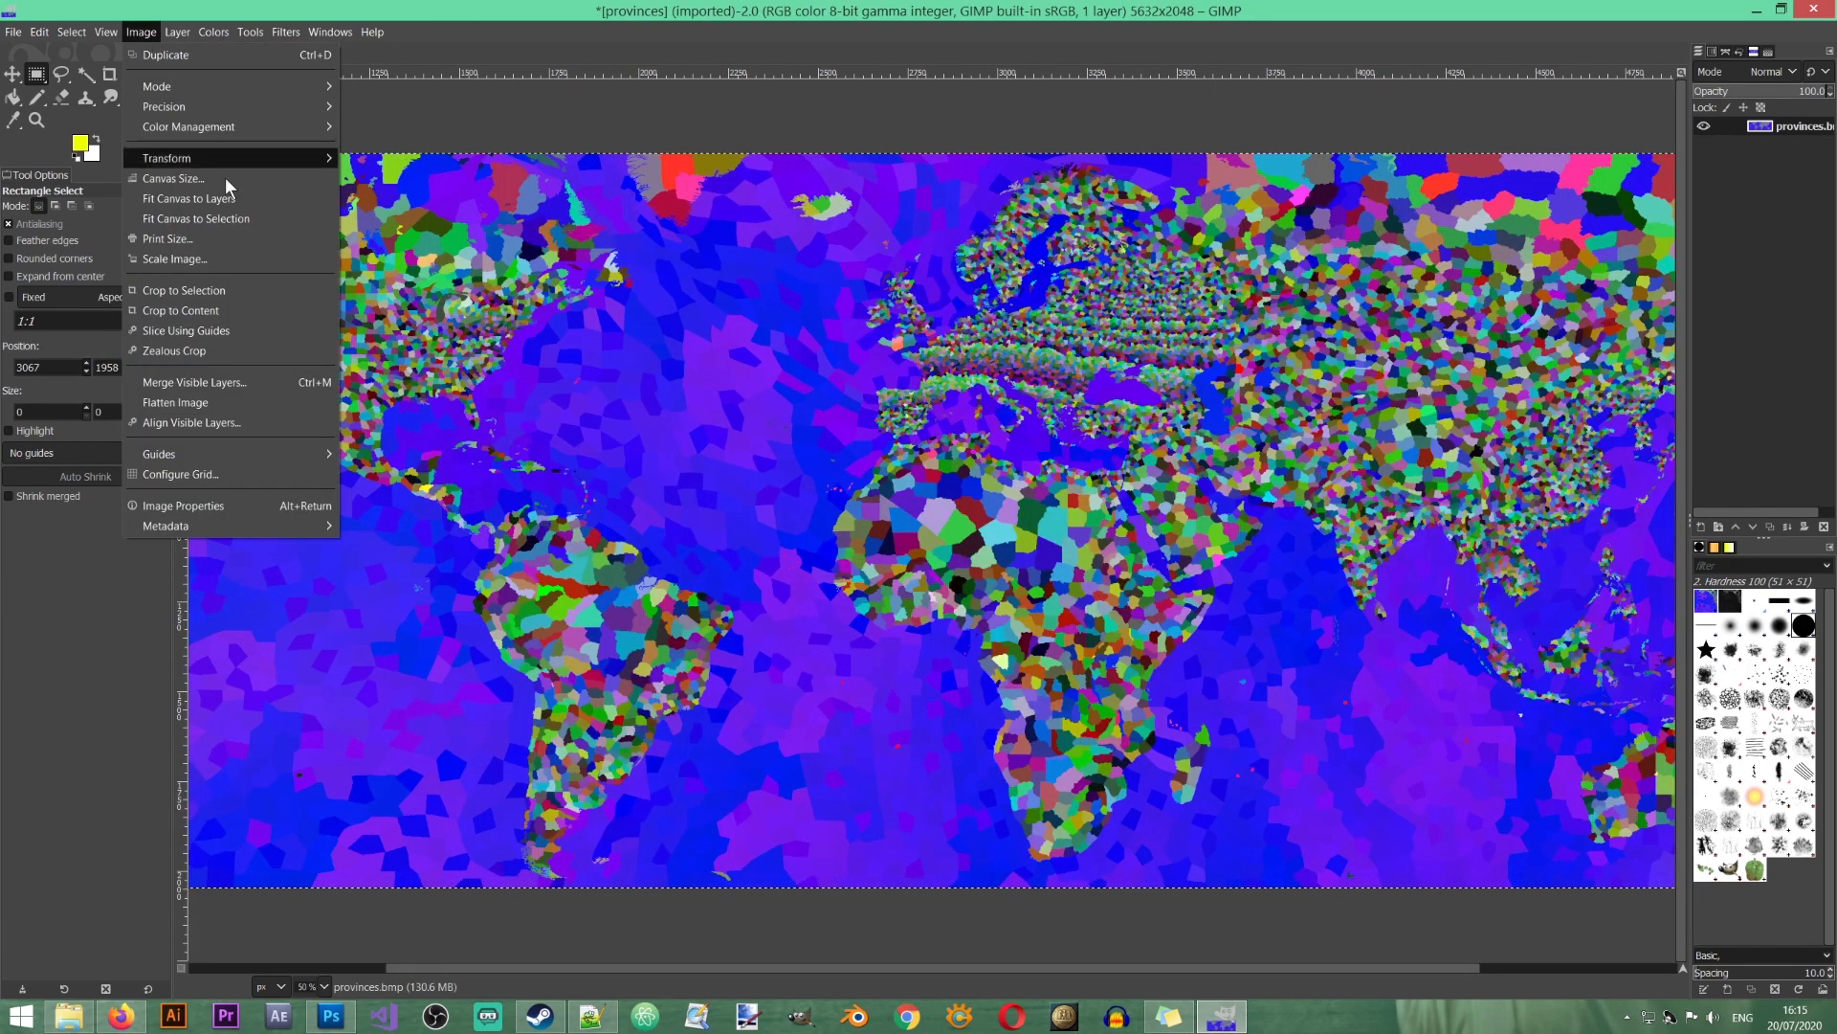
{"action": "left_click", "coordinate": [236, 259]}
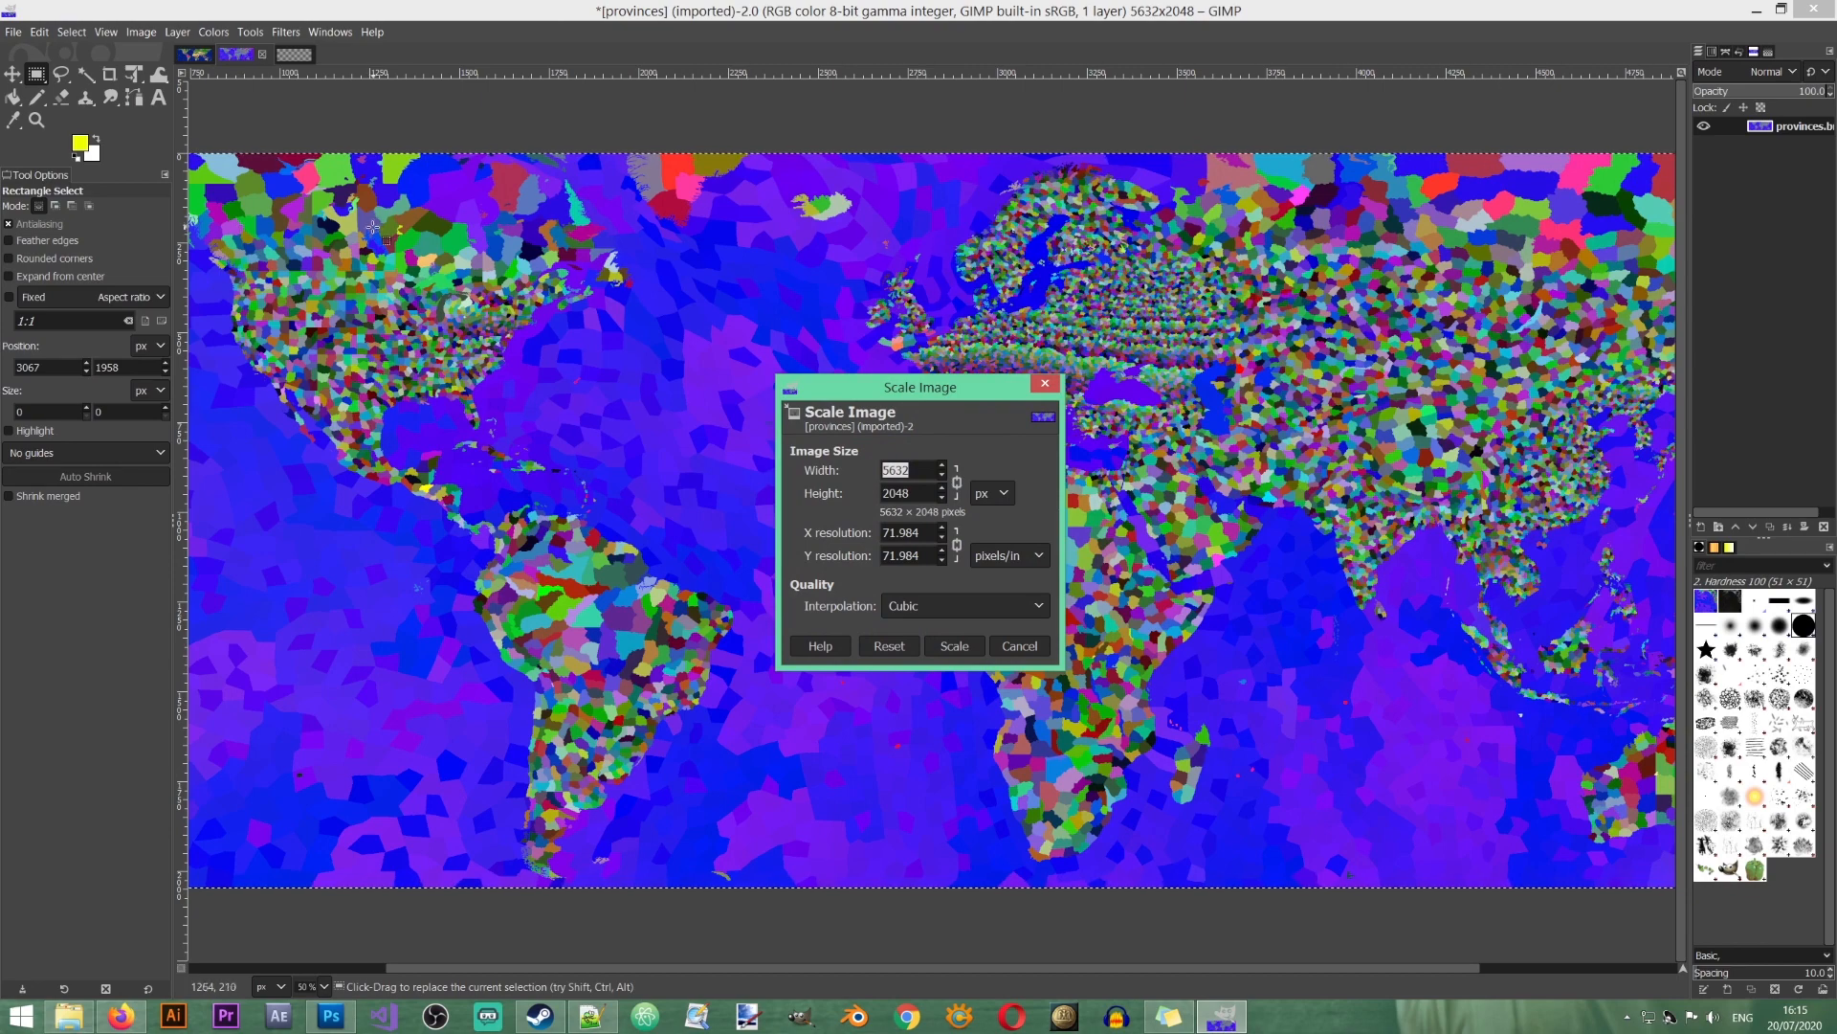
{"action": "type", "text": "2816"}
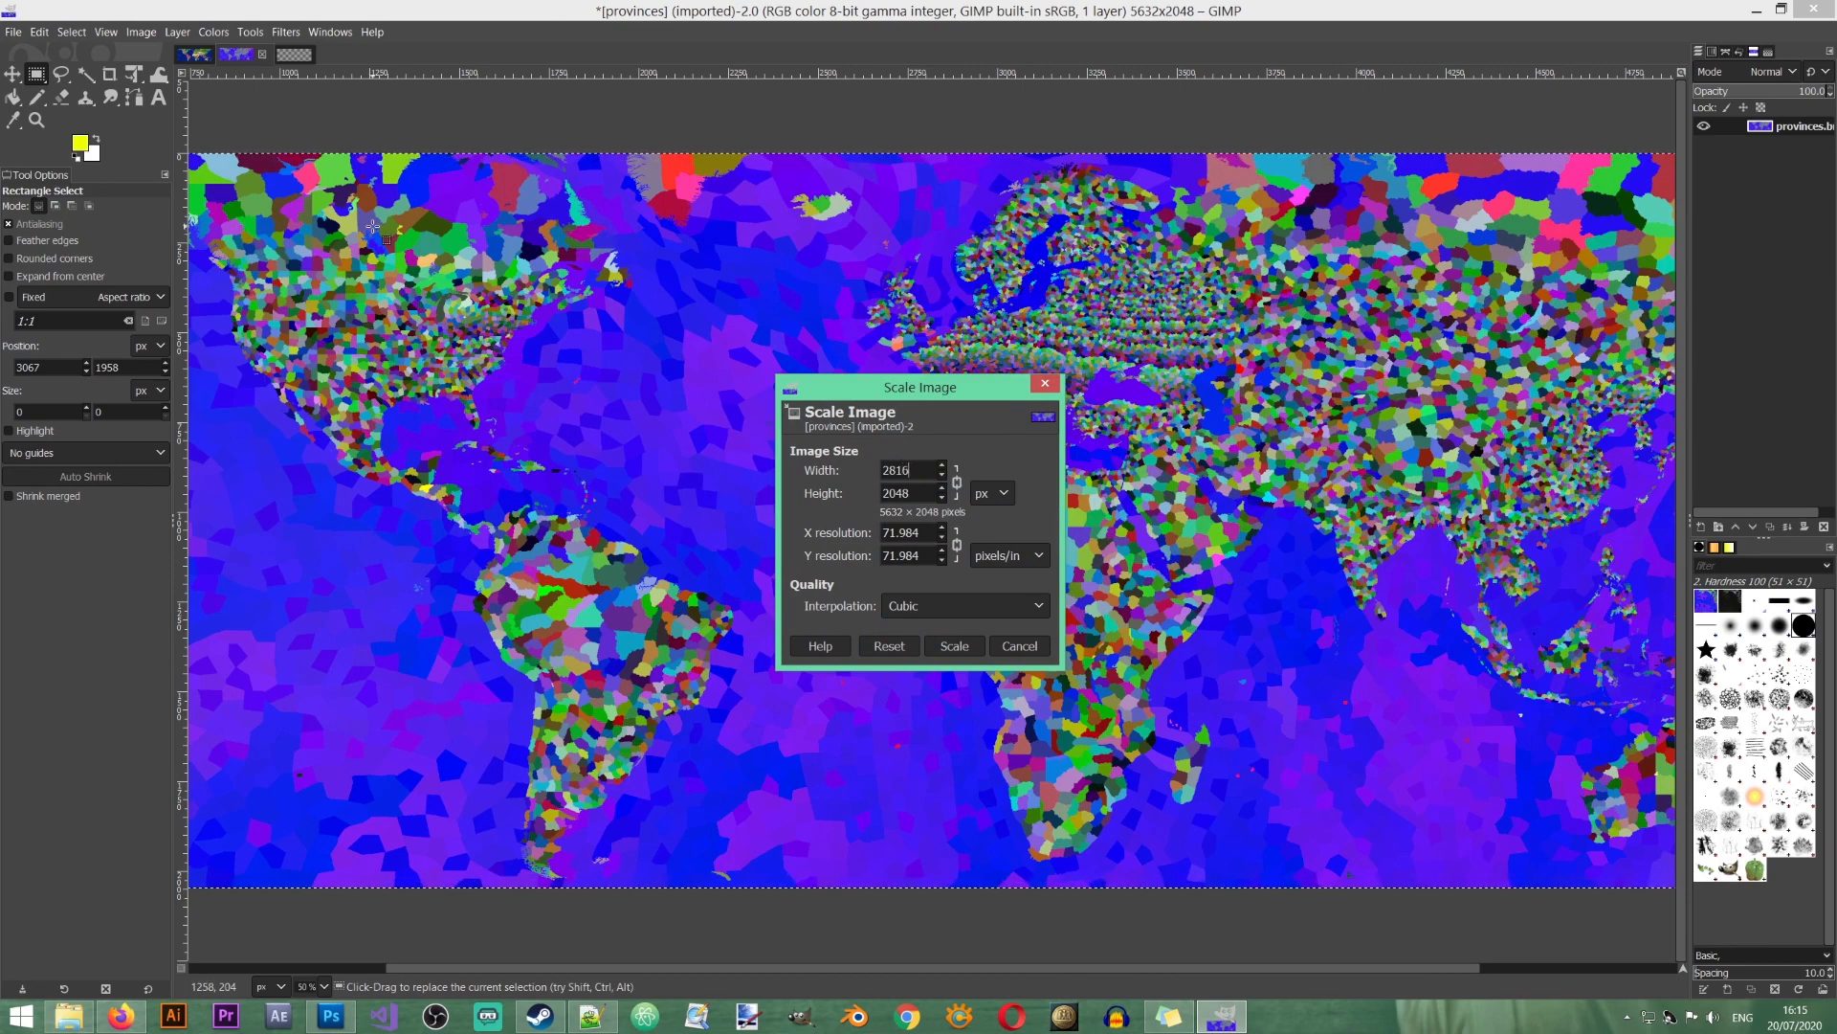
{"action": "key", "text": "Tab"}
{"action": "type", "text": "1024"}
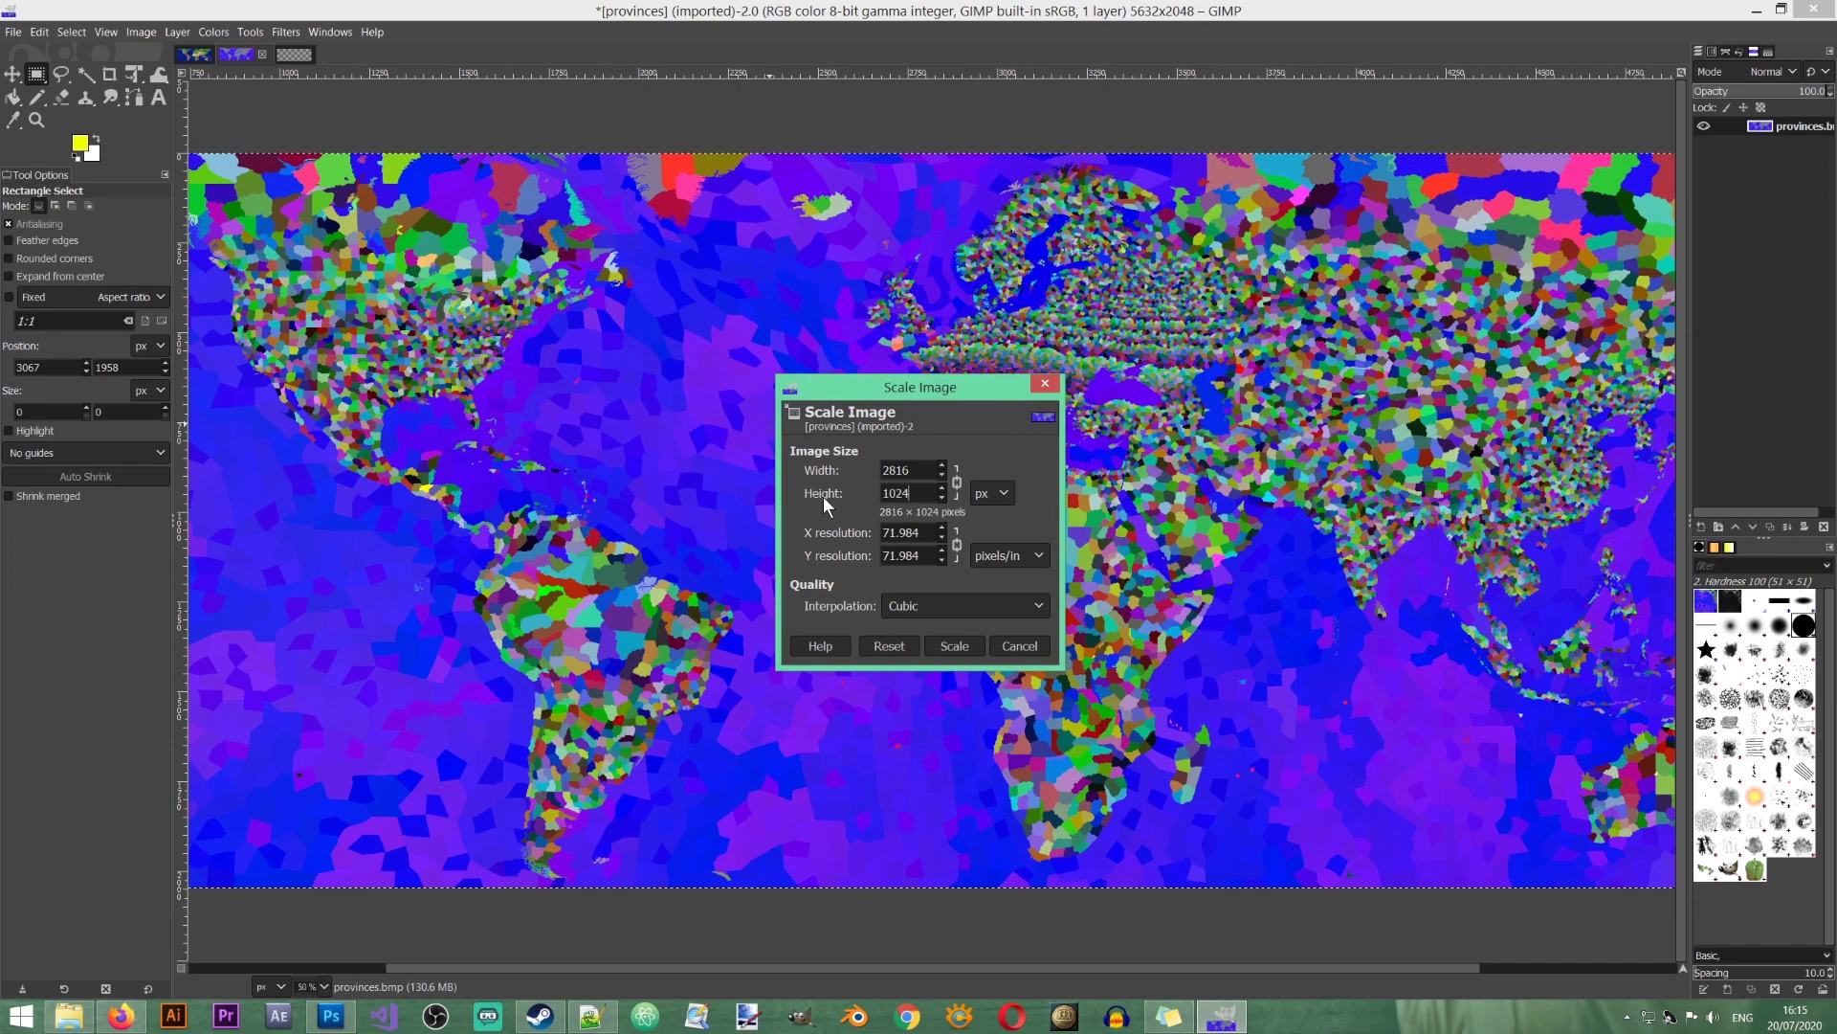
{"action": "left_click", "coordinate": [956, 648]}
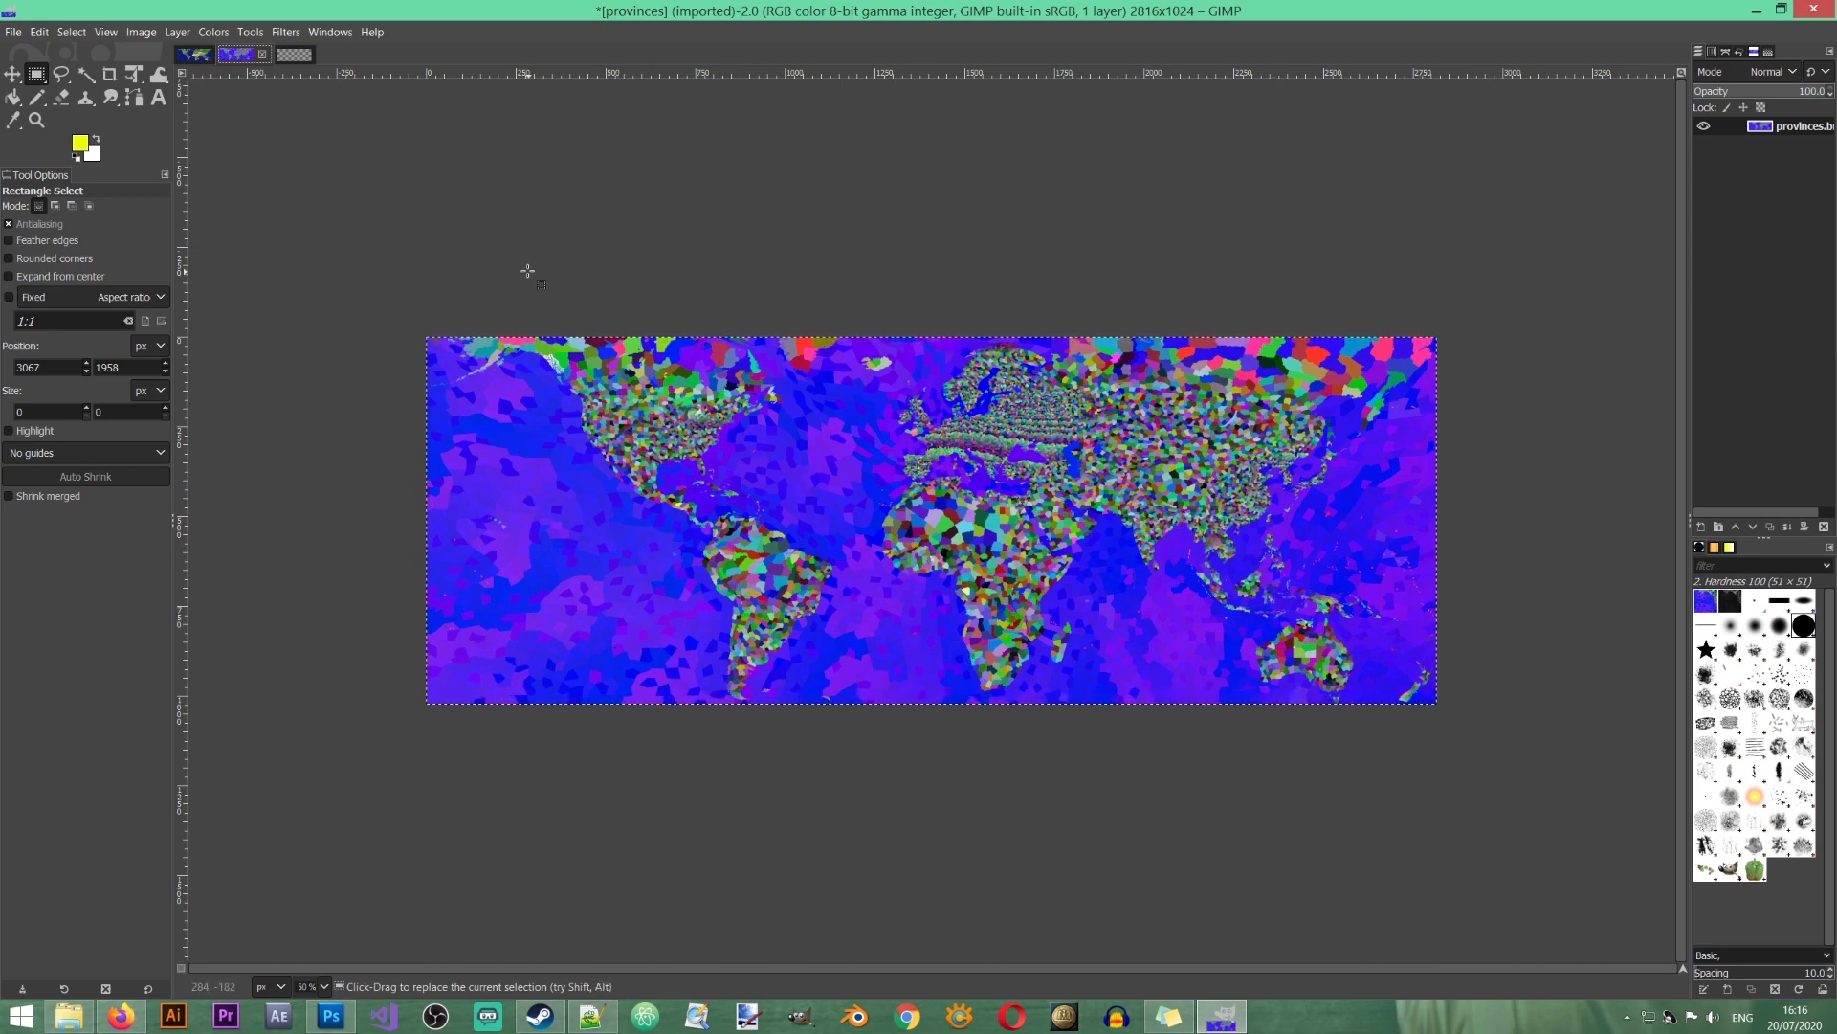
Step: Paste the scaled provinces map as a new layer in colormap_rgb_cityemissivemask_a and place it beneath the colormap layer
{"action": "left_click", "coordinate": [295, 54]}
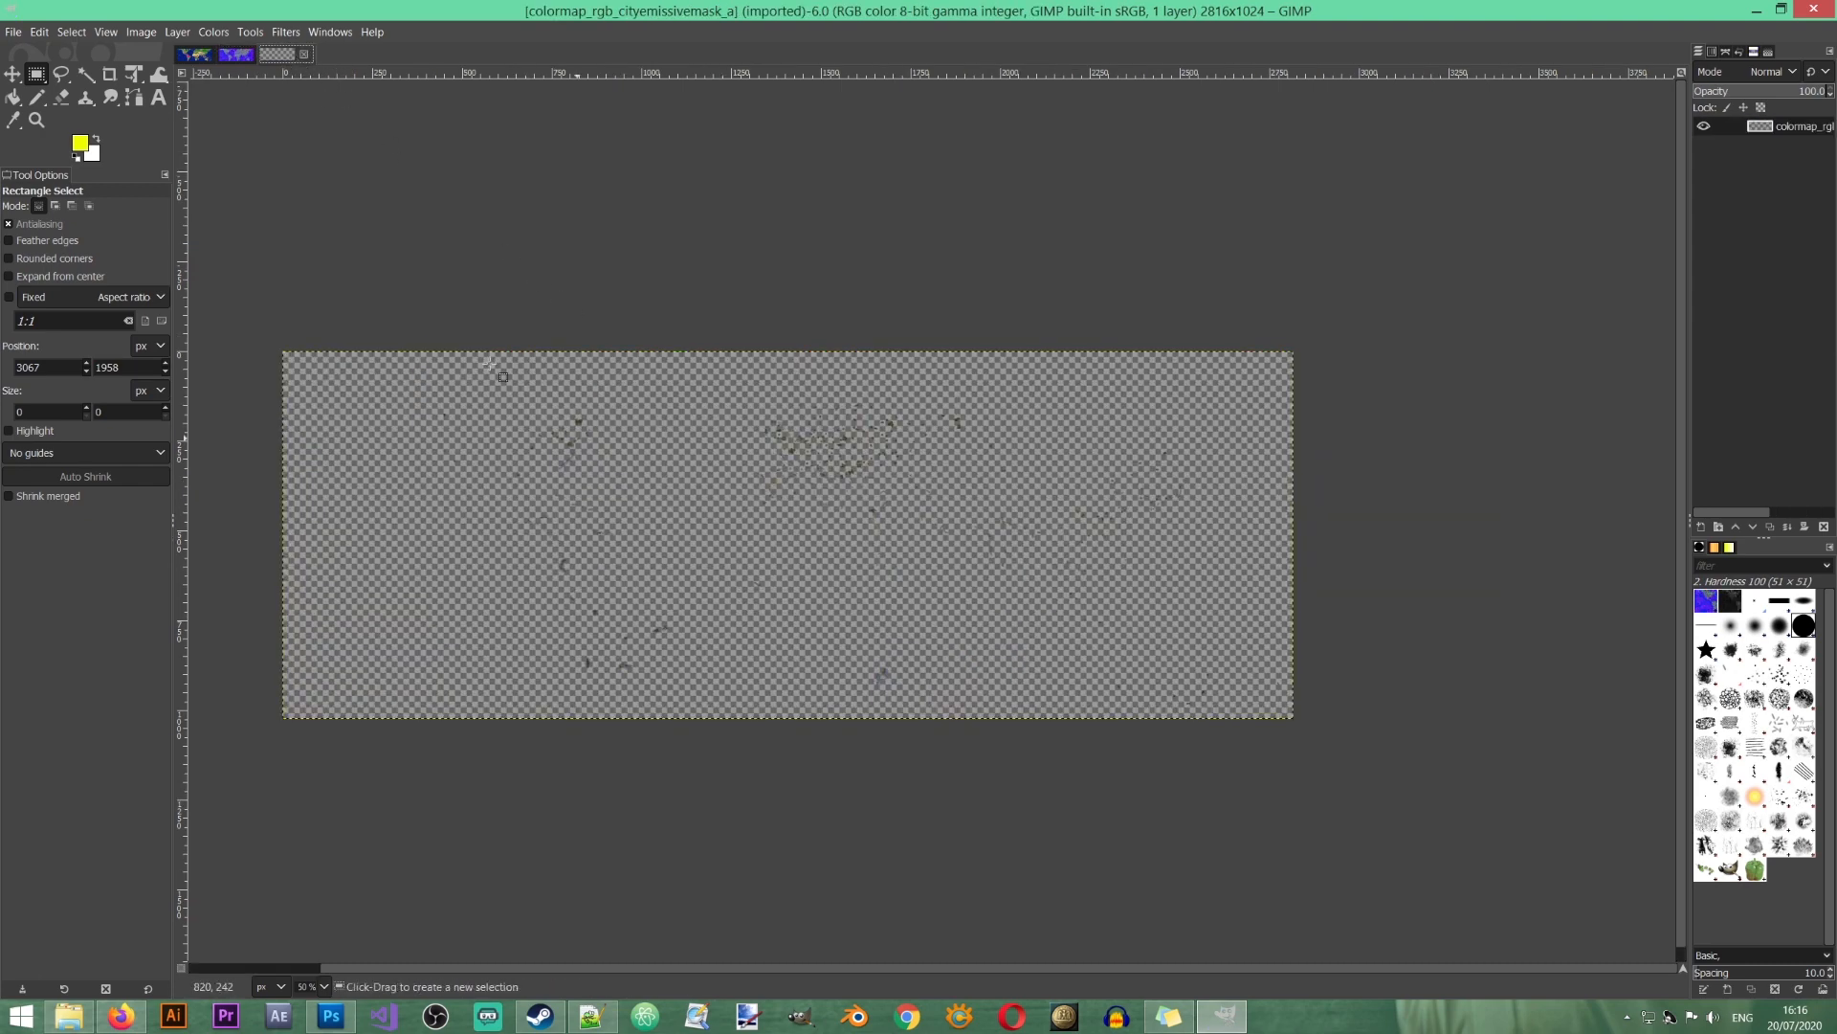
{"action": "left_click", "coordinate": [39, 31]}
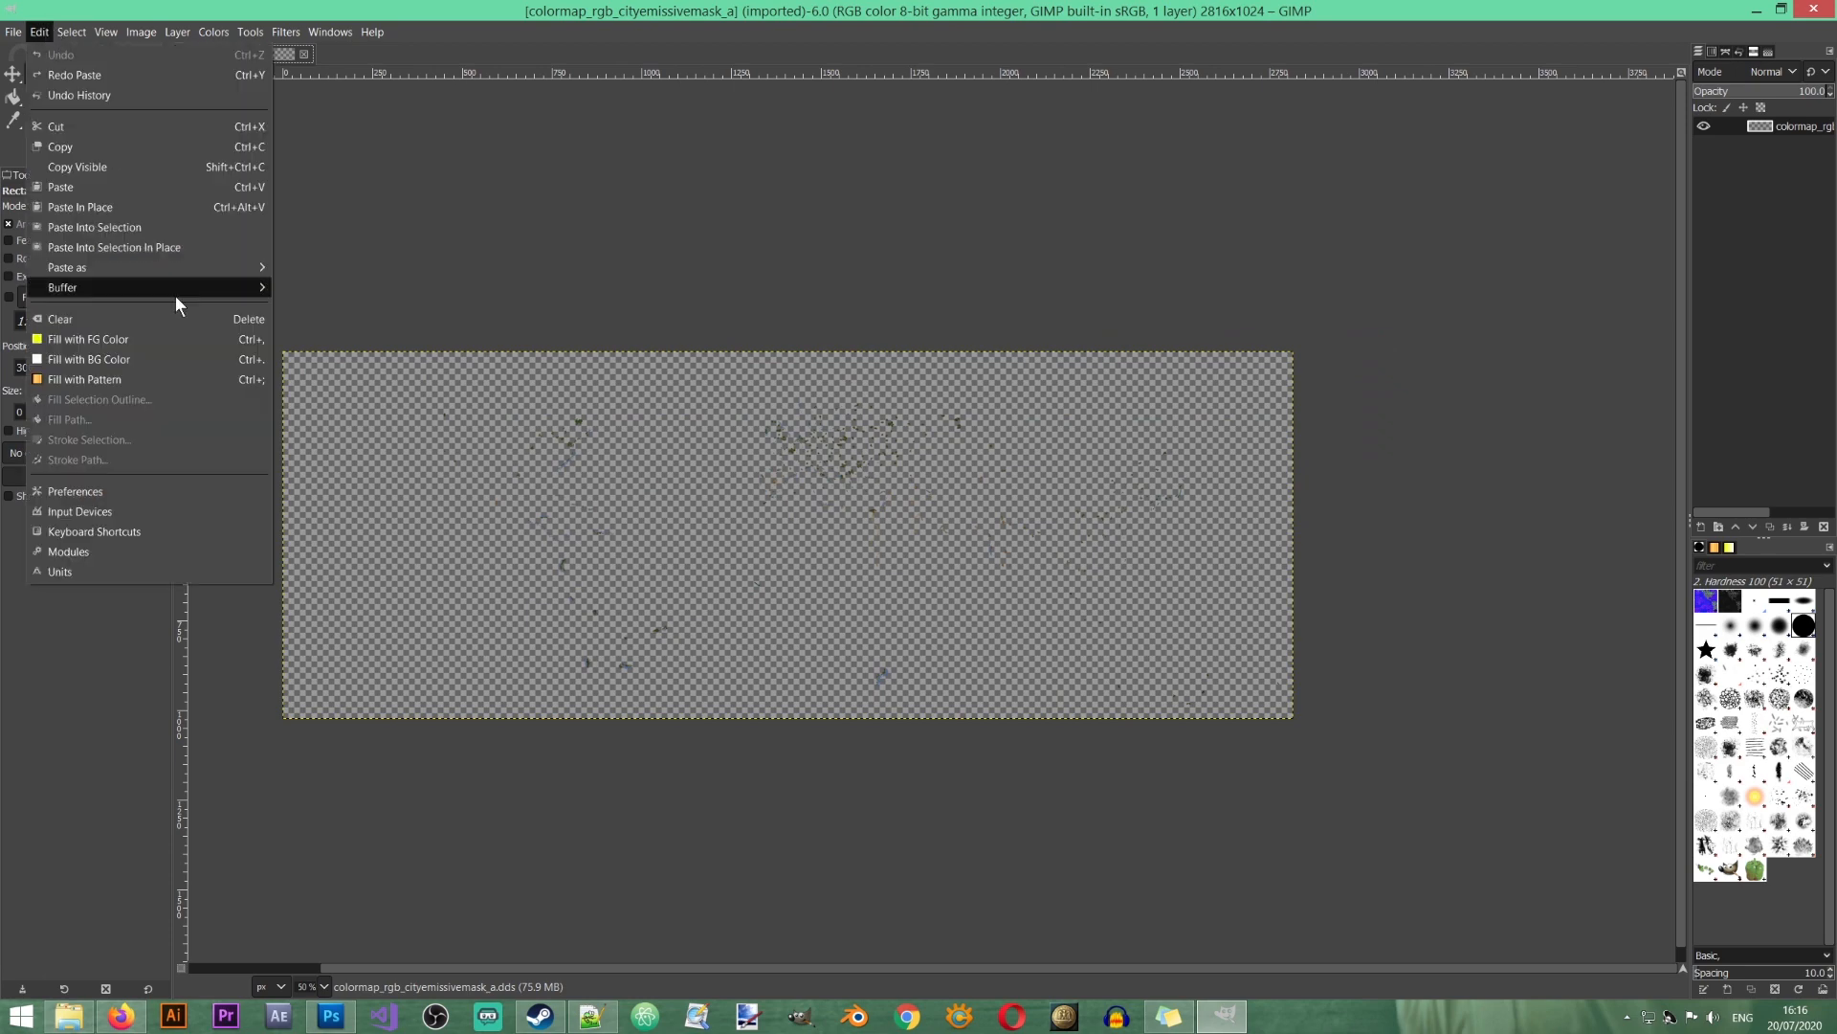
{"action": "mouse_move", "coordinate": [164, 274]}
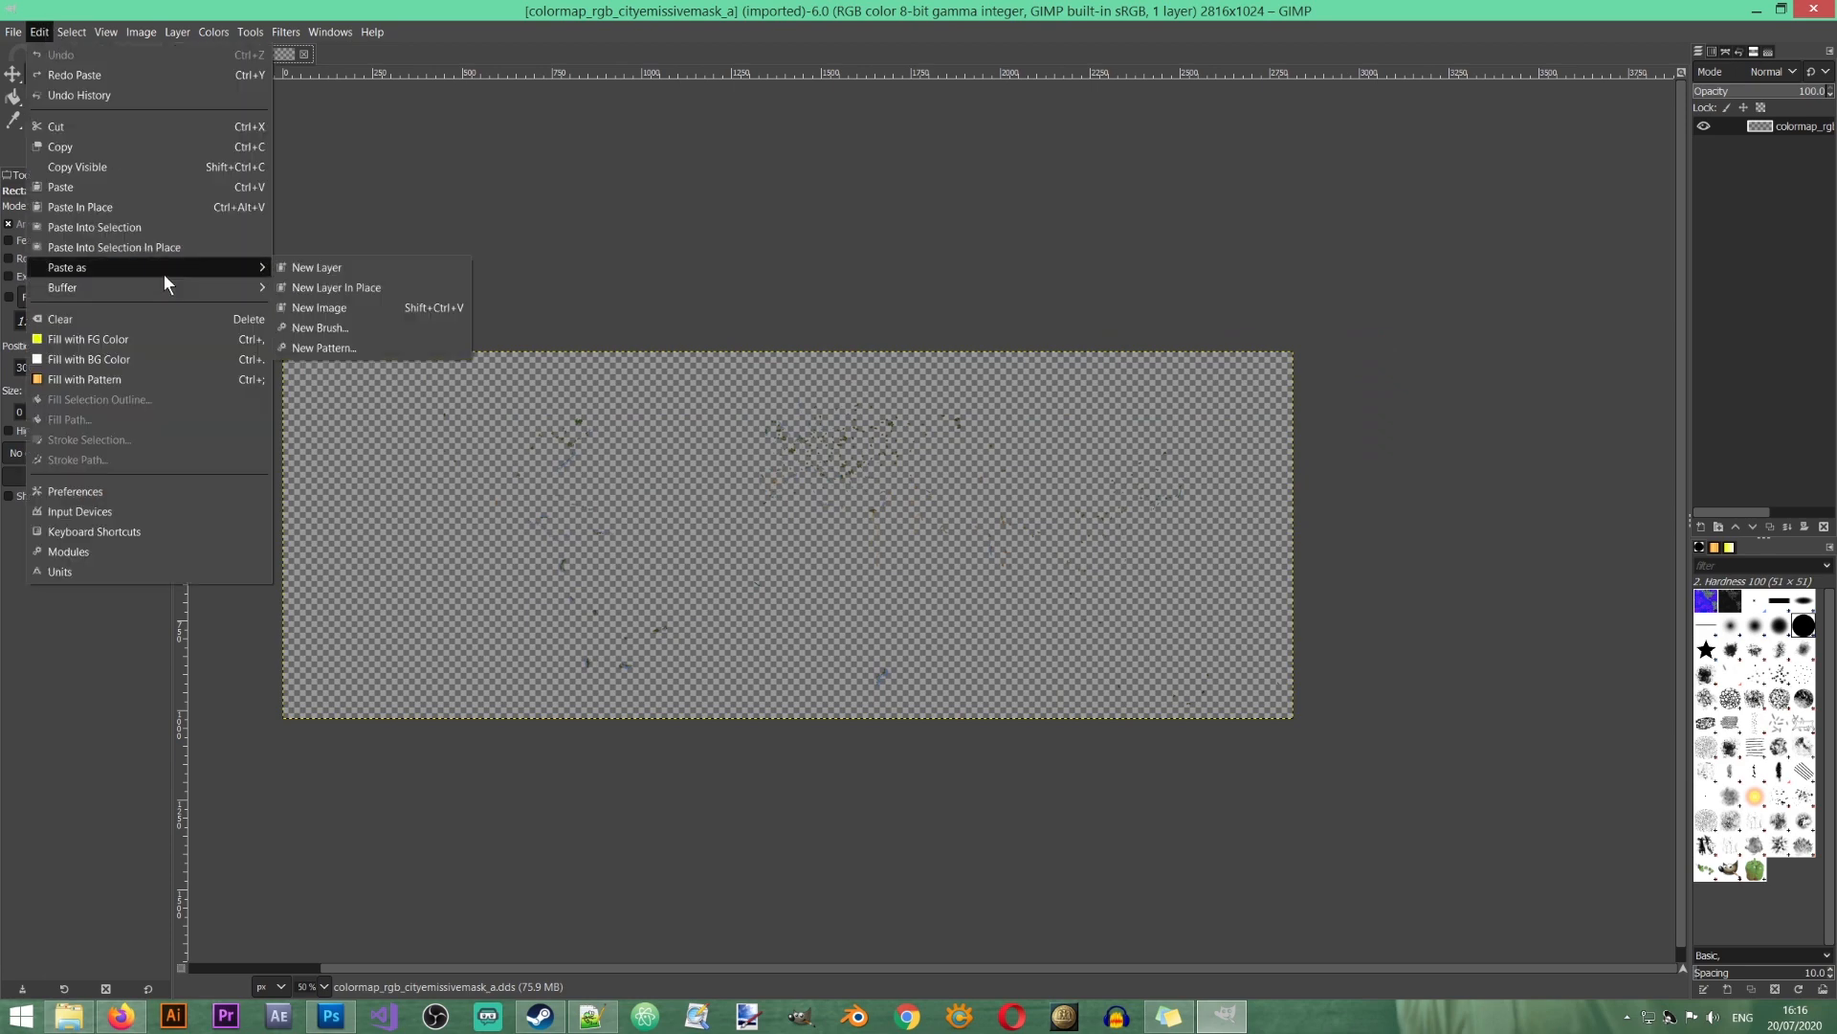
{"action": "left_click", "coordinate": [312, 271]}
{"action": "left_click_drag", "start_coordinate": [1803, 134], "coordinate": [1796, 165]}
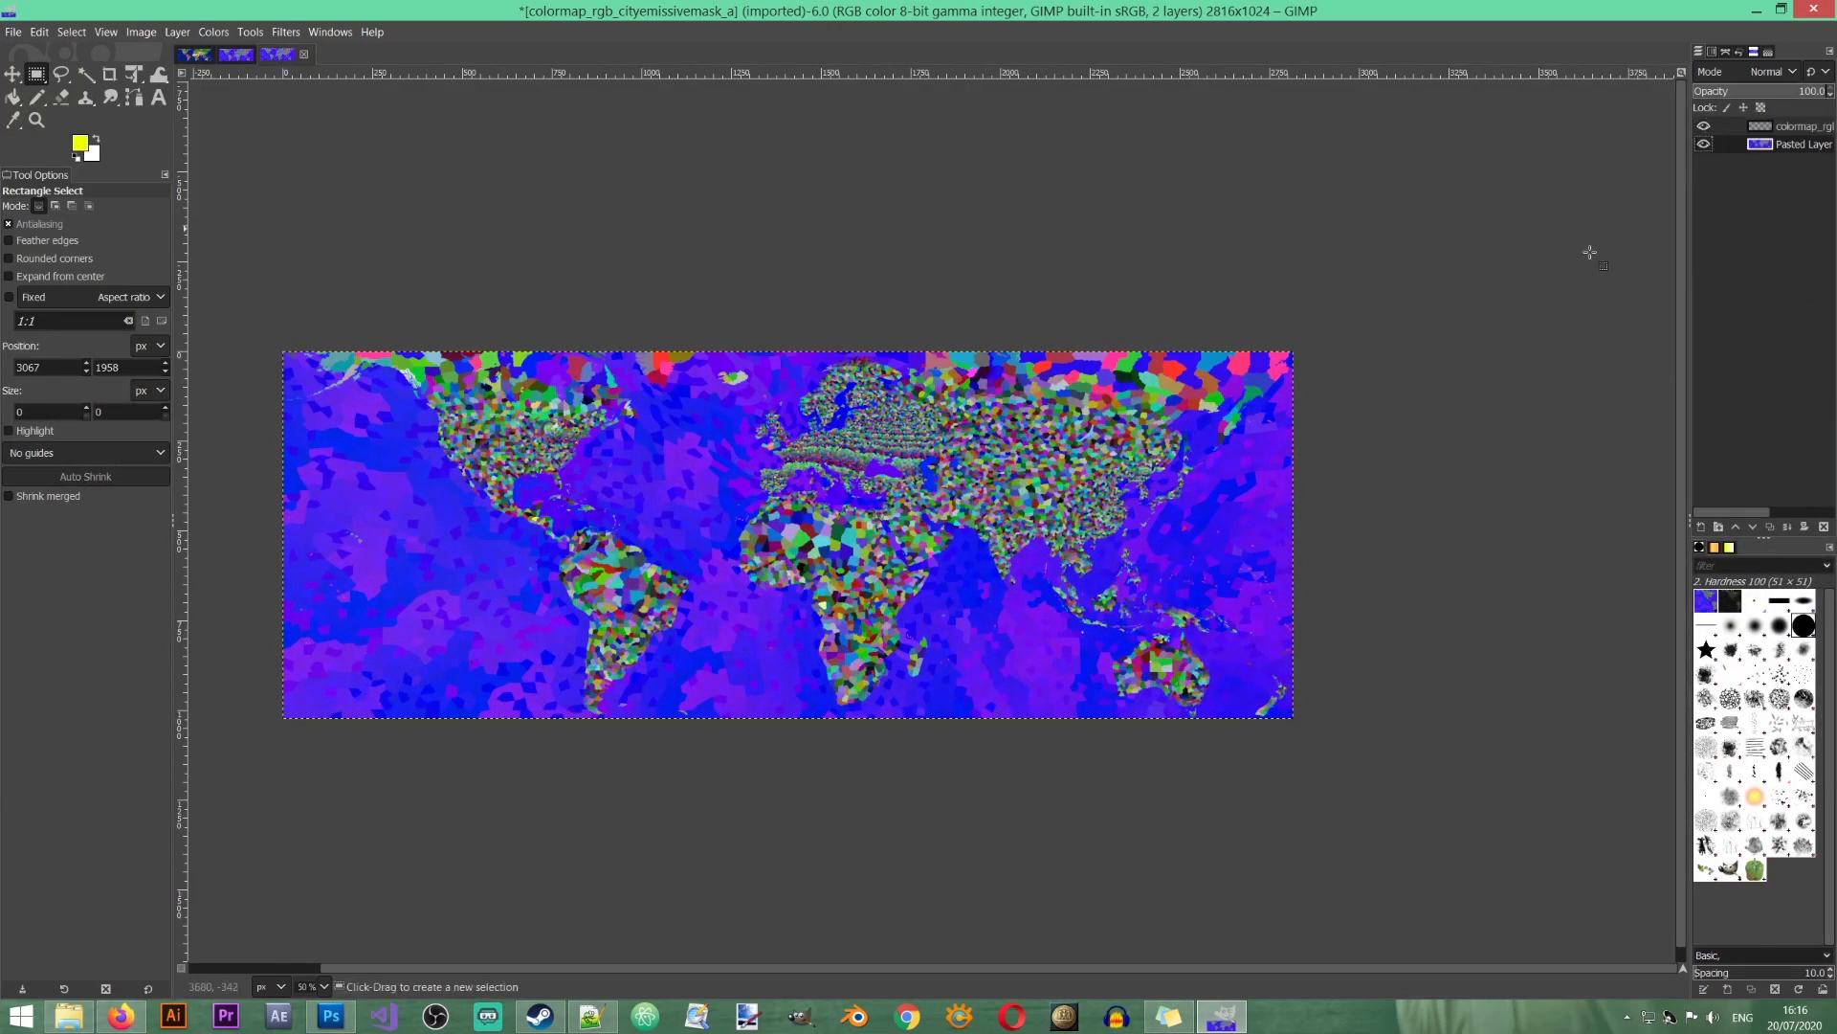
Step: Choose the Paintbrush and set its size to 3.00 for painting over the Cape Town province
{"action": "scroll", "coordinate": [808, 732], "scroll_direction": "up", "scroll_amount": 7}
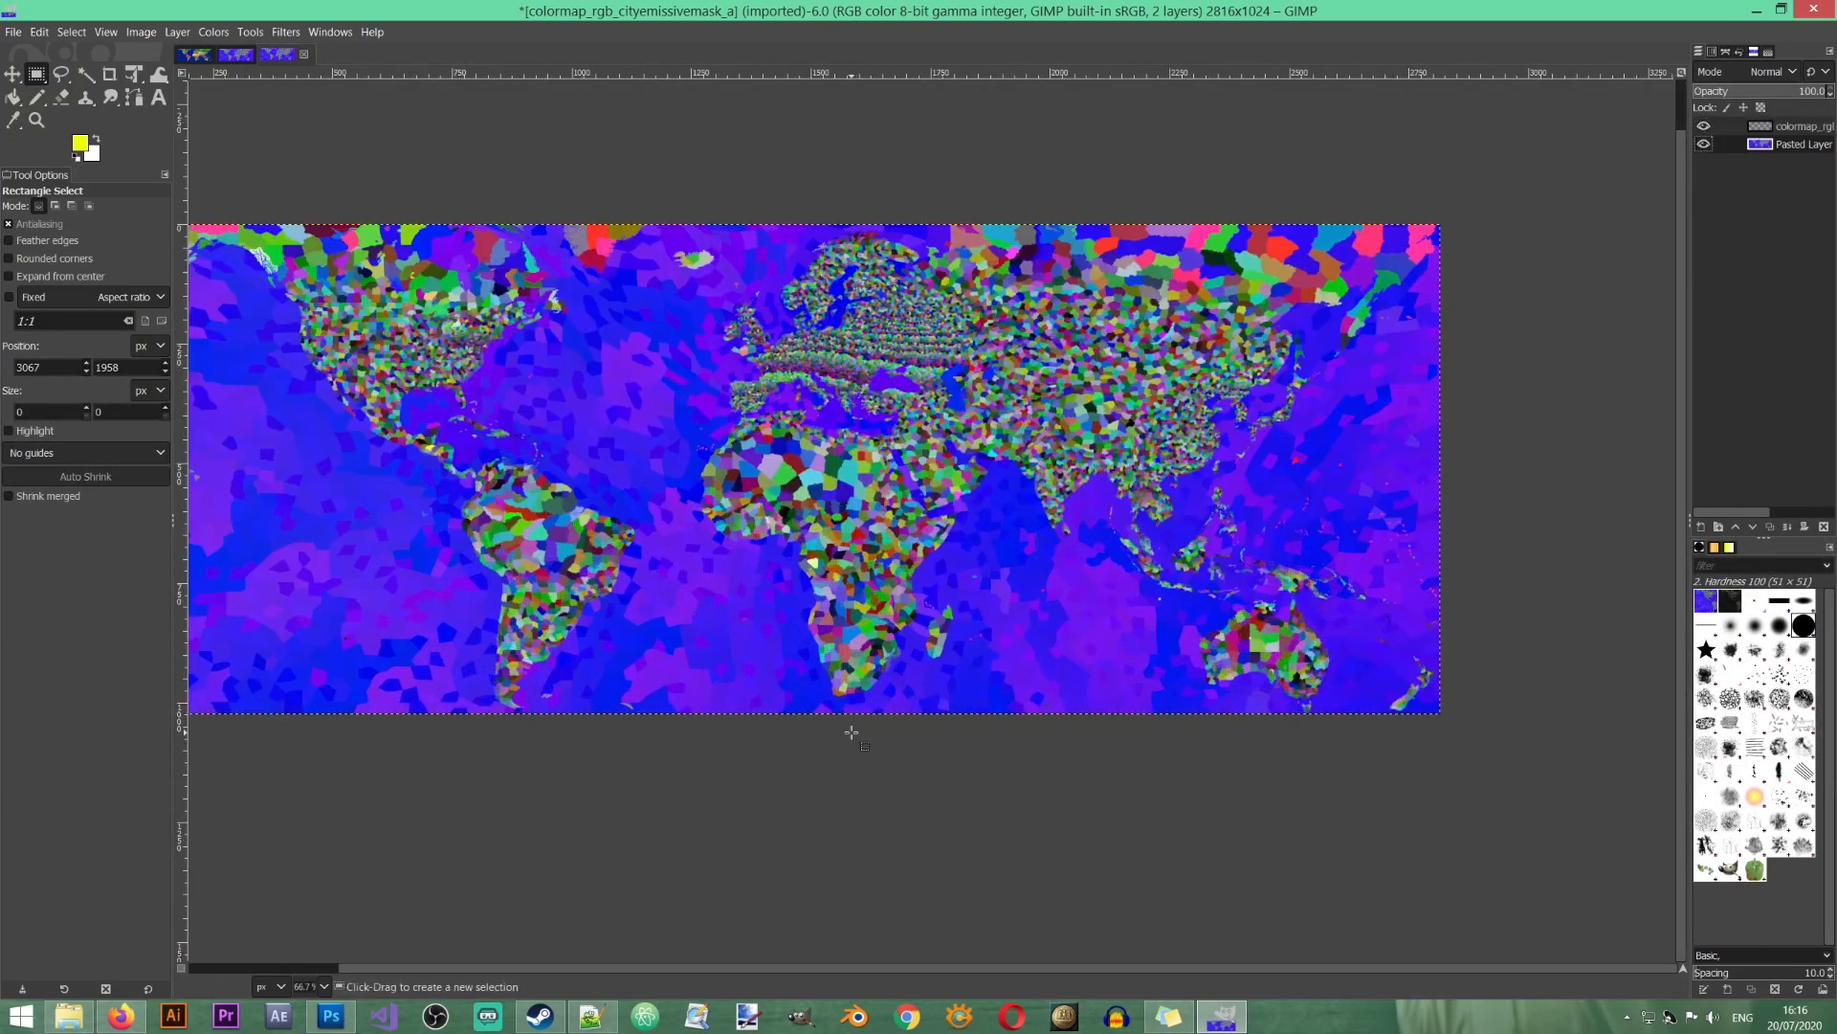
{"action": "scroll", "coordinate": [805, 616], "scroll_direction": "up", "scroll_amount": 4}
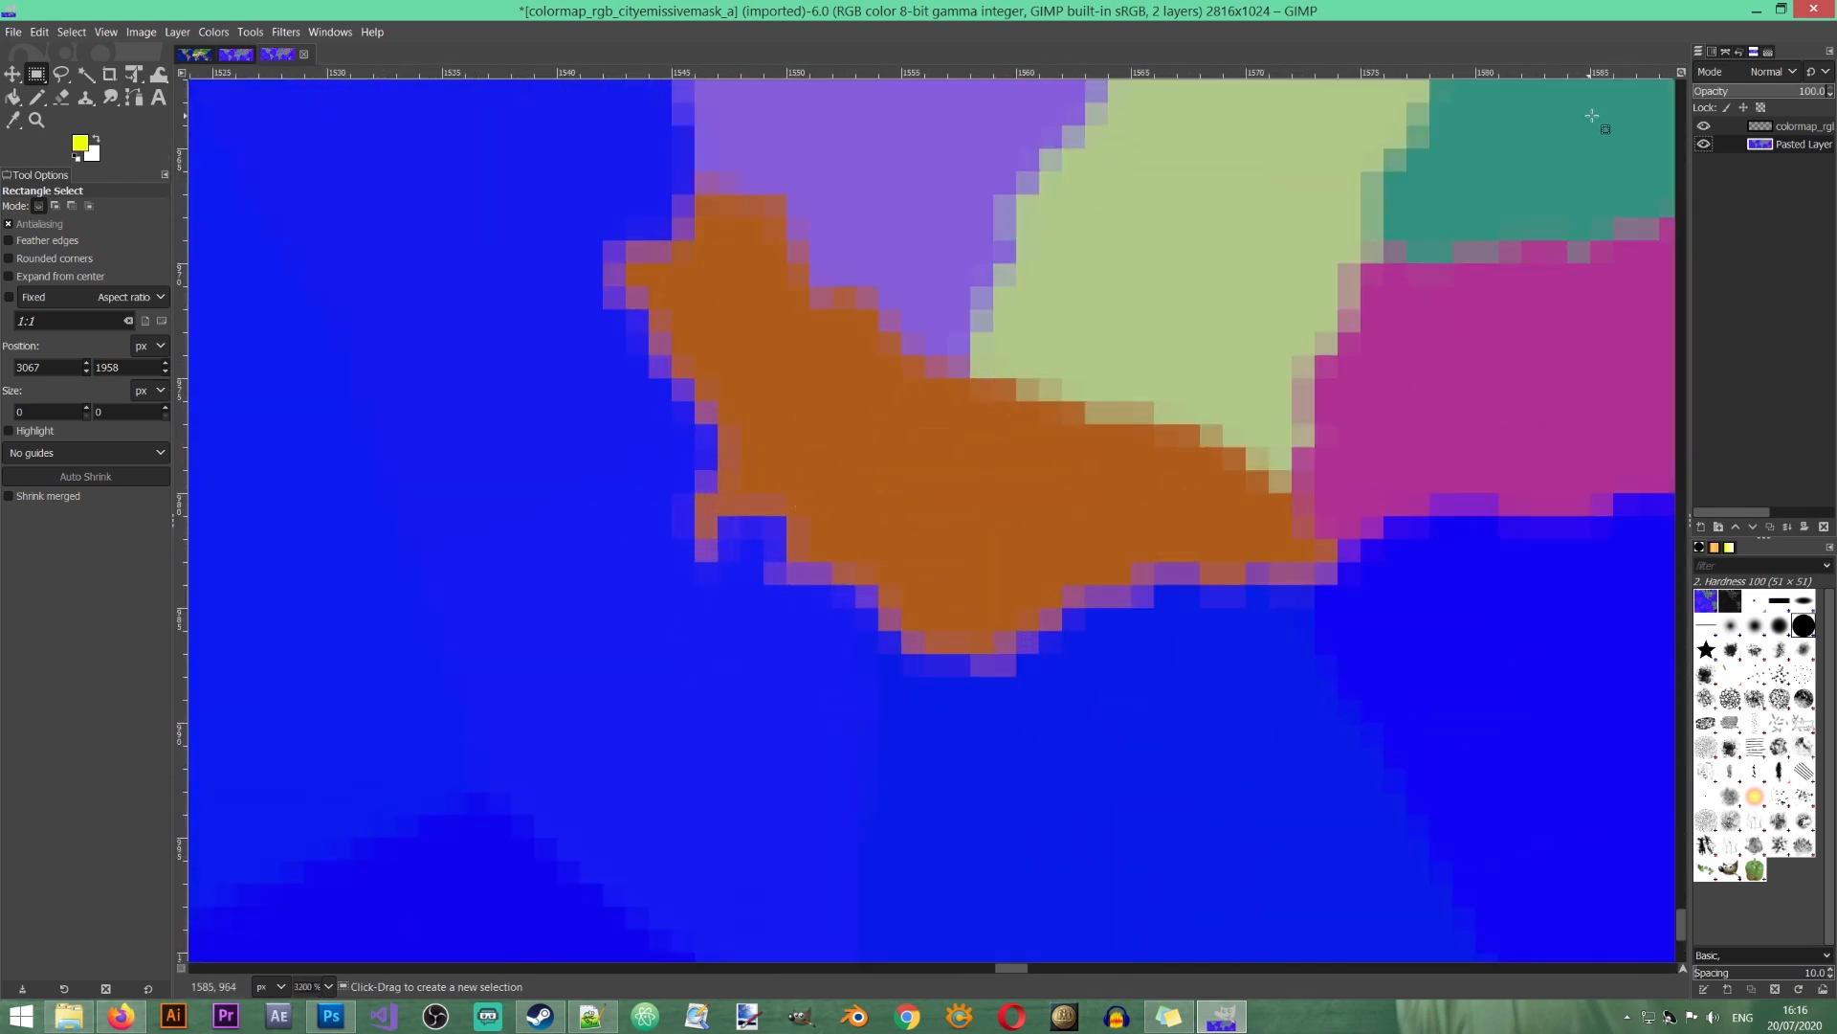
{"action": "left_click", "coordinate": [1704, 127]}
{"action": "scroll", "coordinate": [1357, 728], "scroll_direction": "down", "scroll_amount": 3}
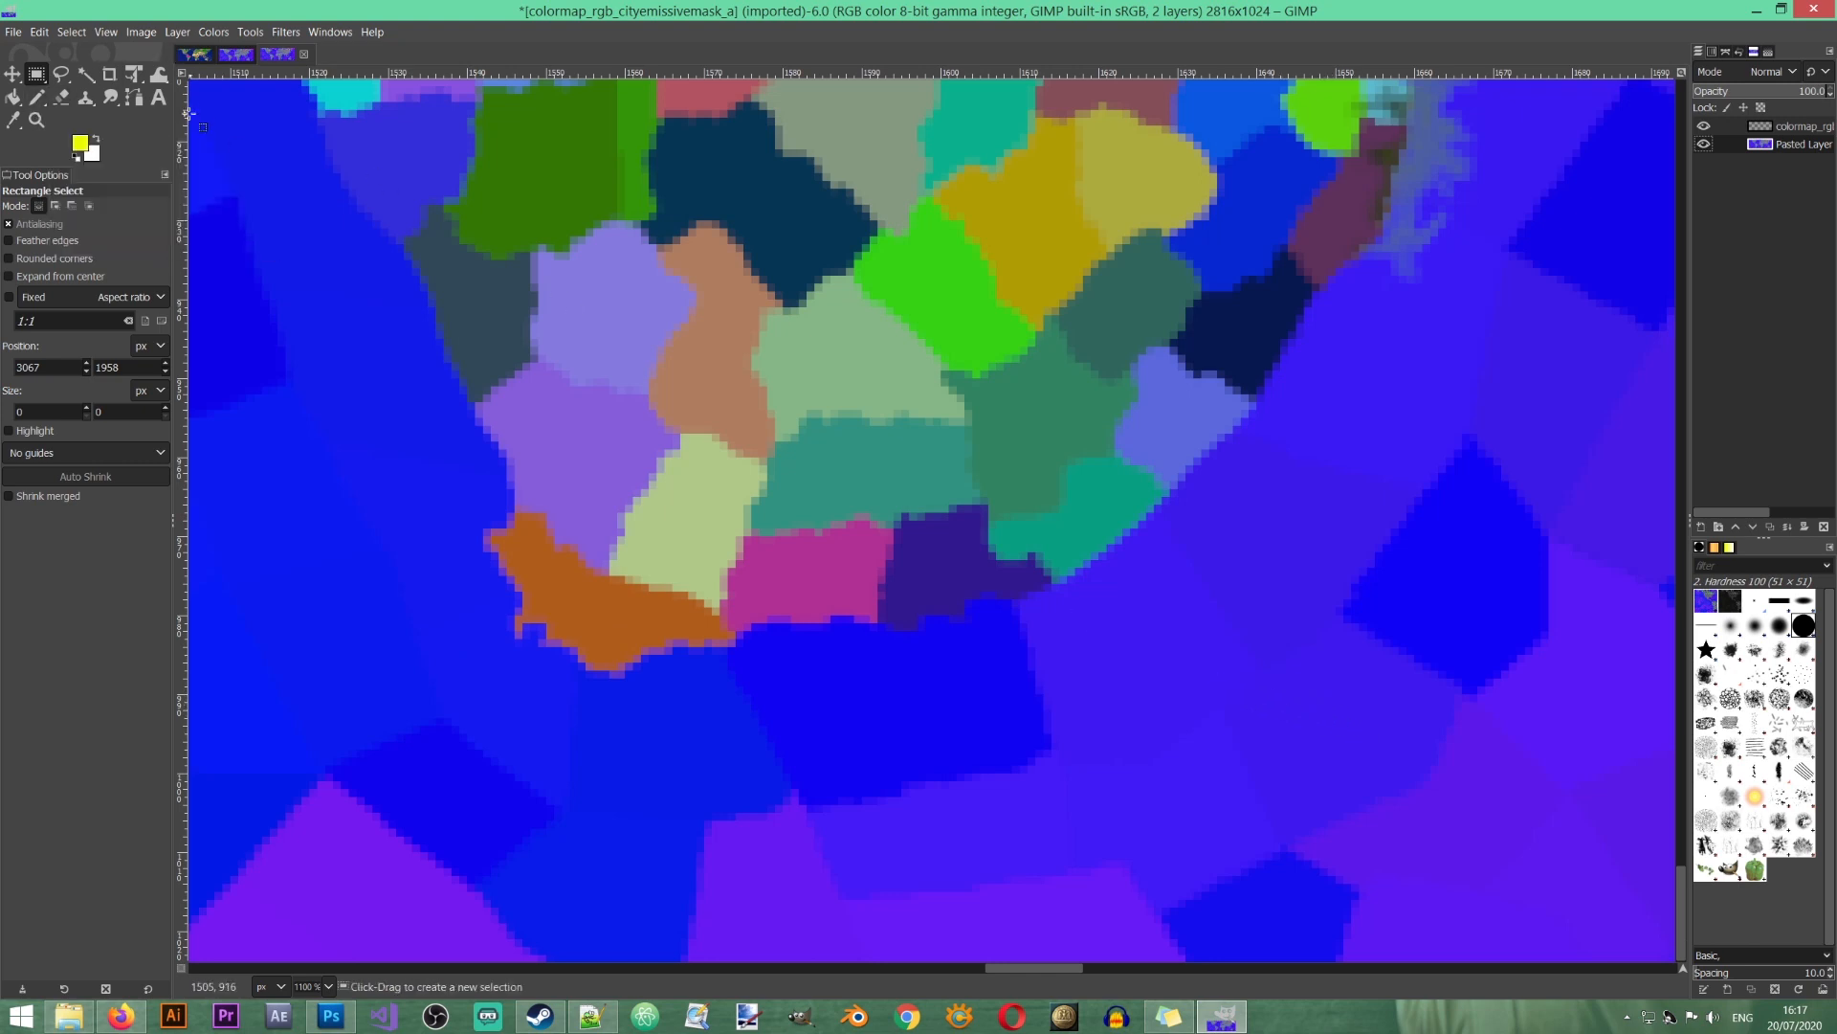
{"action": "right_click", "coordinate": [37, 103]}
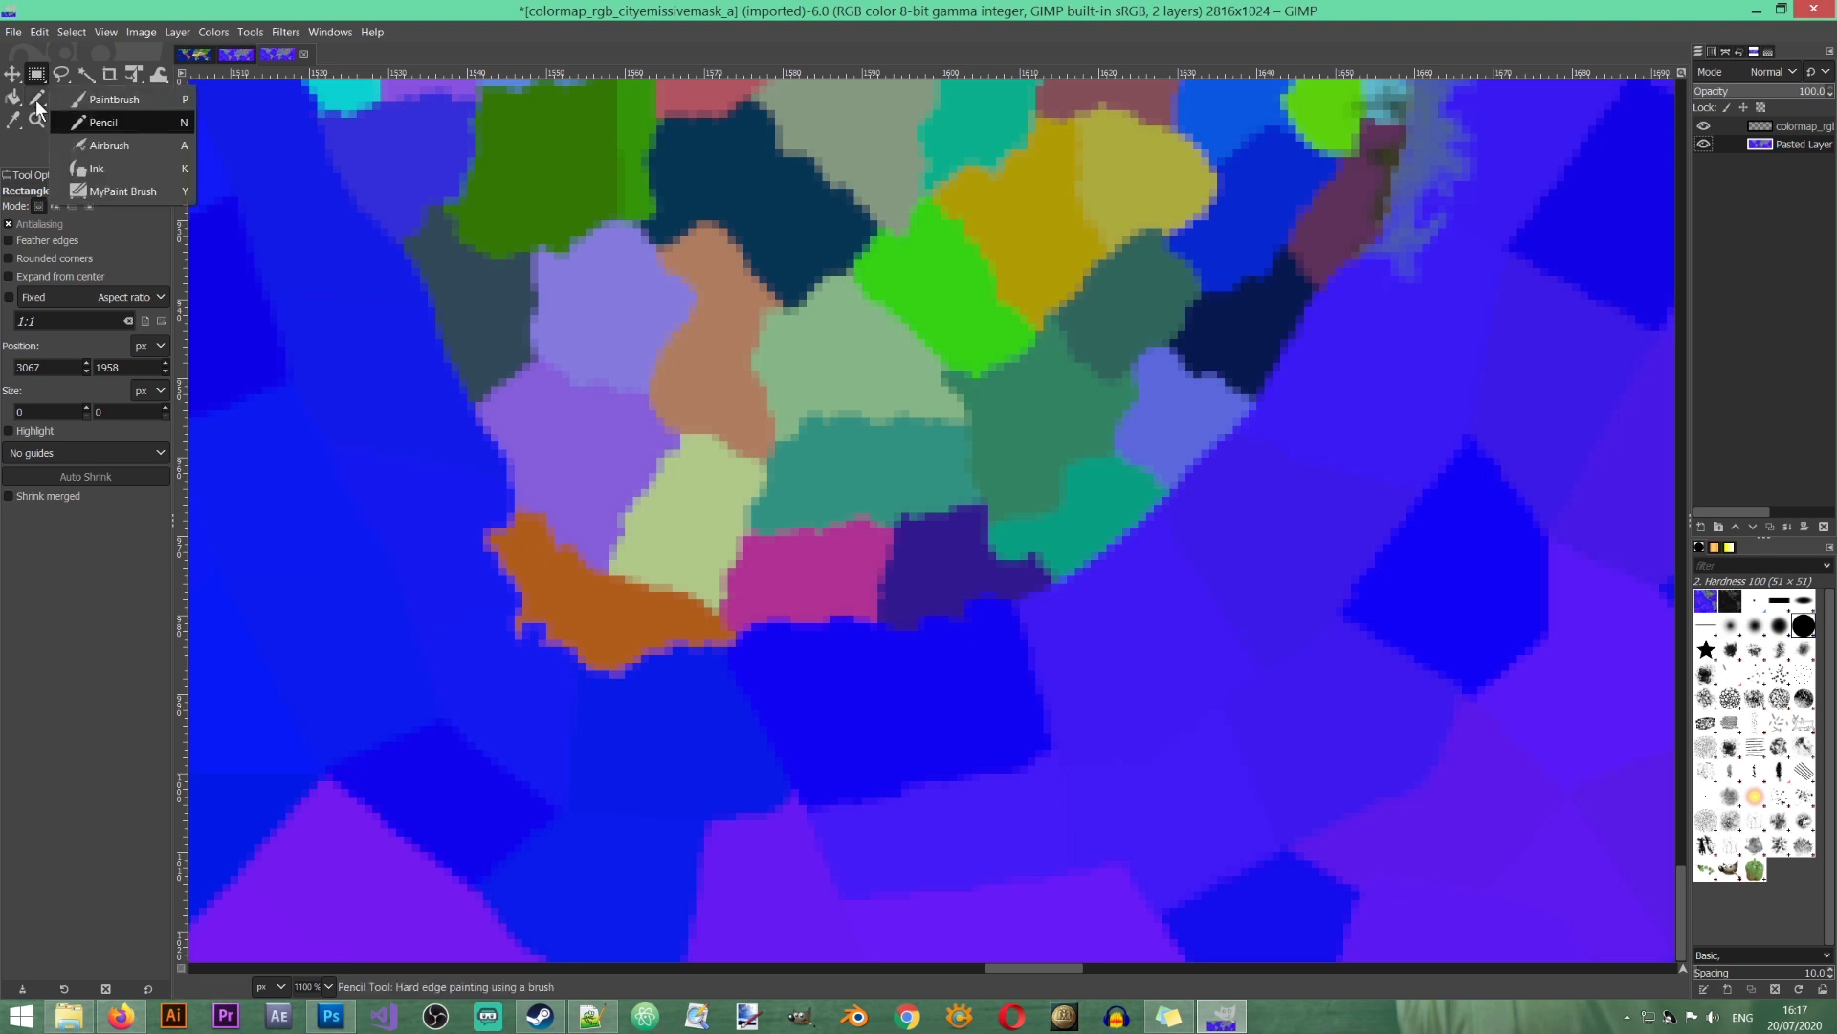
{"action": "left_click", "coordinate": [134, 99]}
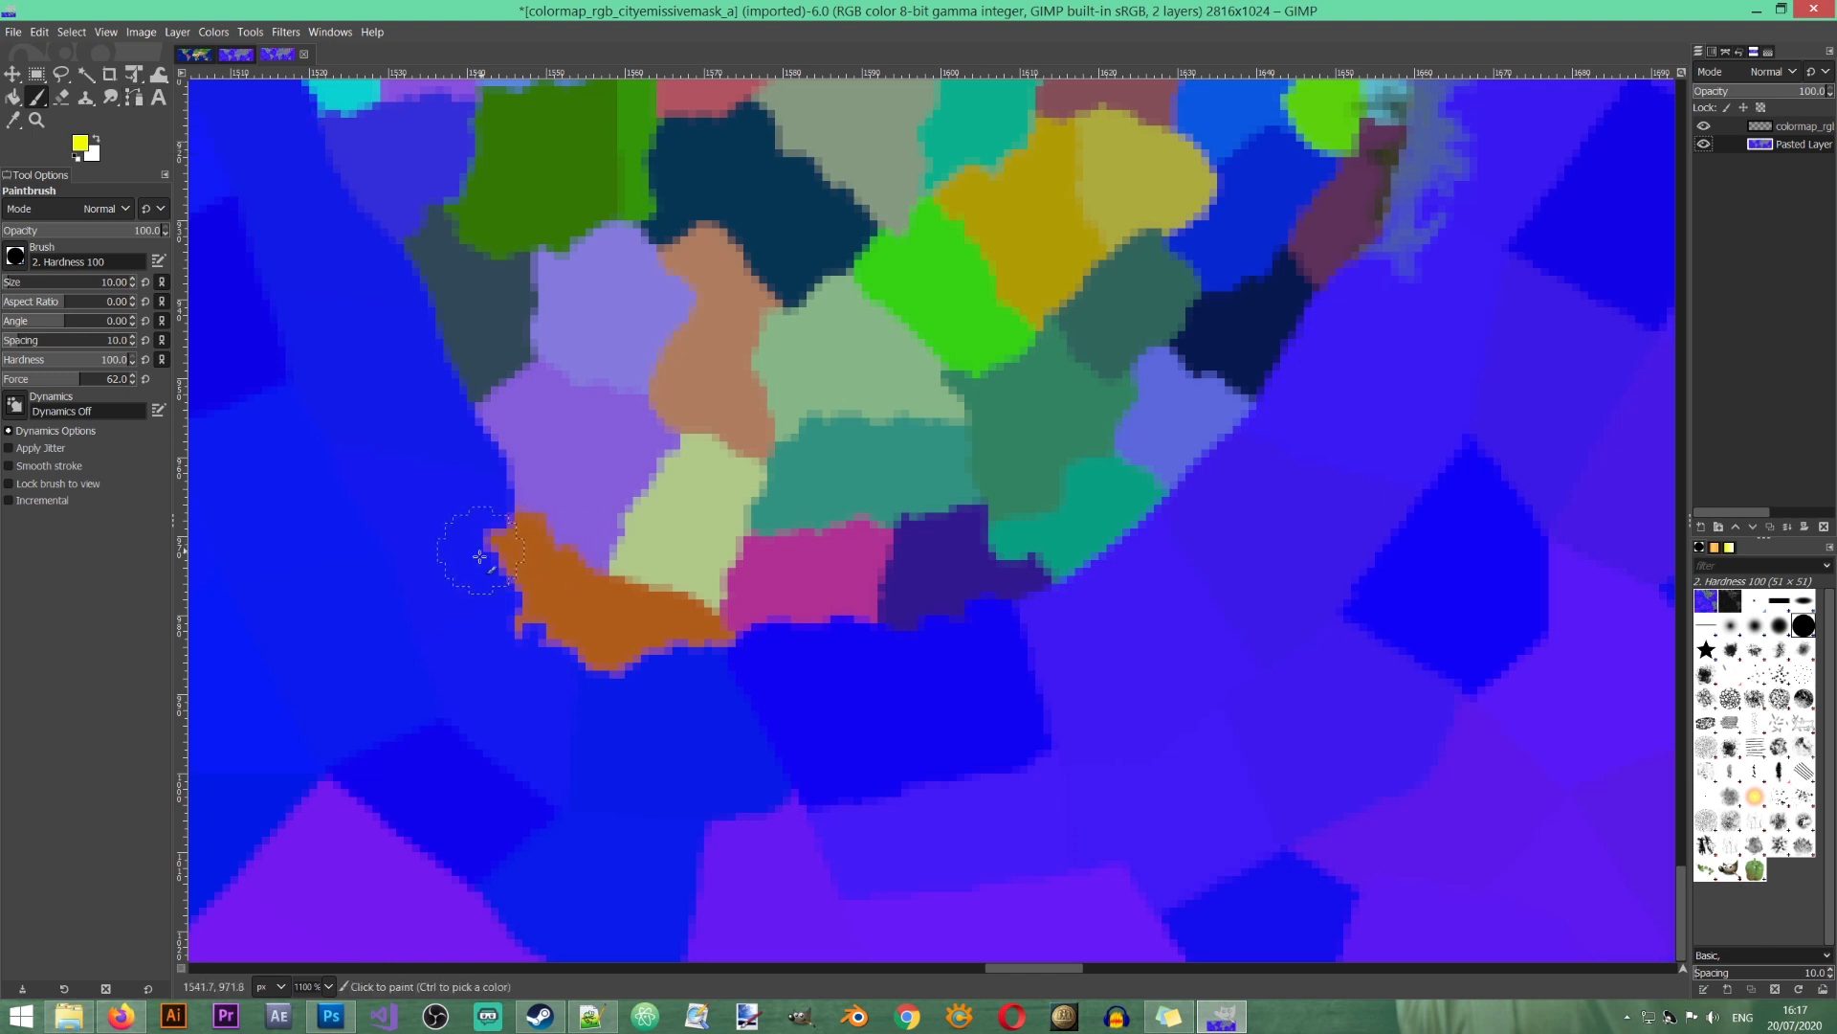
{"action": "scroll", "coordinate": [464, 579], "scroll_direction": "up", "scroll_amount": 1}
{"action": "scroll", "coordinate": [464, 579], "scroll_direction": "up", "scroll_amount": 1}
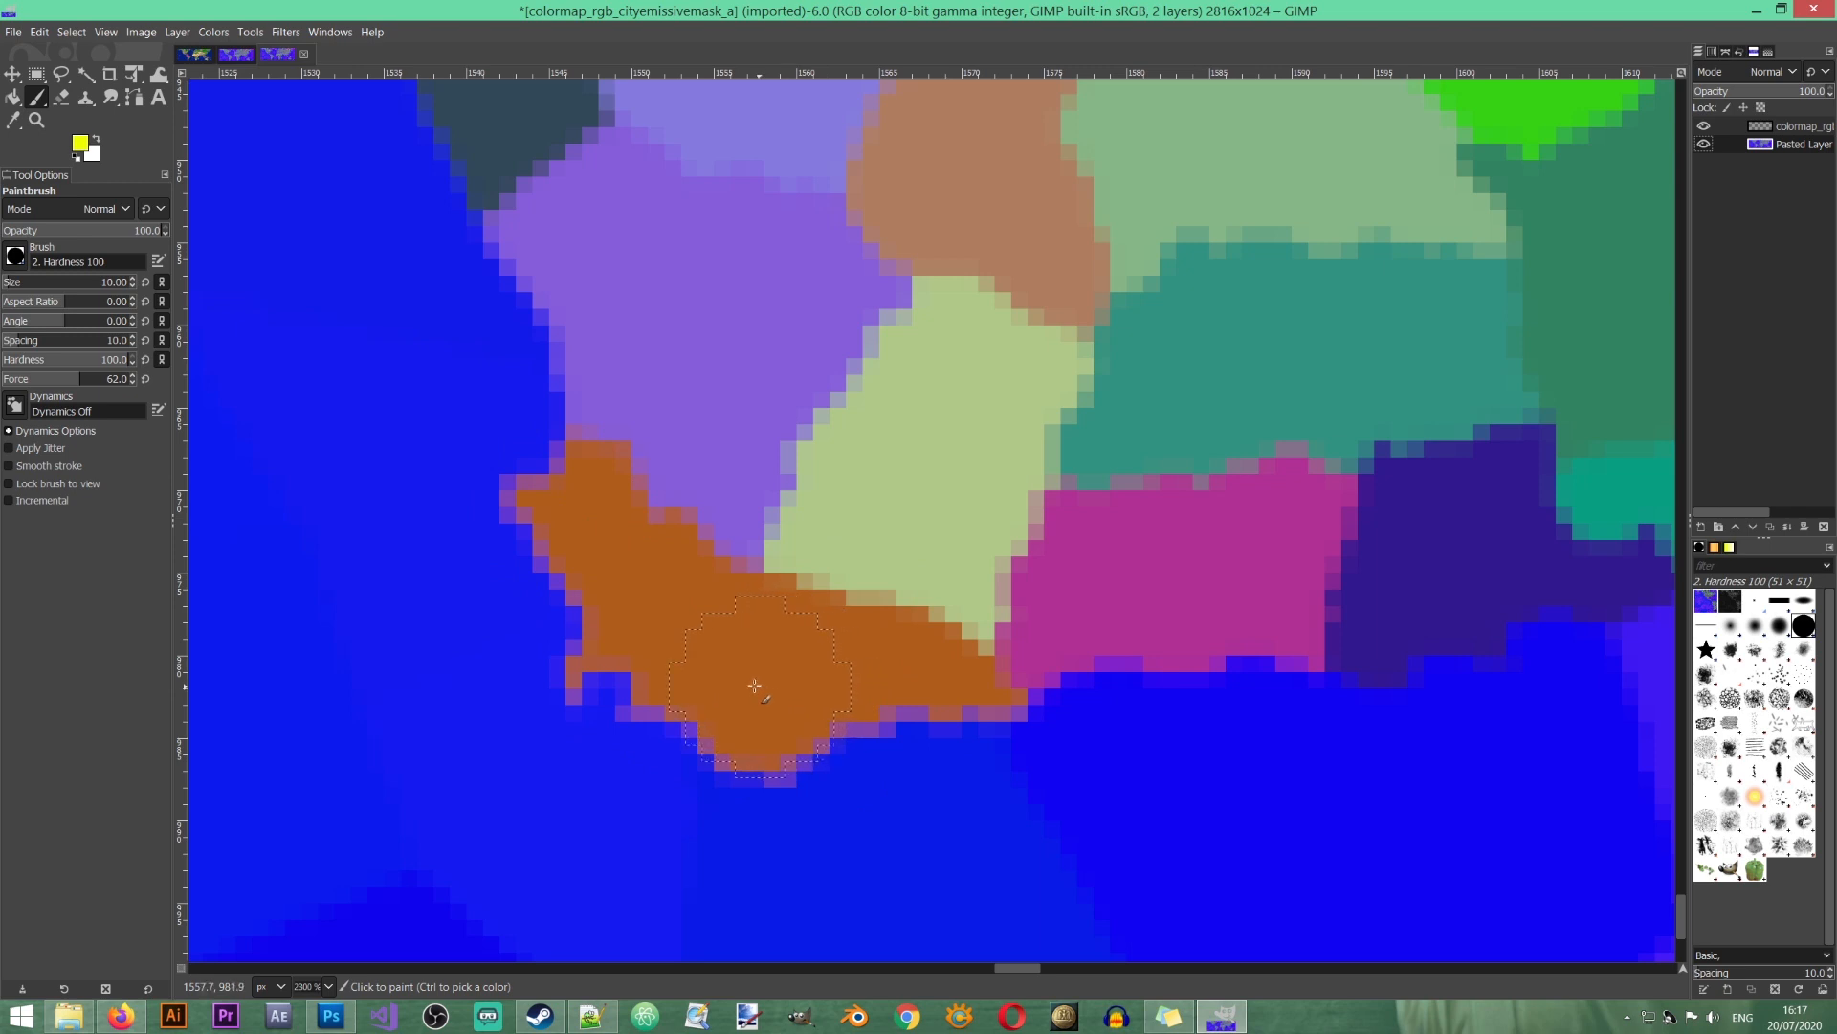
{"action": "left_click", "coordinate": [11, 284]}
{"action": "left_click_drag", "start_coordinate": [552, 507], "coordinate": [575, 525]}
Step: Set the foreground color to the neutral grey 858585
{"action": "left_click", "coordinate": [82, 144]}
{"action": "left_click_drag", "start_coordinate": [479, 486], "coordinate": [444, 462]}
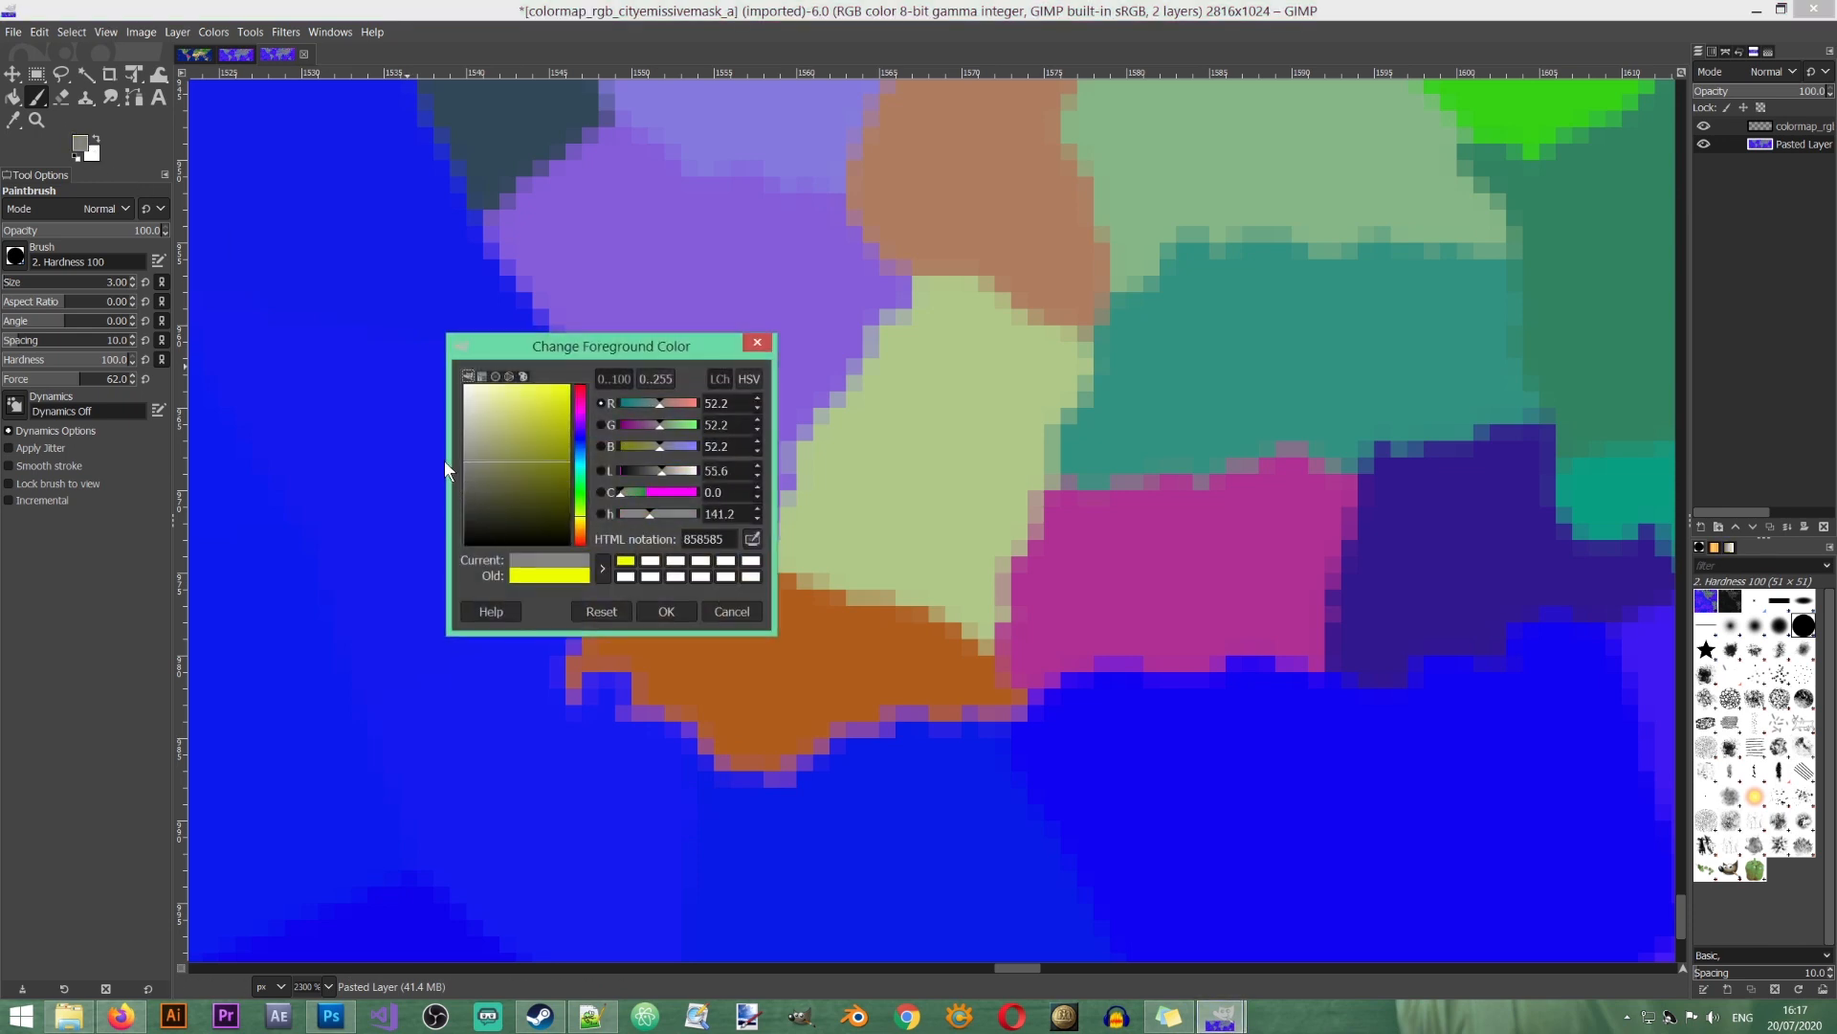
{"action": "left_click", "coordinate": [665, 613]}
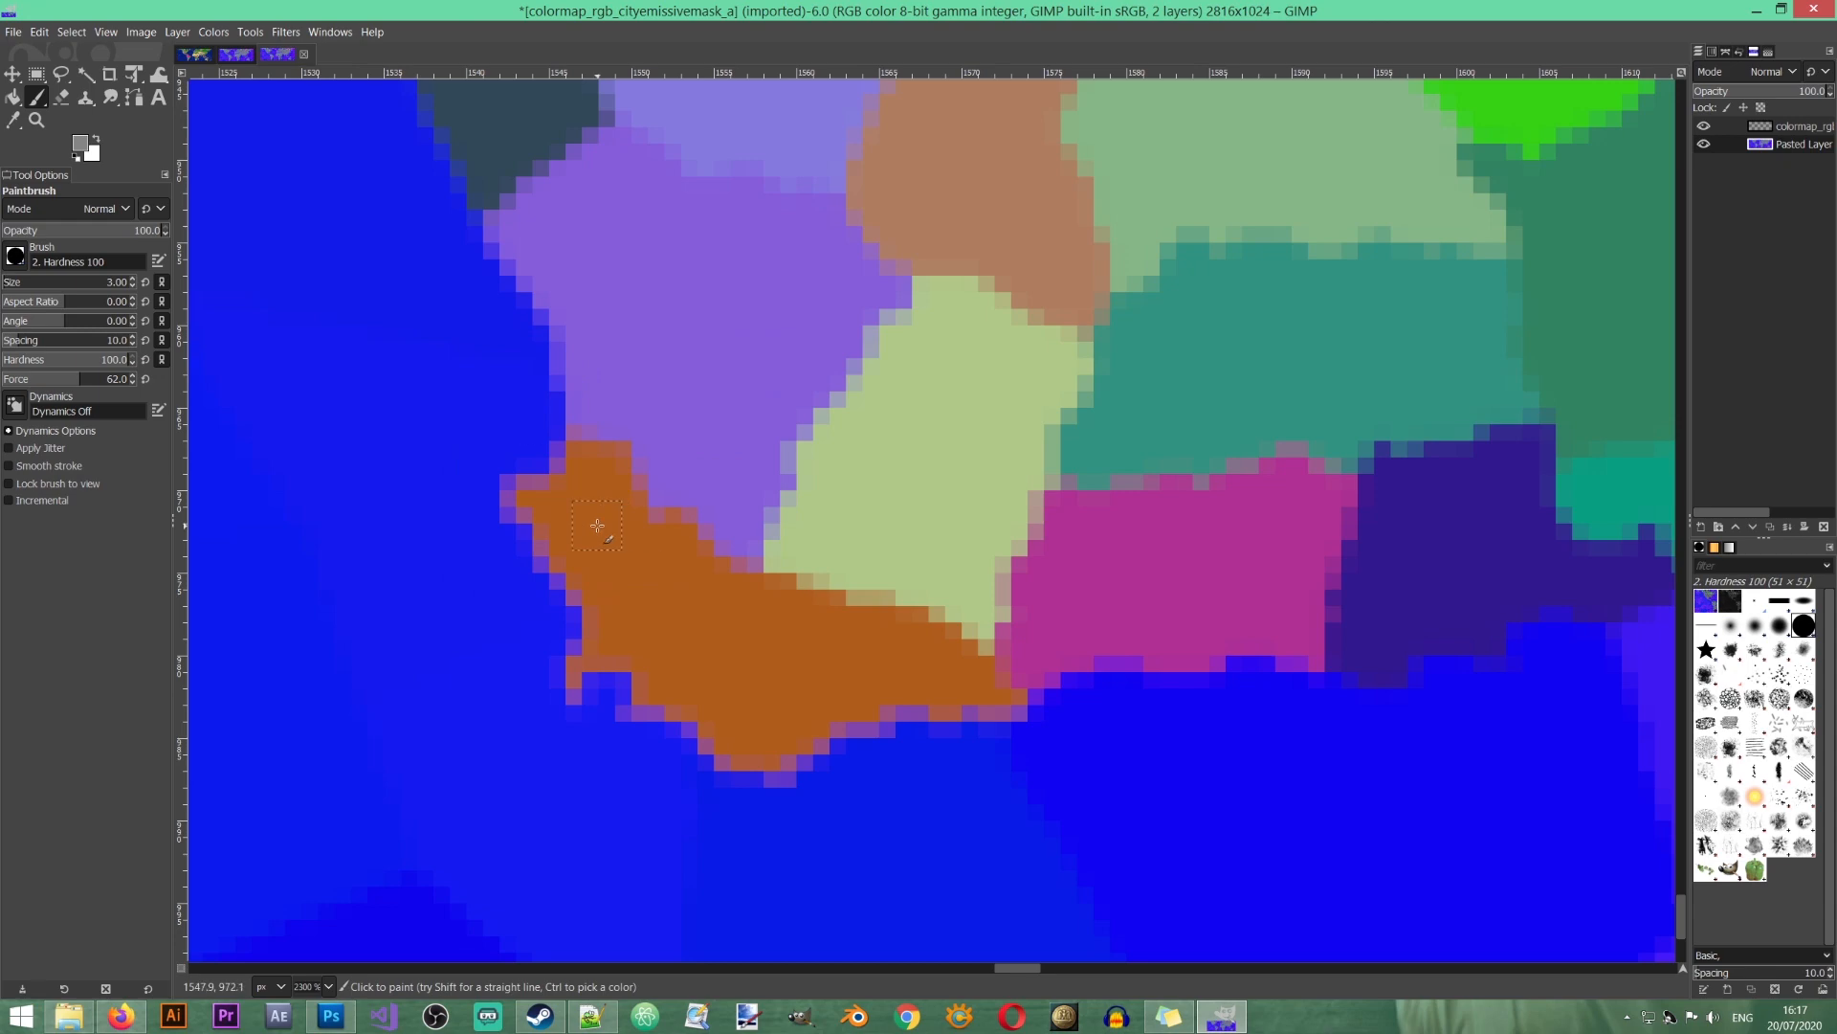
Step: Make the colormap layer active and paint a grey city strip along the Cape Town province's southwestern coast
{"action": "left_click", "coordinate": [1703, 144]}
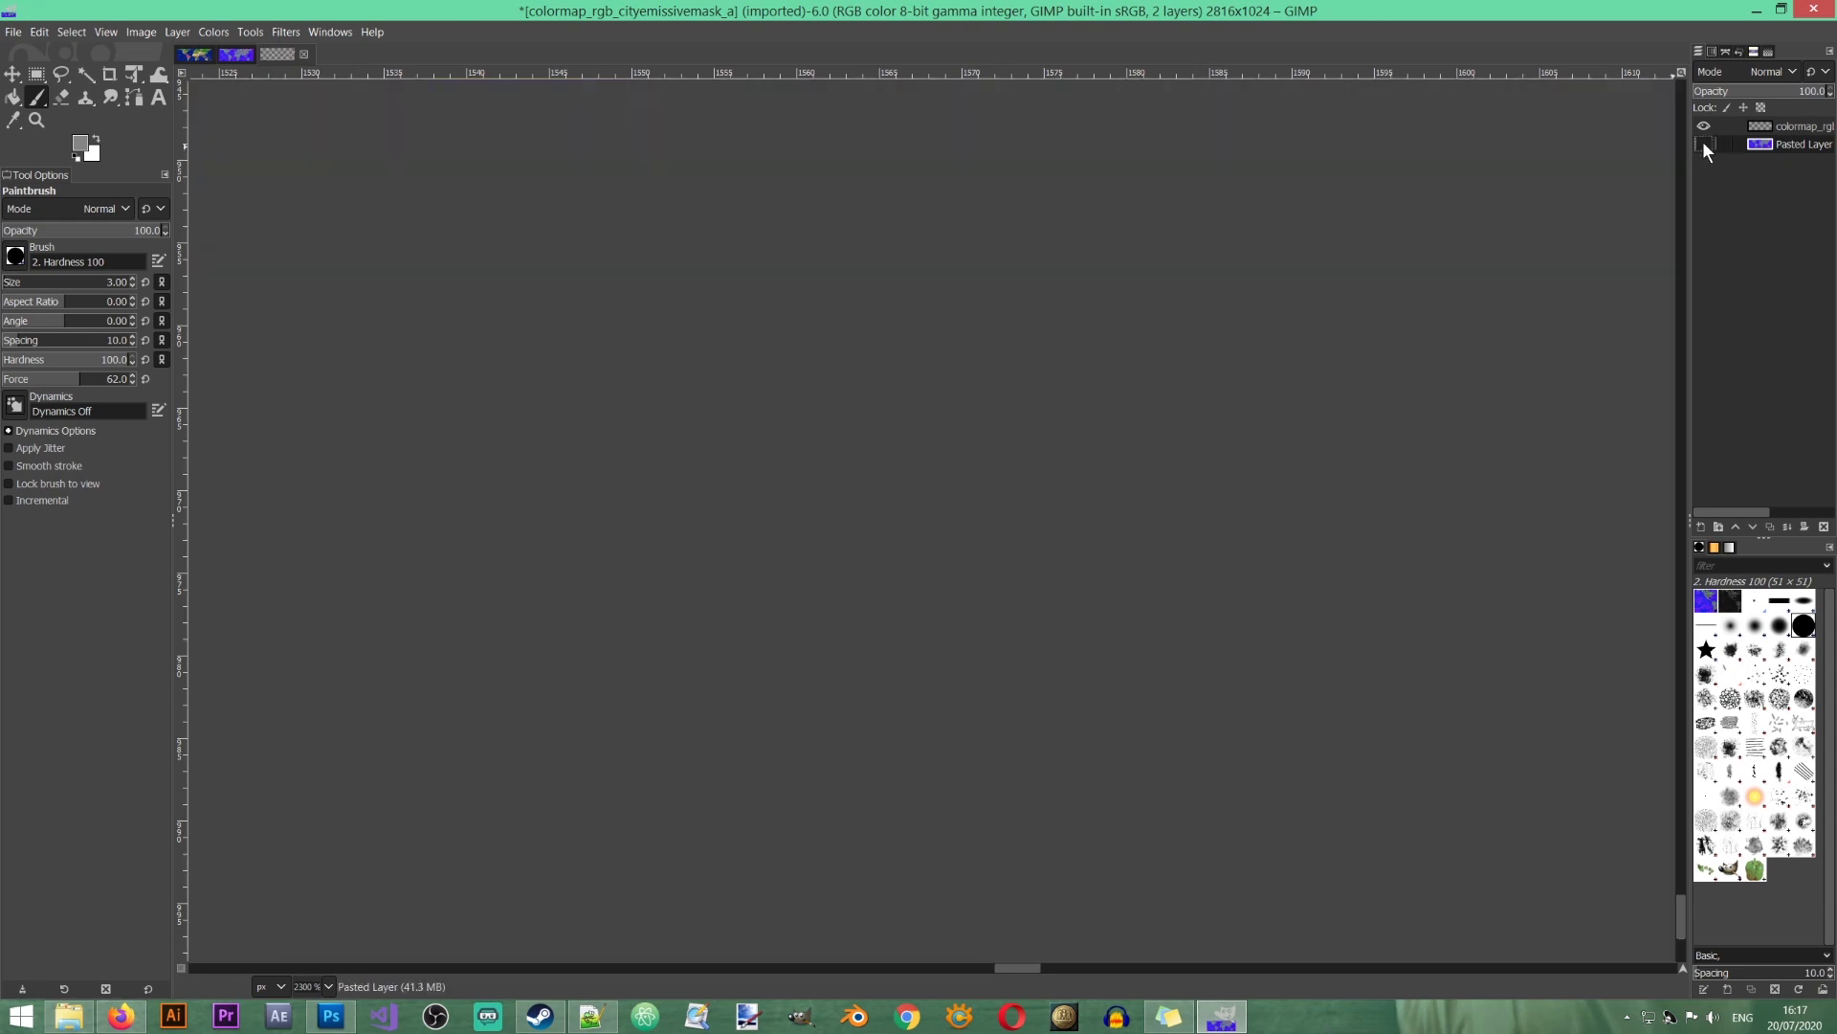
{"action": "left_click", "coordinate": [1705, 143]}
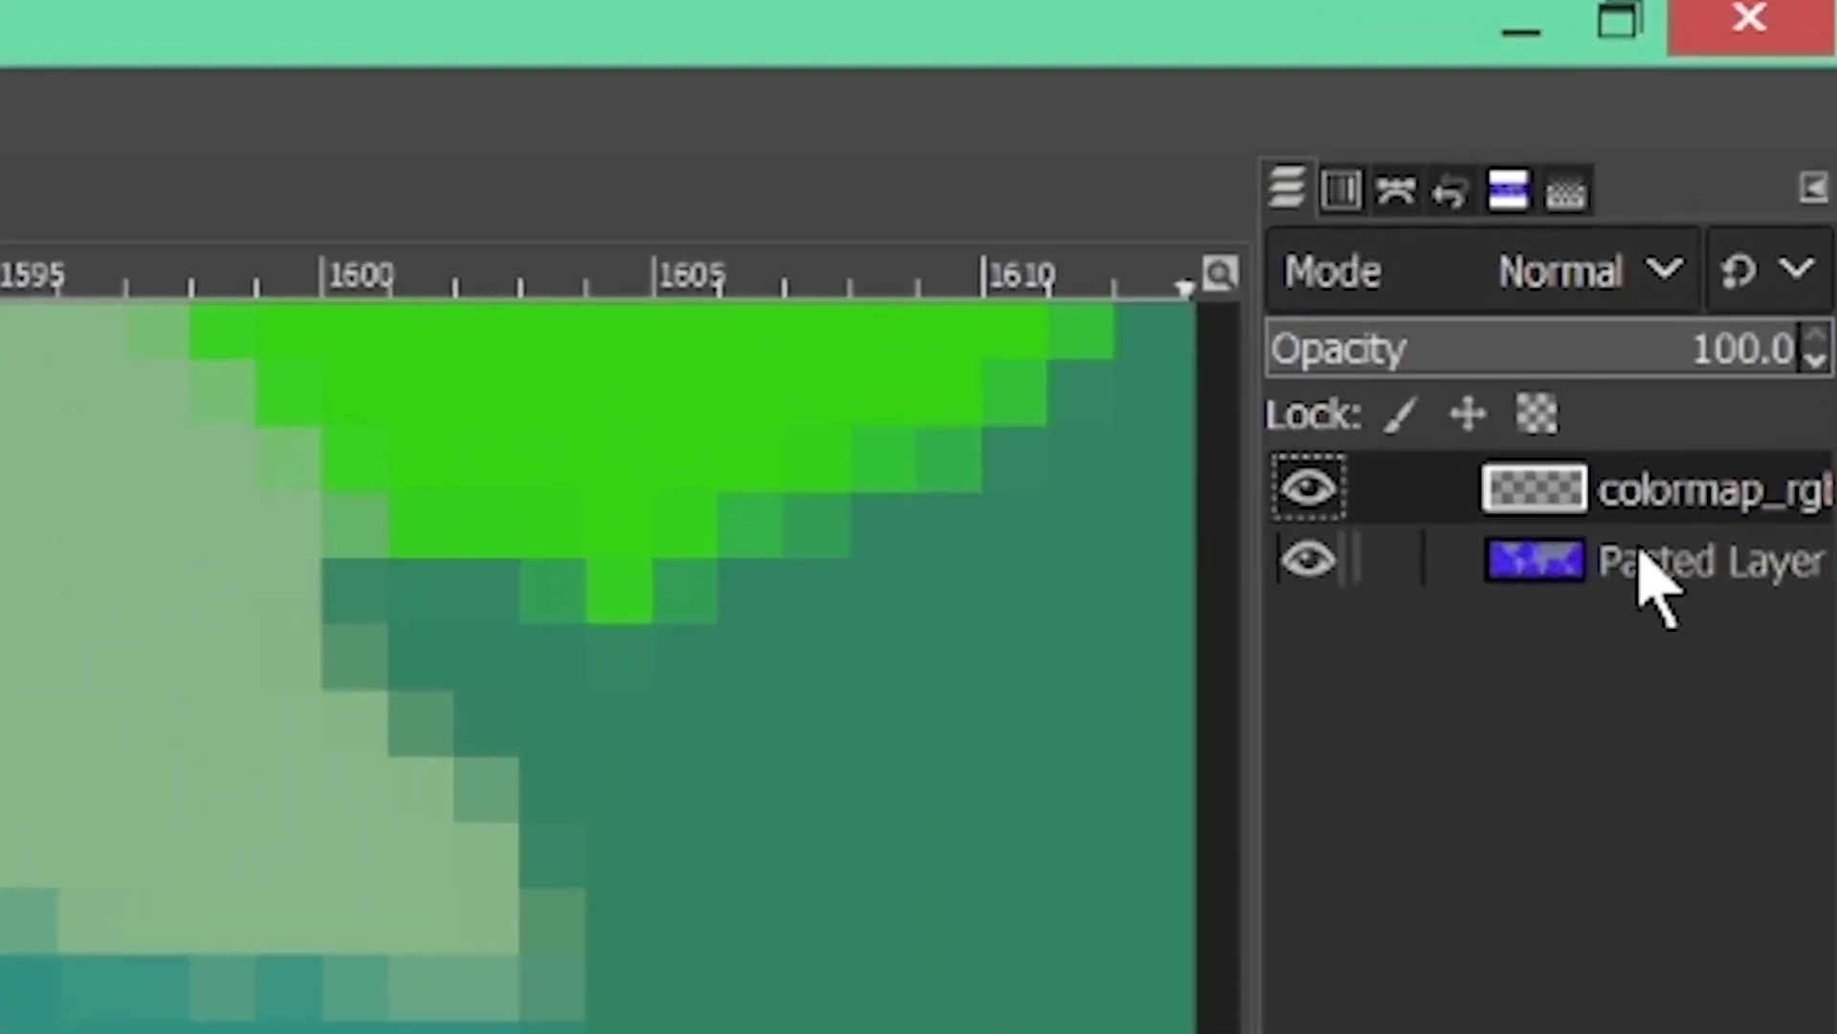
{"action": "left_click", "coordinate": [1648, 574]}
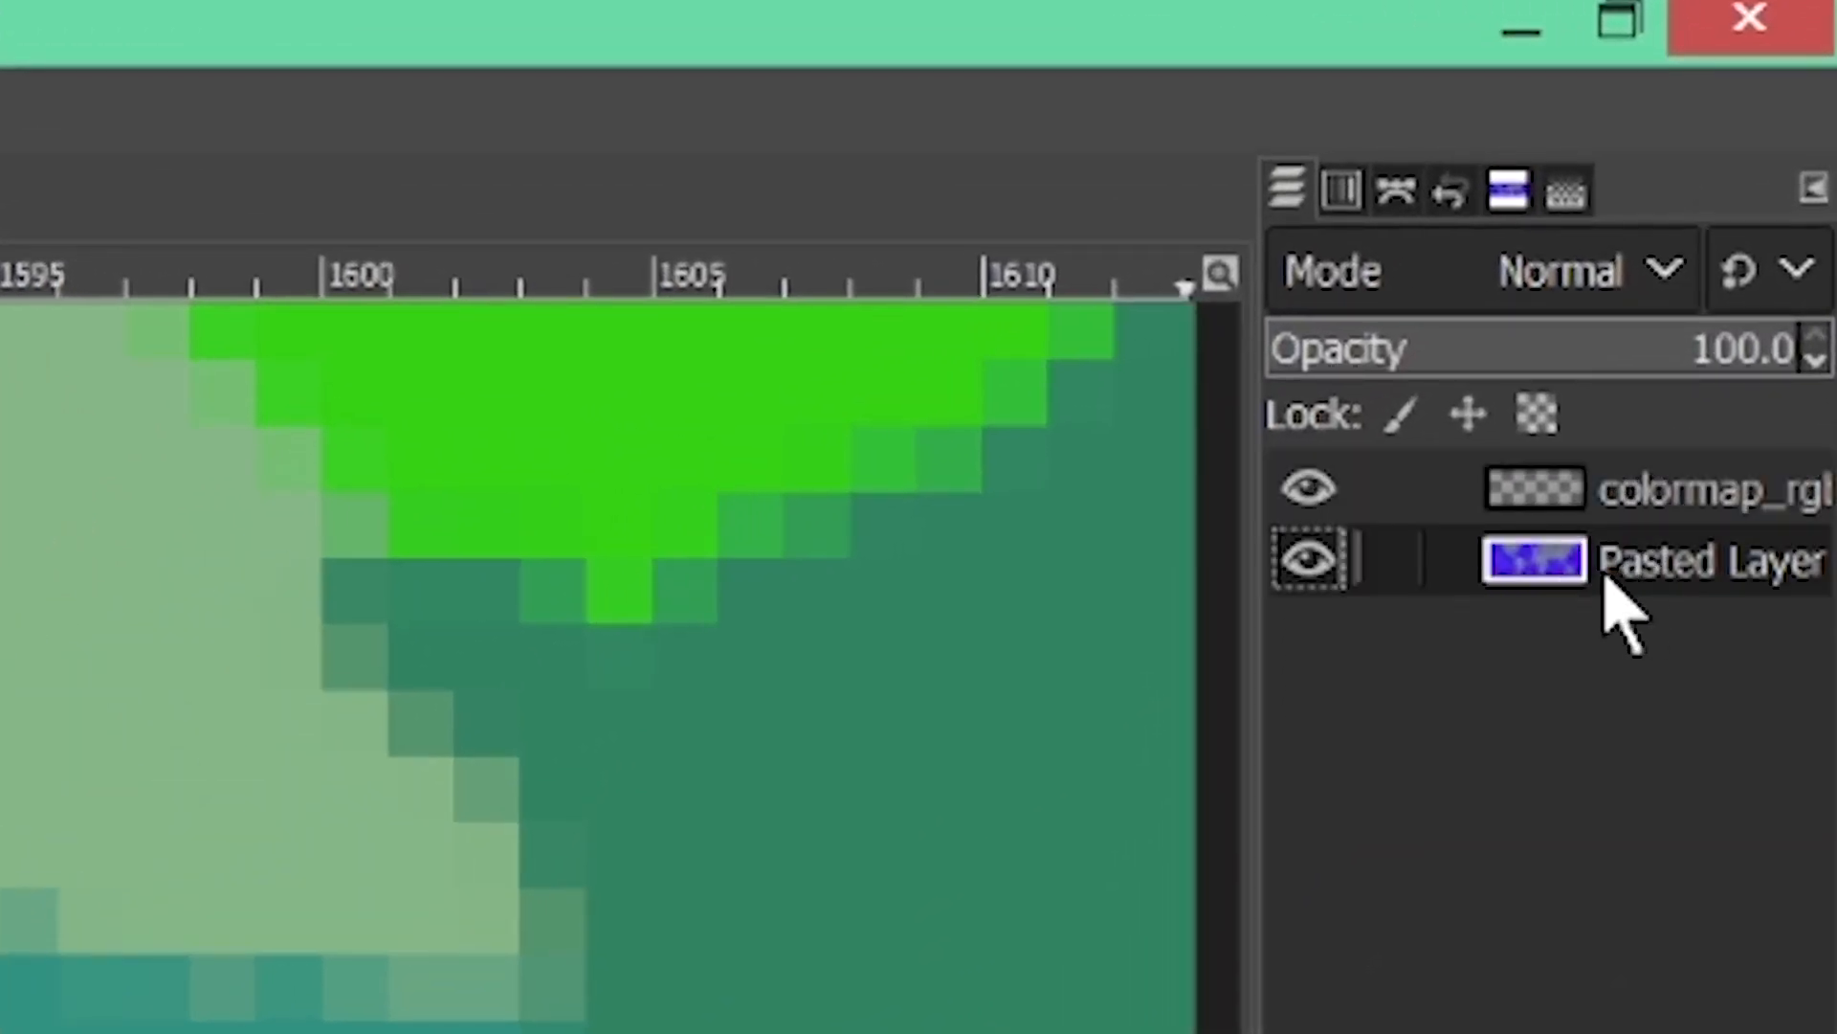
{"action": "left_click", "coordinate": [1692, 504]}
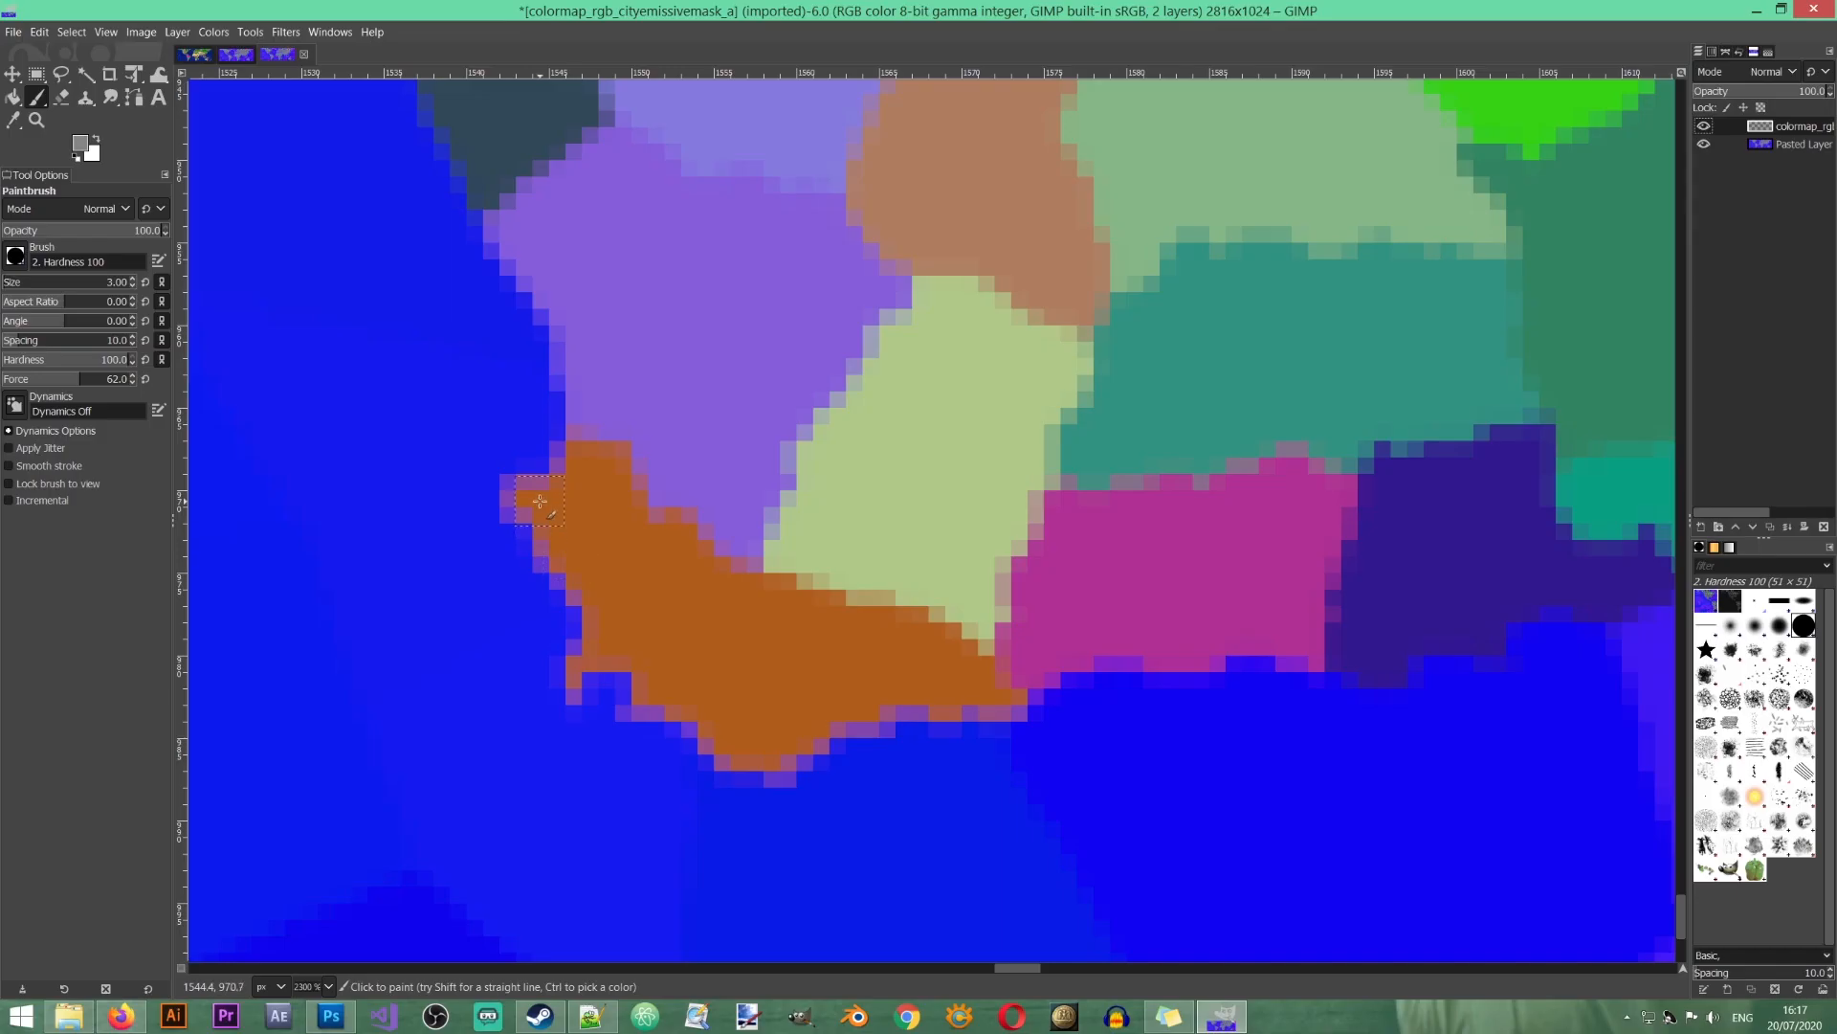
{"action": "mouse_move", "coordinate": [540, 501]}
{"action": "left_mouse_down"}
{"action": "mouse_move", "coordinate": [611, 639]}
{"action": "mouse_move", "coordinate": [710, 716]}
{"action": "mouse_move", "coordinate": [771, 744]}
{"action": "mouse_move", "coordinate": [859, 731]}
{"action": "left_mouse_up"}
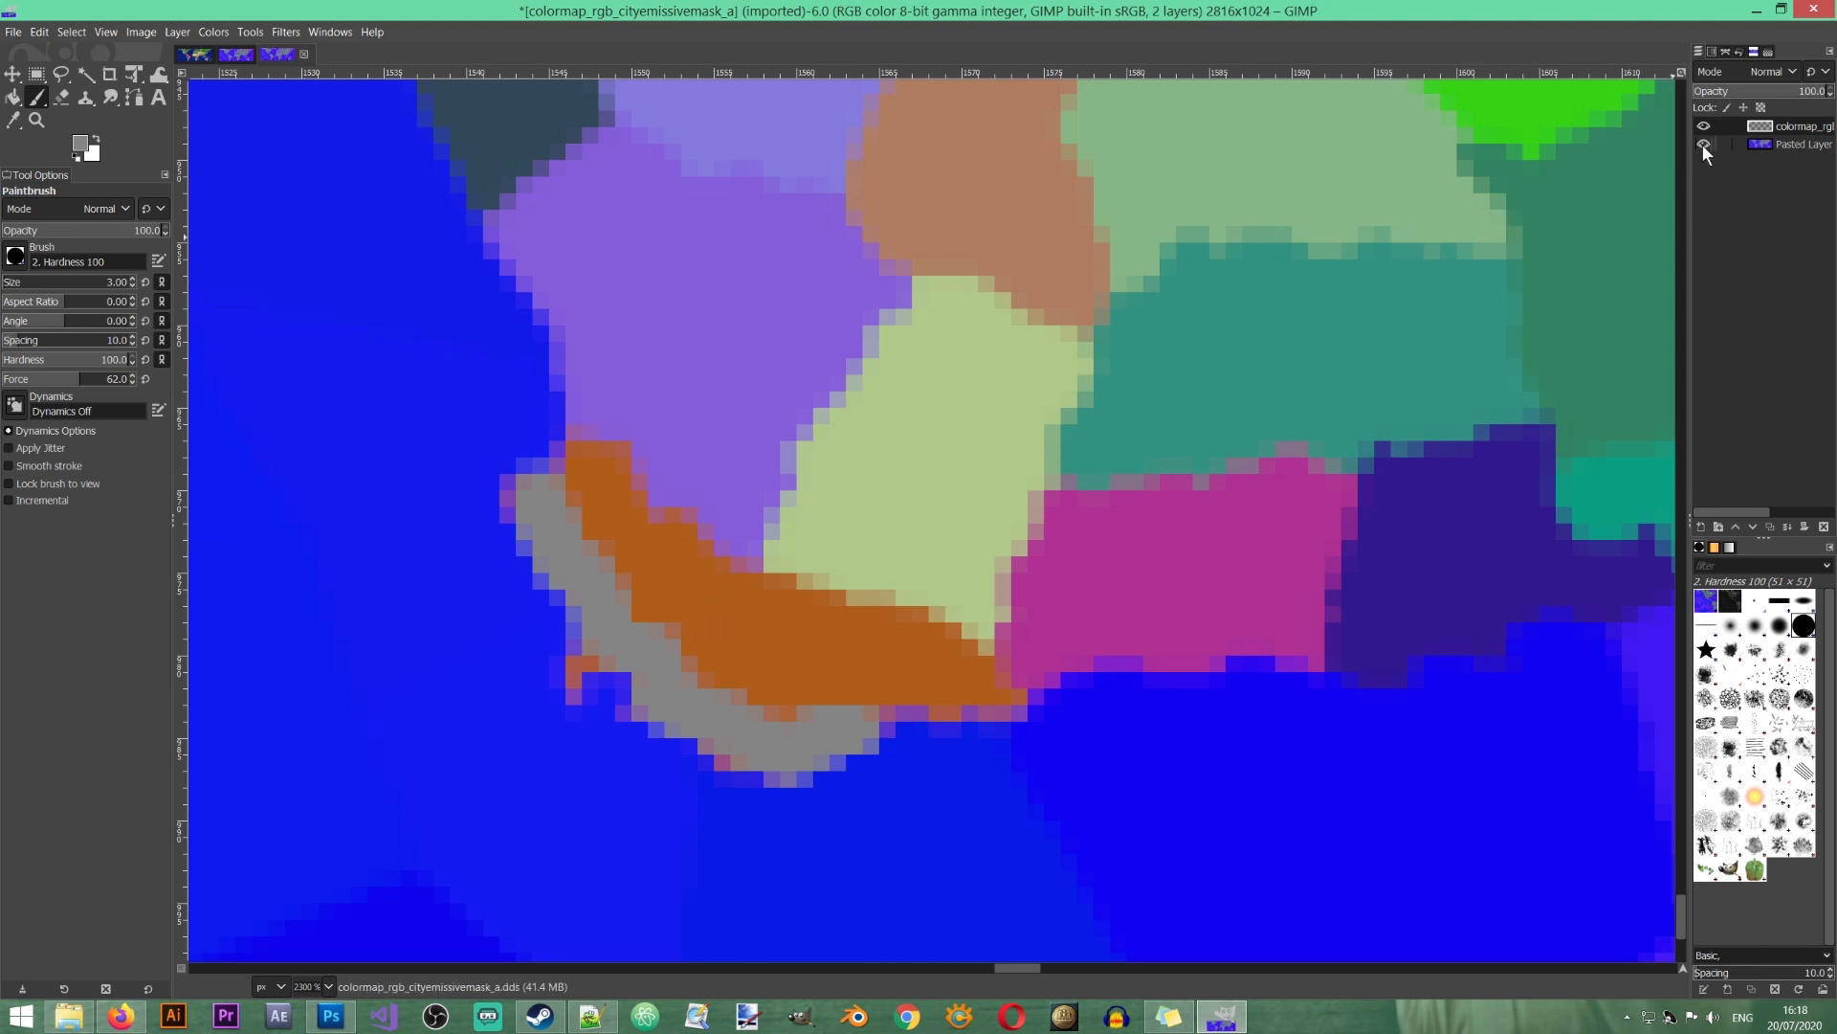
Step: Delete the pasted provinces layer so the image holds only the colormap layer with the painted city strip
{"action": "left_click", "coordinate": [1763, 146]}
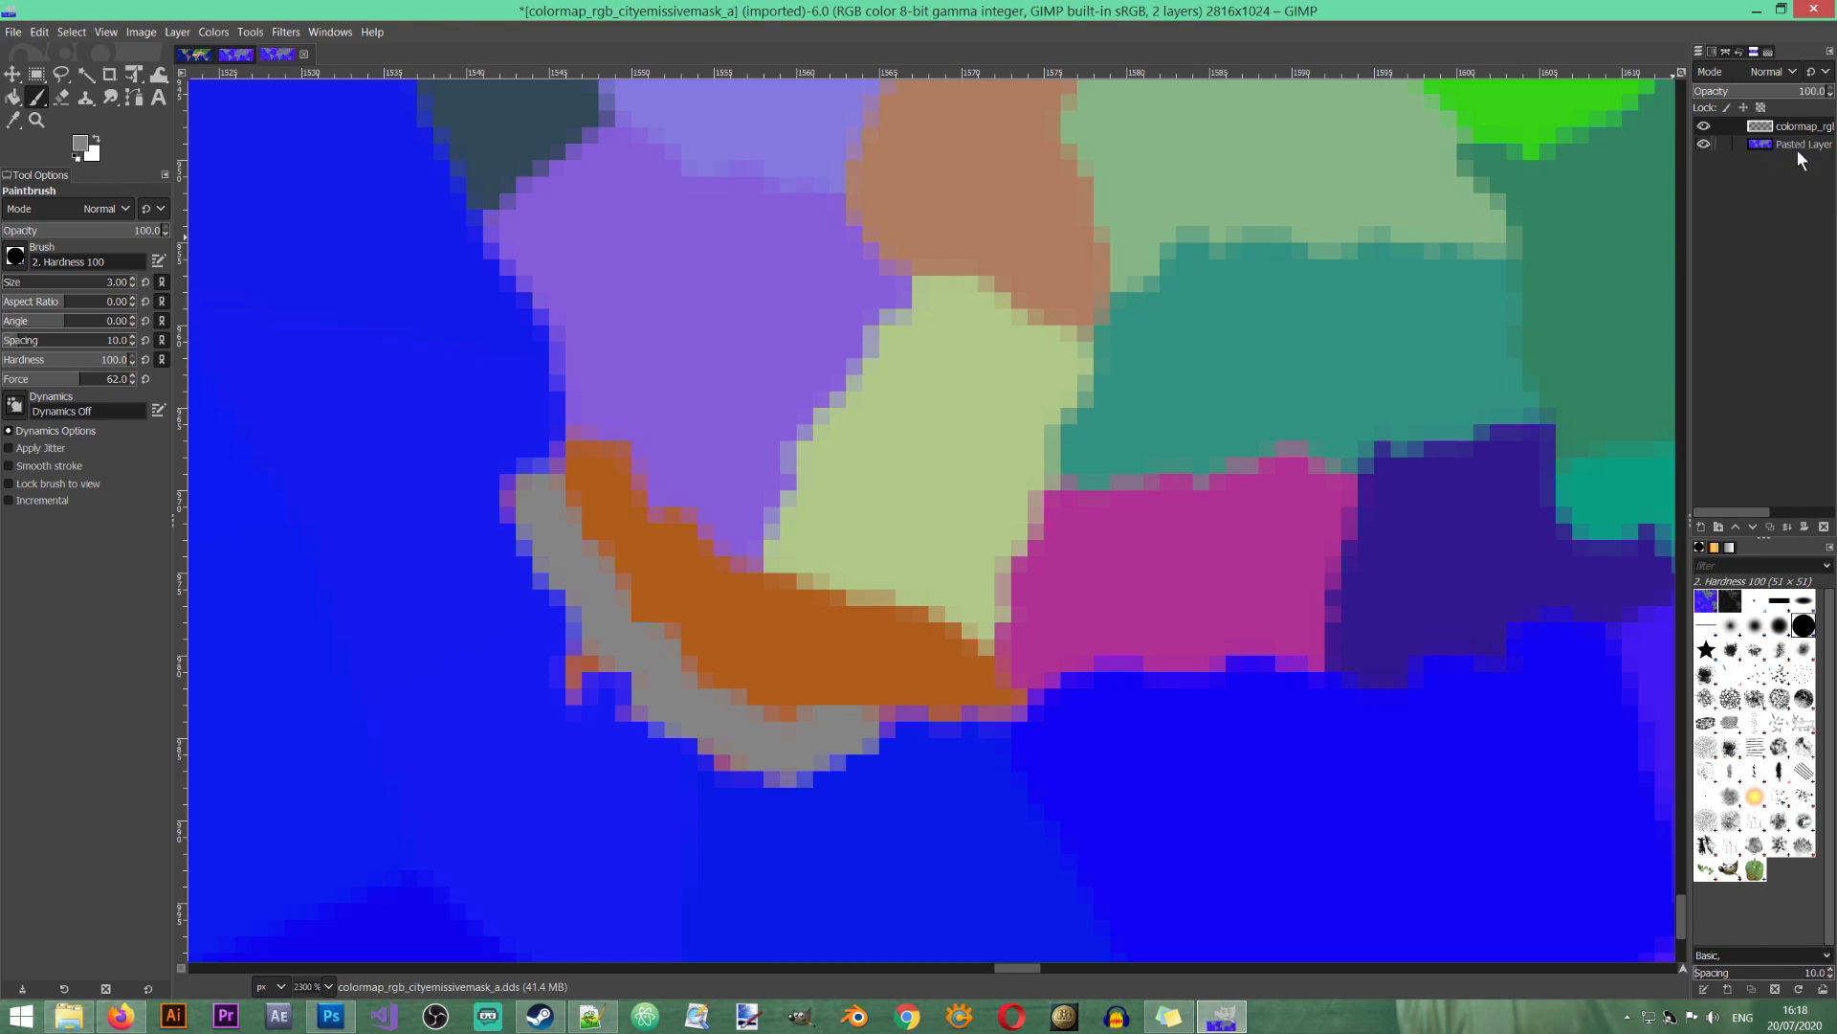
{"action": "left_click", "coordinate": [1704, 143]}
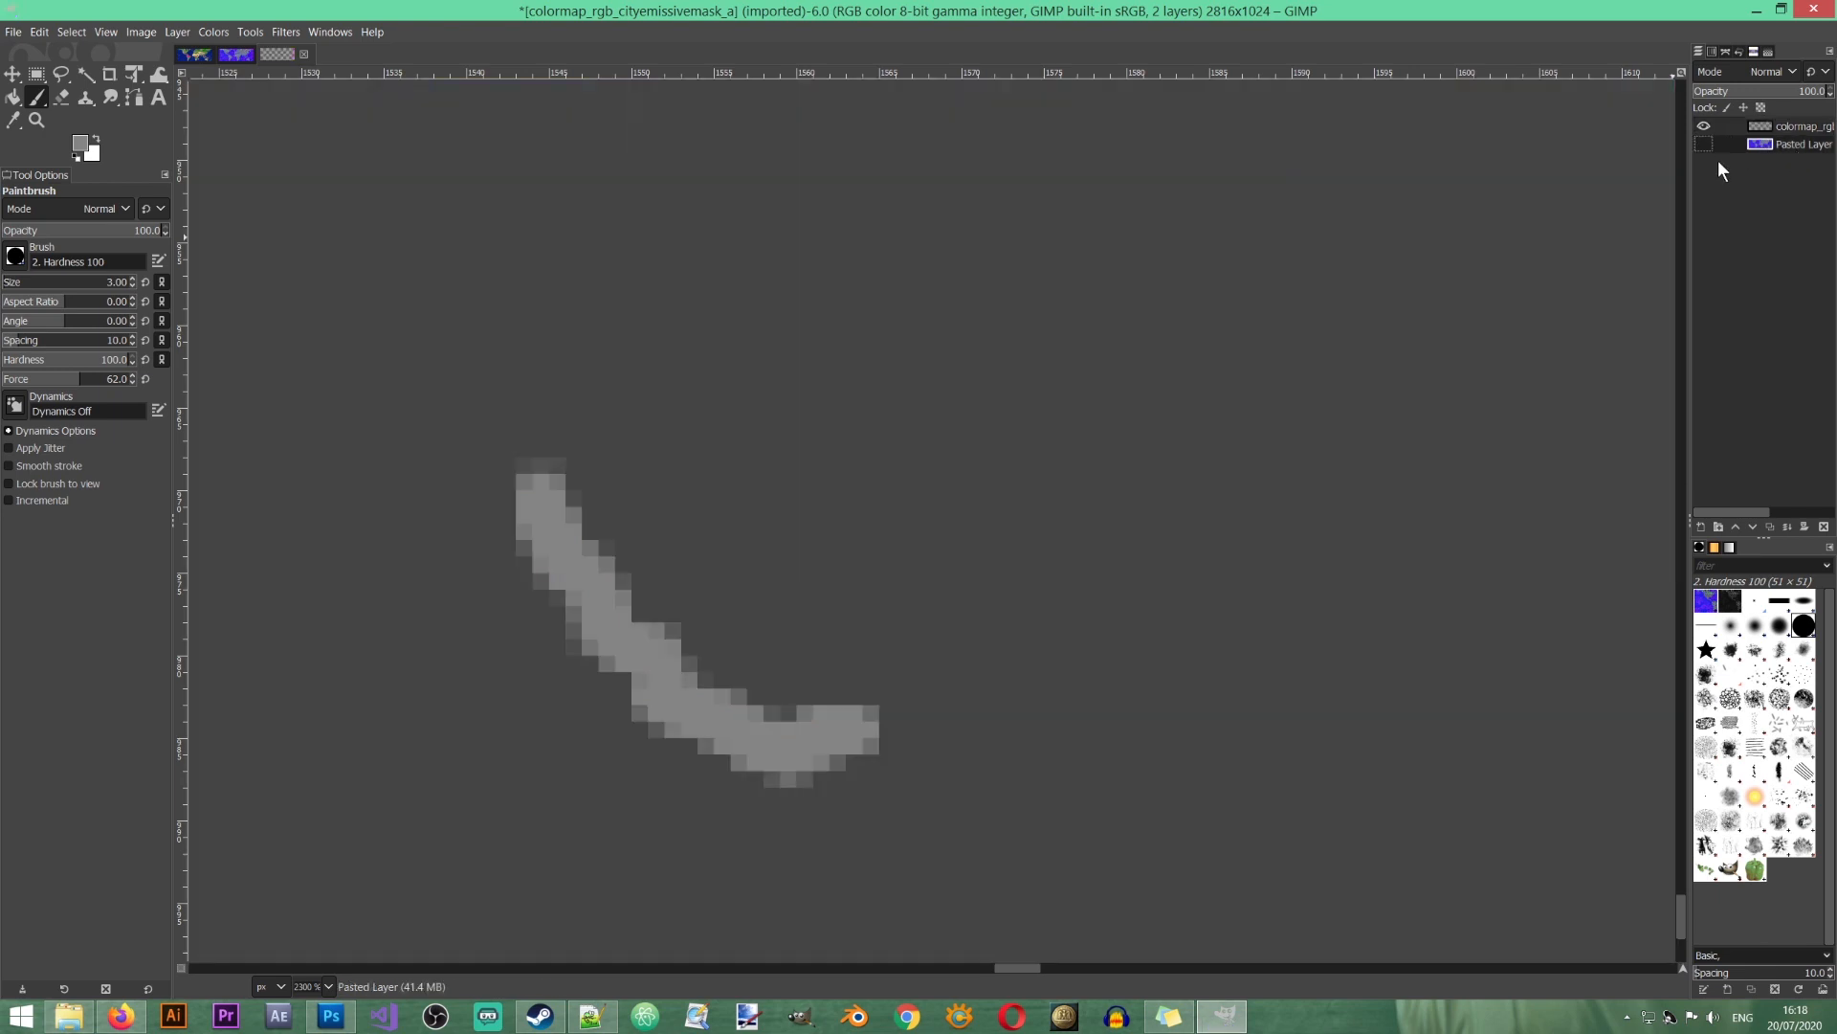
{"action": "right_click", "coordinate": [1807, 150]}
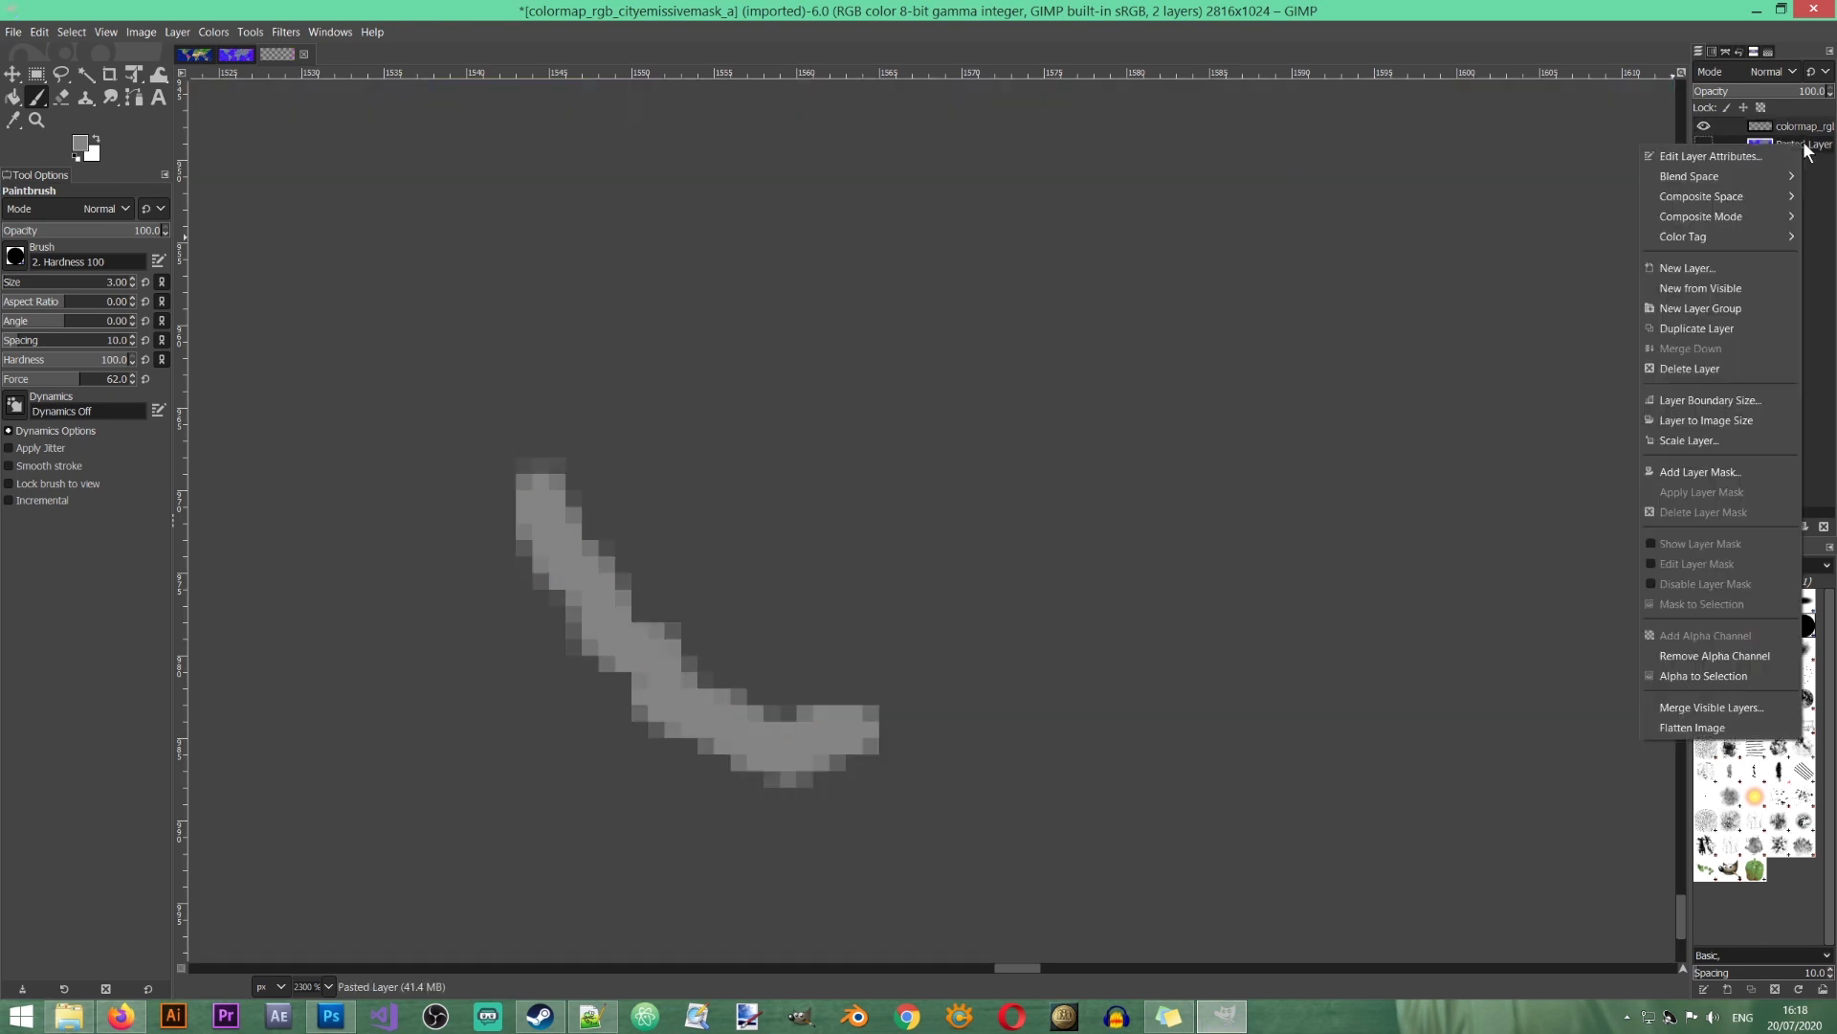
{"action": "left_click", "coordinate": [1685, 371]}
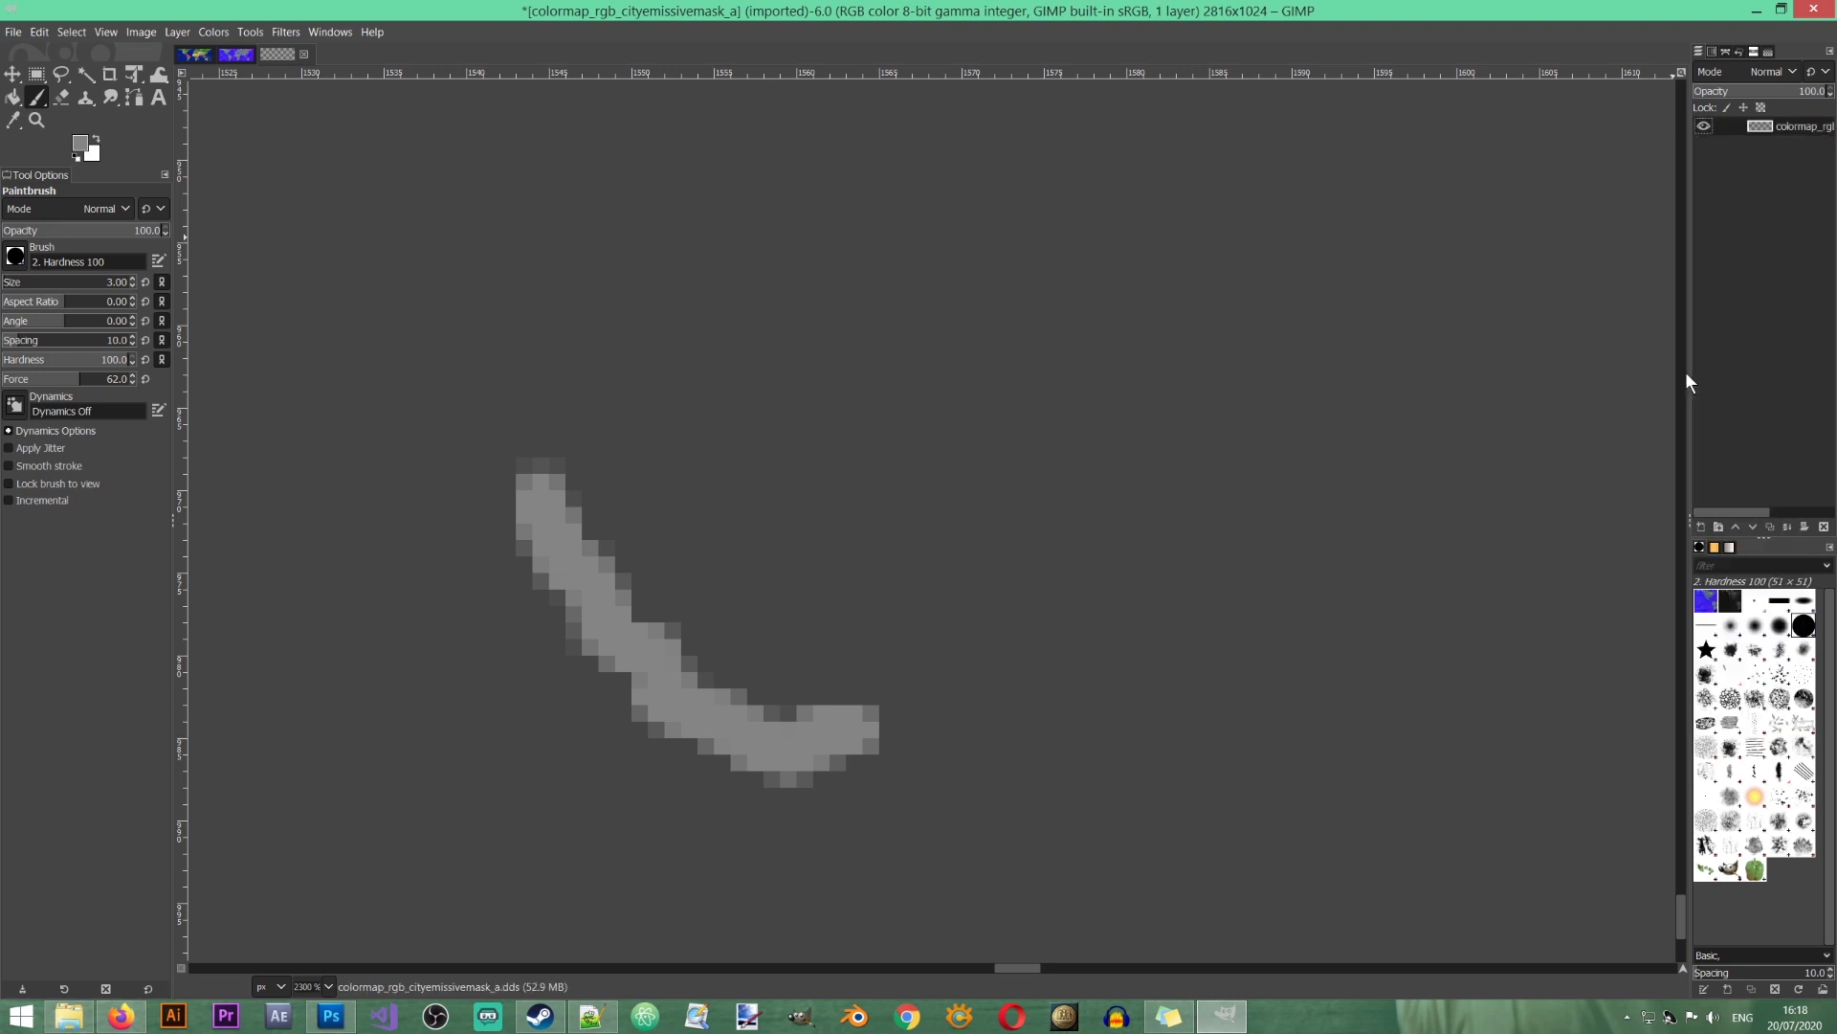
Step: Export the image as colormap_rgb_cityemissivemask_a.dds in big_city_life/map/terrain, replacing the existing file and using the ABGR8 format without compression or mipmaps
{"action": "left_click", "coordinate": [15, 31]}
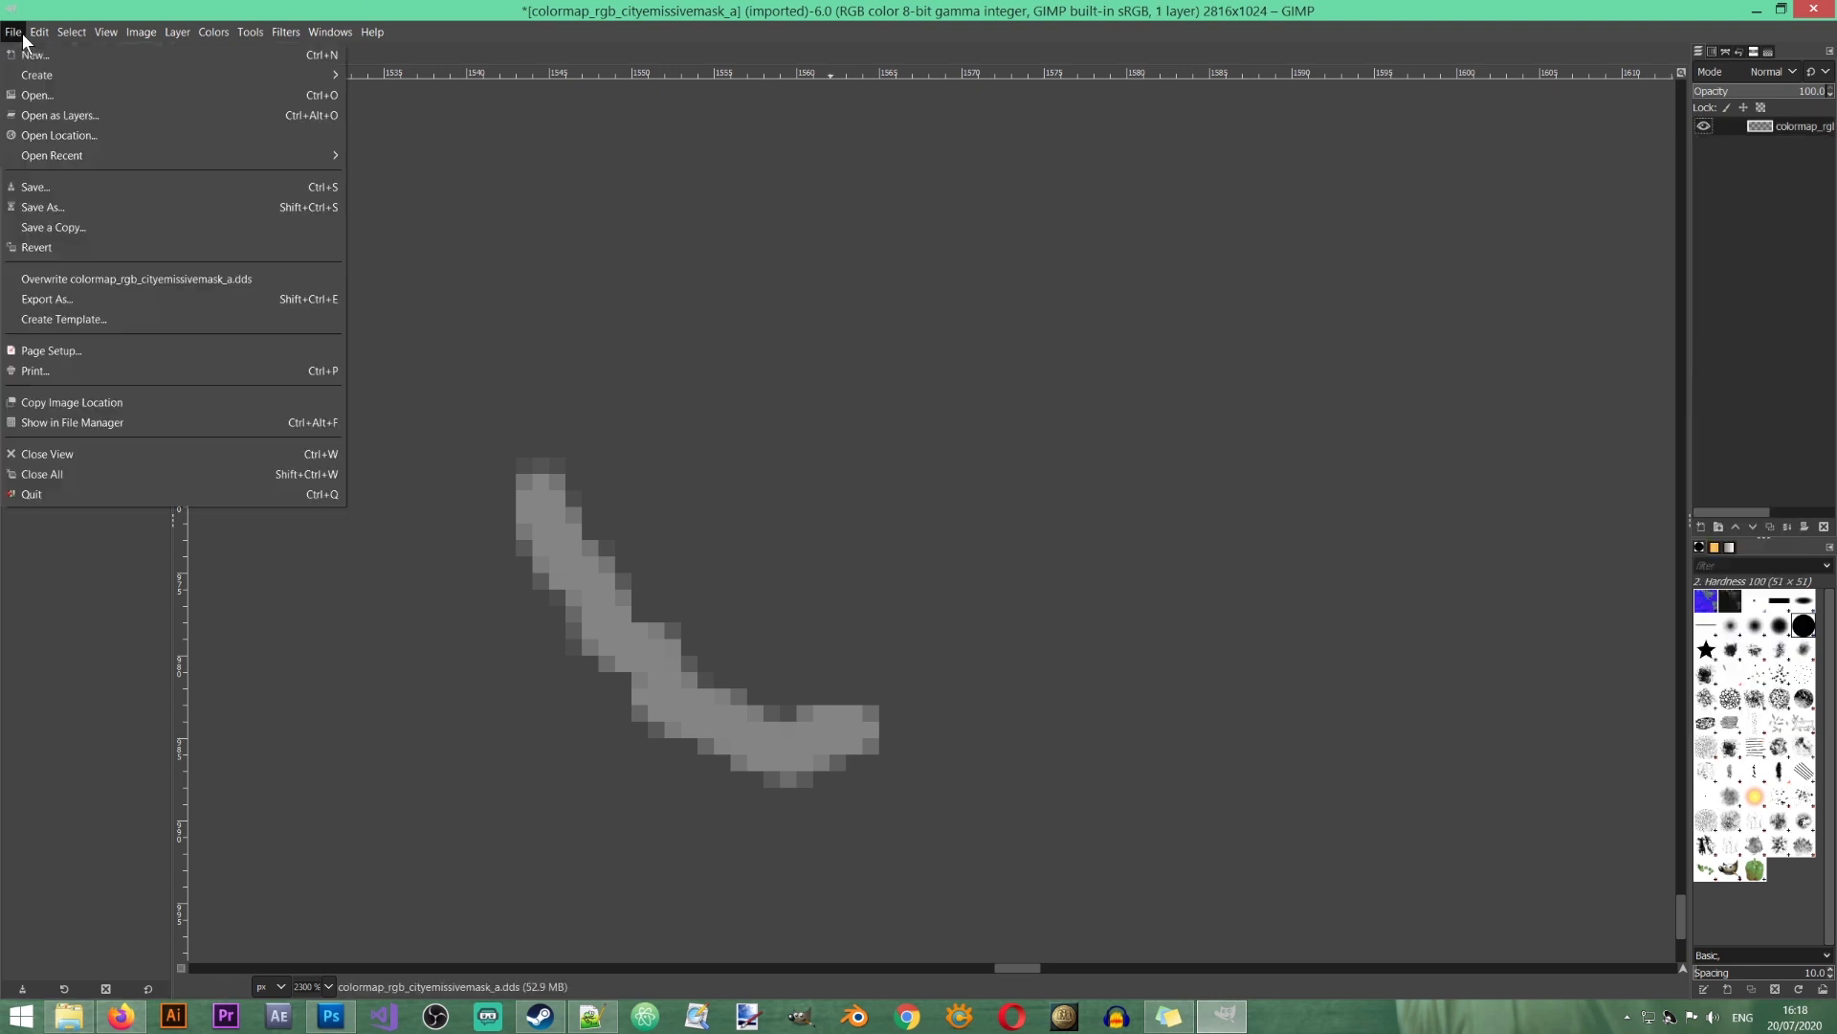
{"action": "left_click", "coordinate": [88, 300]}
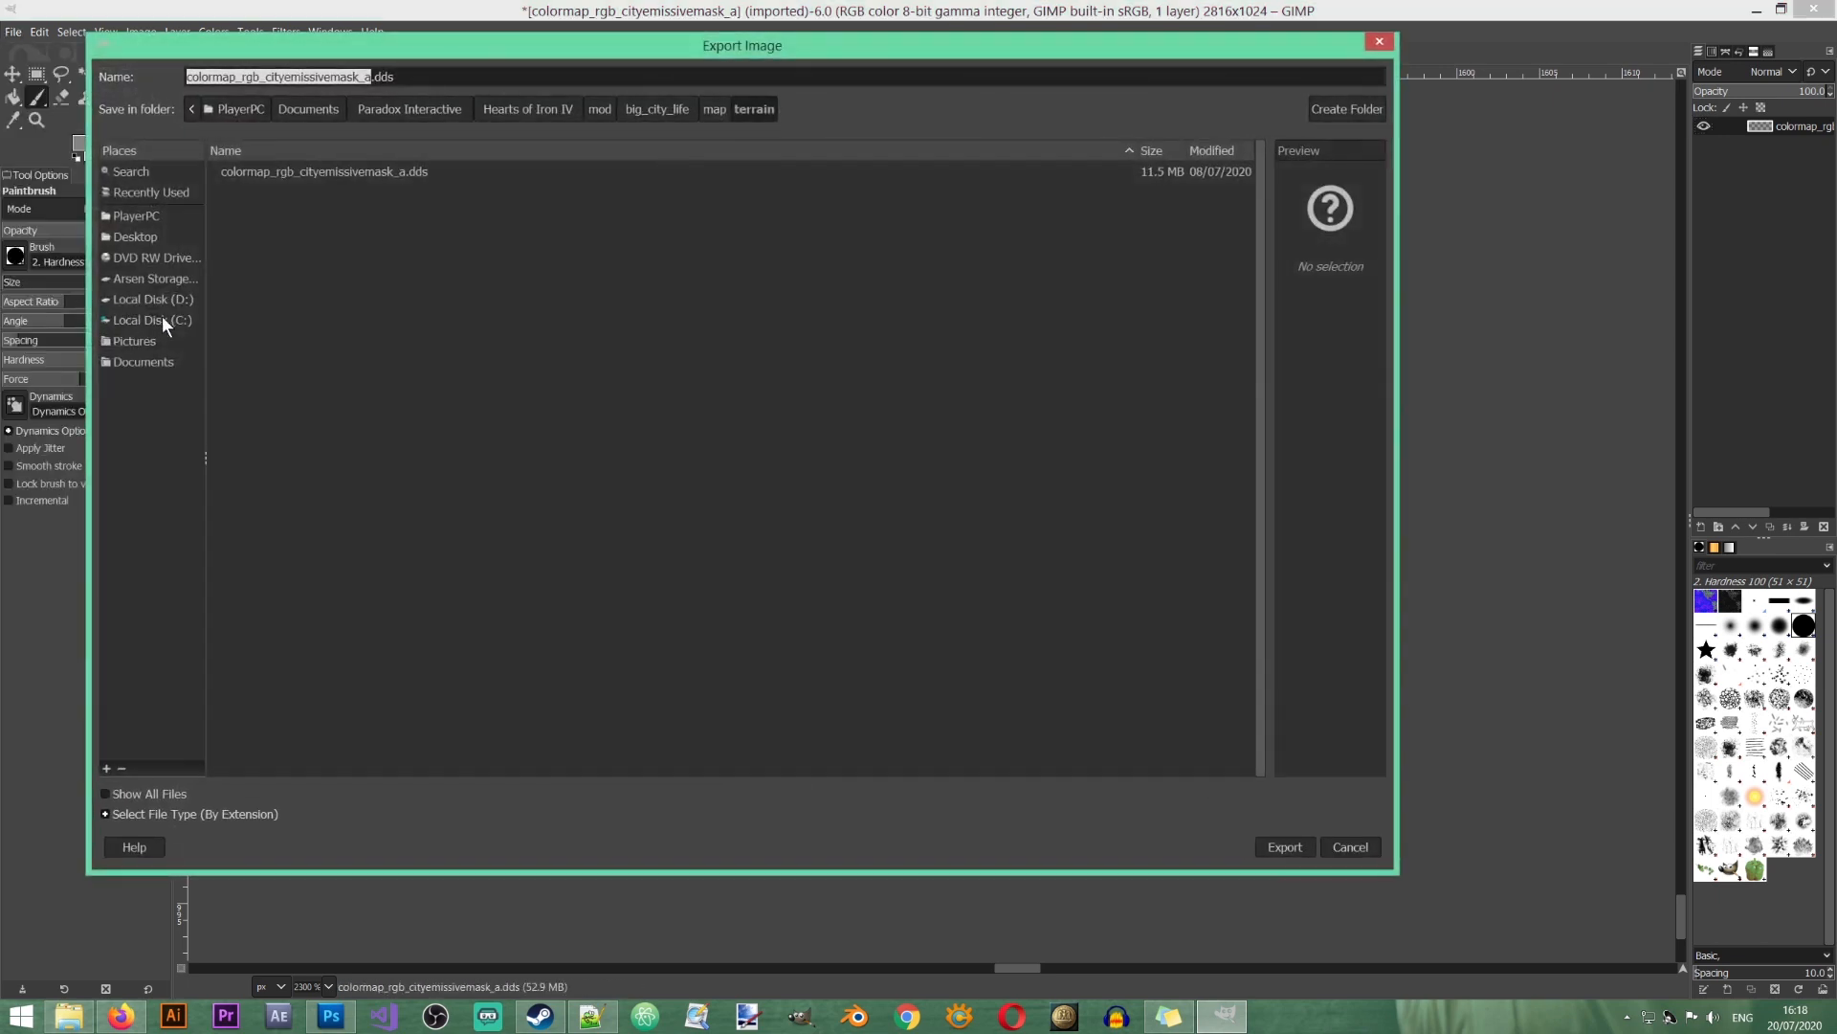
{"action": "left_click", "coordinate": [148, 800]}
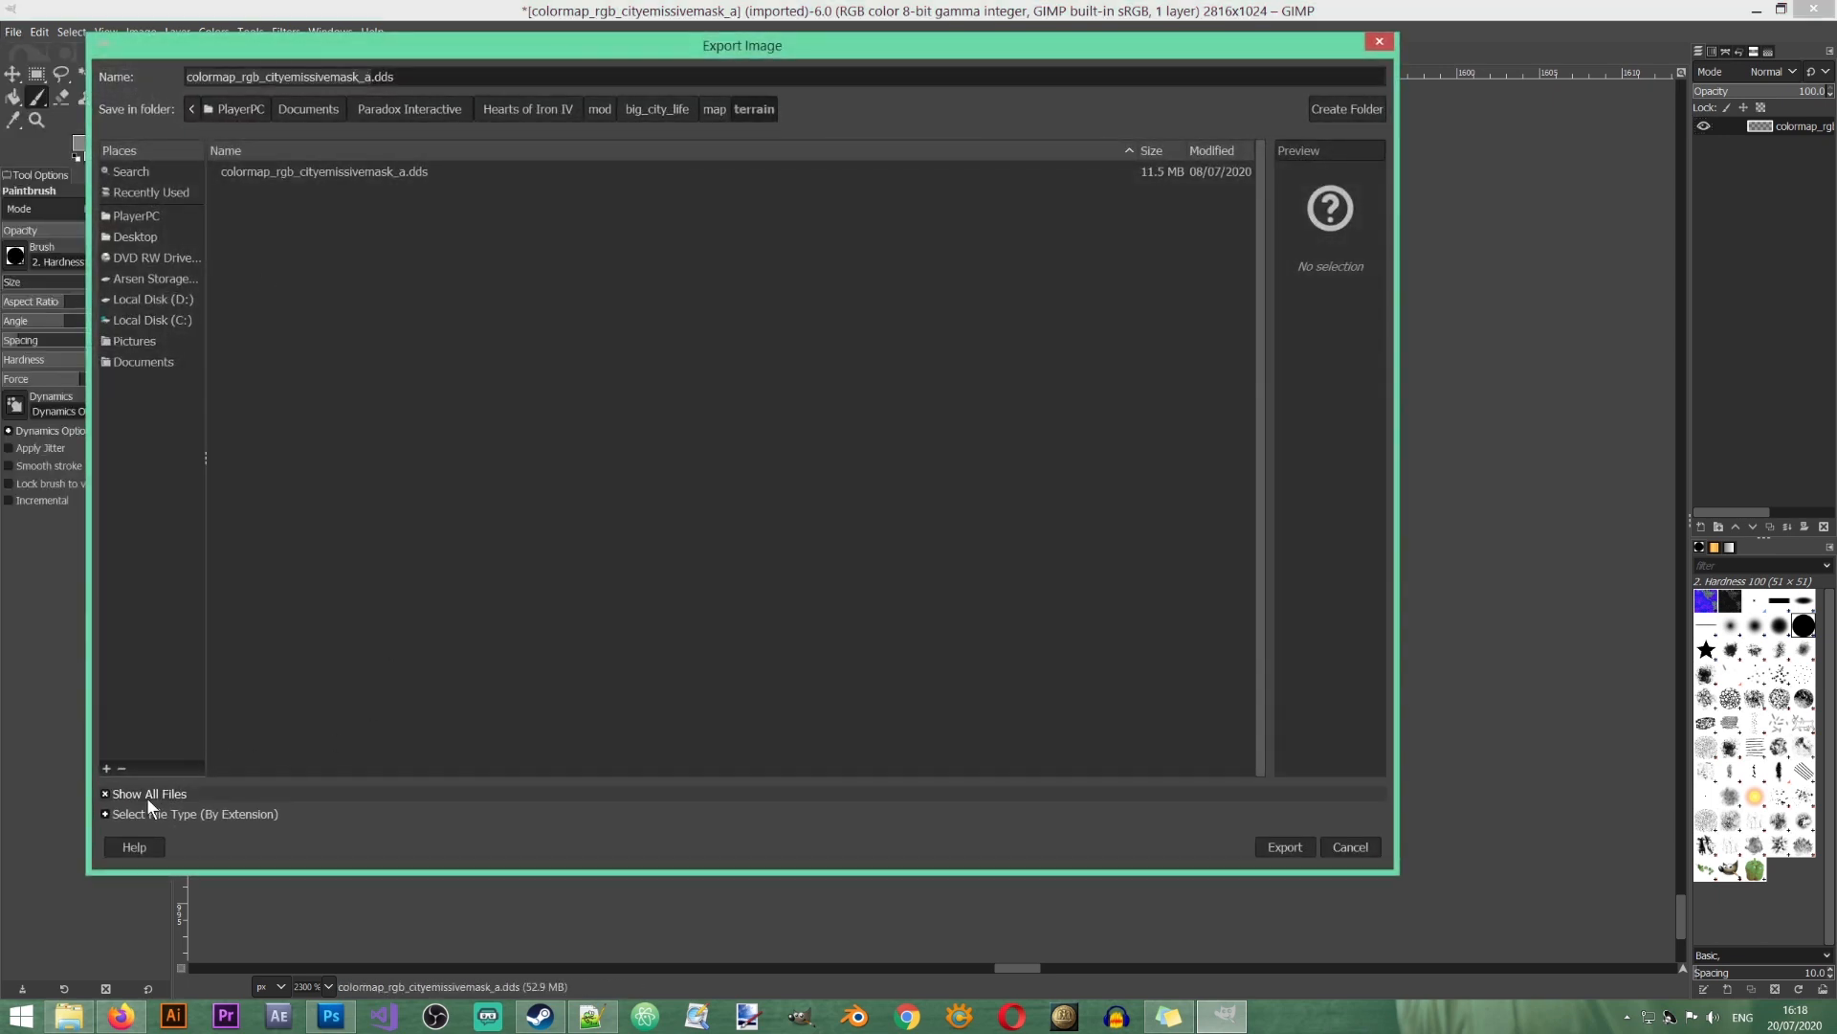
{"action": "left_click", "coordinate": [1278, 844]}
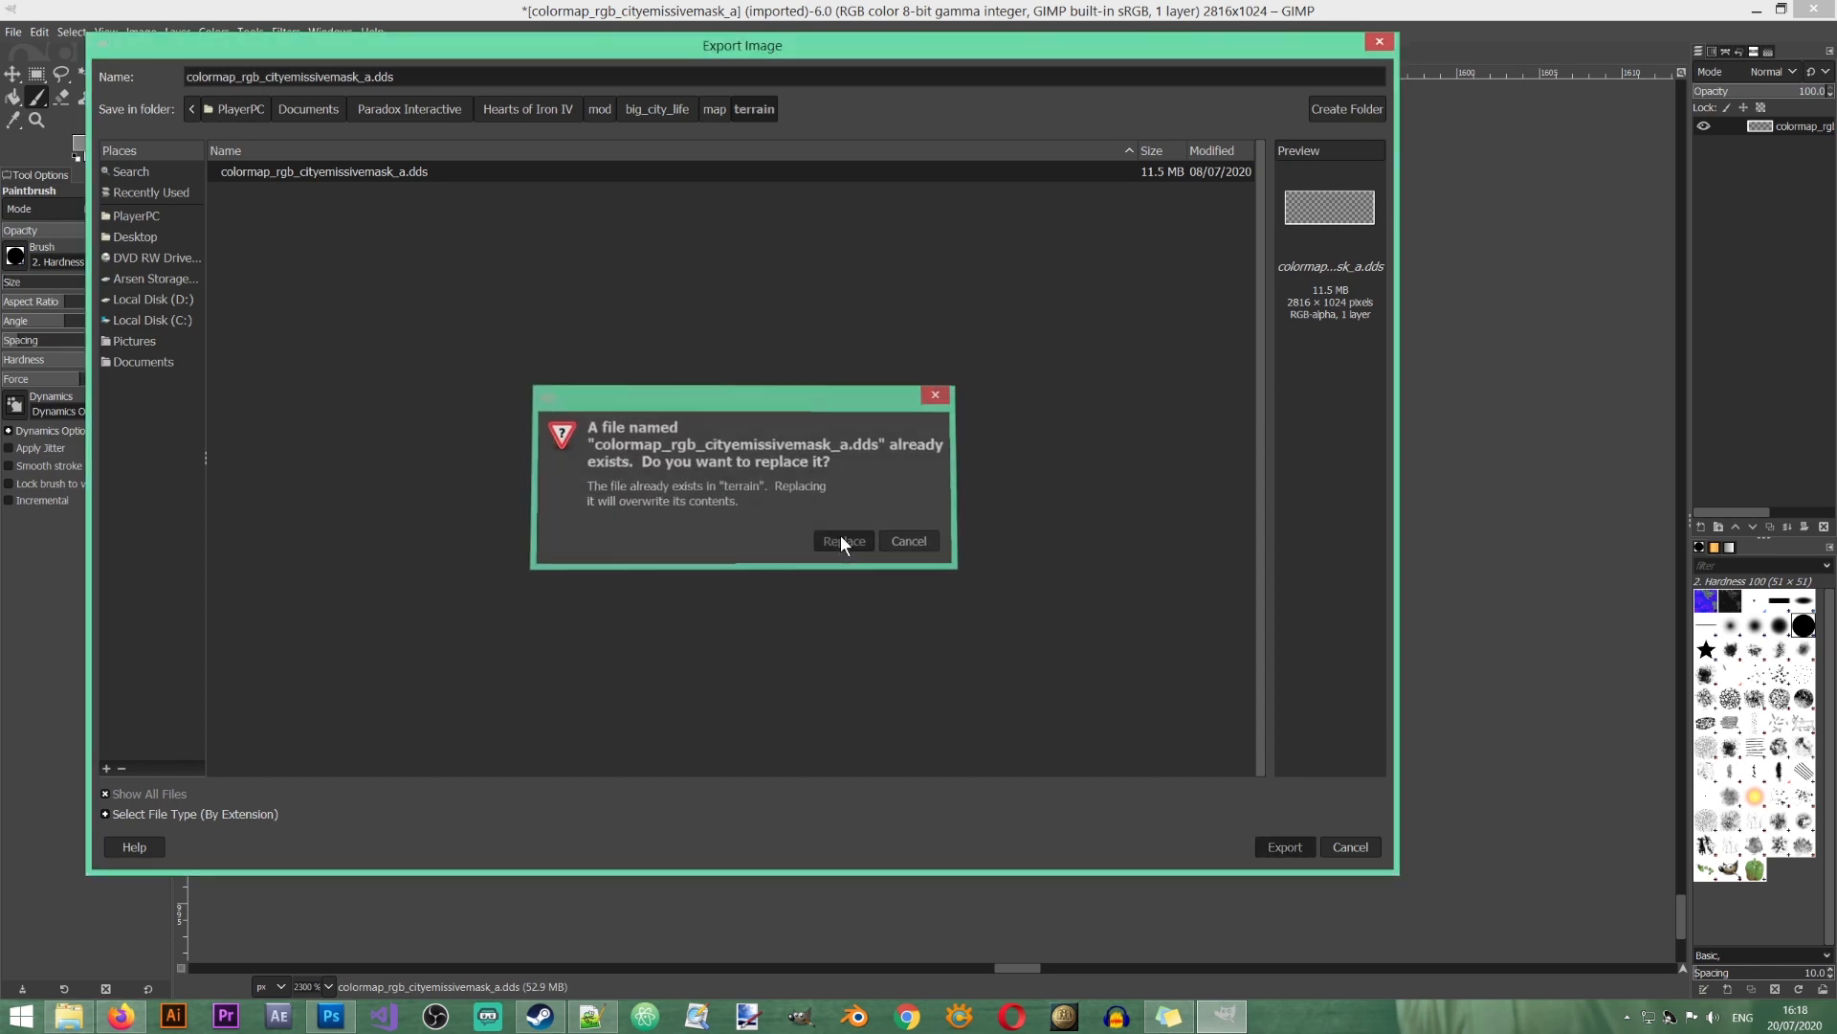
{"action": "left_click", "coordinate": [841, 537]}
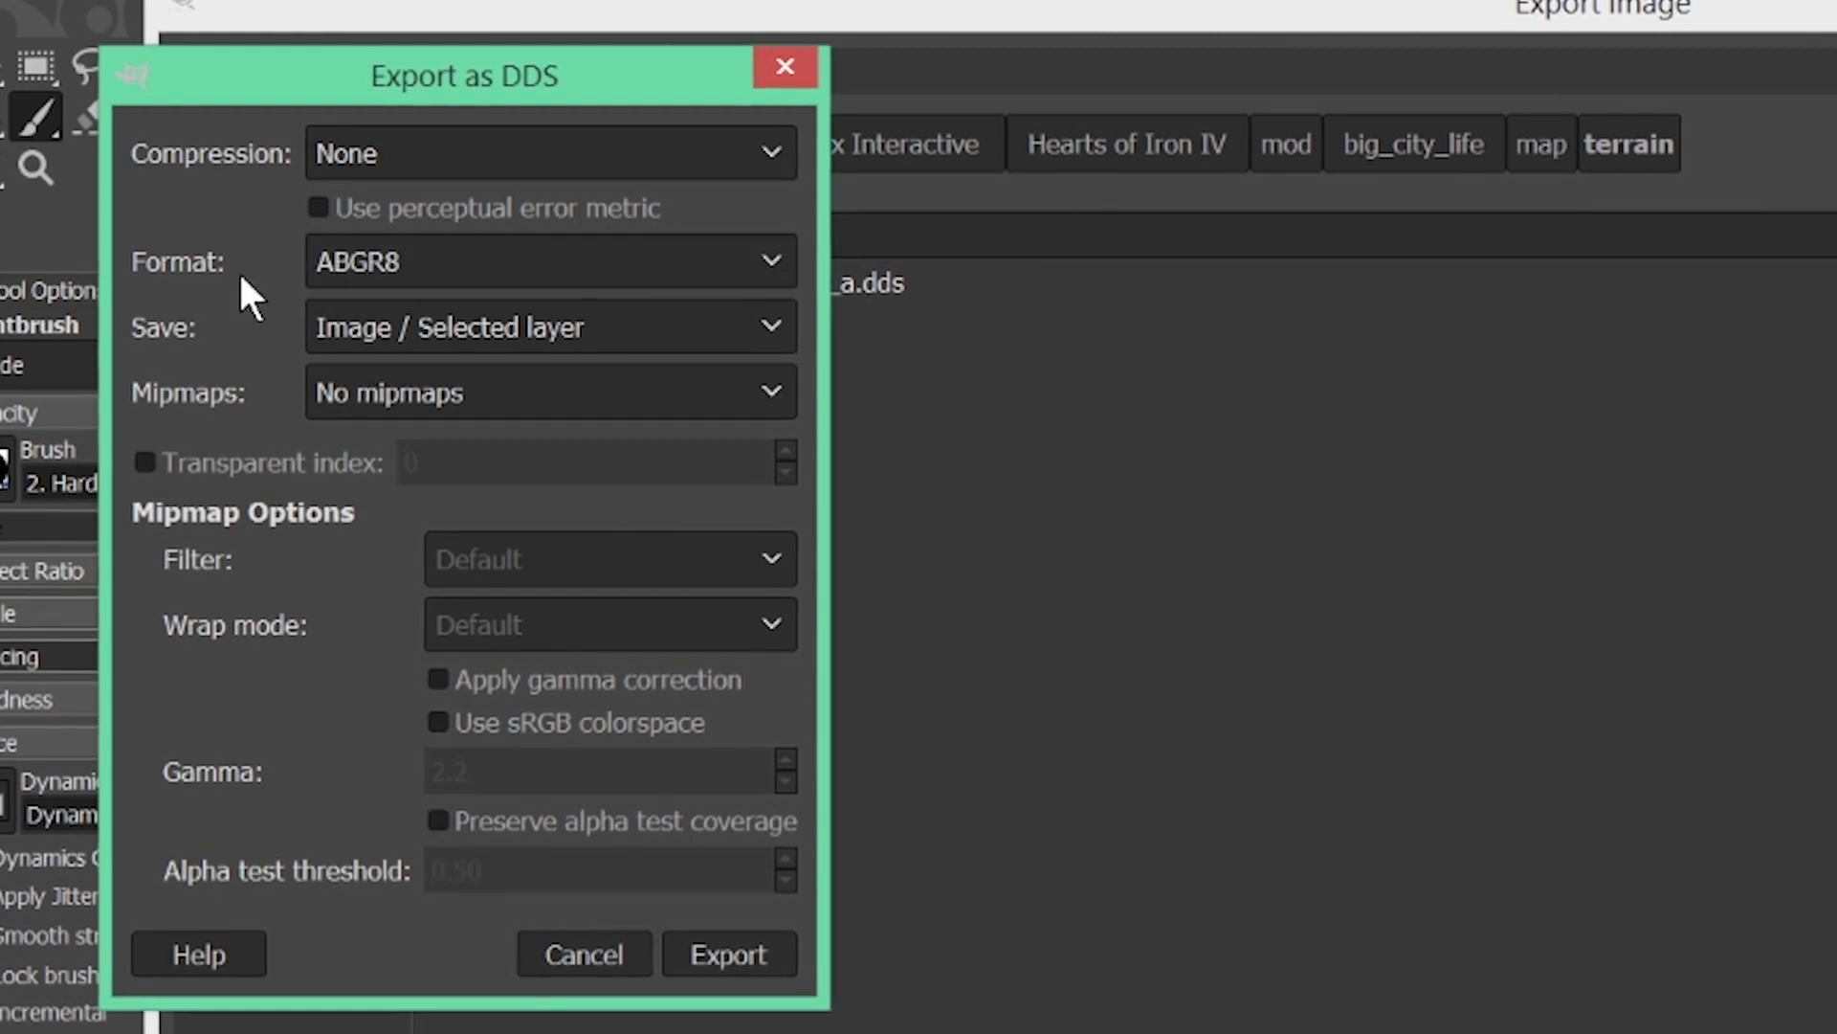
{"action": "left_click", "coordinate": [460, 273]}
{"action": "left_click", "coordinate": [450, 505]}
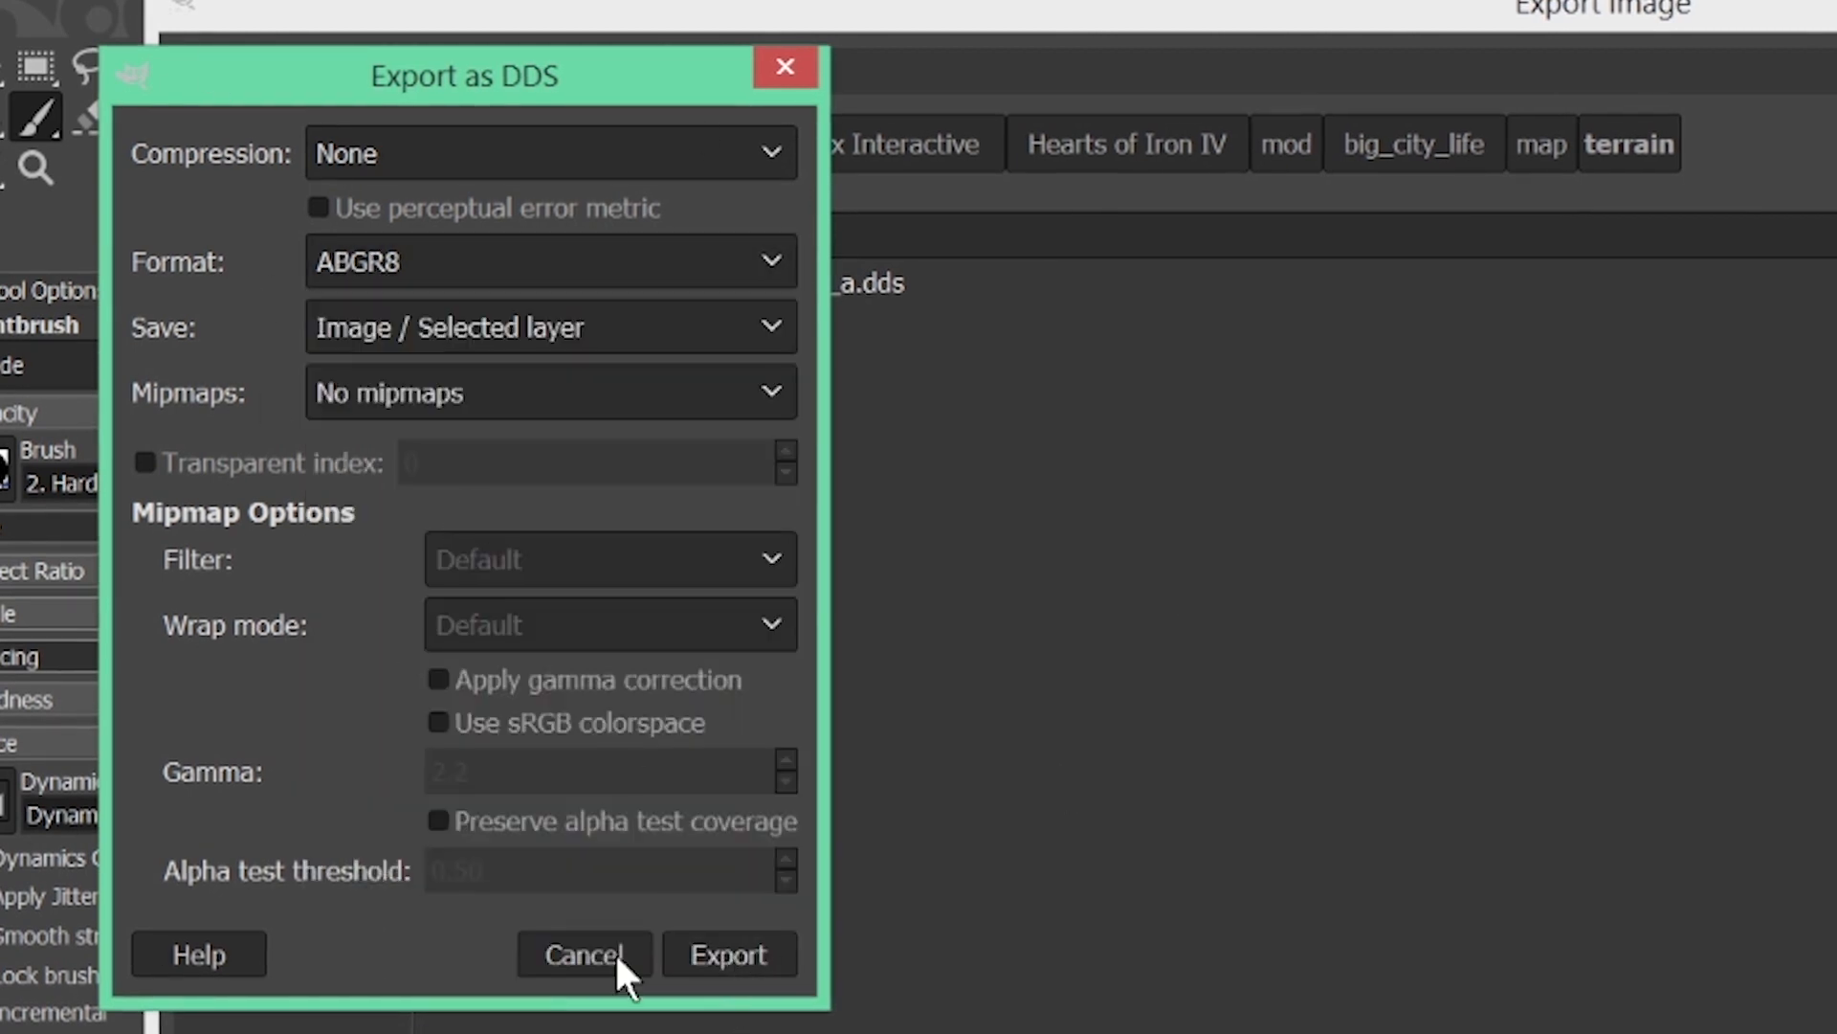
{"action": "left_click", "coordinate": [740, 962]}
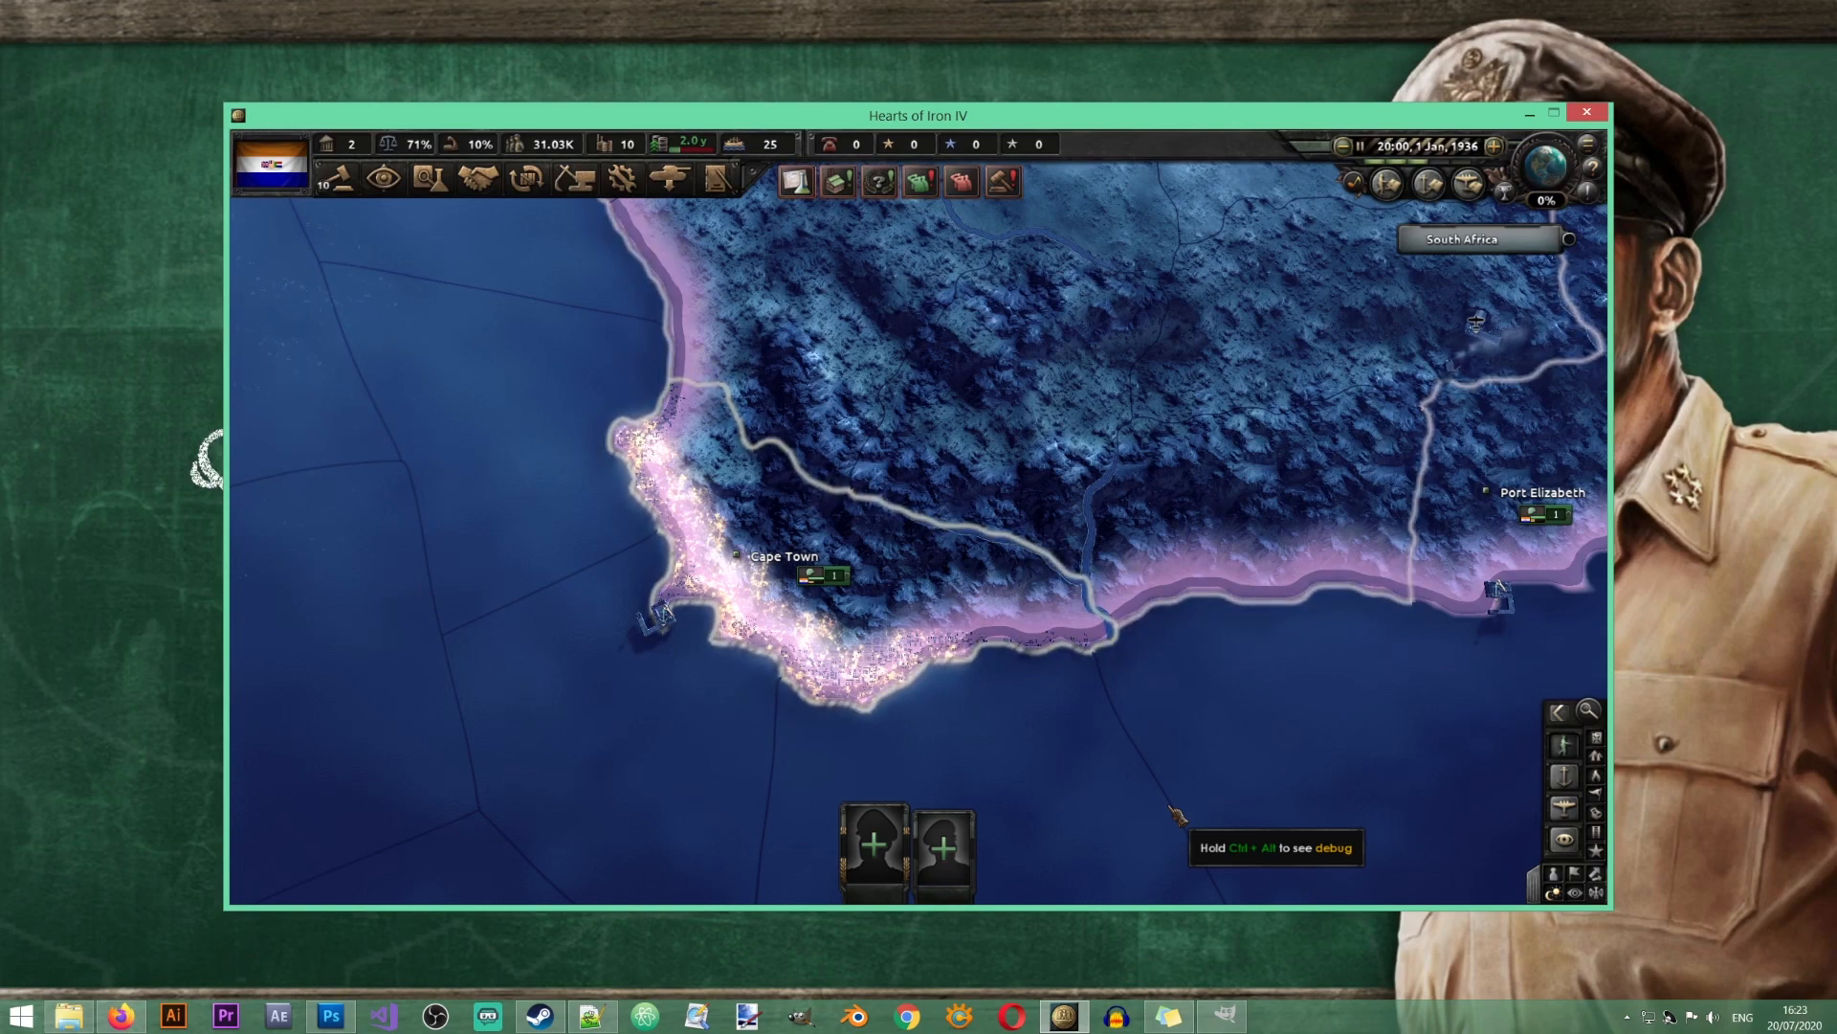
Step: Switch to Hearts of Iron IV and inspect the Cape Town province's terrain details and its city lights on the map
{"action": "left_click", "coordinate": [962, 671]}
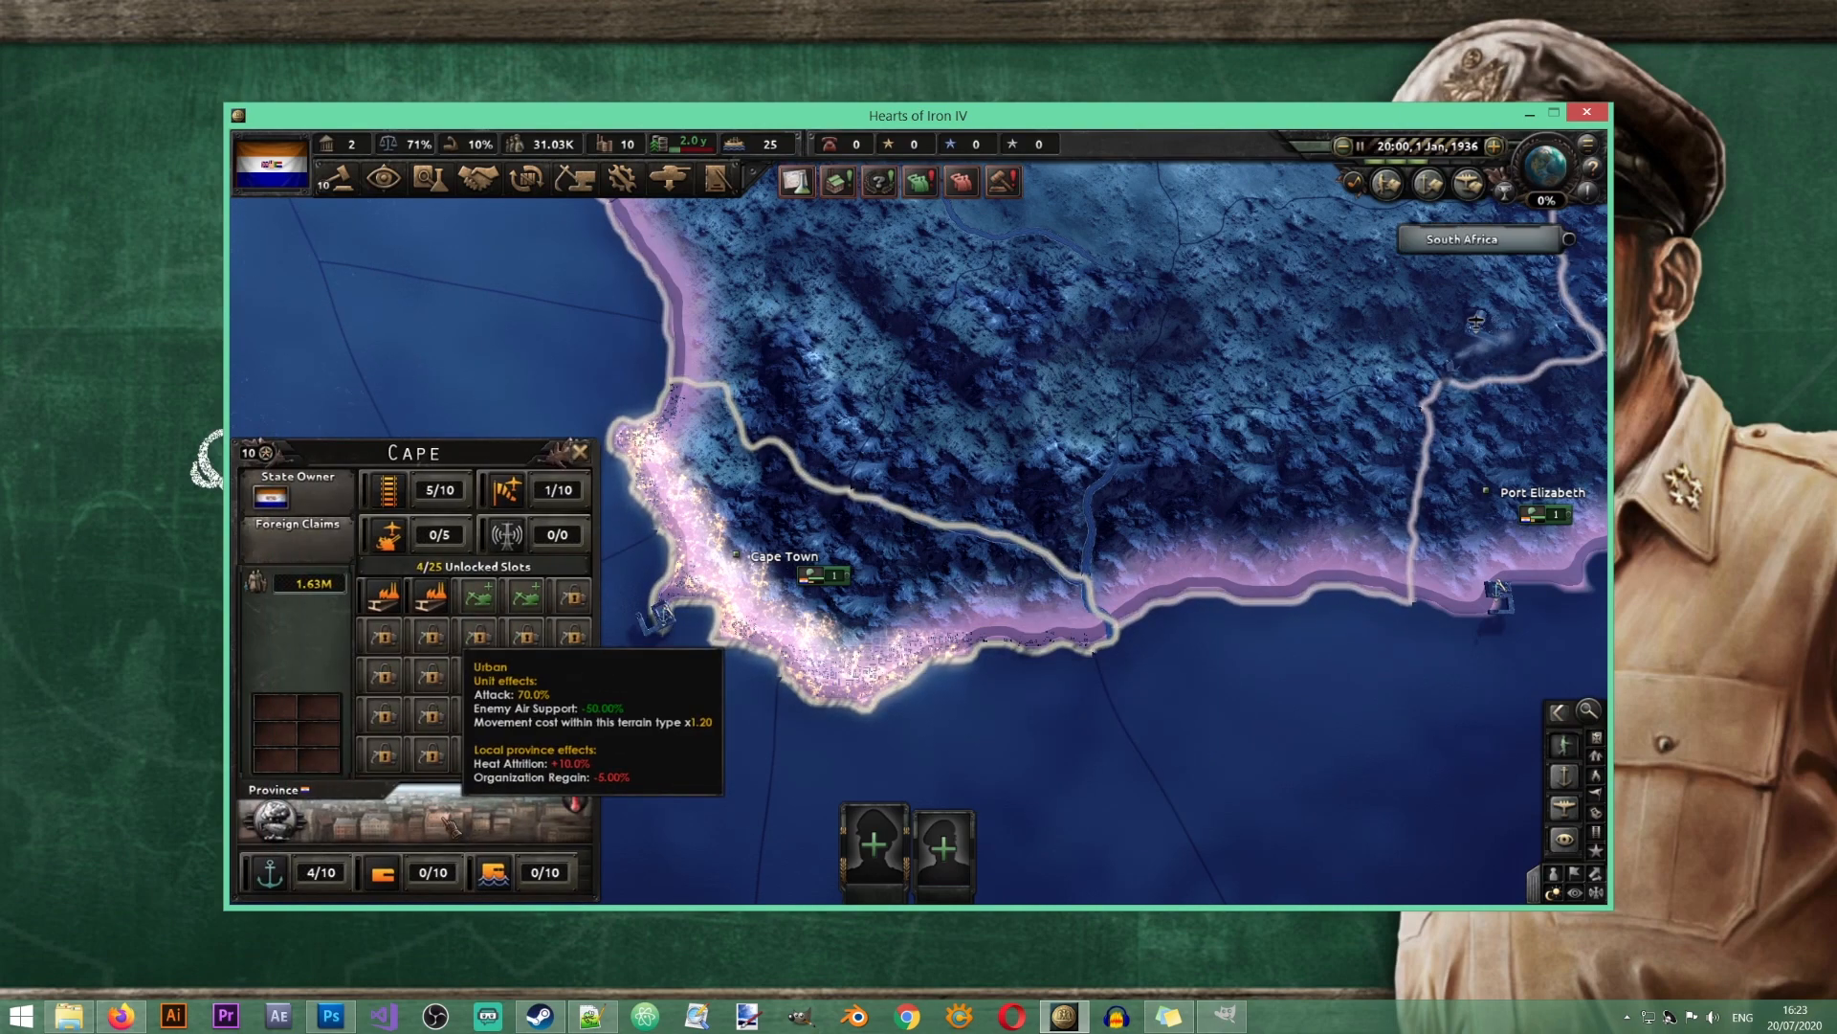
{"action": "scroll", "coordinate": [613, 574], "scroll_direction": "up", "scroll_amount": 3}
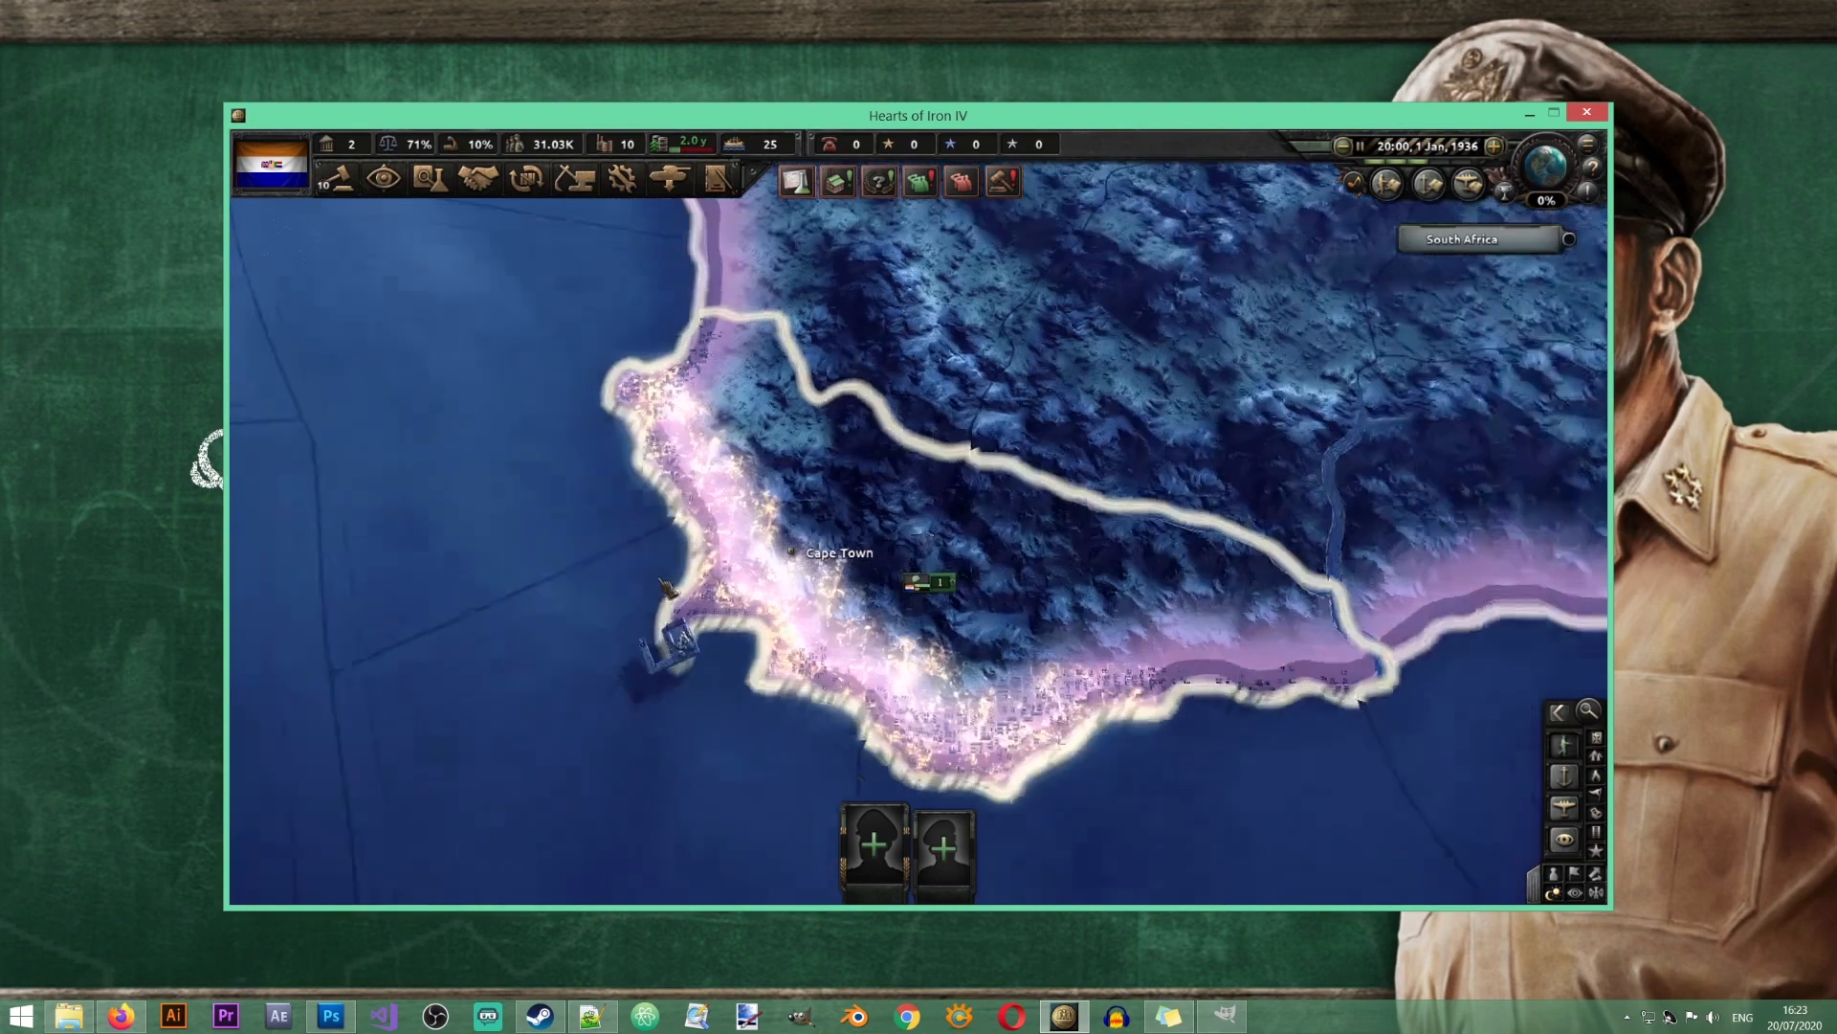
{"action": "scroll", "coordinate": [771, 612], "scroll_direction": "down", "scroll_amount": 2}
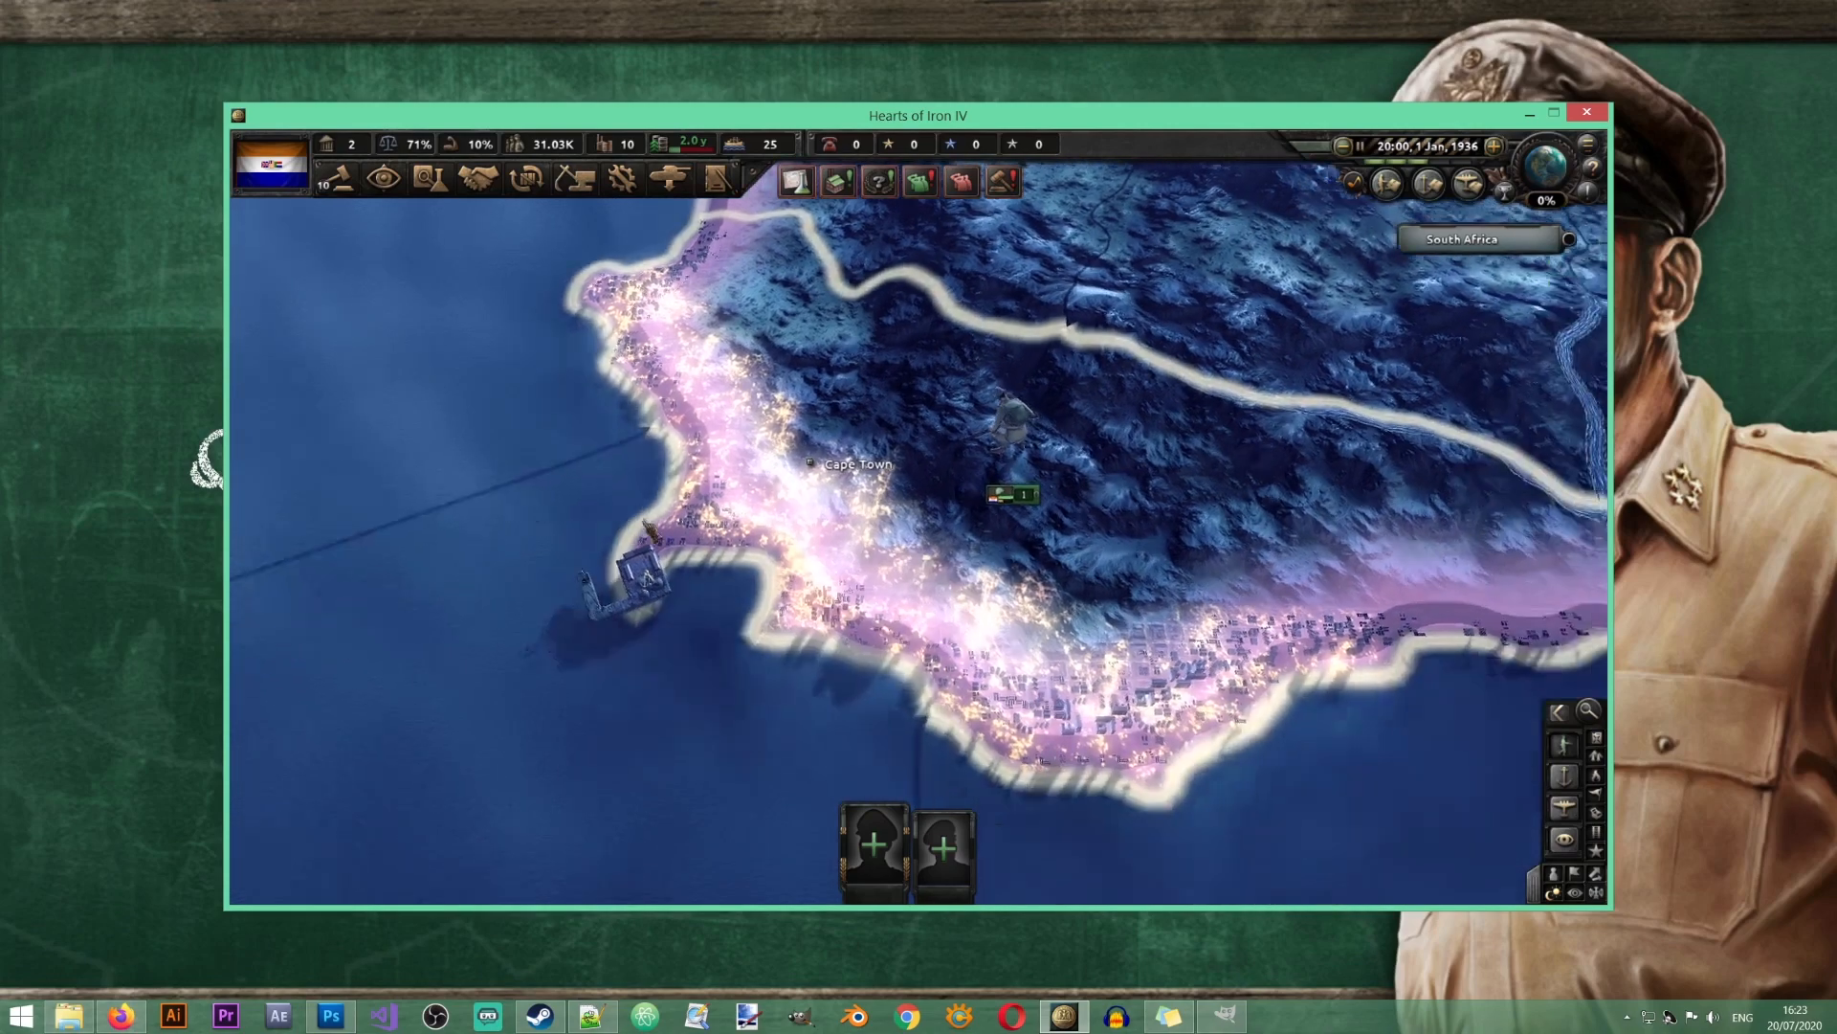
{"action": "scroll", "coordinate": [667, 552], "scroll_direction": "down", "scroll_amount": 3}
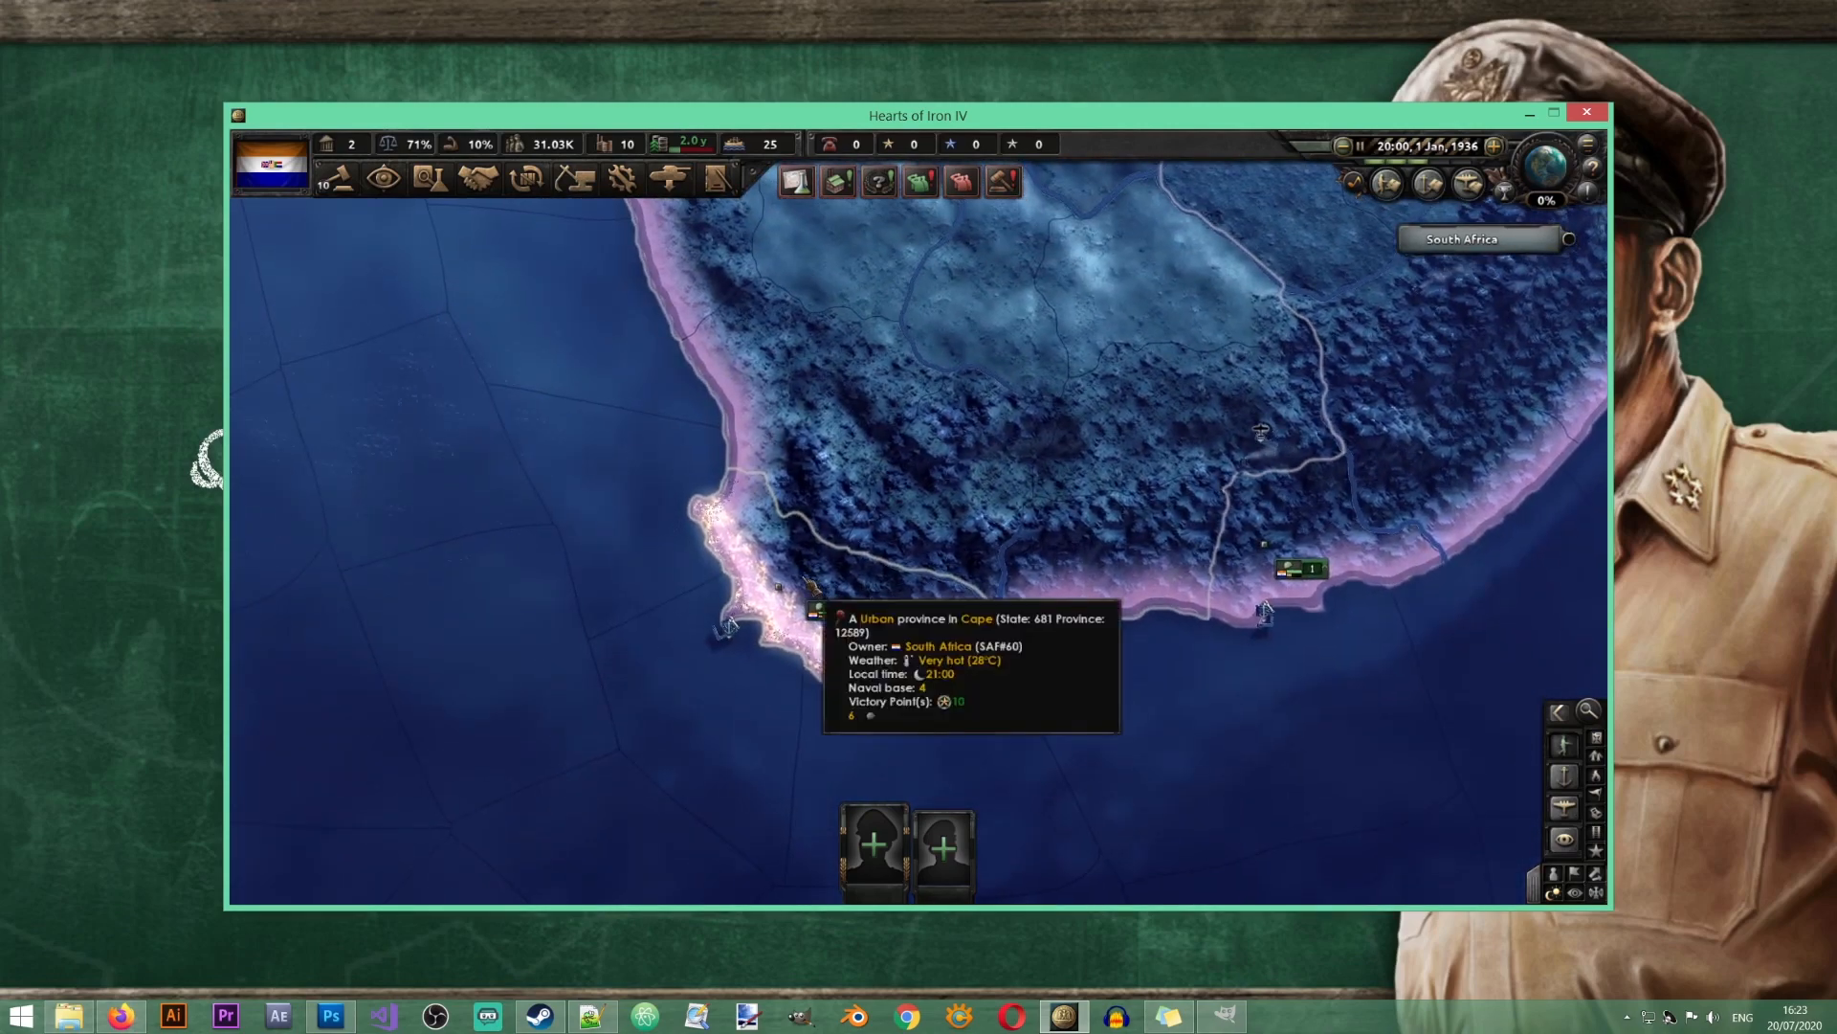